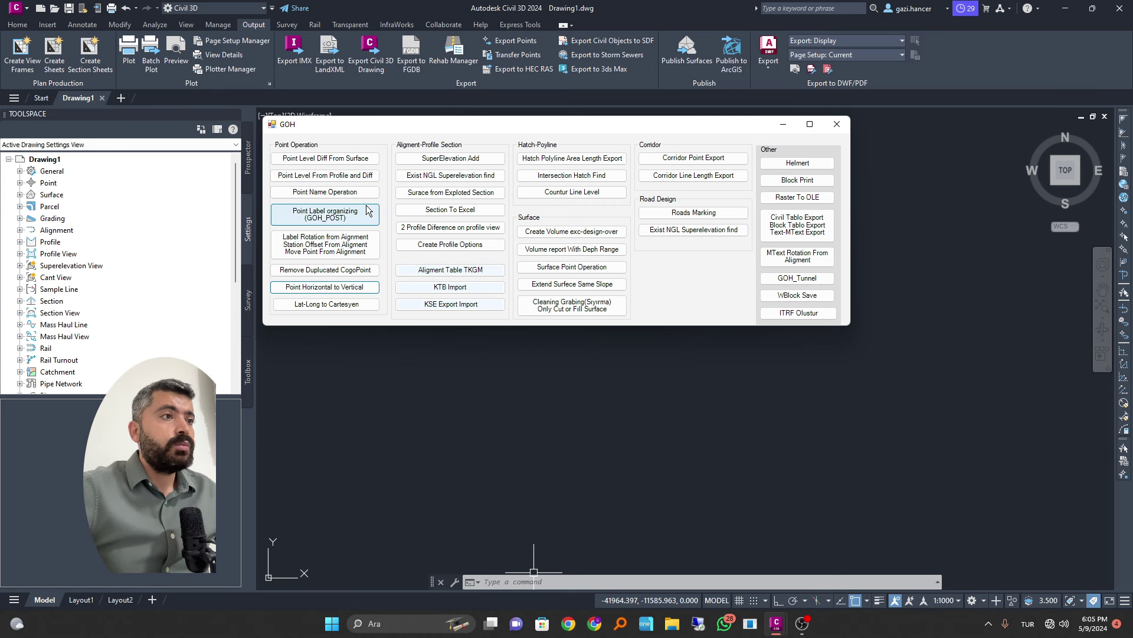
View the surface, vertical offset and elevation options of the Point Level Diff From Surface tool and close it.
{"action": "left_click", "coordinate": [359, 158]}
{"action": "left_click_drag", "start_coordinate": [165, 135], "coordinate": [147, 118]}
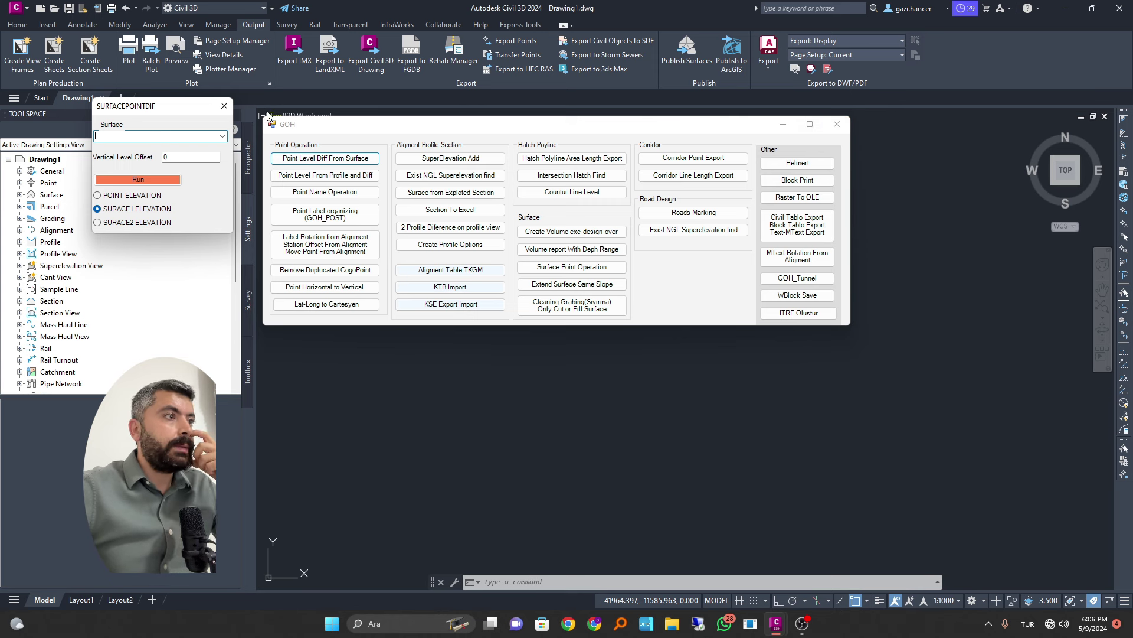
{"action": "left_click", "coordinate": [224, 106]}
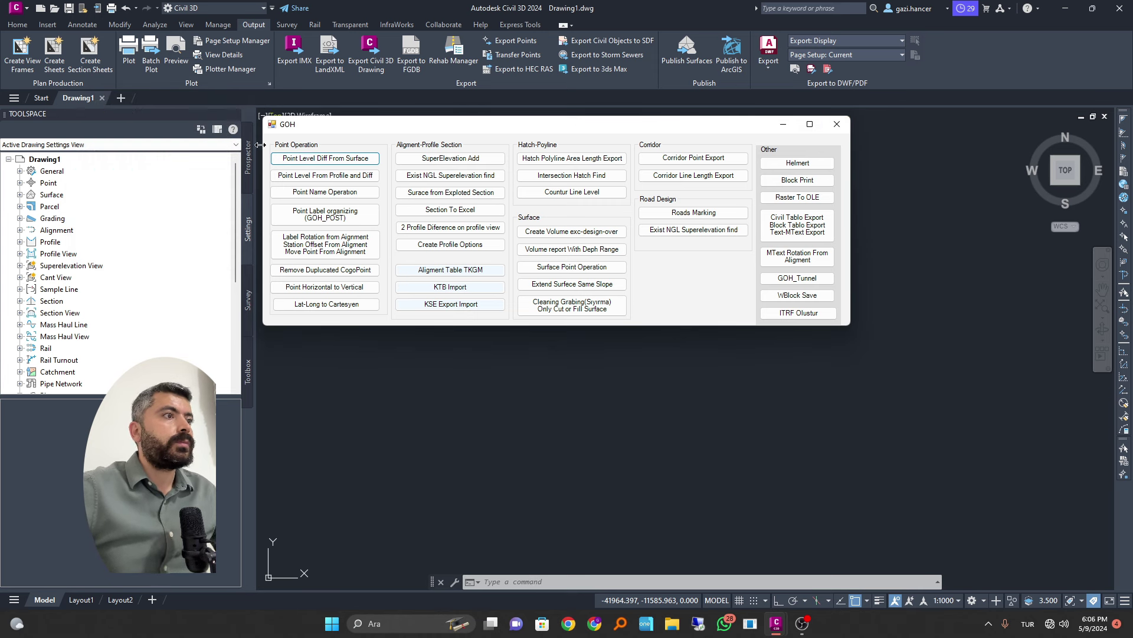
{"action": "left_click", "coordinate": [325, 161]}
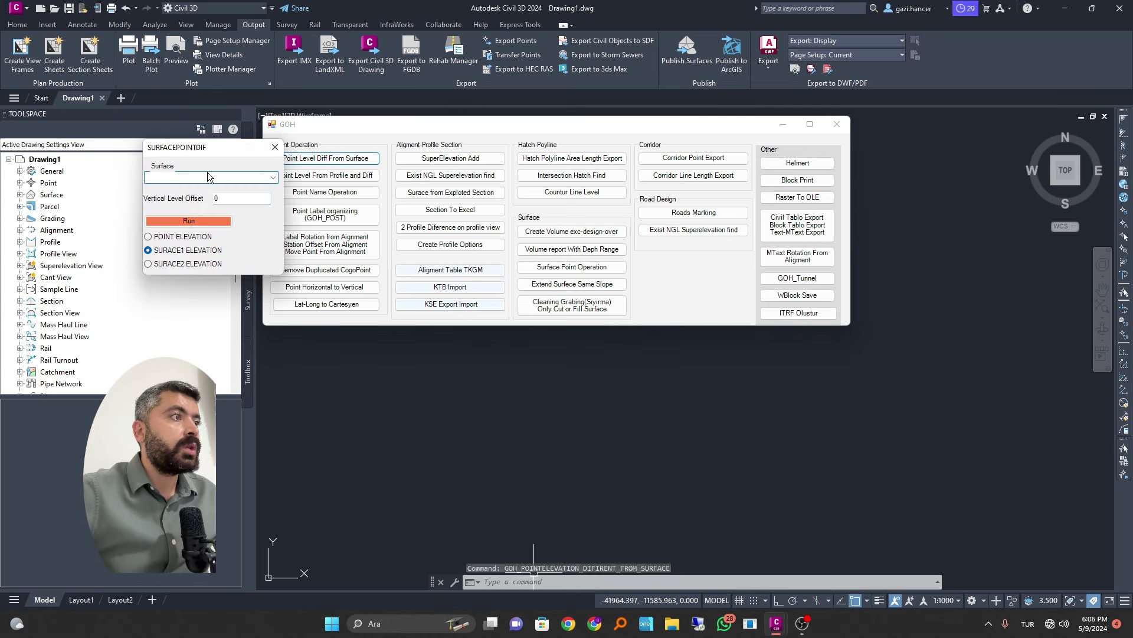
{"action": "left_click", "coordinate": [274, 147]}
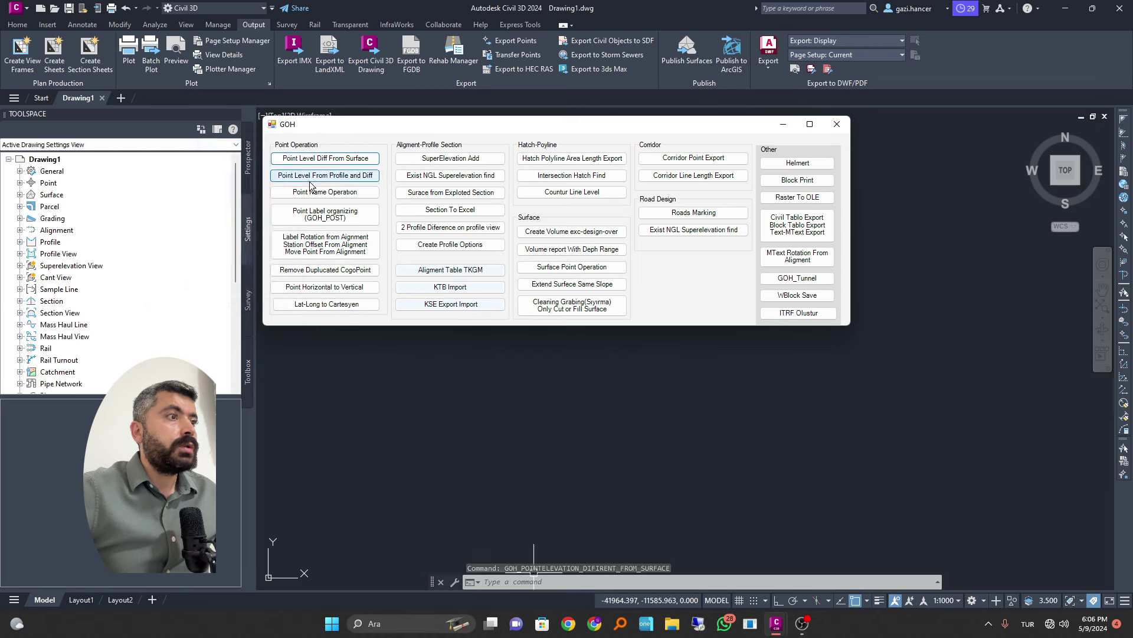
Try the Point Elevation and Use Superelevation options of the Point Level From Profile and Diff tool and close it.
{"action": "left_click", "coordinate": [351, 177]}
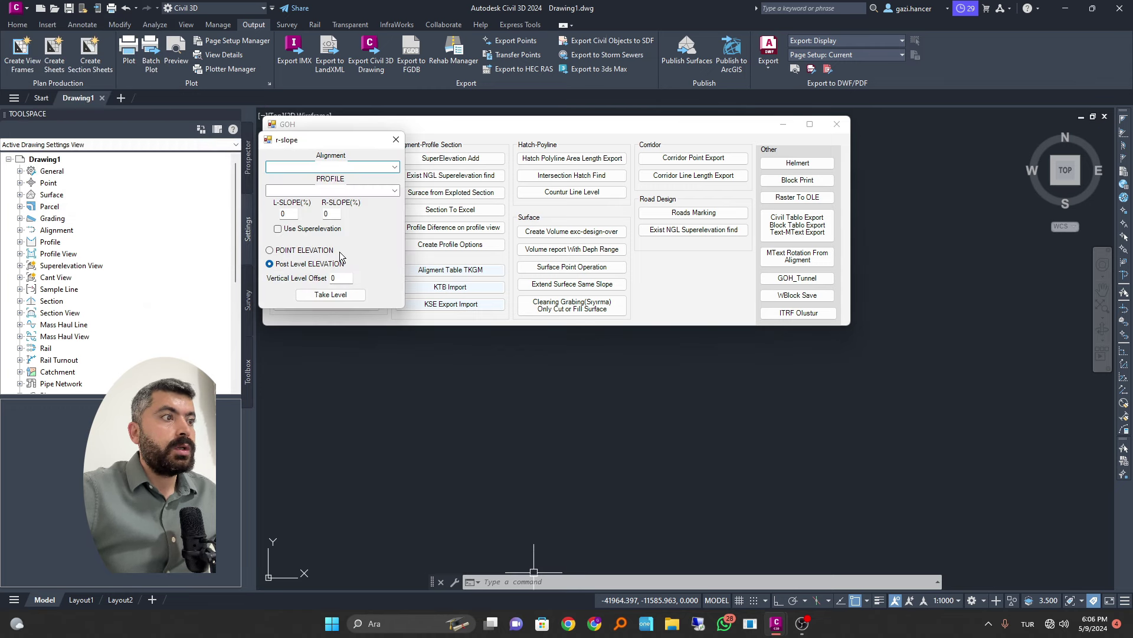
{"action": "left_click", "coordinate": [324, 253]}
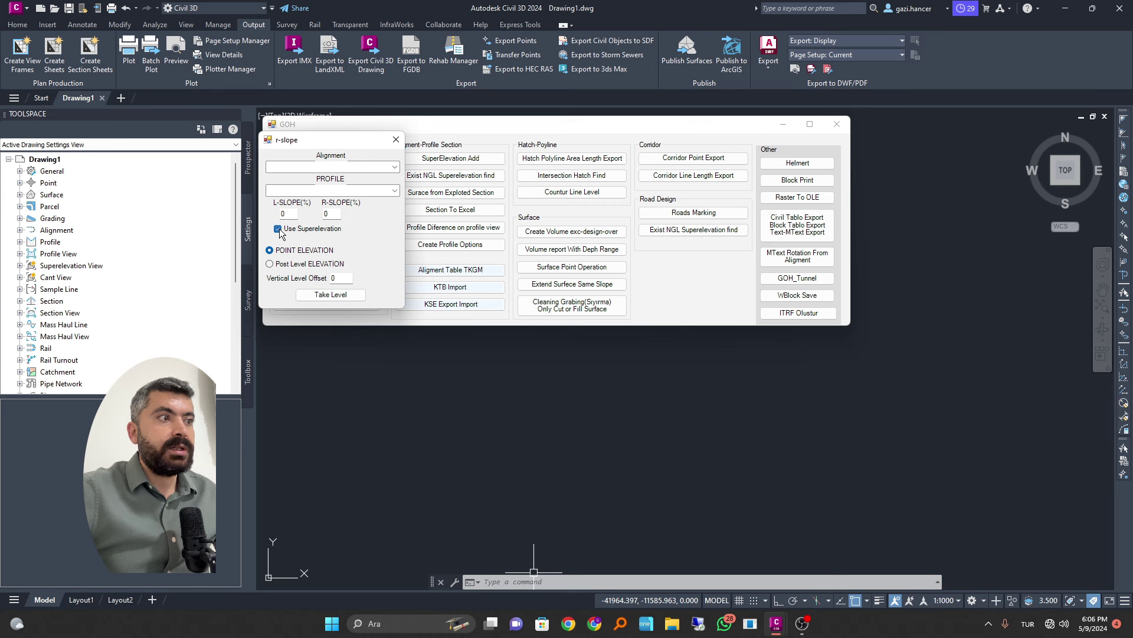
{"action": "left_click", "coordinate": [314, 231]}
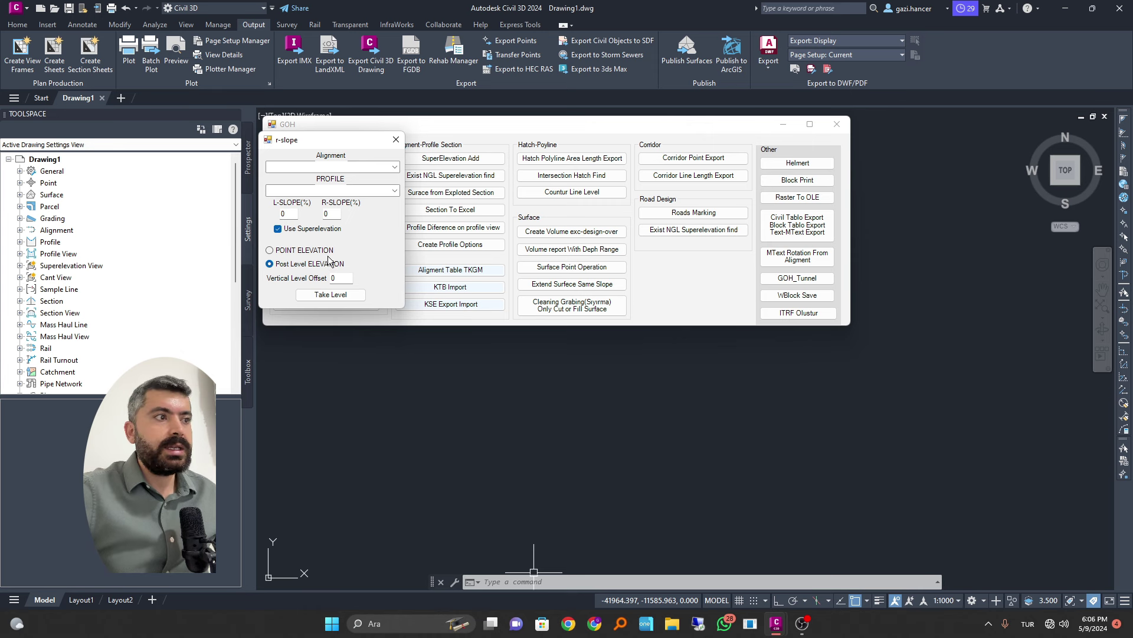
{"action": "left_click", "coordinate": [396, 140]}
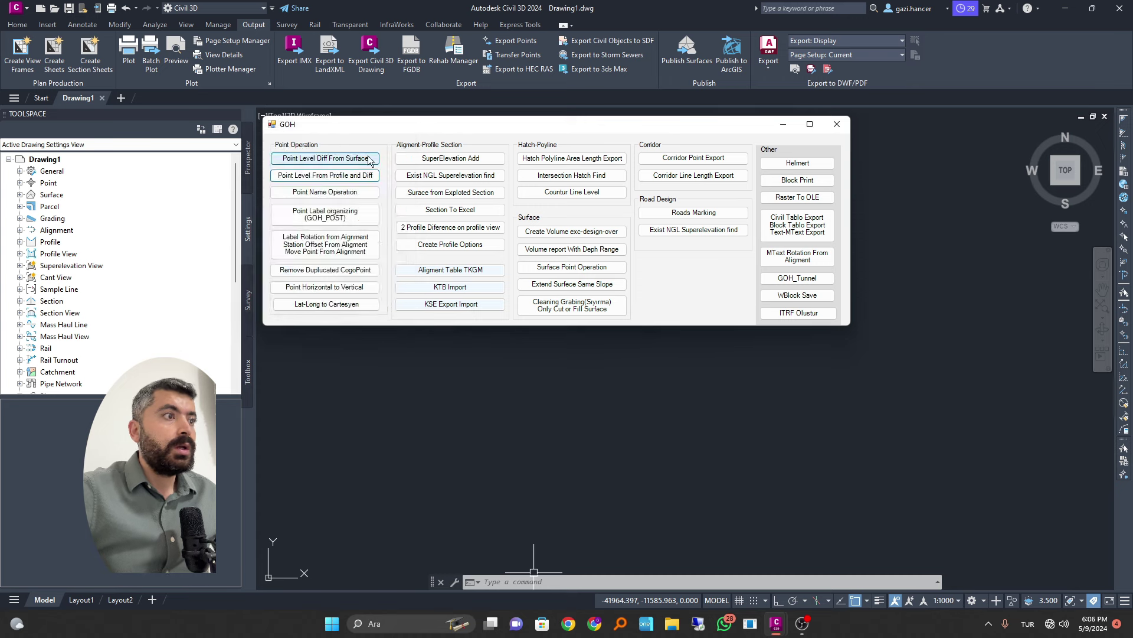
Open the Point Name Operation tool and examine its Rename Auto and From Text options.
{"action": "left_click", "coordinate": [344, 195]}
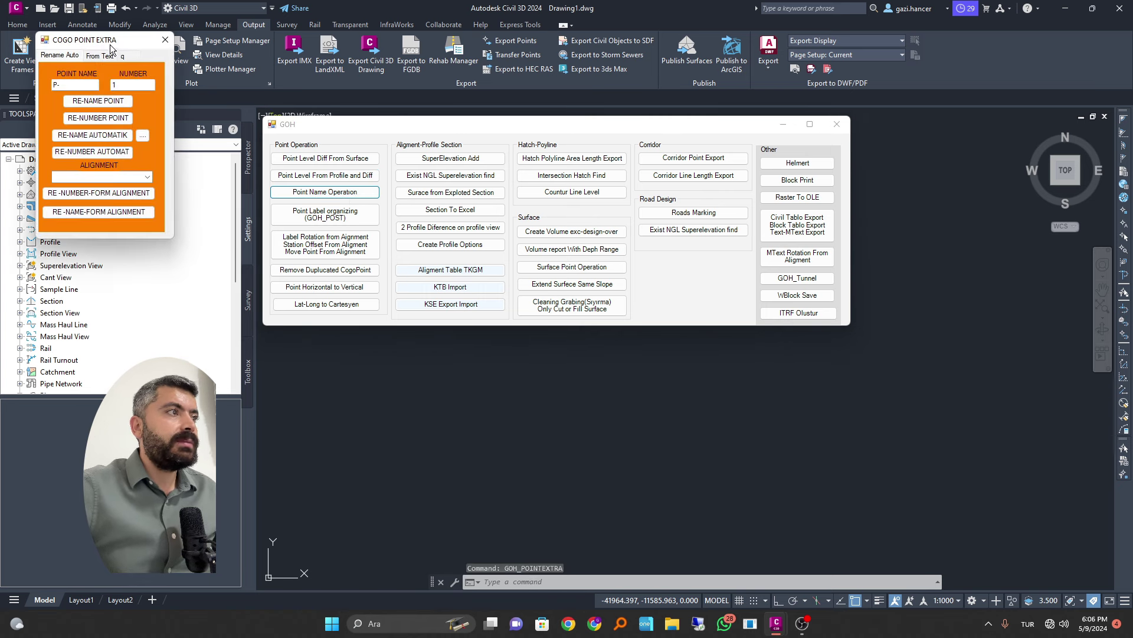
{"action": "left_click_drag", "start_coordinate": [111, 49], "coordinate": [282, 121]}
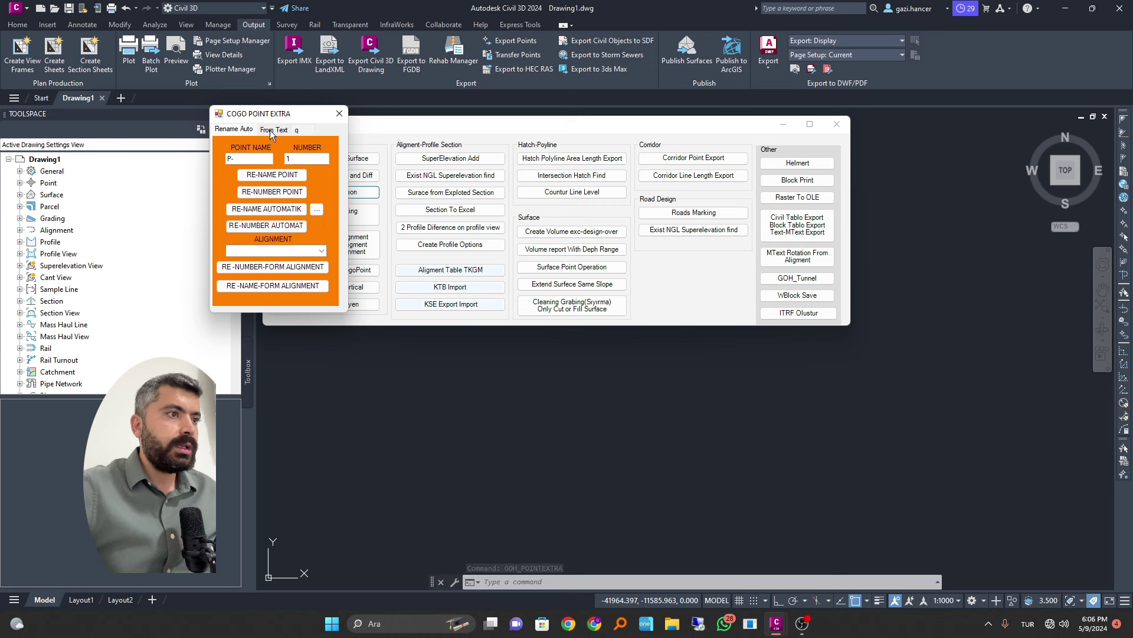
{"action": "left_click", "coordinate": [274, 131]}
{"action": "left_click", "coordinate": [245, 131]}
{"action": "left_click", "coordinate": [269, 133]}
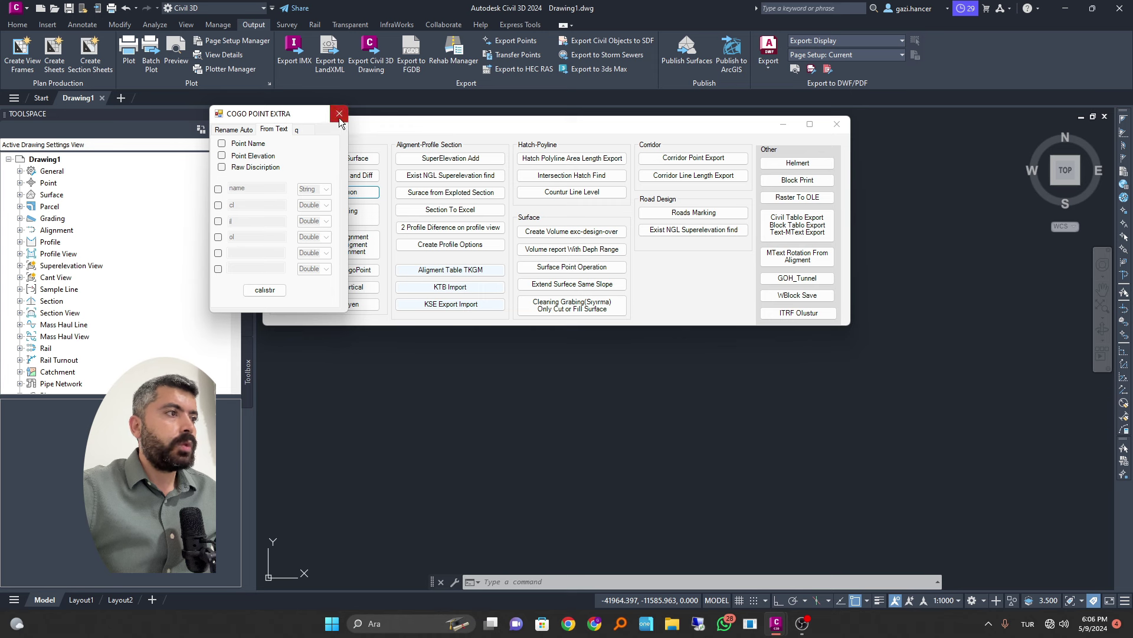
{"action": "left_click", "coordinate": [244, 130]}
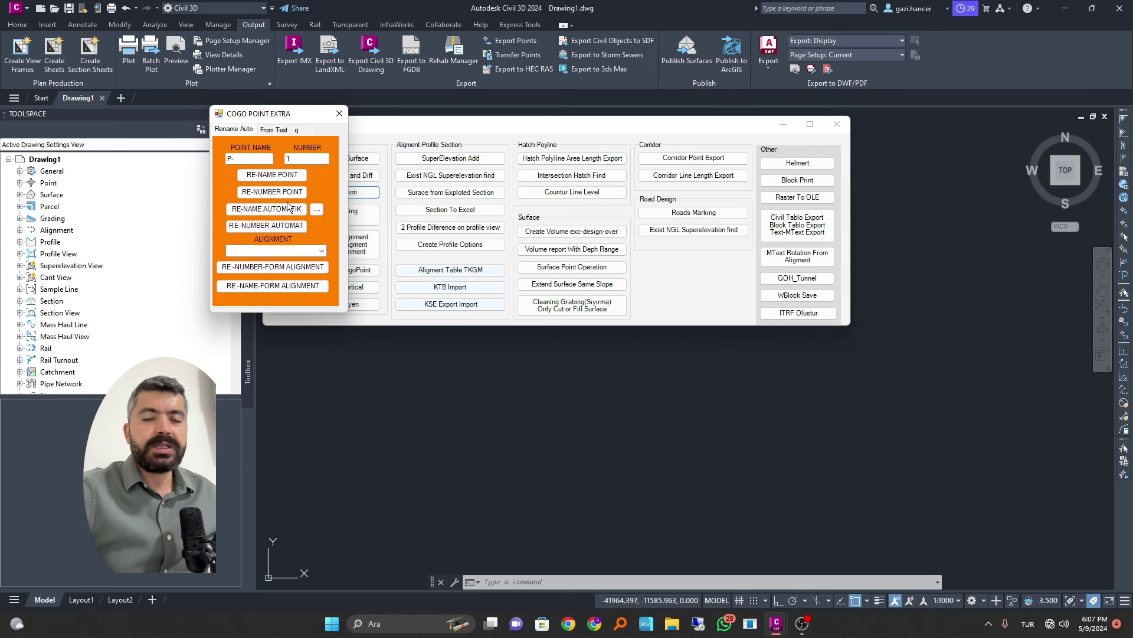
Set the point renaming number to 10 and close the form without running it.
{"action": "left_click", "coordinate": [301, 157]}
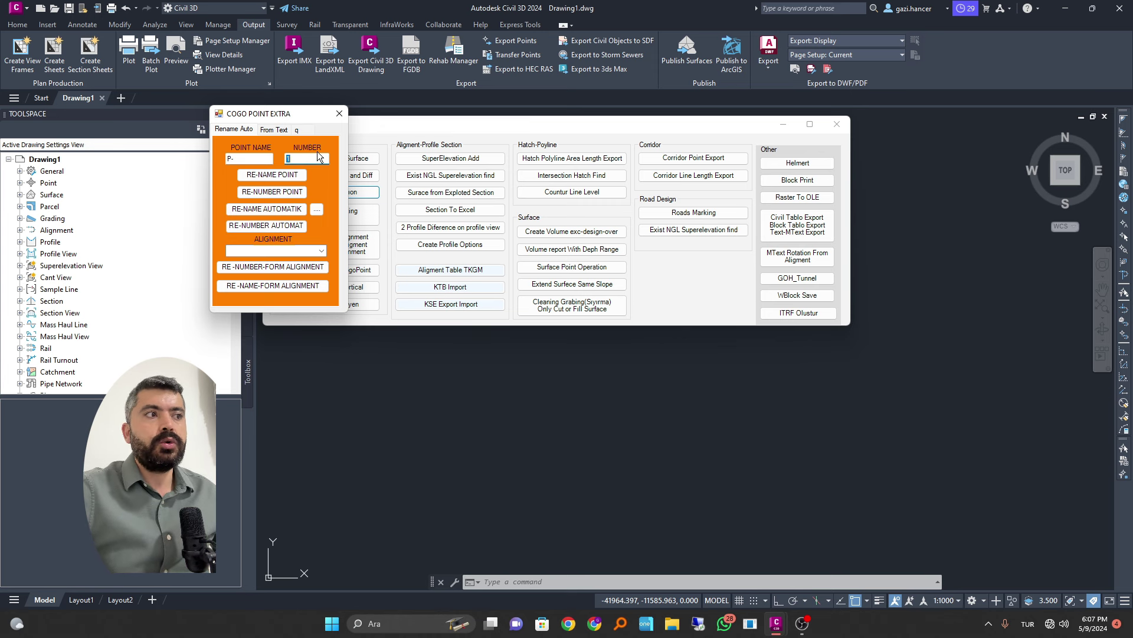
{"action": "type", "text": "0"}
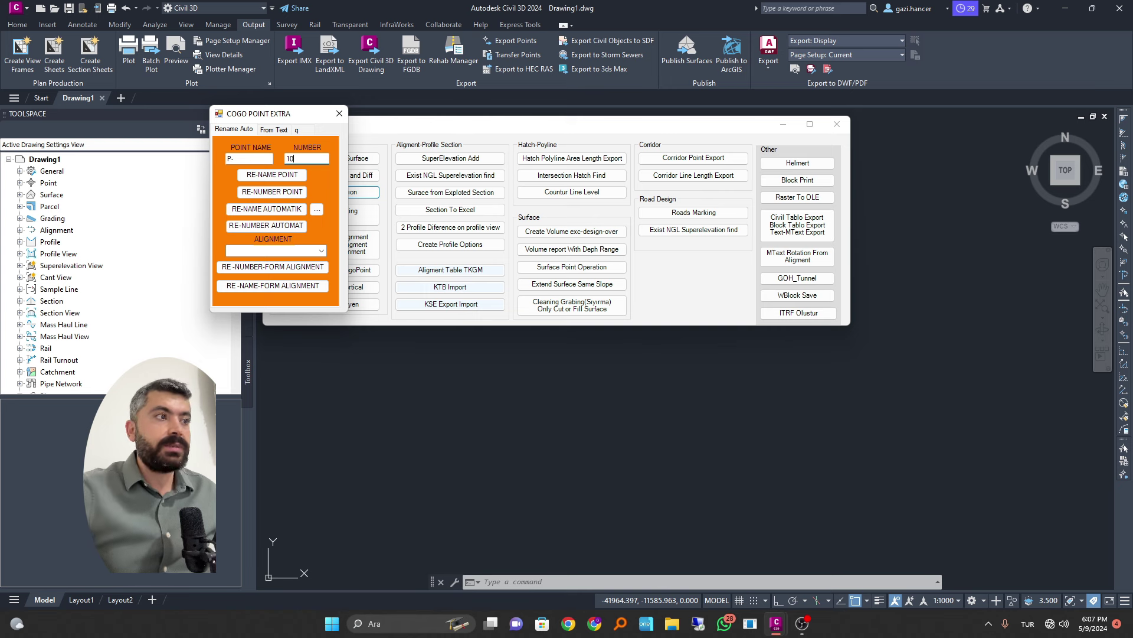
{"action": "left_click", "coordinate": [339, 114]}
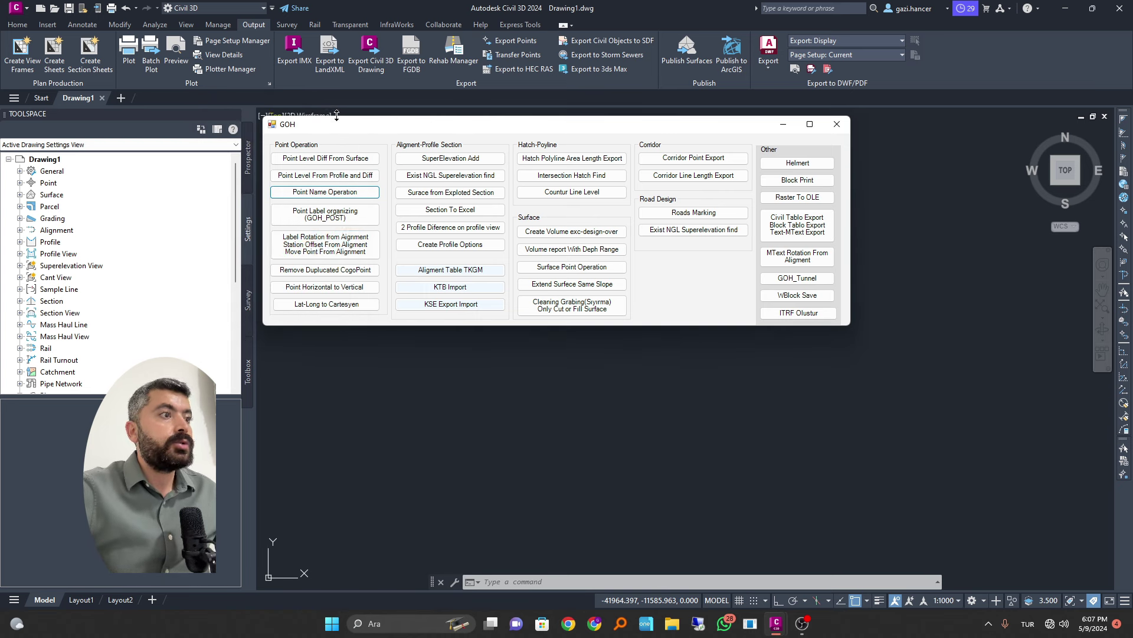
View the point label organizing form and the station offset, point move and label rotation form, and close the GOH toolset.
{"action": "left_click", "coordinate": [335, 218]}
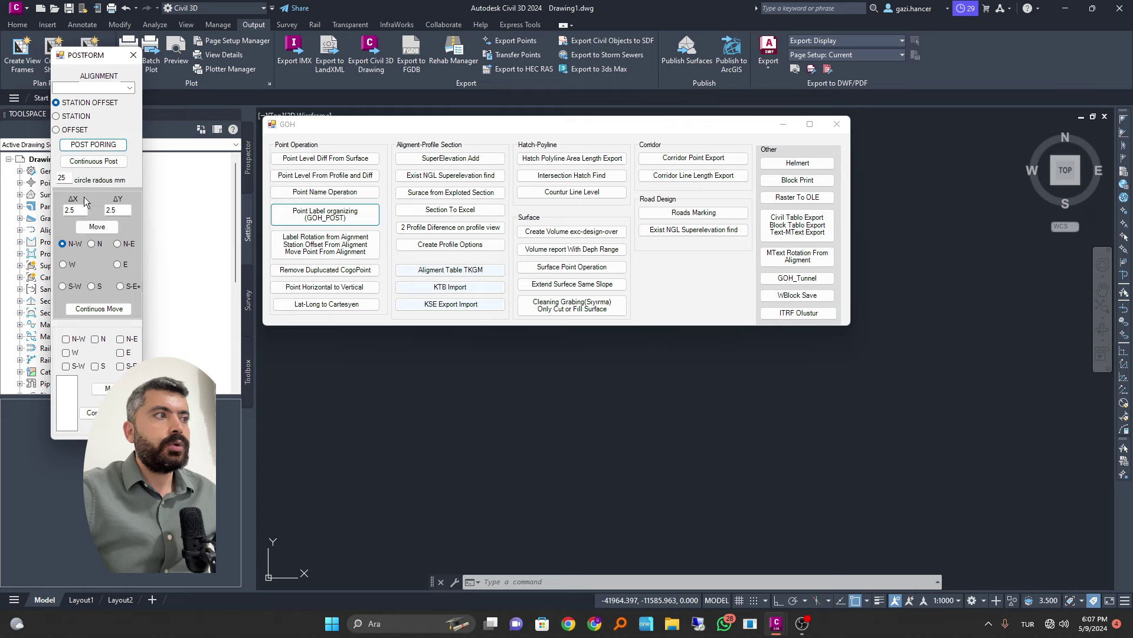
{"action": "left_click", "coordinate": [133, 55]}
{"action": "left_click", "coordinate": [305, 254]}
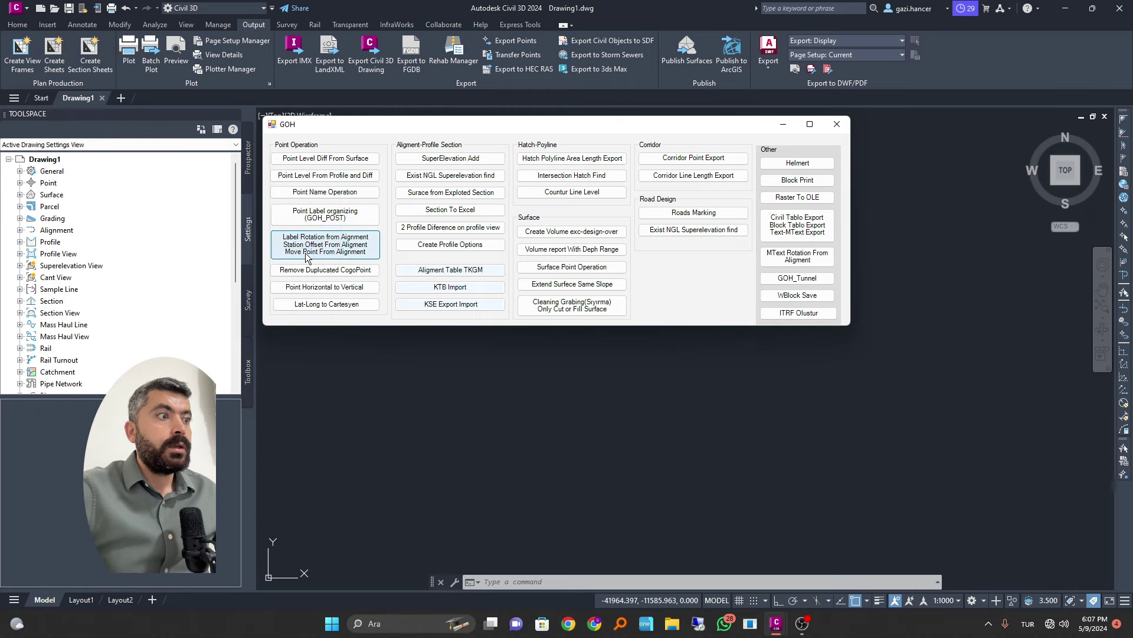
{"action": "left_click_drag", "start_coordinate": [169, 69], "coordinate": [509, 160]}
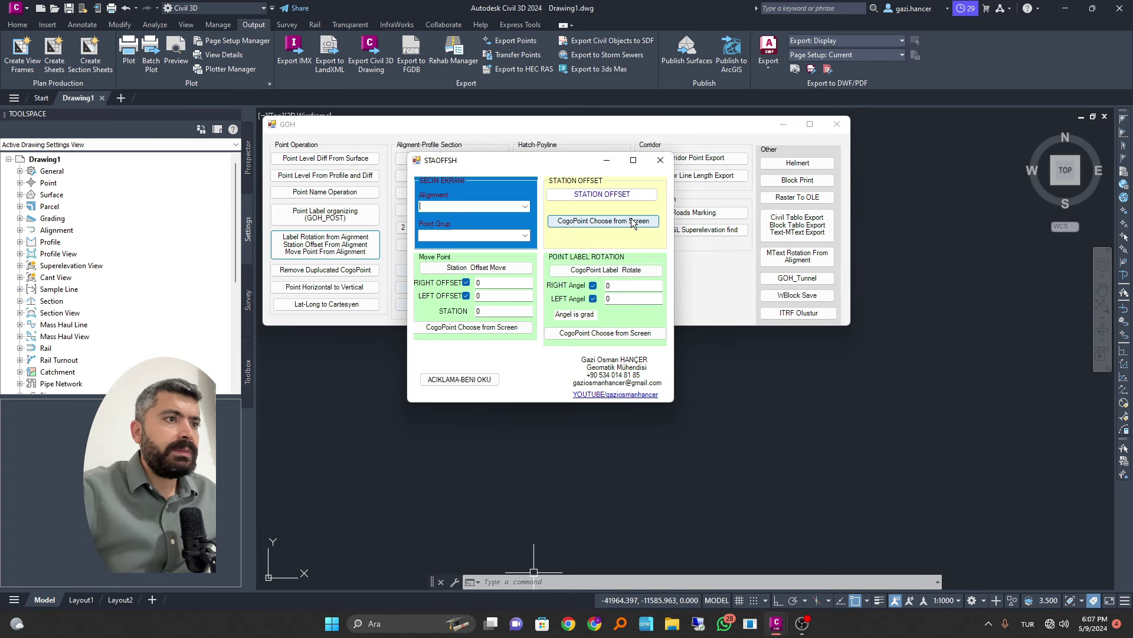
{"action": "left_click", "coordinate": [611, 195]}
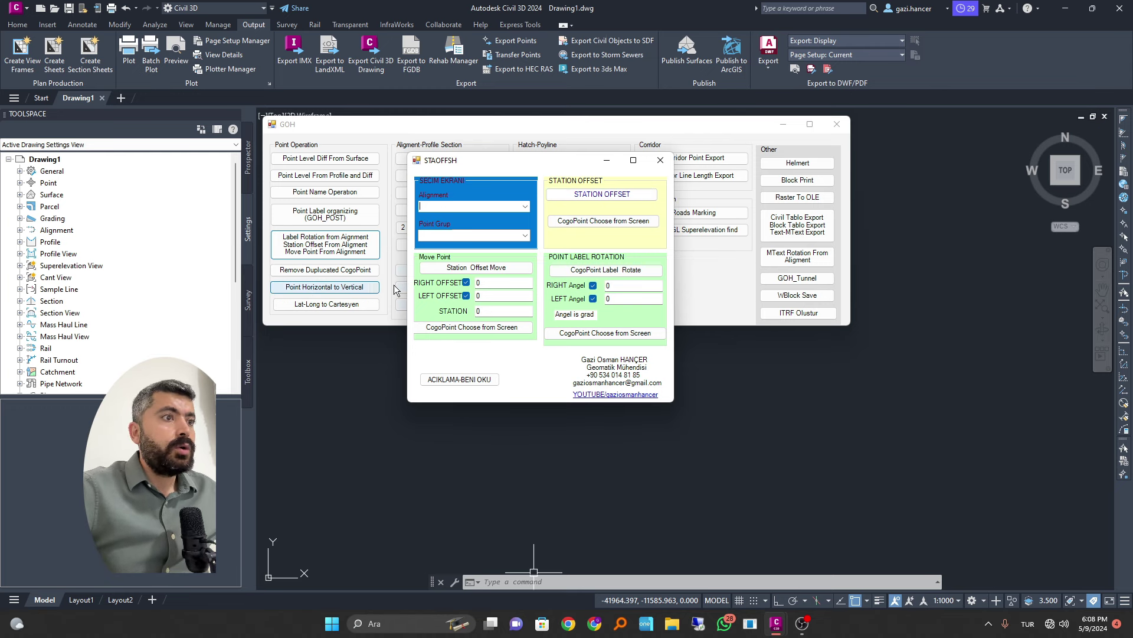
{"action": "left_click", "coordinate": [660, 160]}
{"action": "left_click", "coordinate": [836, 124]}
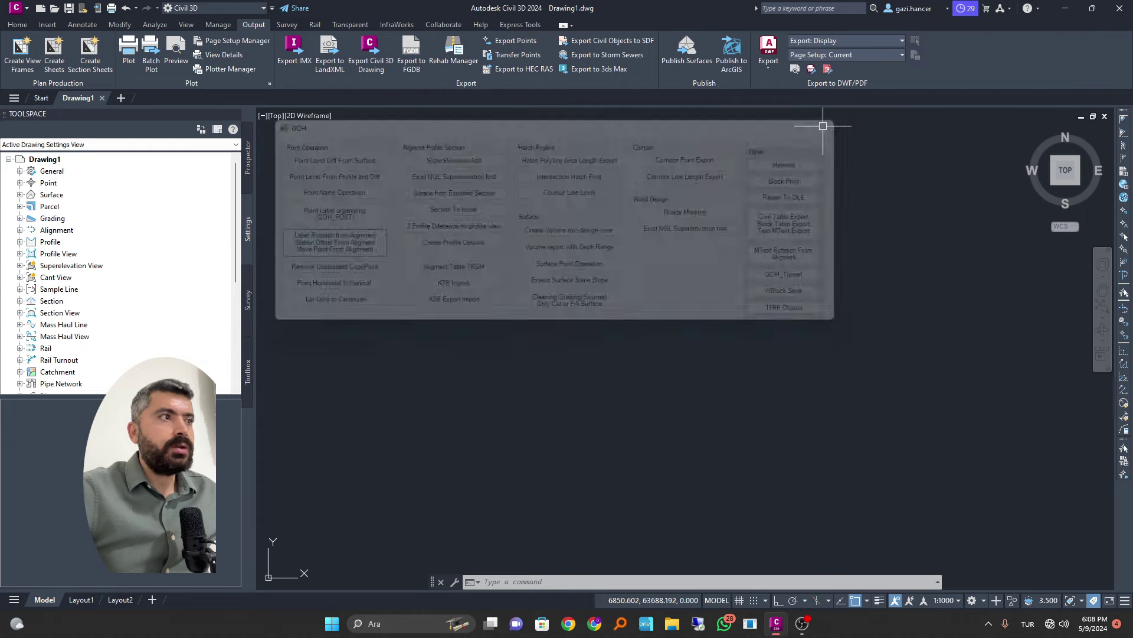
Open the drawing dever.dwg from the desktop.
{"action": "key", "text": "ctrl+o"}
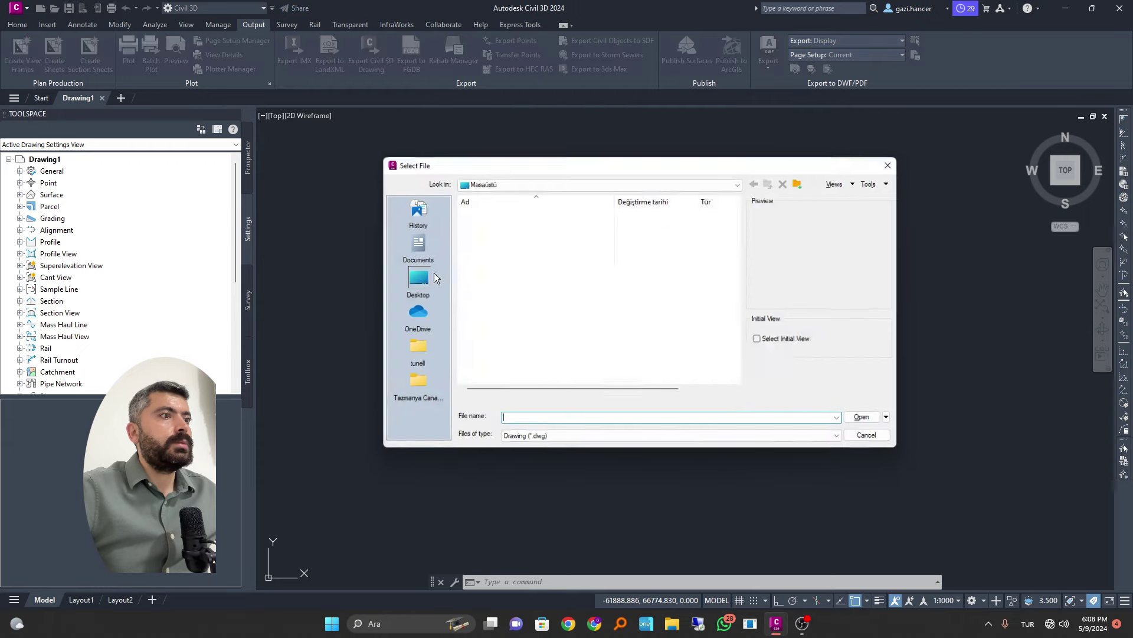
{"action": "scroll", "coordinate": [531, 307], "scroll_direction": "down", "scroll_amount": 5}
{"action": "scroll", "coordinate": [528, 325], "scroll_direction": "down", "scroll_amount": 4}
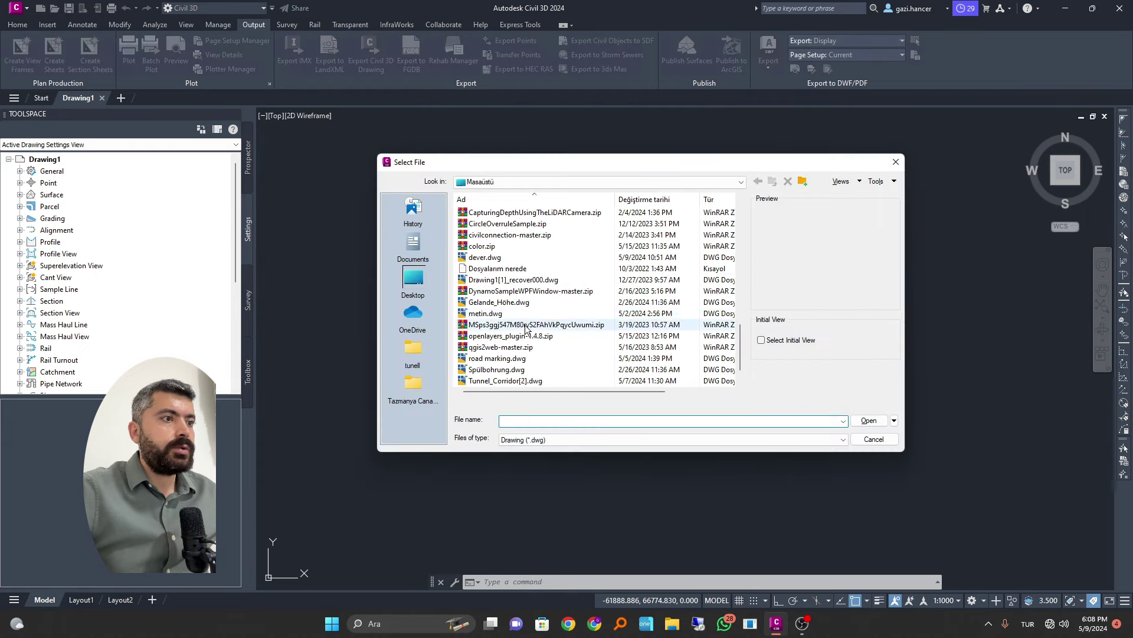
{"action": "left_click", "coordinate": [503, 259]}
{"action": "double_click", "coordinate": [503, 260]}
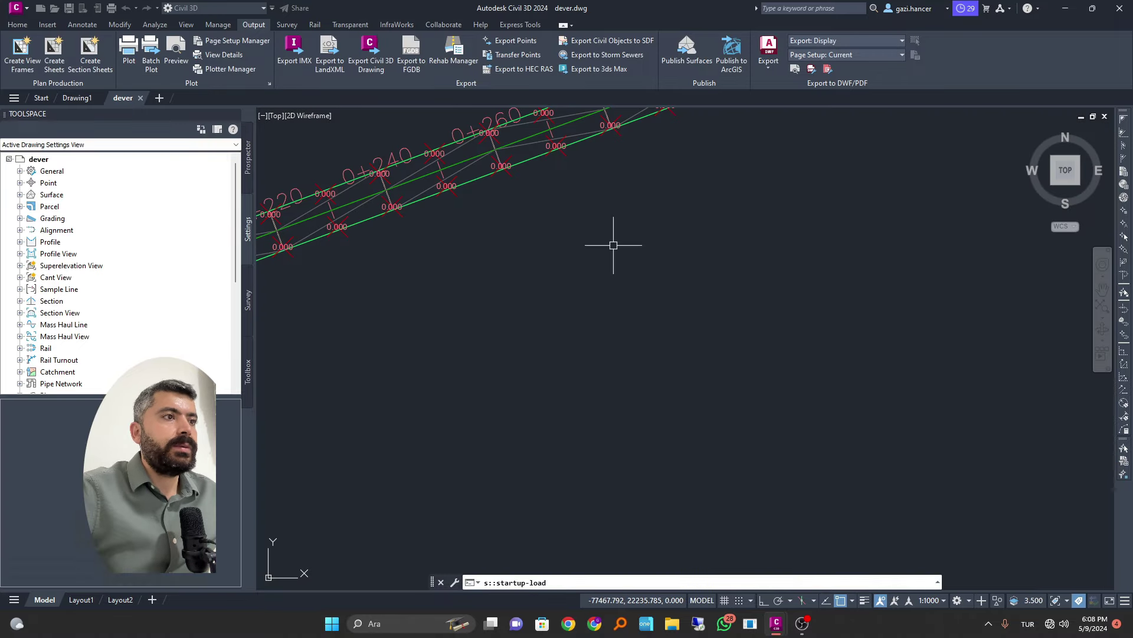
{"action": "scroll", "coordinate": [561, 223], "scroll_direction": "down", "scroll_amount": 8}
{"action": "scroll", "coordinate": [526, 233], "scroll_direction": "up", "scroll_amount": 8}
{"action": "scroll", "coordinate": [557, 241], "scroll_direction": "up", "scroll_amount": 4}
{"action": "key", "text": "Escape"}
{"action": "key", "text": "Escape"}
{"action": "key", "text": "Escape"}
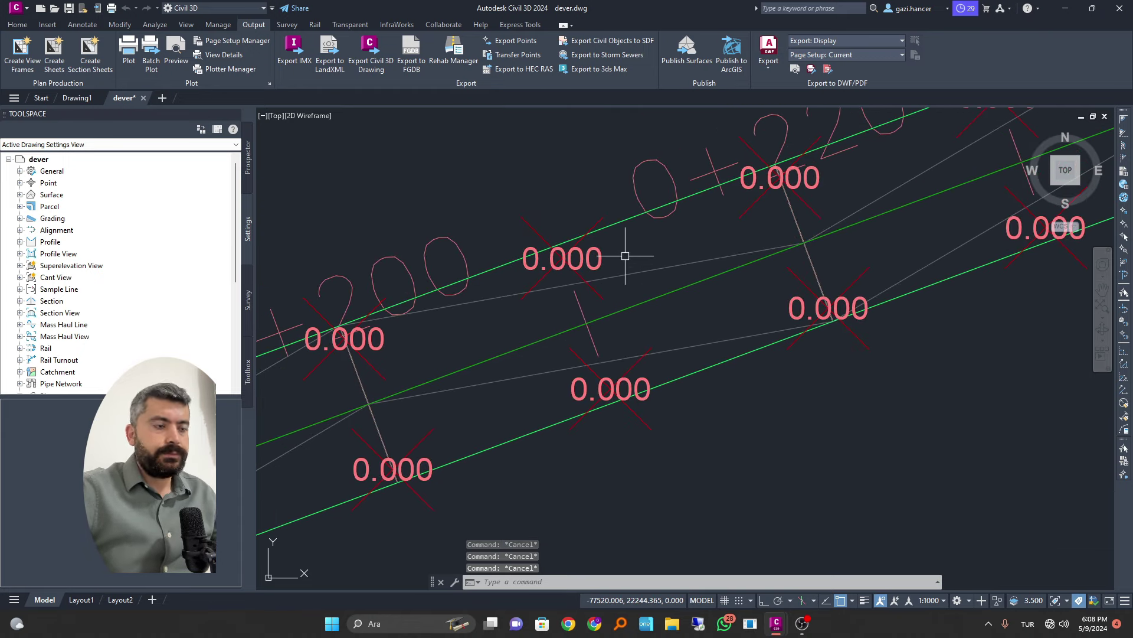
Launch the GOH toolset and run Station Offset for Alignment - (1) on the _All Points group.
{"action": "type", "text": "l"}
{"action": "key", "text": "Return"}
{"action": "type", "text": "goh"}
{"action": "key", "text": "Return"}
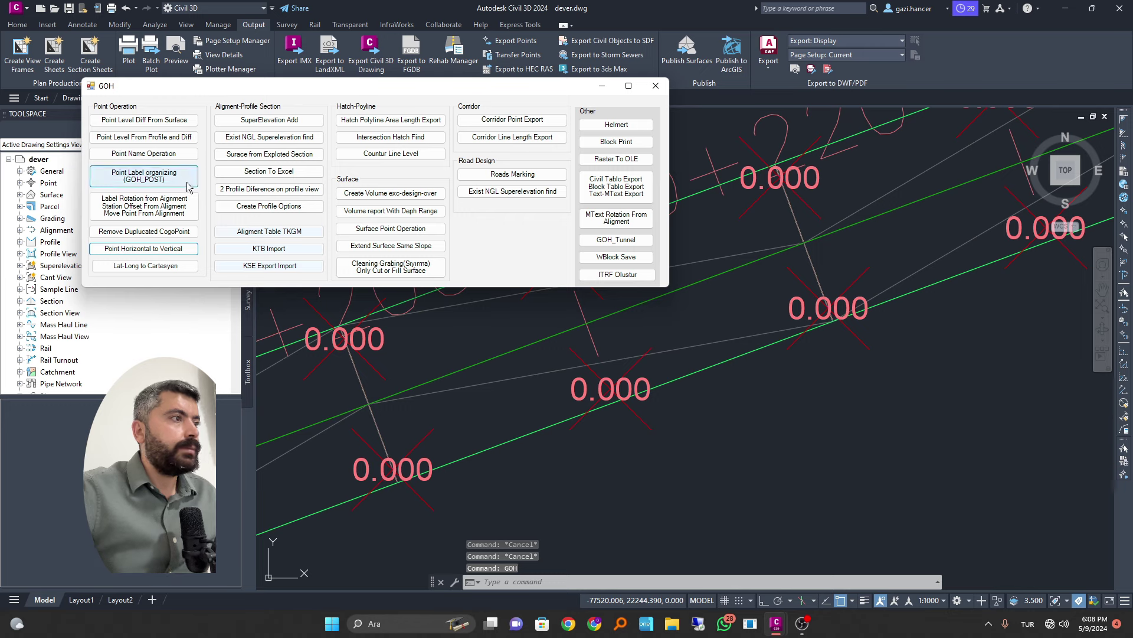
{"action": "left_click", "coordinate": [134, 209]}
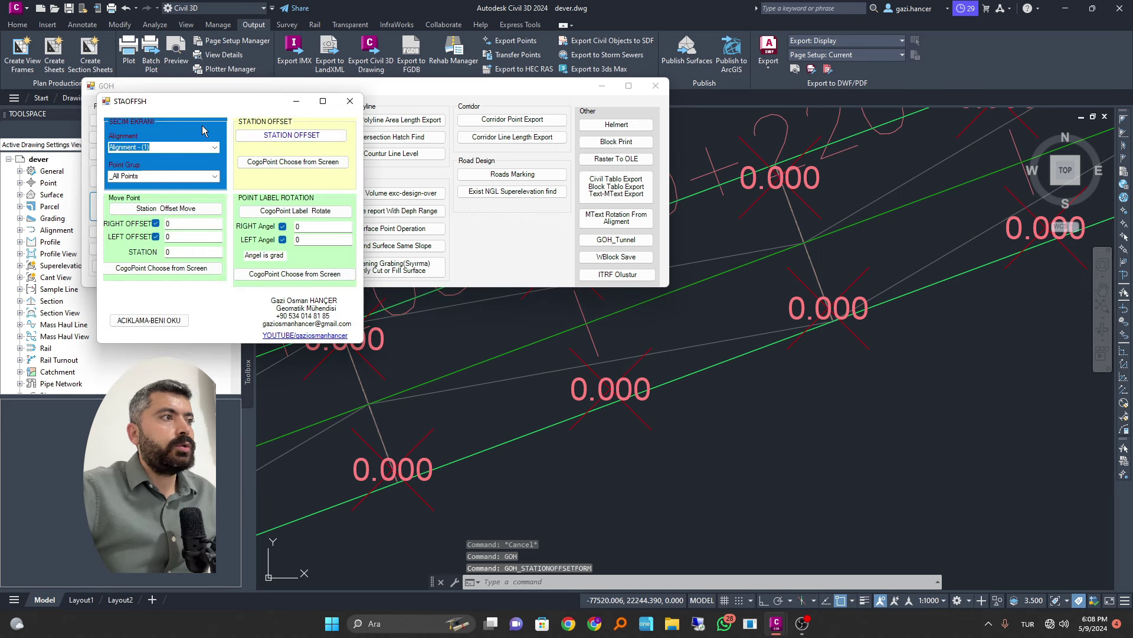
{"action": "left_click", "coordinate": [215, 176]}
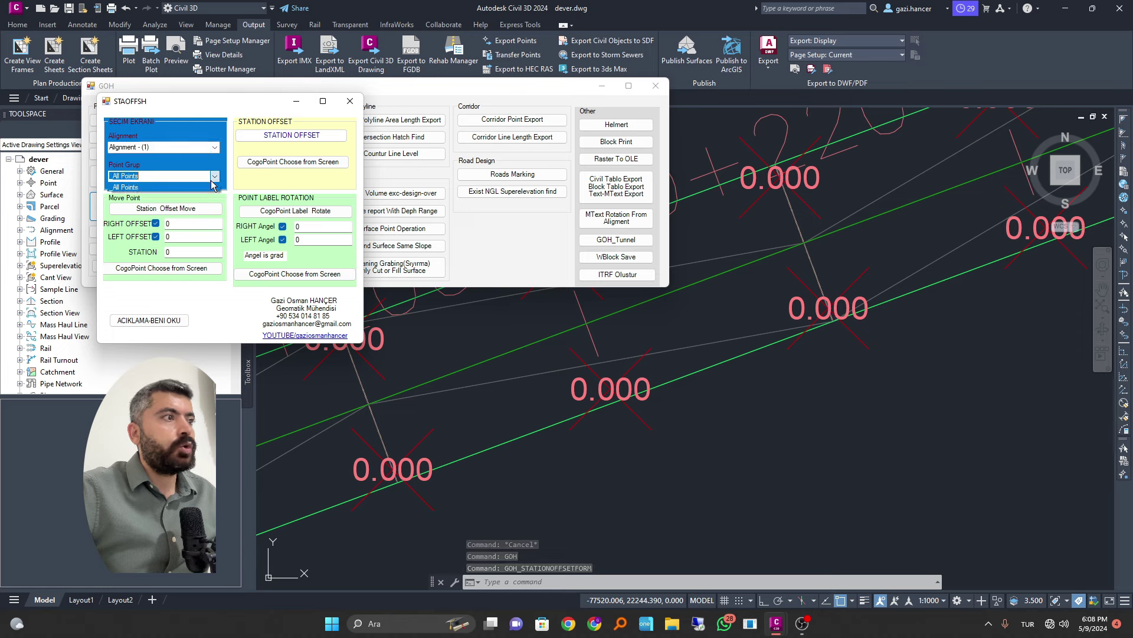
{"action": "left_click", "coordinate": [213, 189]}
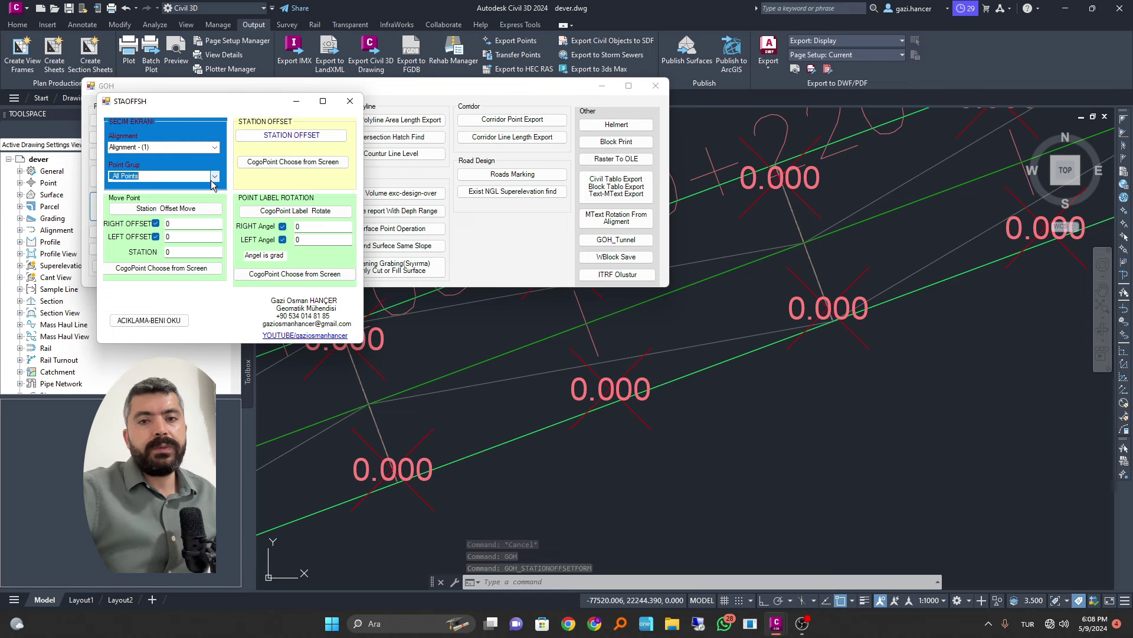
{"action": "left_click", "coordinate": [268, 136]}
Open the properties of a COGO point along the alignment's lower edge line and examine its GOH_UDP station and offset fields.
{"action": "scroll", "coordinate": [518, 389], "scroll_direction": "down", "scroll_amount": 6}
{"action": "scroll", "coordinate": [610, 356], "scroll_direction": "up", "scroll_amount": 6}
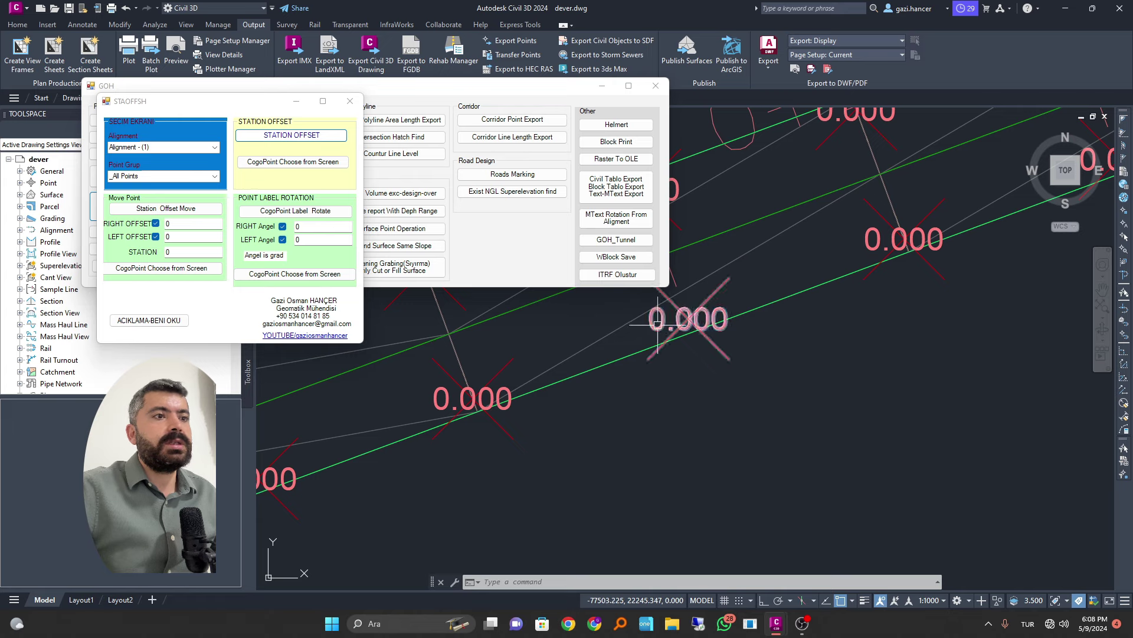
{"action": "left_click", "coordinate": [658, 324]}
{"action": "right_click", "coordinate": [657, 324]}
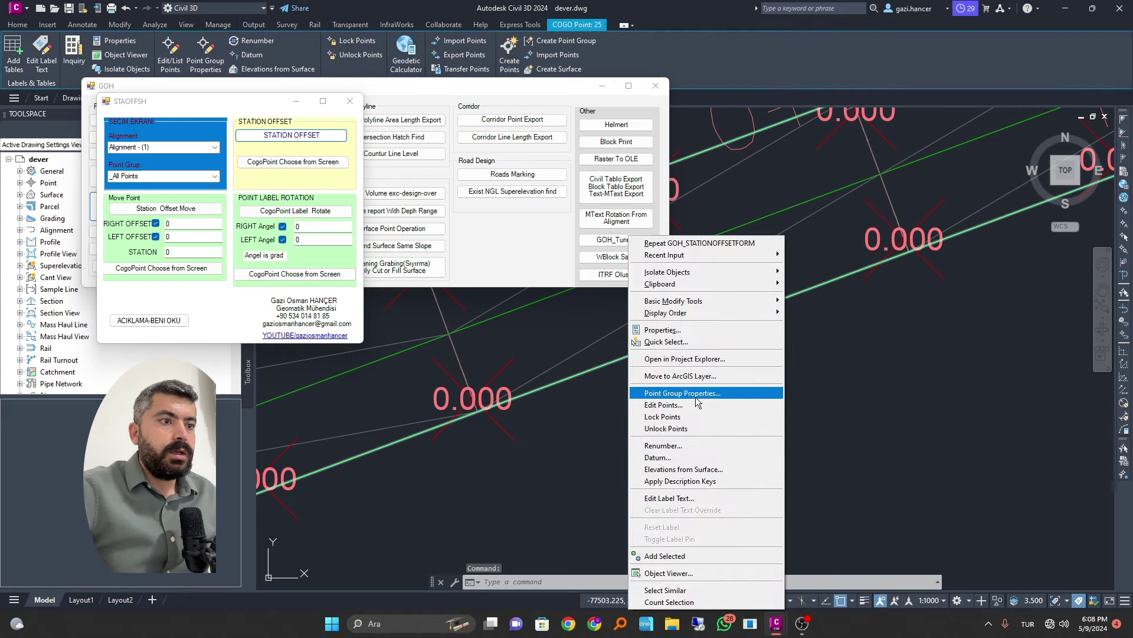
{"action": "left_click", "coordinate": [679, 329]}
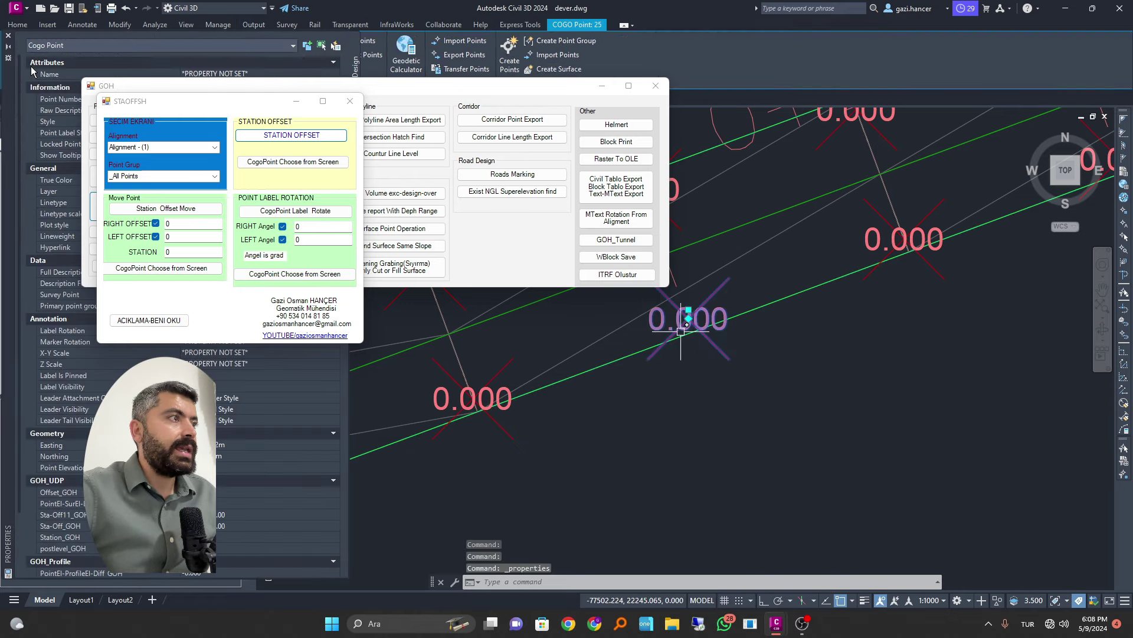
{"action": "left_click_drag", "start_coordinate": [3, 87], "coordinate": [709, 73]}
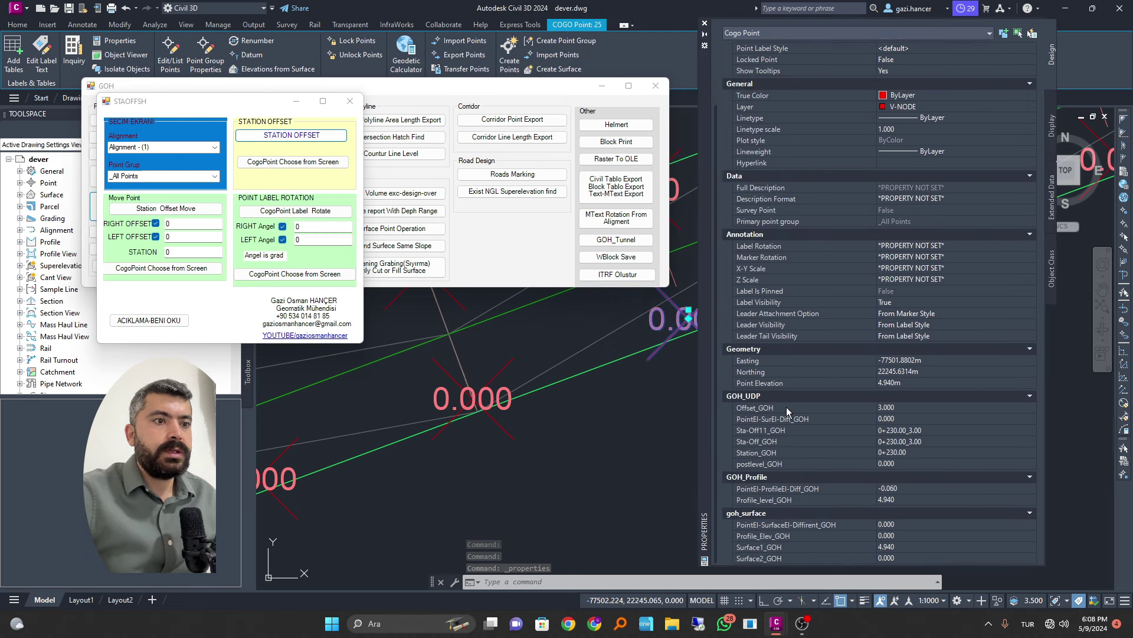
{"action": "left_click", "coordinate": [900, 407]}
{"action": "key", "text": "Escape"}
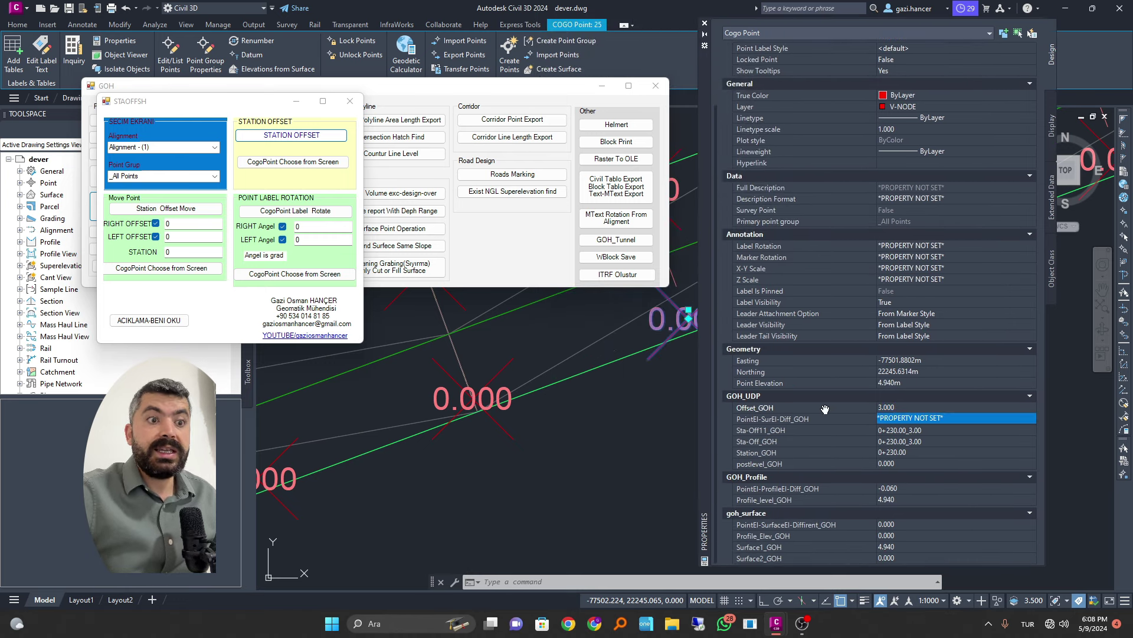
{"action": "scroll", "coordinate": [957, 224], "scroll_direction": "up", "scroll_amount": 2}
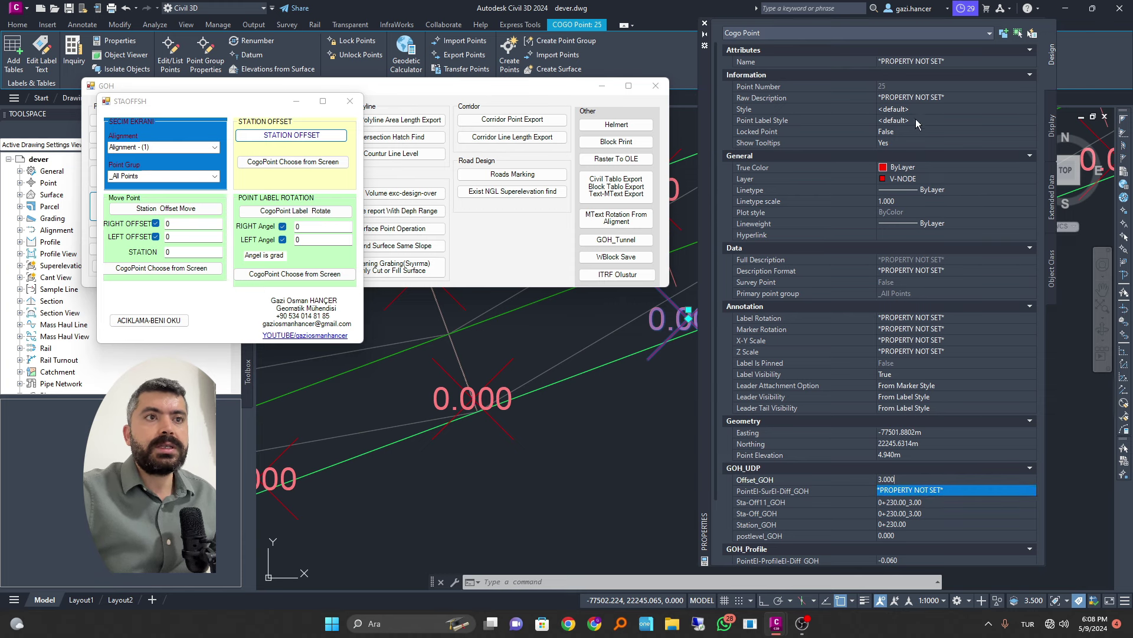
{"action": "scroll", "coordinate": [932, 266], "scroll_direction": "down", "scroll_amount": 2}
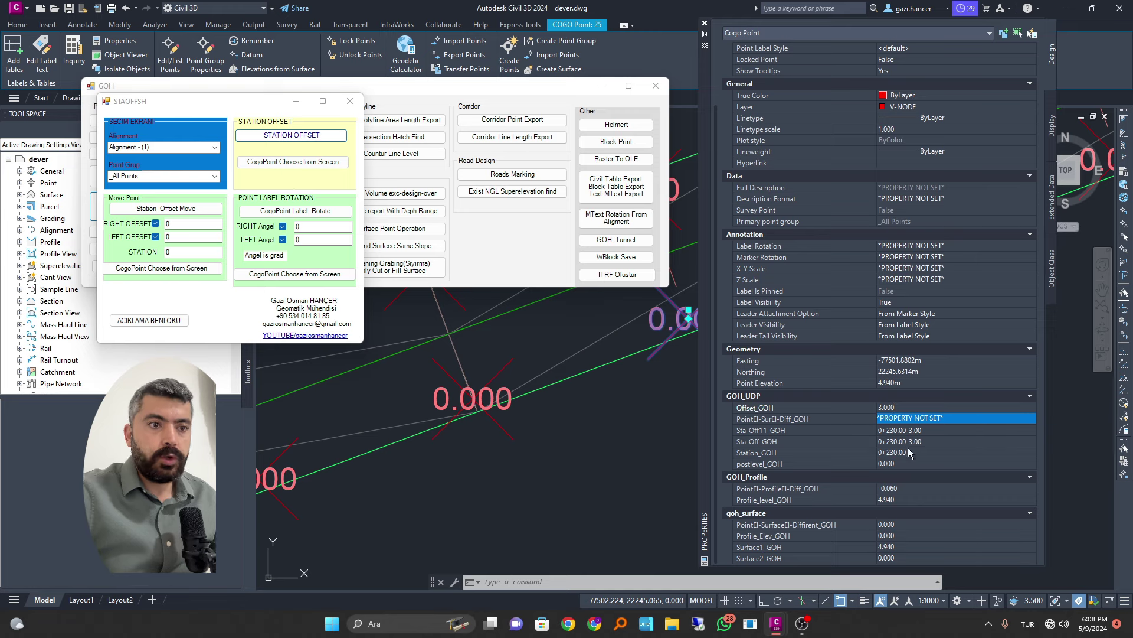
Examine the selected point's postlevel_GOH and Profile_level_GOH fields, and close the station offset form.
{"action": "left_click", "coordinate": [904, 463]}
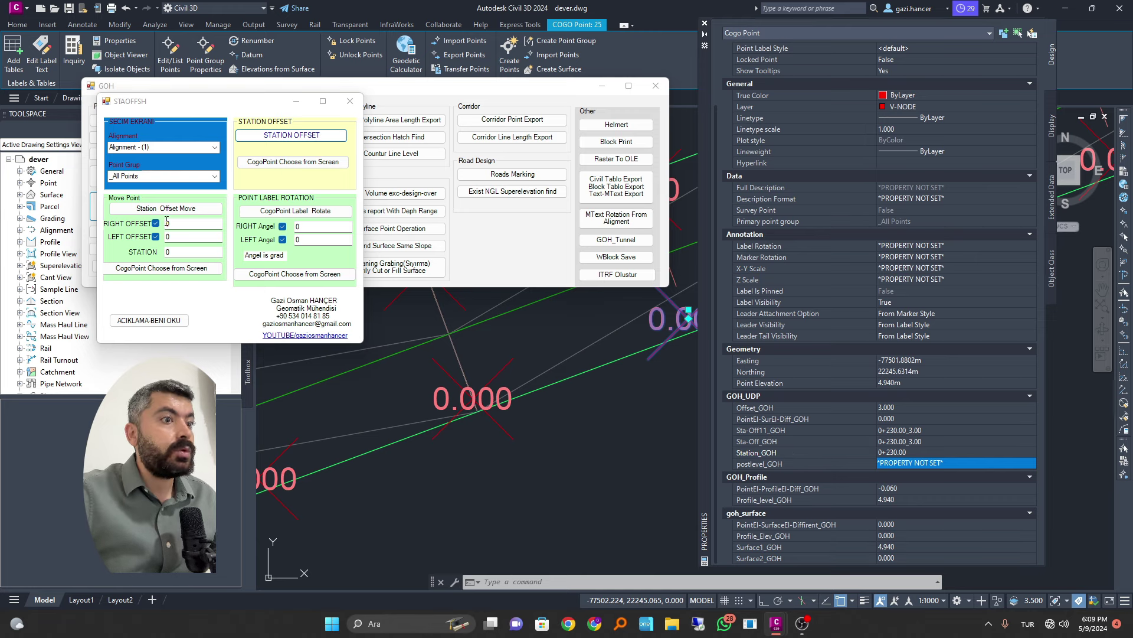
{"action": "left_click", "coordinate": [905, 499]}
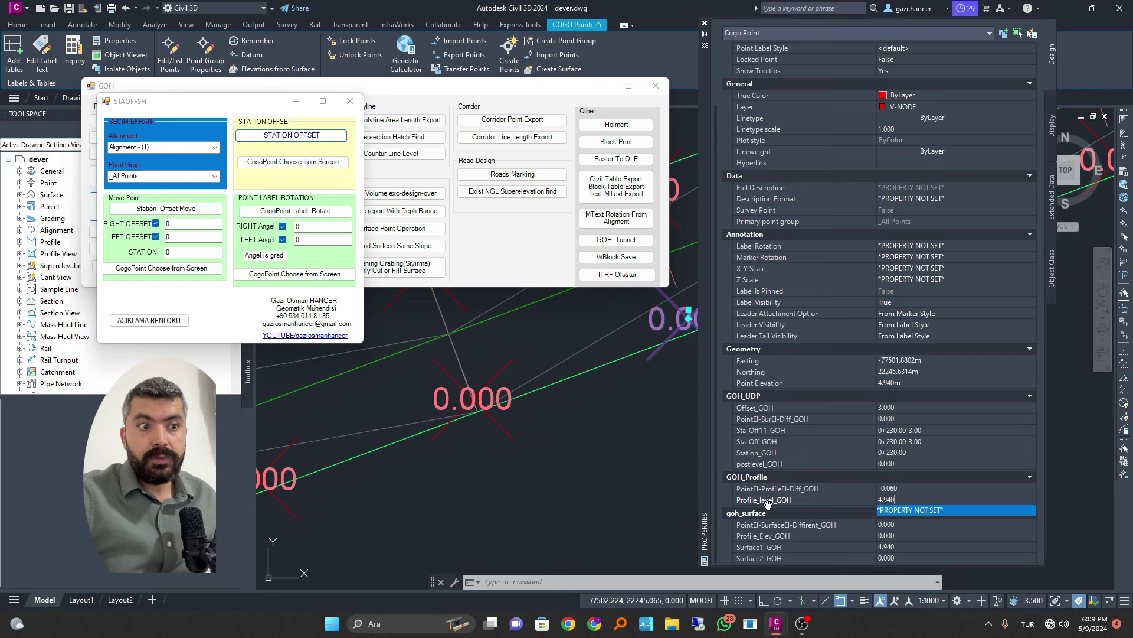
{"action": "key", "text": "Escape"}
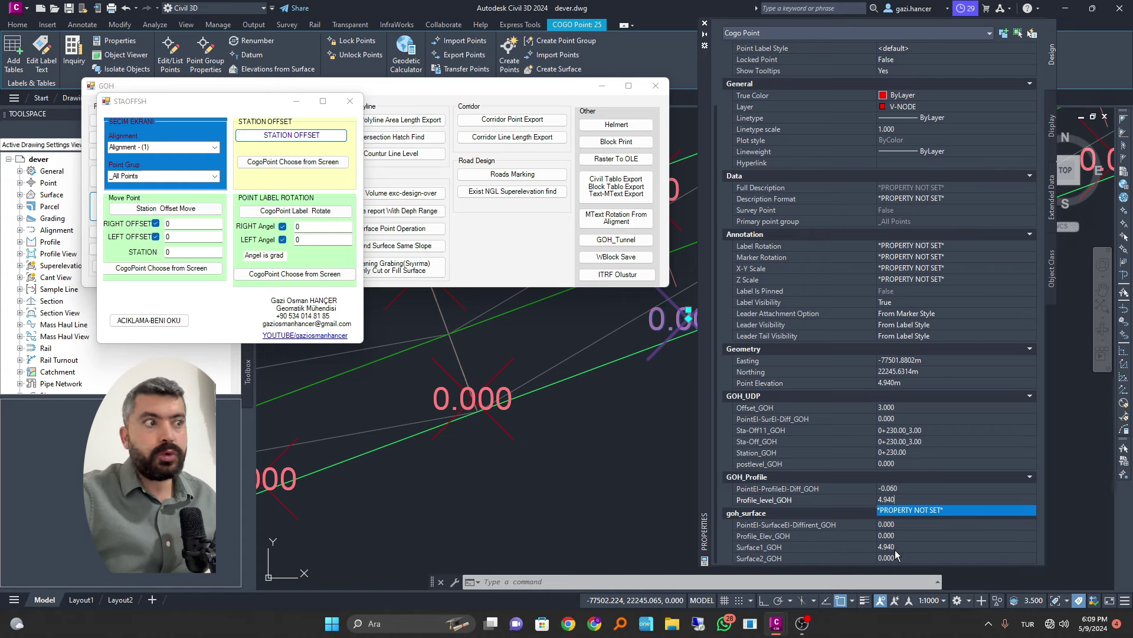
{"action": "left_click", "coordinate": [734, 102]}
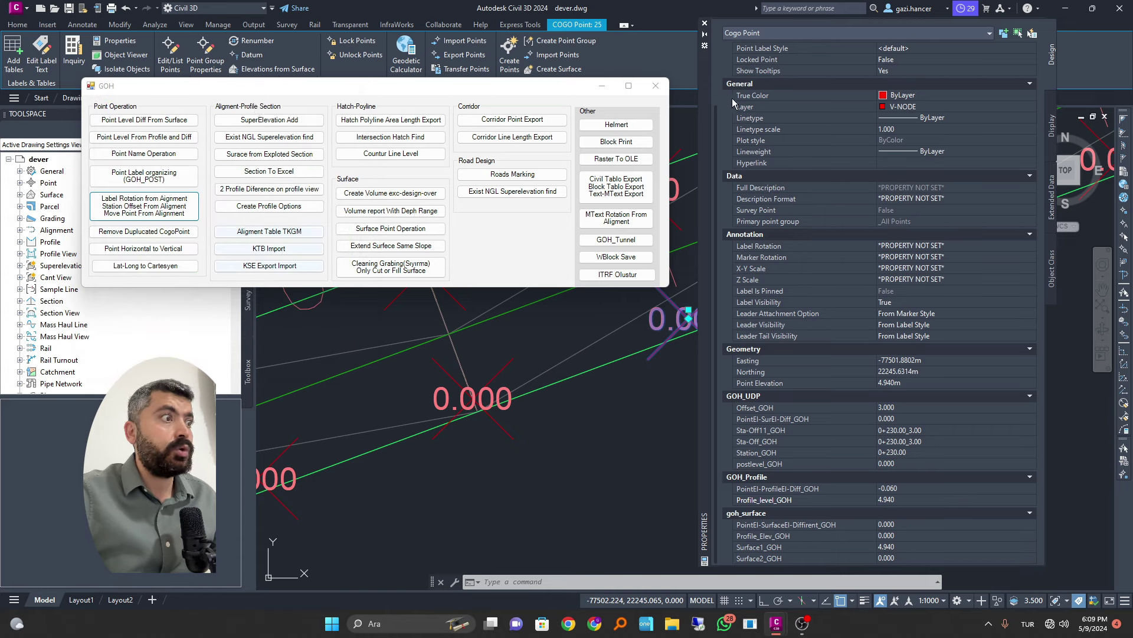
View the Point Level Diff From Surface form, and close it together with the GOH toolset.
{"action": "left_click", "coordinate": [173, 118]}
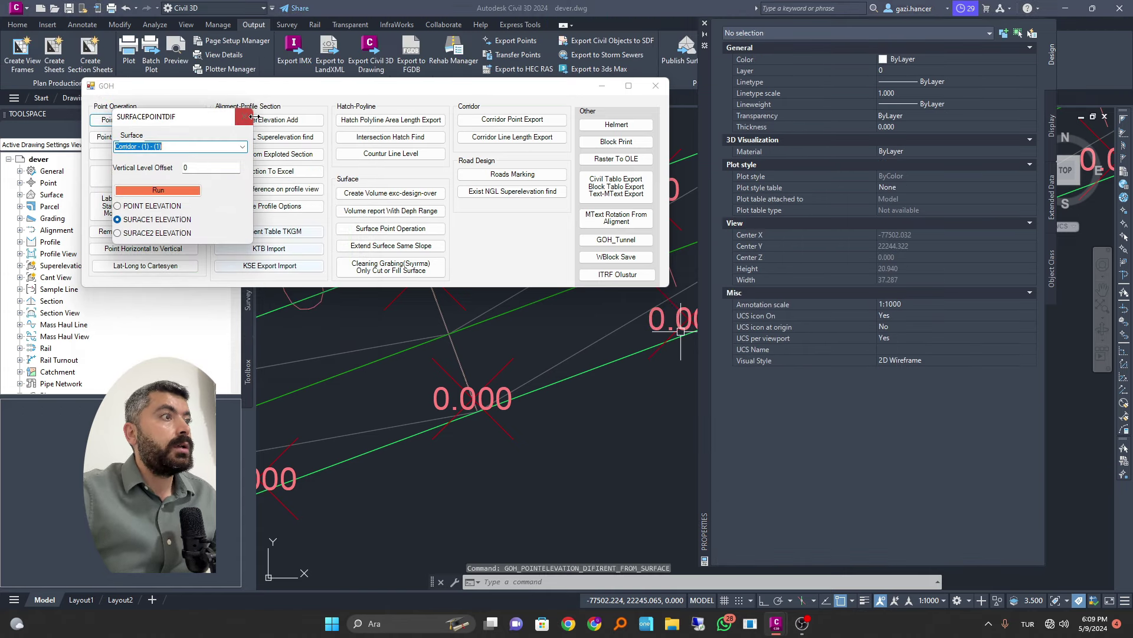
{"action": "left_click", "coordinate": [244, 117]}
{"action": "left_click", "coordinate": [655, 85]}
Open the properties of the _All Points point group and its Elevation Only point label style for editing.
{"action": "scroll", "coordinate": [527, 265], "scroll_direction": "down", "scroll_amount": 2}
{"action": "scroll", "coordinate": [526, 265], "scroll_direction": "up", "scroll_amount": 6}
{"action": "left_click", "coordinate": [248, 171]}
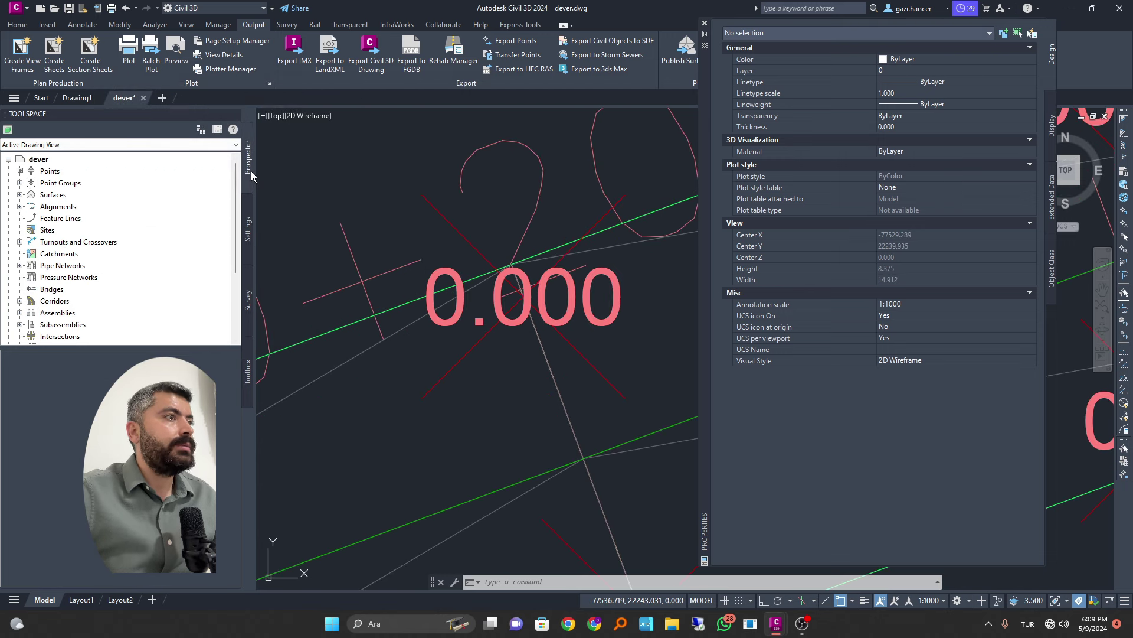
{"action": "left_click", "coordinate": [20, 195]}
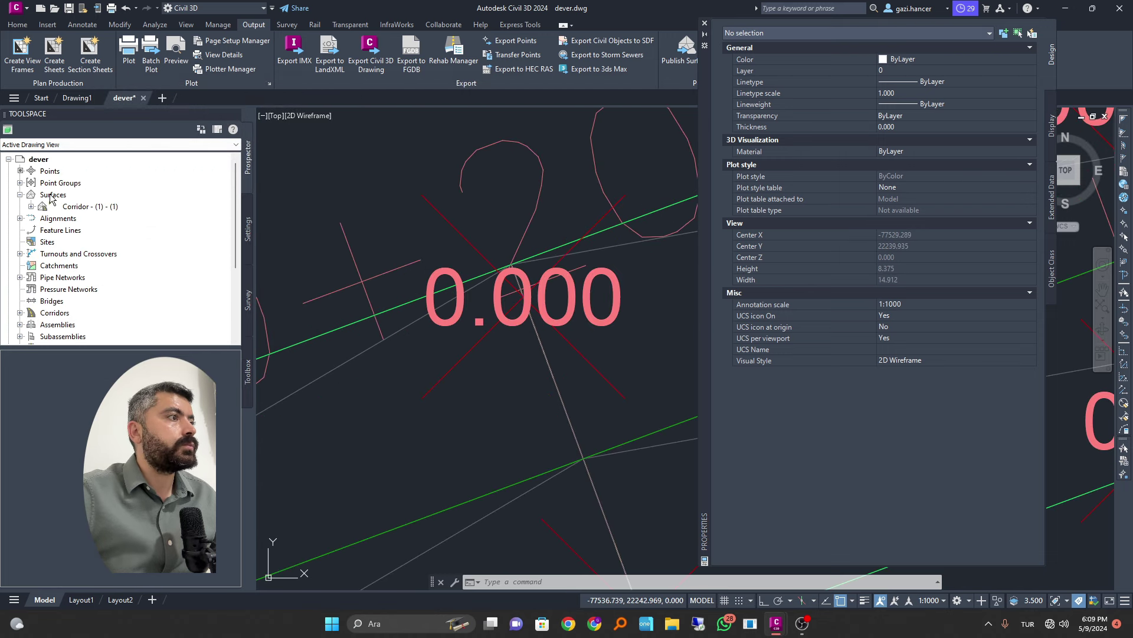
{"action": "left_click", "coordinate": [20, 183]}
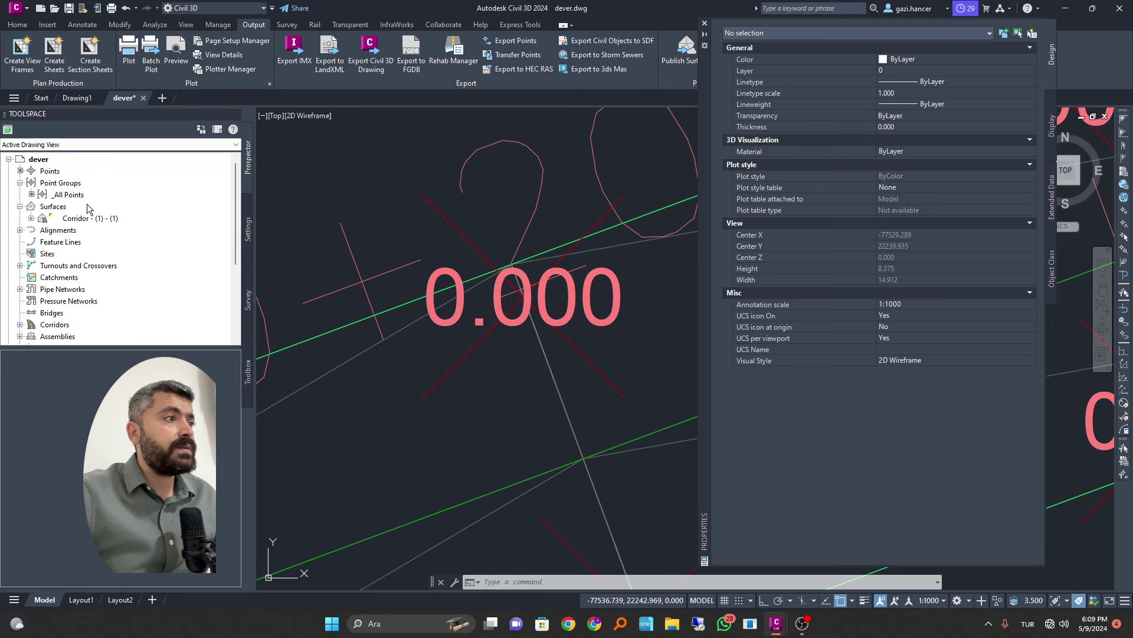
{"action": "left_click", "coordinate": [70, 195]}
{"action": "right_click", "coordinate": [71, 196]}
{"action": "left_click", "coordinate": [107, 207]}
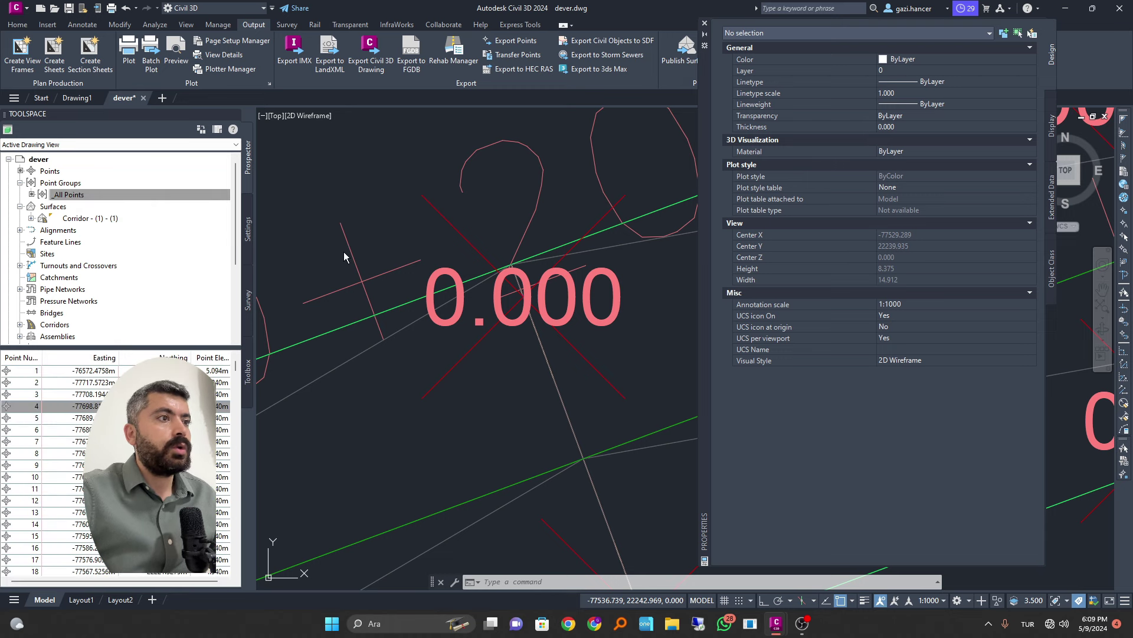
{"action": "left_click", "coordinate": [335, 194]}
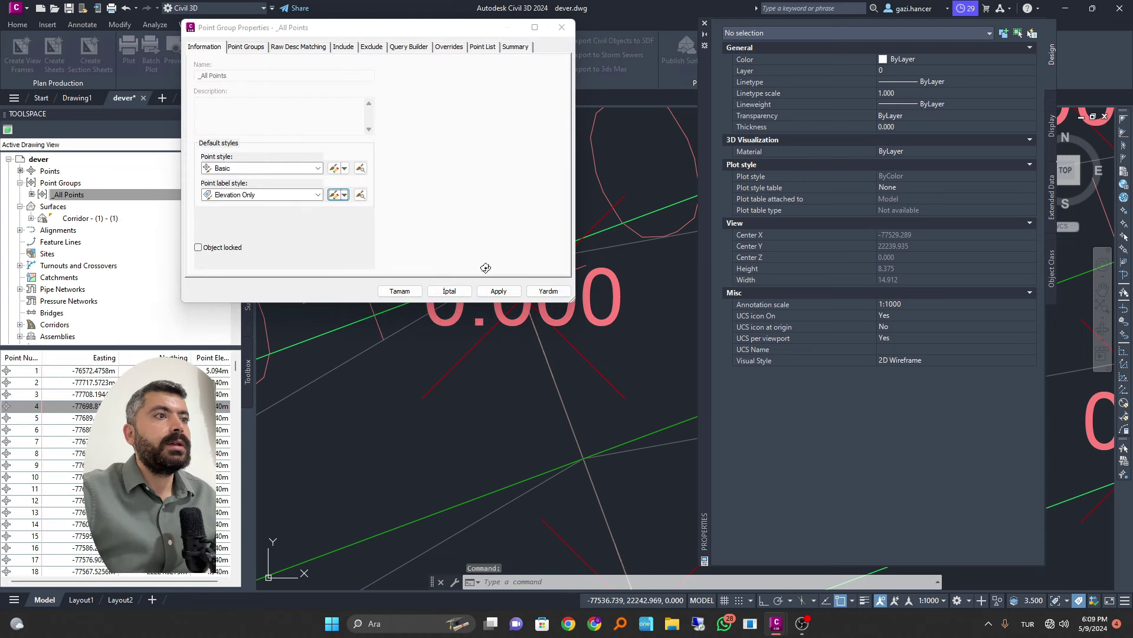
Replace the Point Elevation component's label contents with the Station_GOH property and start a new line beneath it.
{"action": "left_click", "coordinate": [295, 209]}
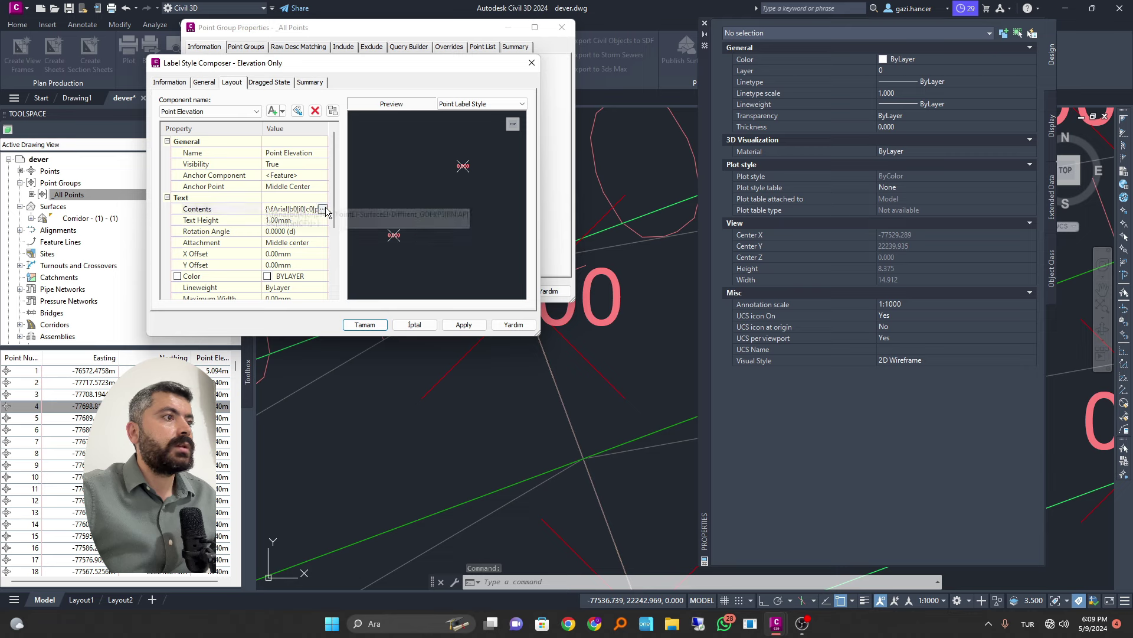
{"action": "left_click", "coordinate": [323, 209]}
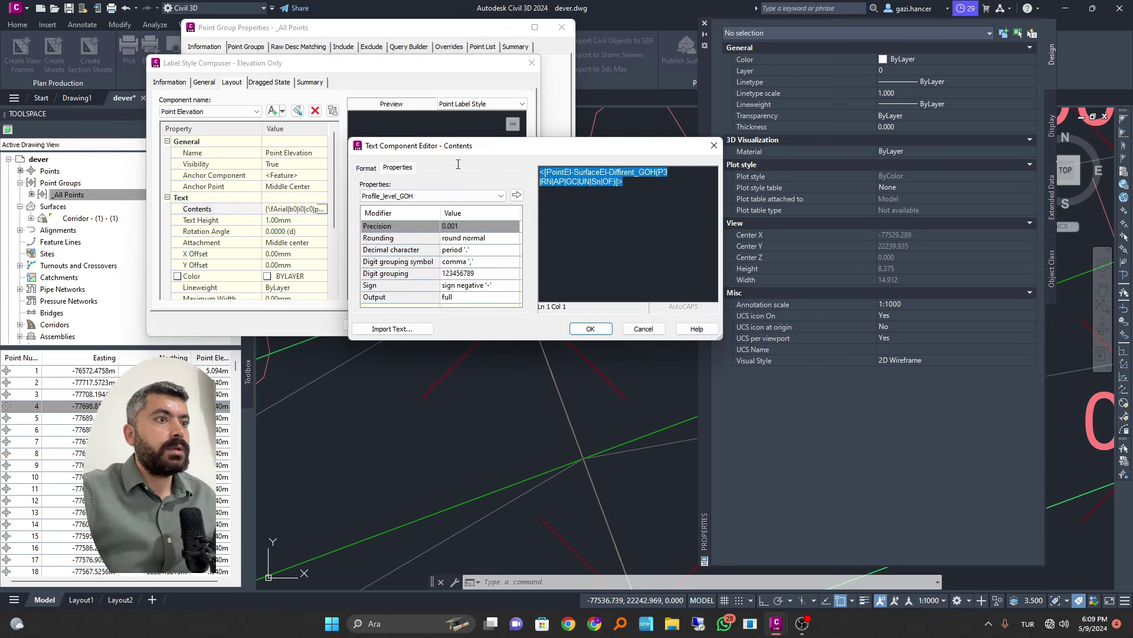
{"action": "key", "text": "Delete"}
{"action": "left_click", "coordinate": [415, 196]}
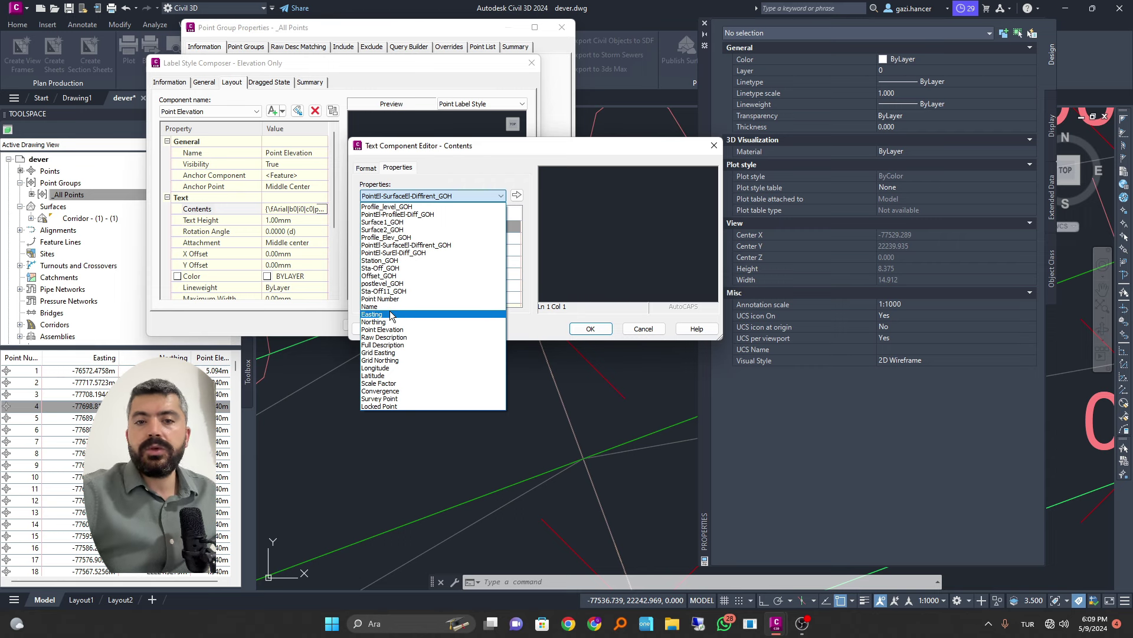
{"action": "left_click", "coordinate": [398, 261]}
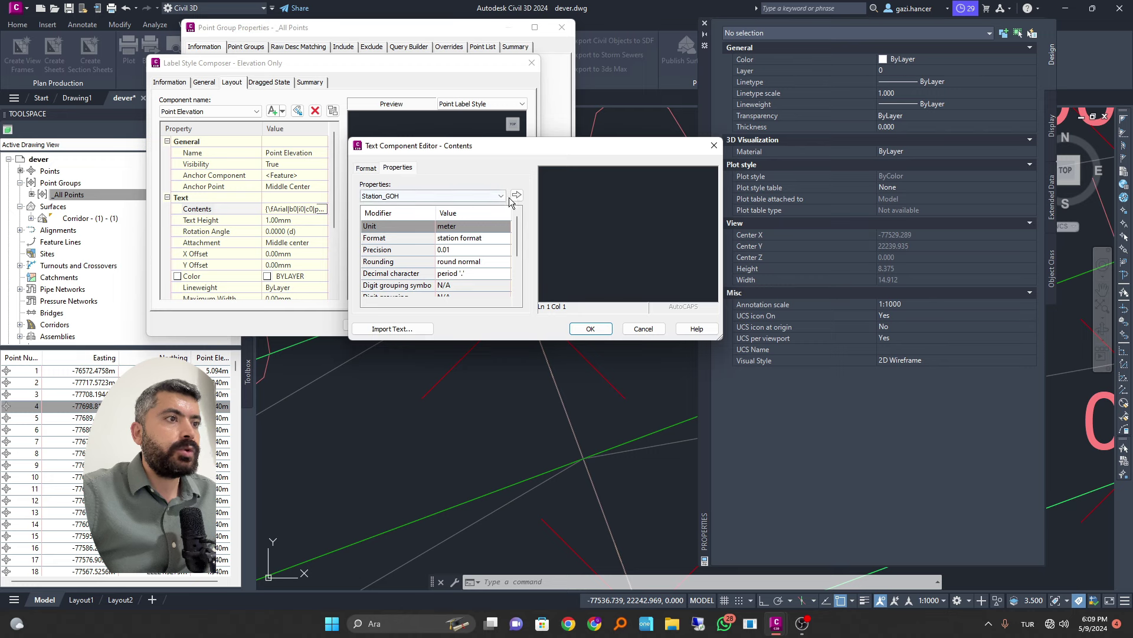
{"action": "left_click", "coordinate": [516, 195]}
{"action": "left_click", "coordinate": [603, 183]}
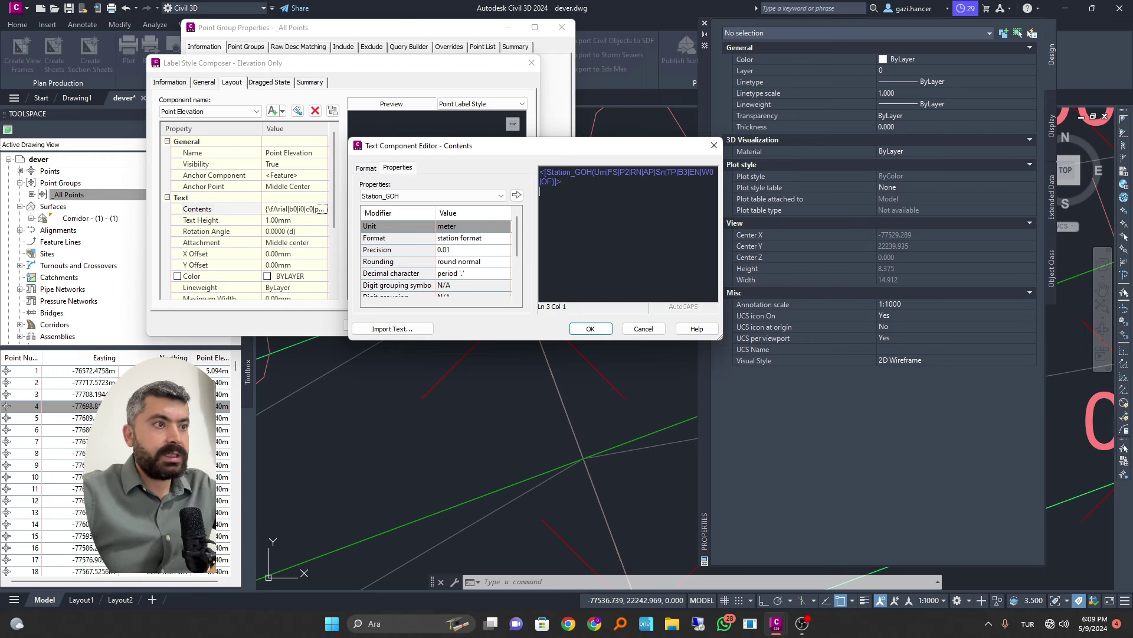
Add the Offset_GOH property below the station in the label contents and accept the text.
{"action": "left_click", "coordinate": [406, 198]}
{"action": "left_click", "coordinate": [406, 198]}
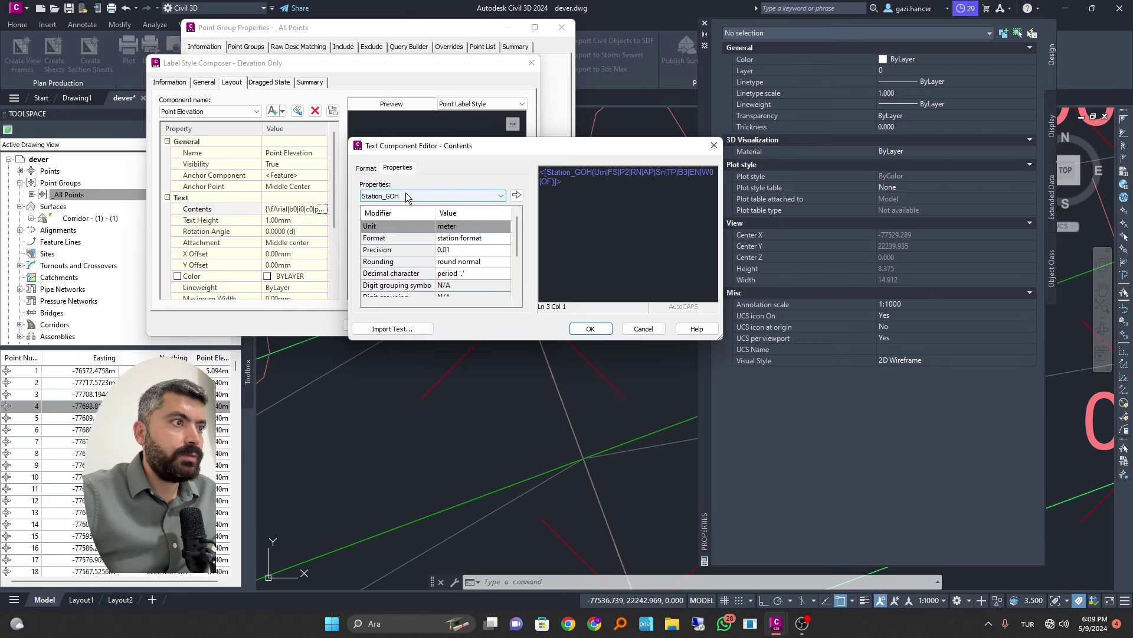
{"action": "left_click", "coordinate": [406, 197]}
{"action": "left_click", "coordinate": [403, 280]}
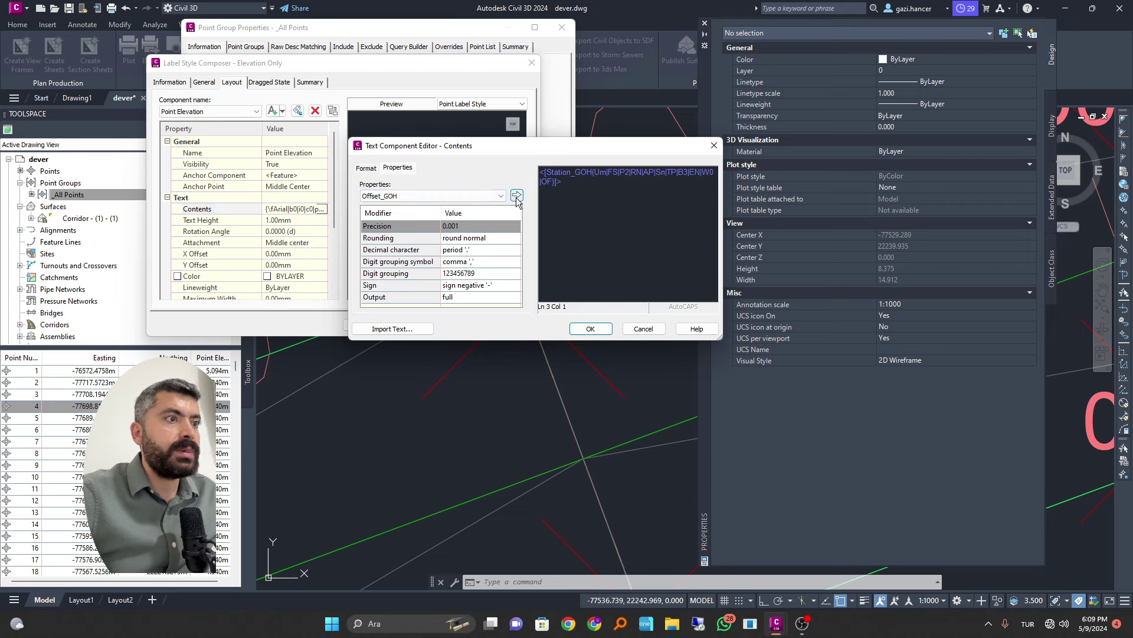
{"action": "left_click", "coordinate": [517, 197]}
{"action": "left_click", "coordinate": [590, 329]}
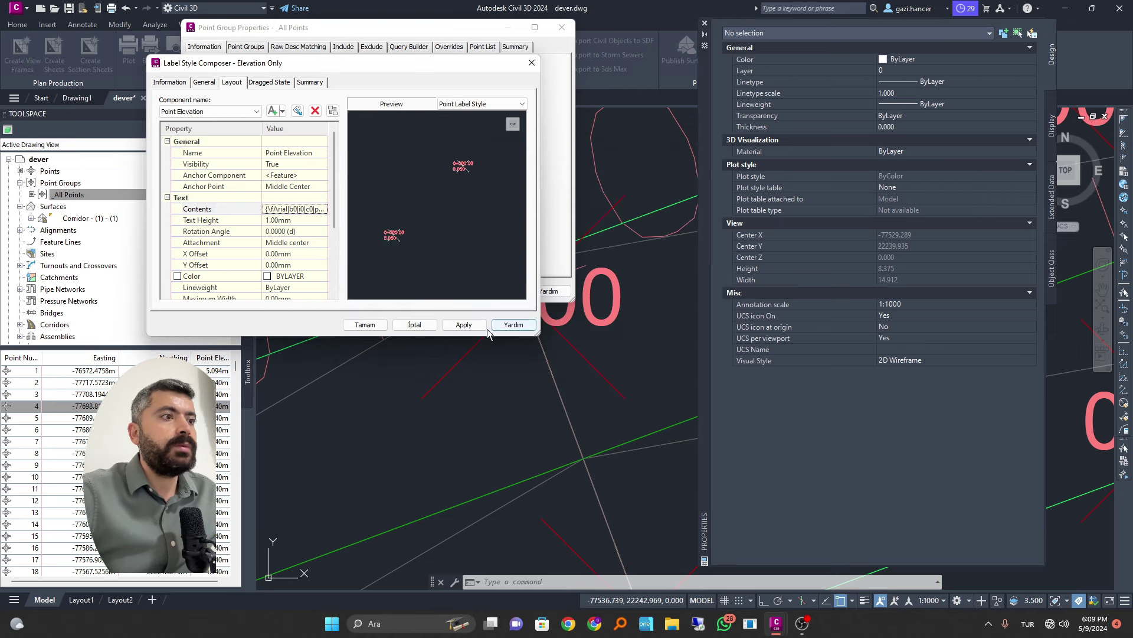
Apply the edited label style to the _All Points group and inspect the point labels around station 0+200.
{"action": "left_click", "coordinate": [402, 326]}
{"action": "left_click", "coordinate": [499, 291]}
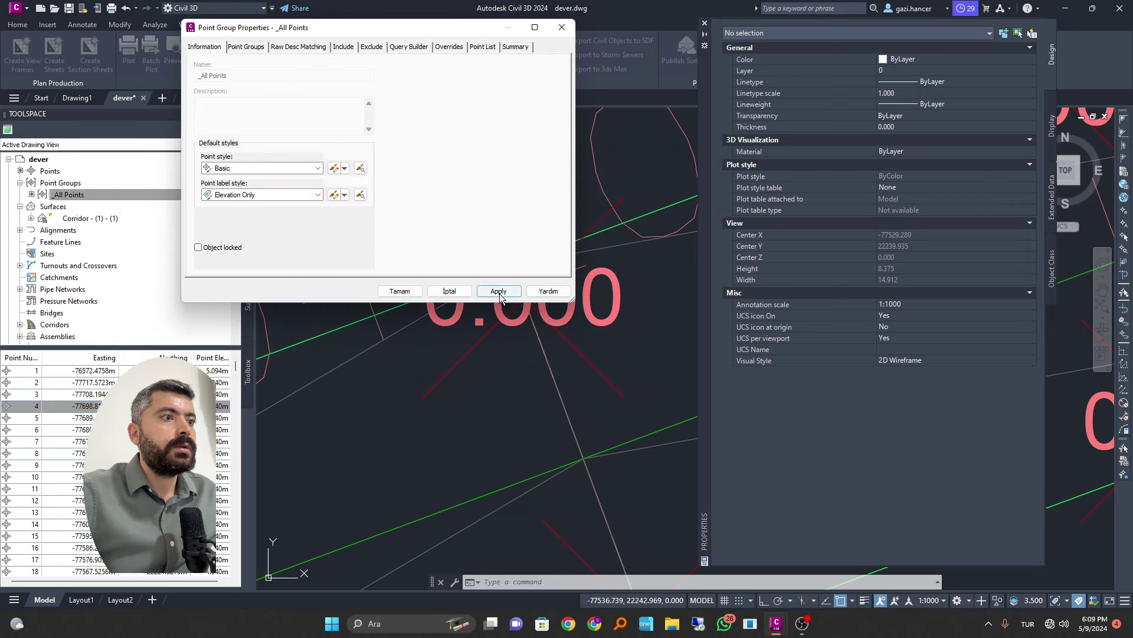
{"action": "left_click", "coordinate": [399, 291]}
{"action": "scroll", "coordinate": [500, 324], "scroll_direction": "down", "scroll_amount": 6}
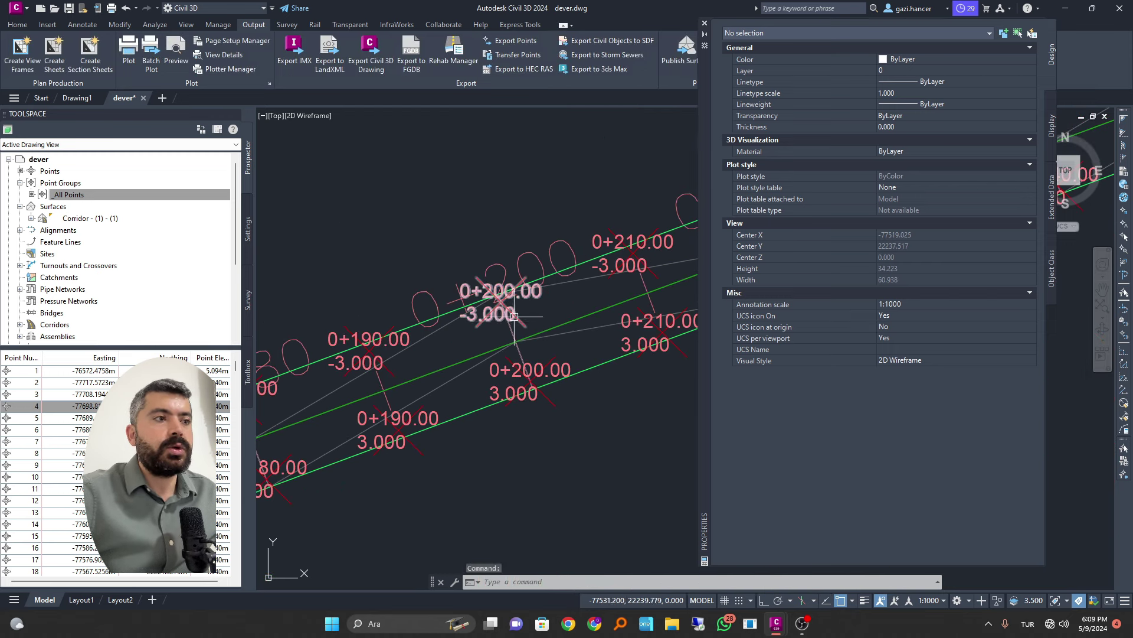
{"action": "scroll", "coordinate": [515, 317], "scroll_direction": "up", "scroll_amount": 2}
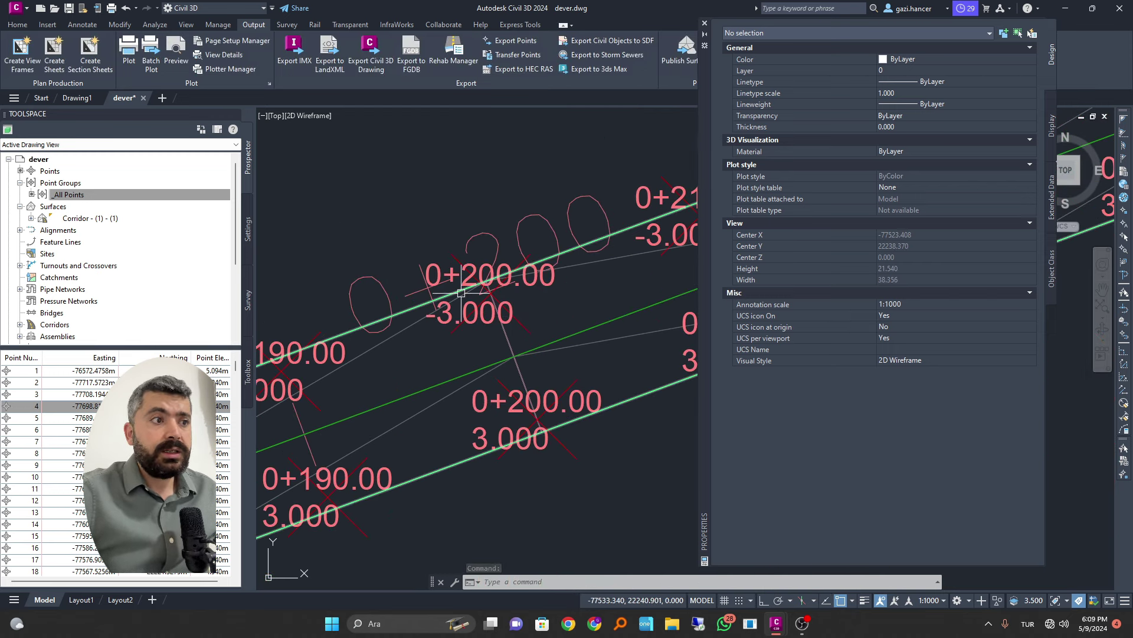
{"action": "middle_click_drag", "start_coordinate": [495, 321], "coordinate": [399, 294]}
{"action": "scroll", "coordinate": [399, 293], "scroll_direction": "up", "scroll_amount": 4}
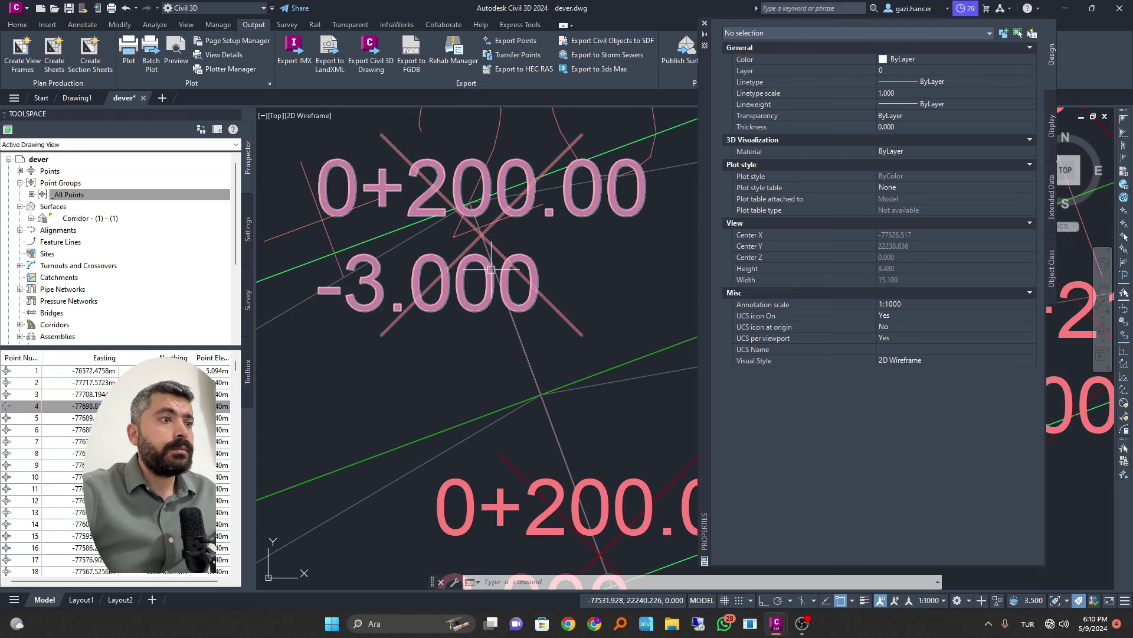
{"action": "scroll", "coordinate": [494, 272], "scroll_direction": "down", "scroll_amount": 2}
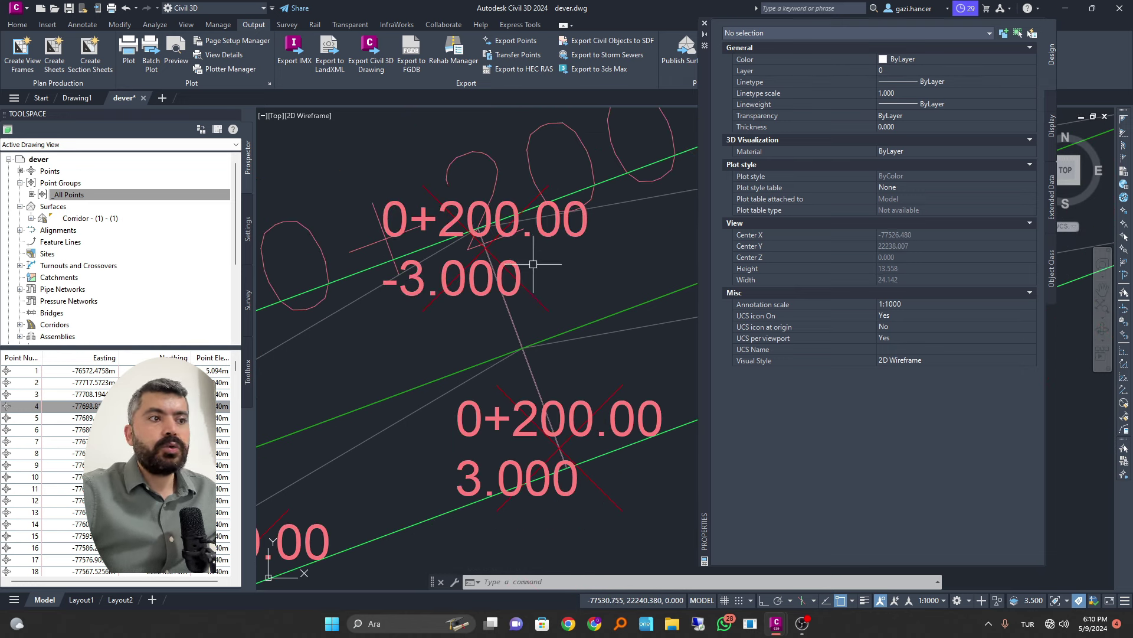
Launch the GOH toolset and view the Point Level From Profile and Diff form.
{"action": "left_click", "coordinate": [588, 583]}
{"action": "type", "text": "goh"}
{"action": "key", "text": "Return"}
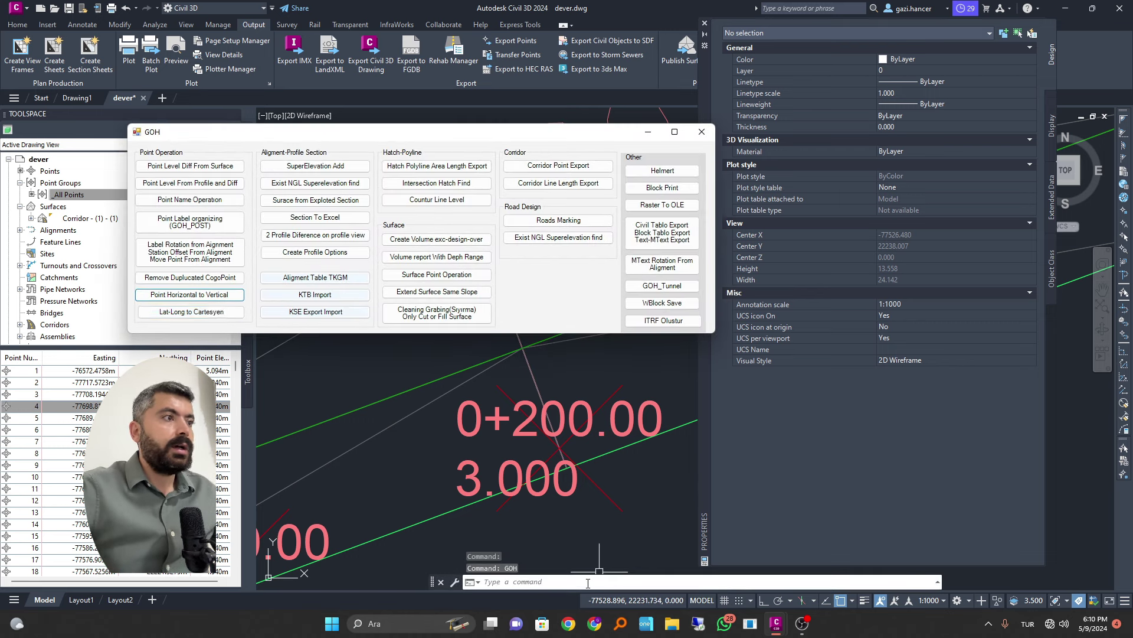
{"action": "left_click", "coordinate": [219, 185]}
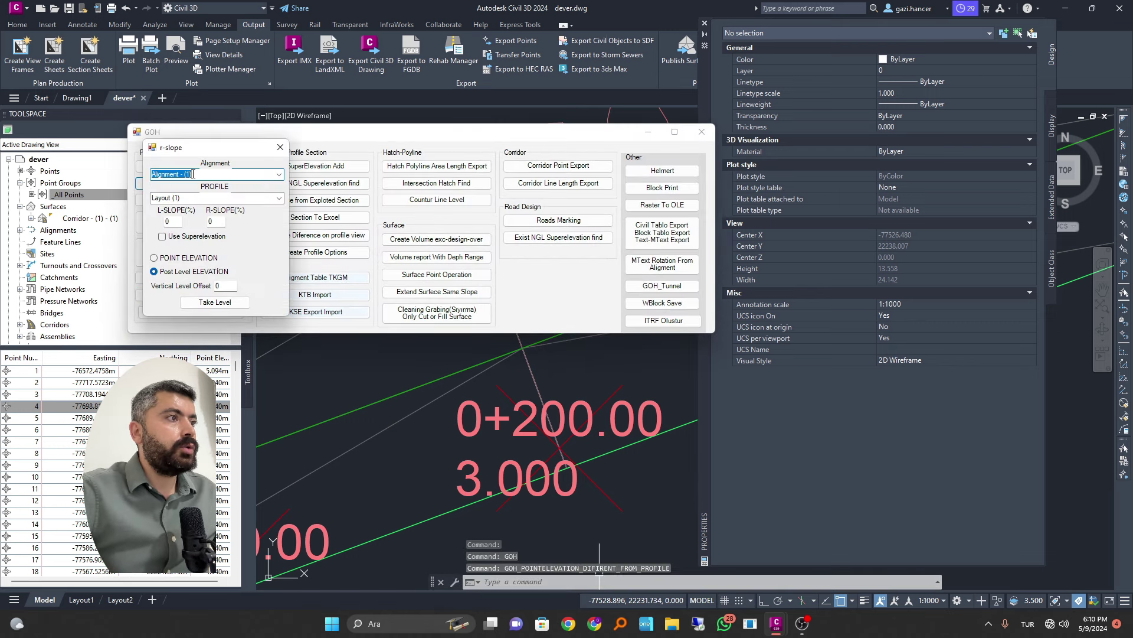
{"action": "left_click_drag", "start_coordinate": [191, 155], "coordinate": [335, 158]}
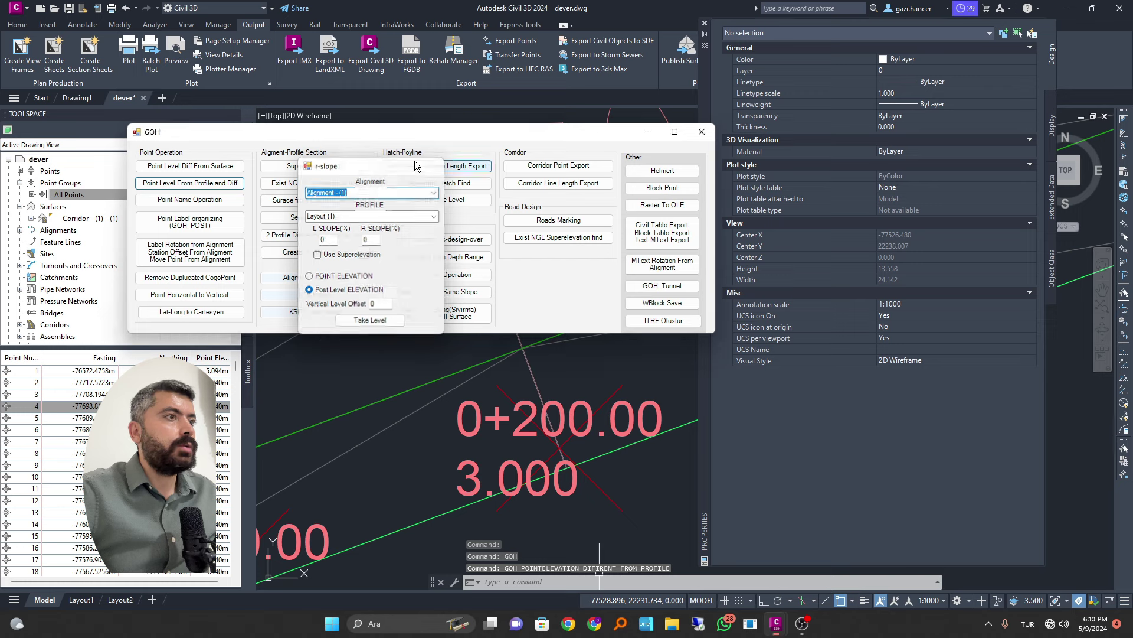
Run Point Level Diff From Surface on the COGO points with surface Corridor - (1) - (1), vertical level offset 0.5 and SURACE1 ELEVATION.
{"action": "left_click", "coordinate": [220, 167]}
{"action": "left_click", "coordinate": [220, 165]}
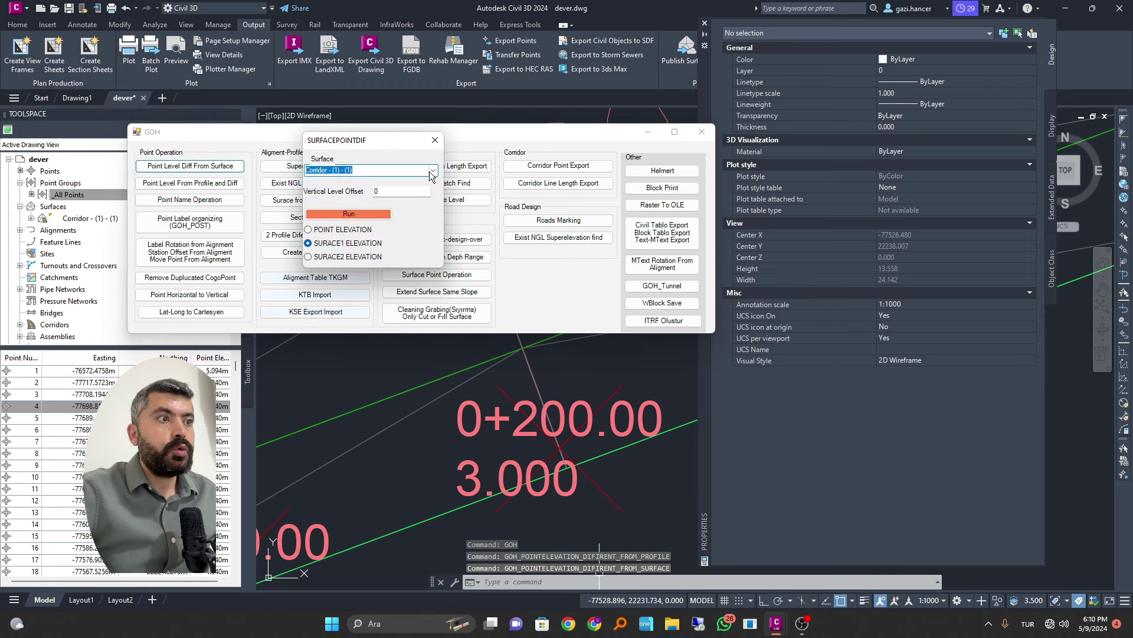
{"action": "left_click", "coordinate": [412, 192]}
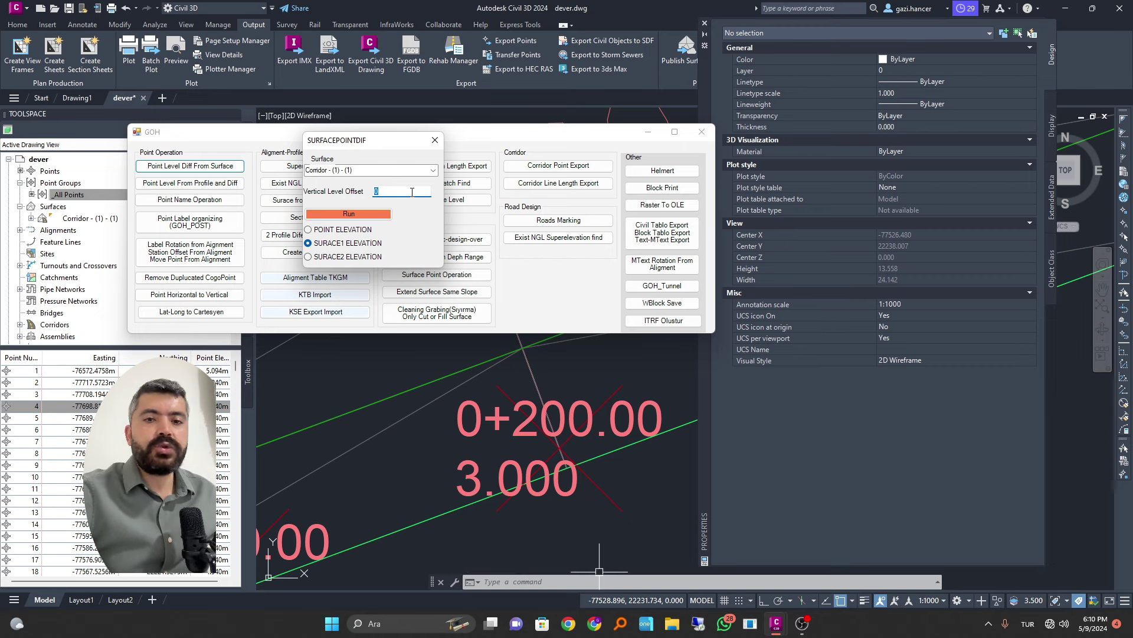
{"action": "type", "text": ".5"}
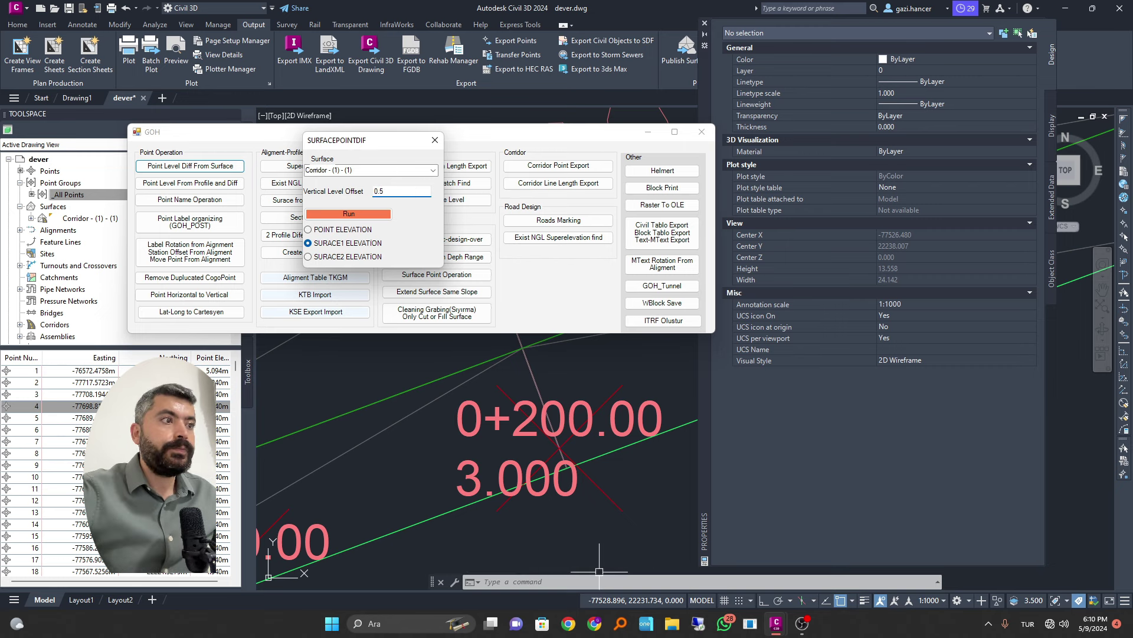
{"action": "left_click", "coordinate": [355, 232]}
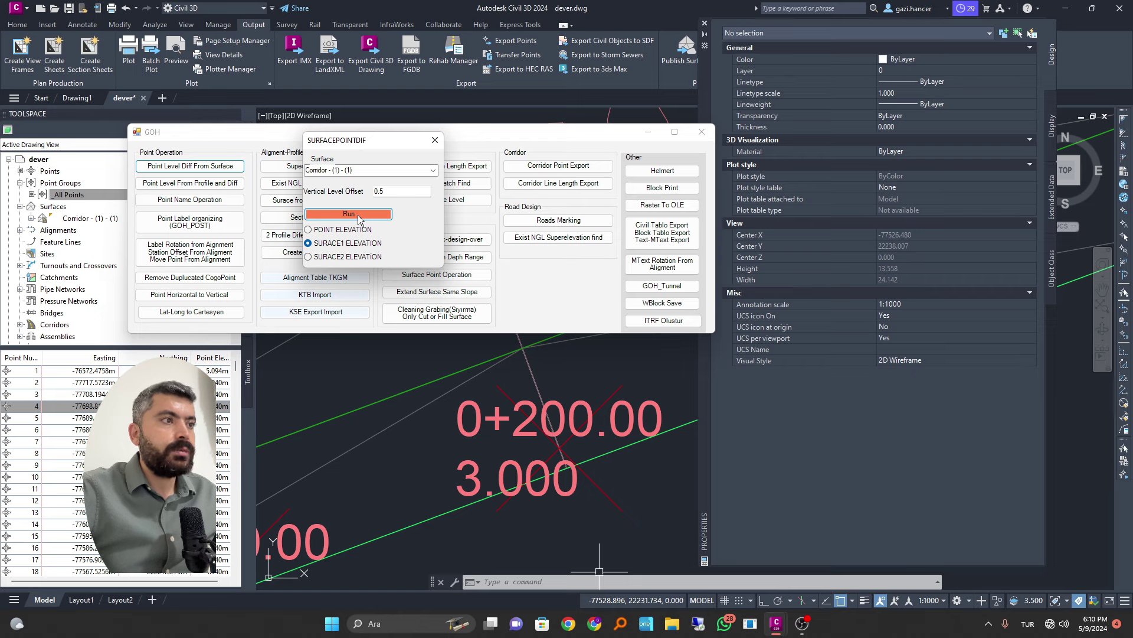
{"action": "left_click", "coordinate": [349, 214]}
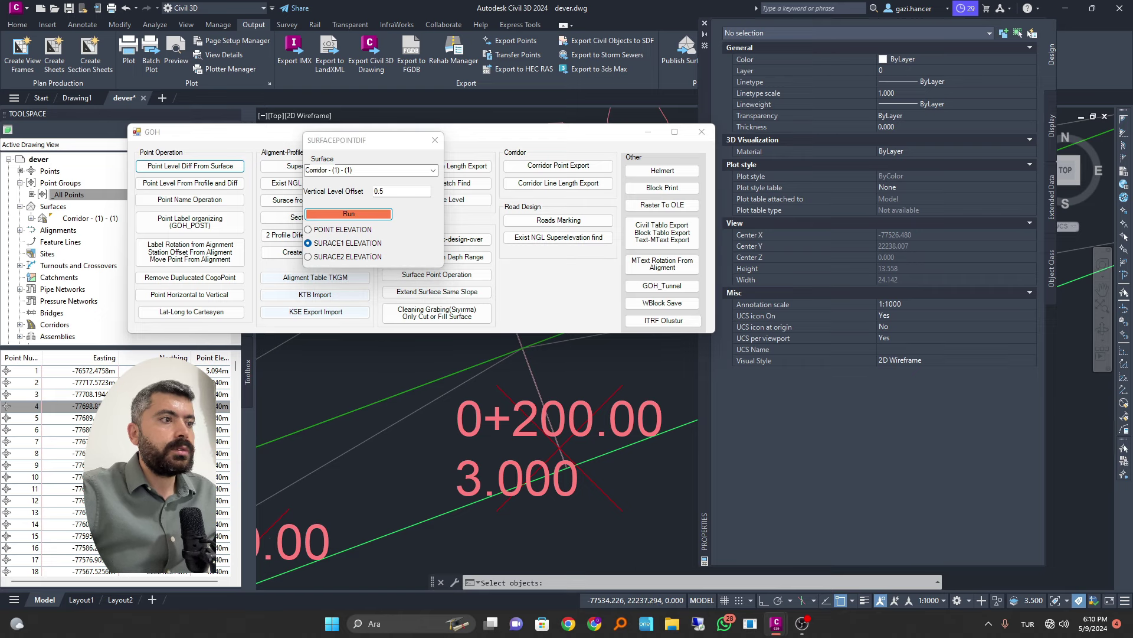
{"action": "left_click", "coordinate": [370, 348]}
{"action": "left_click", "coordinate": [409, 372]}
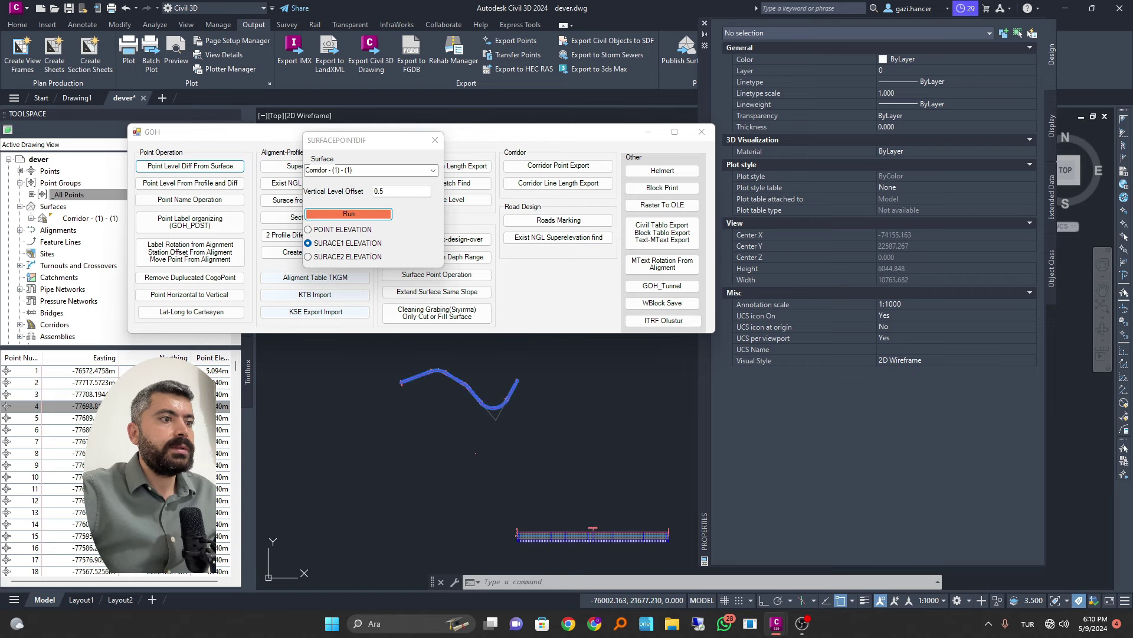
Select the COGO point at station 0+690 and examine its goh_surface fields in the properties.
{"action": "scroll", "coordinate": [438, 376], "scroll_direction": "up", "scroll_amount": 10}
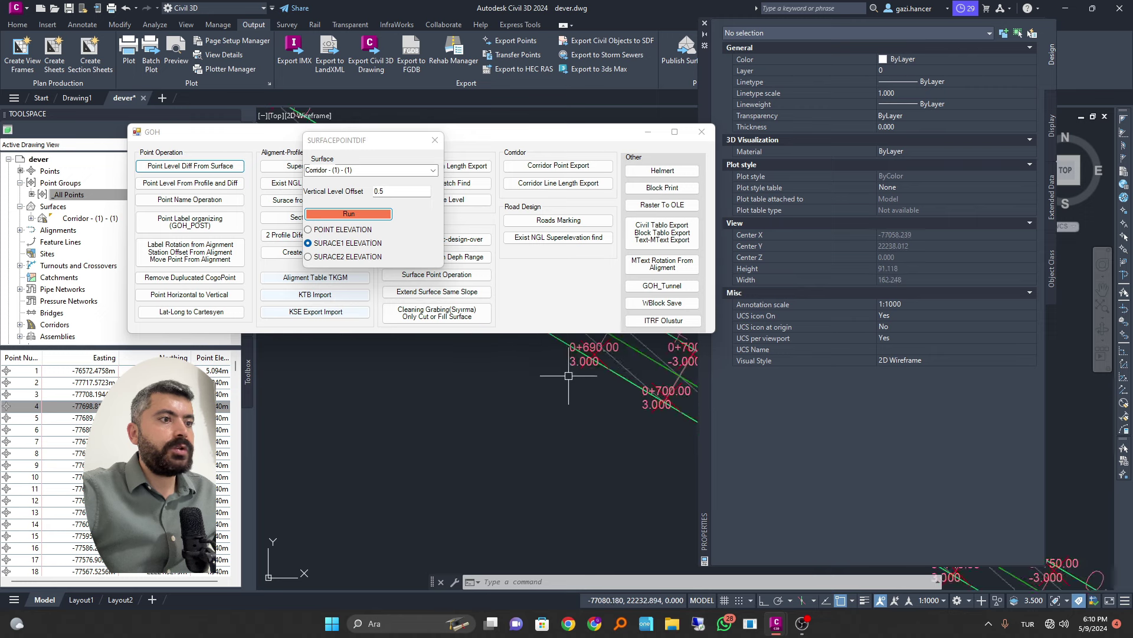
{"action": "left_click", "coordinate": [602, 349]}
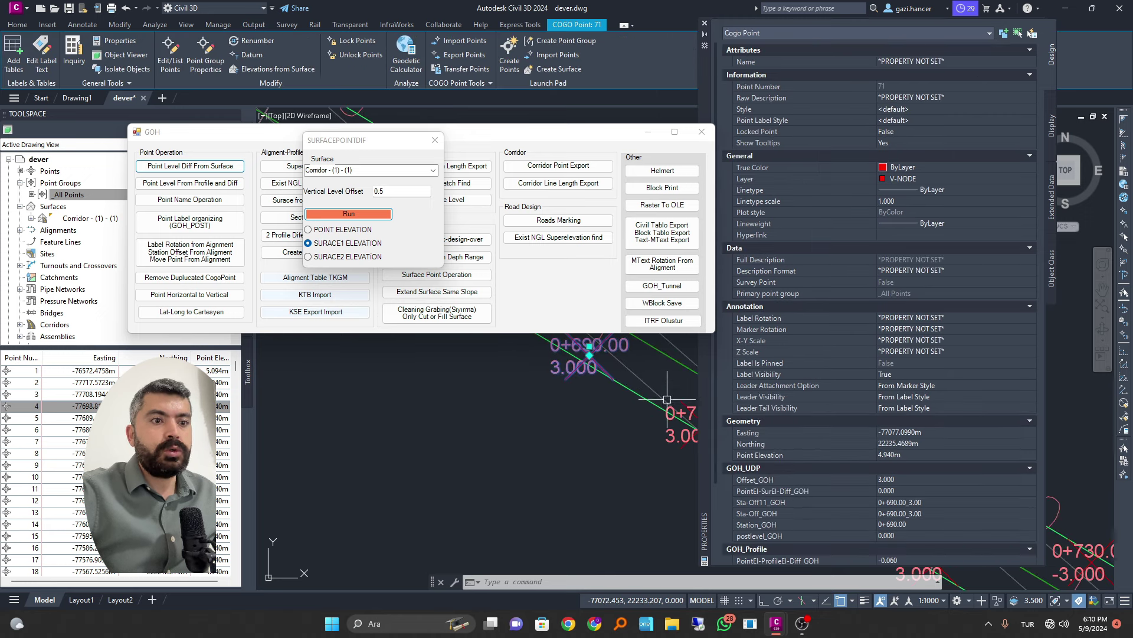
{"action": "scroll", "coordinate": [862, 478], "scroll_direction": "down", "scroll_amount": 5}
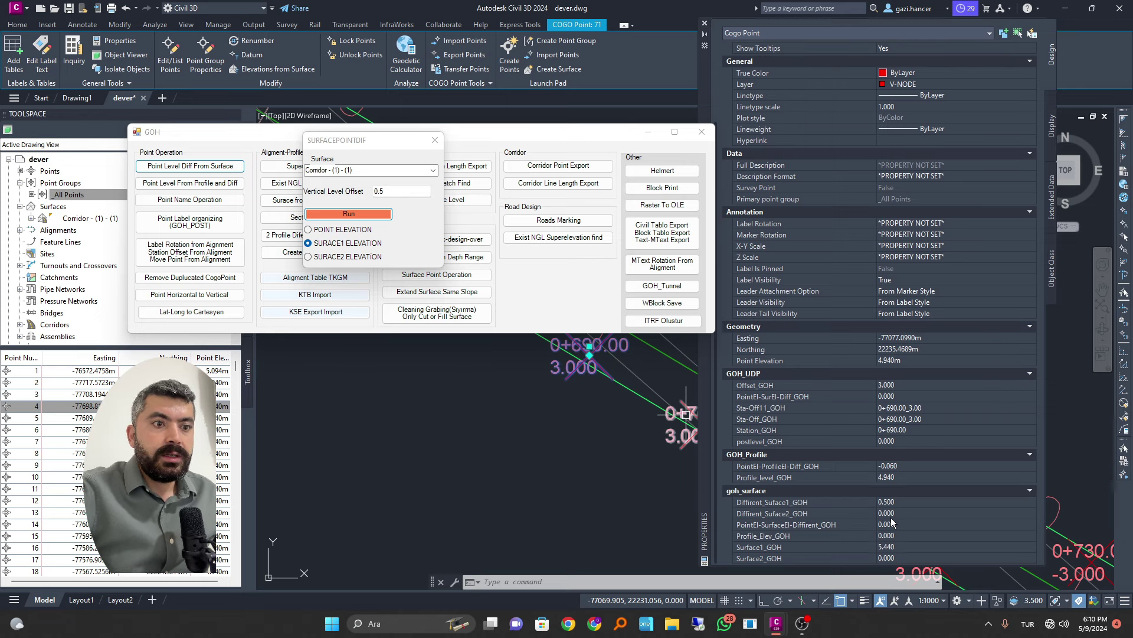
Examine the selected point's Diffirent_Suface1_GOH, Diffirent_Suface2_GOH and Surface1_GOH values, and dismiss the GOH and SURFACEPOINTDIF forms.
{"action": "left_click", "coordinate": [902, 503]}
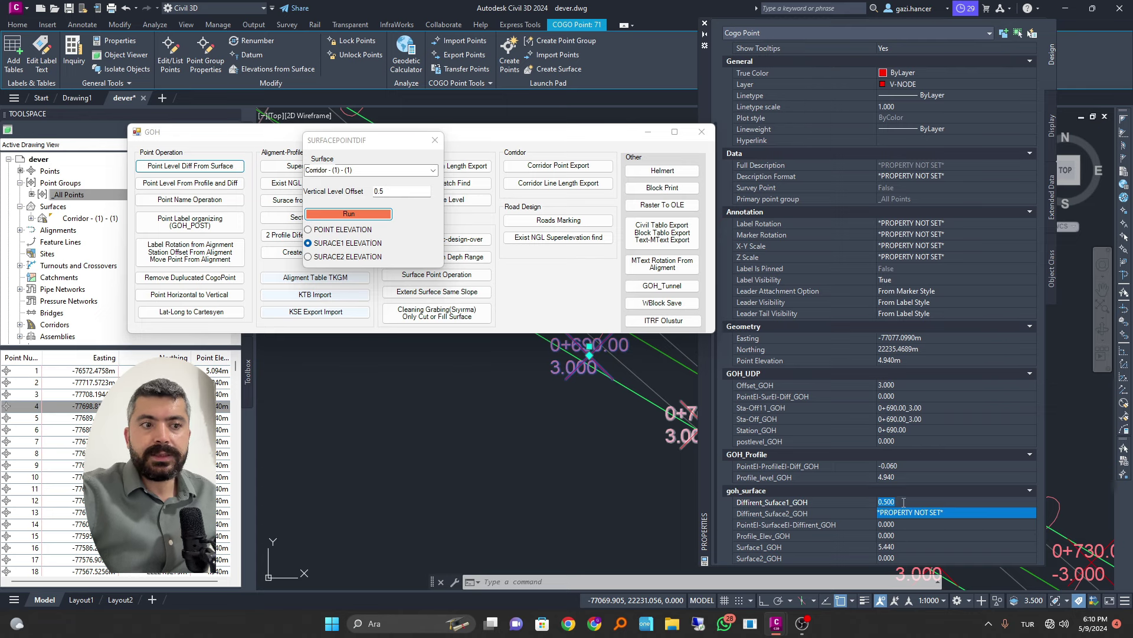
{"action": "left_click", "coordinate": [896, 547]}
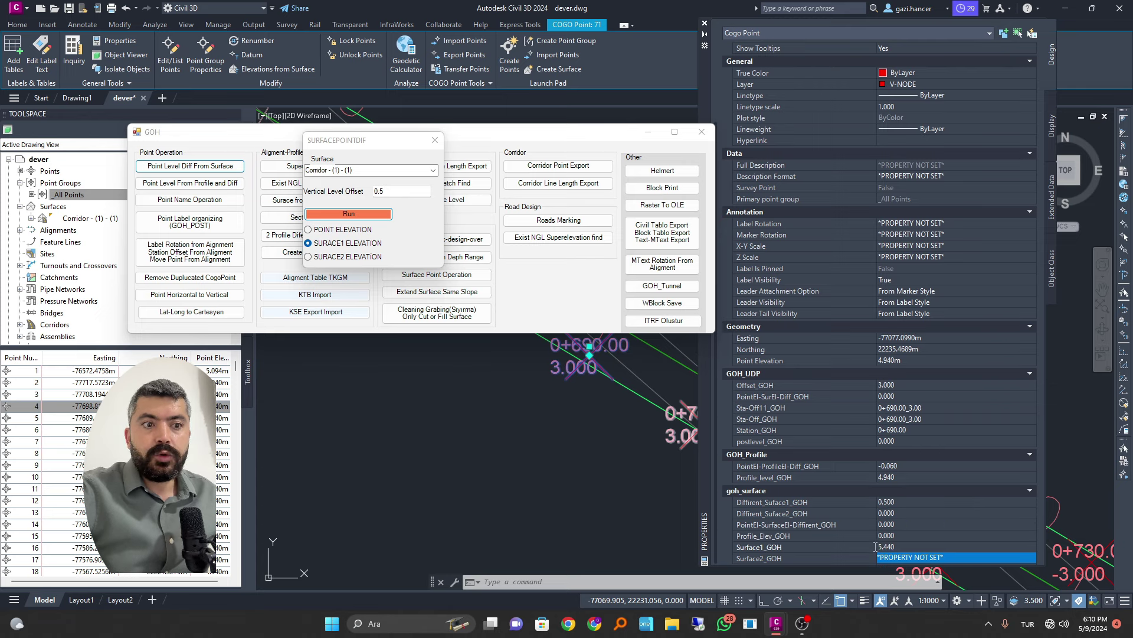
{"action": "left_click", "coordinate": [898, 512]}
{"action": "left_click", "coordinate": [648, 132]}
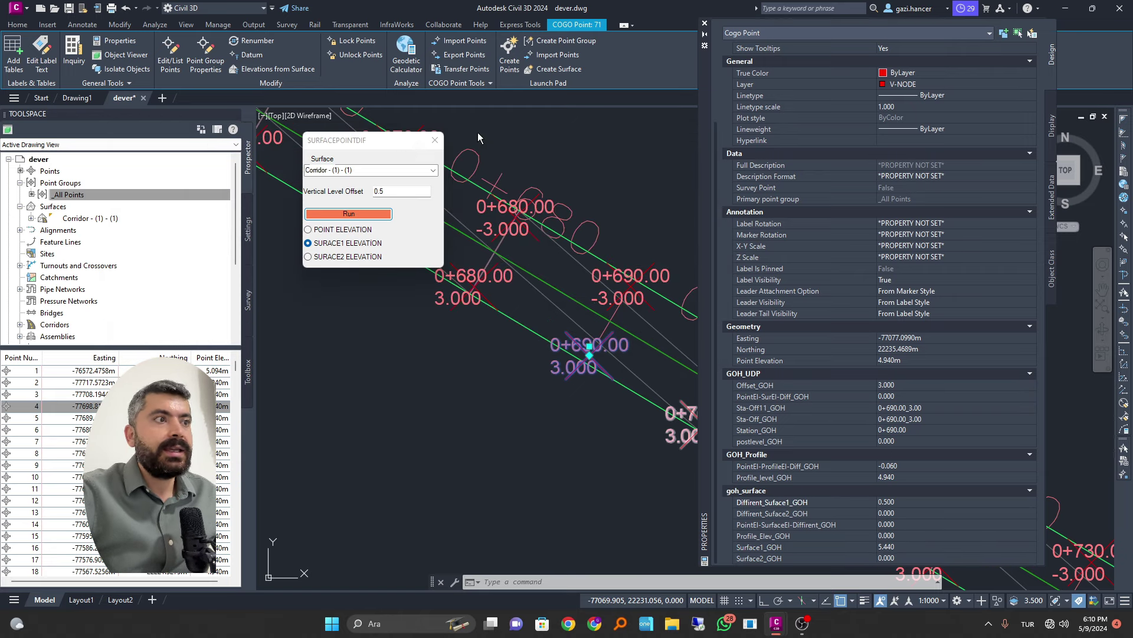
{"action": "left_click", "coordinate": [435, 140]}
Start exporting the points of the _All Points group and copy the Autodesk Uploadable File format as a new point file format.
{"action": "right_click", "coordinate": [135, 203]}
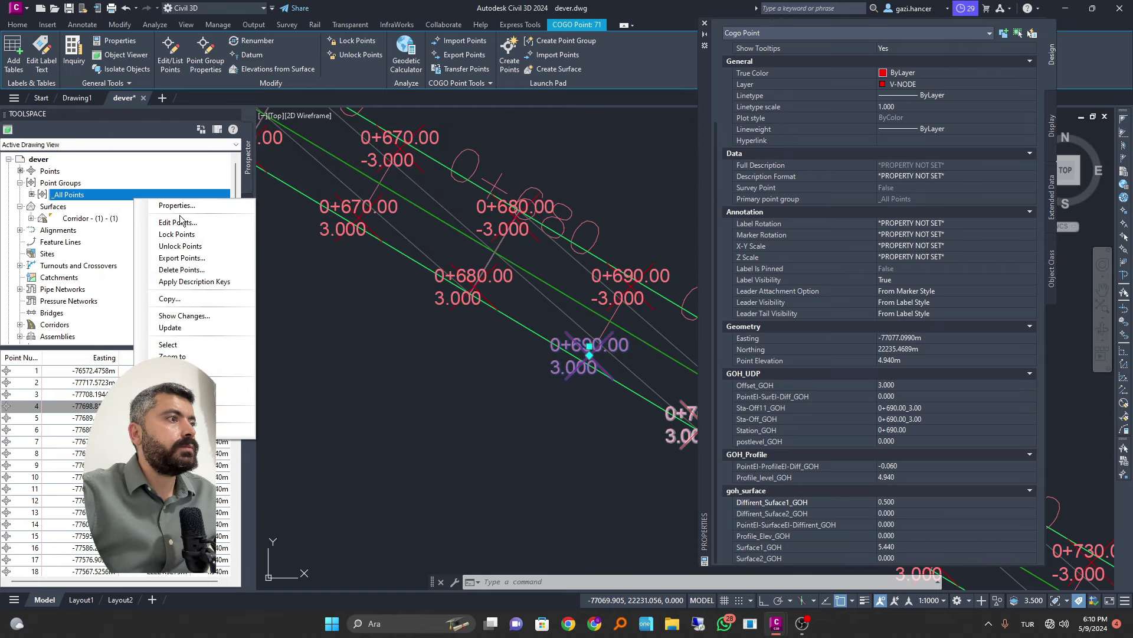
{"action": "left_click", "coordinate": [188, 258]}
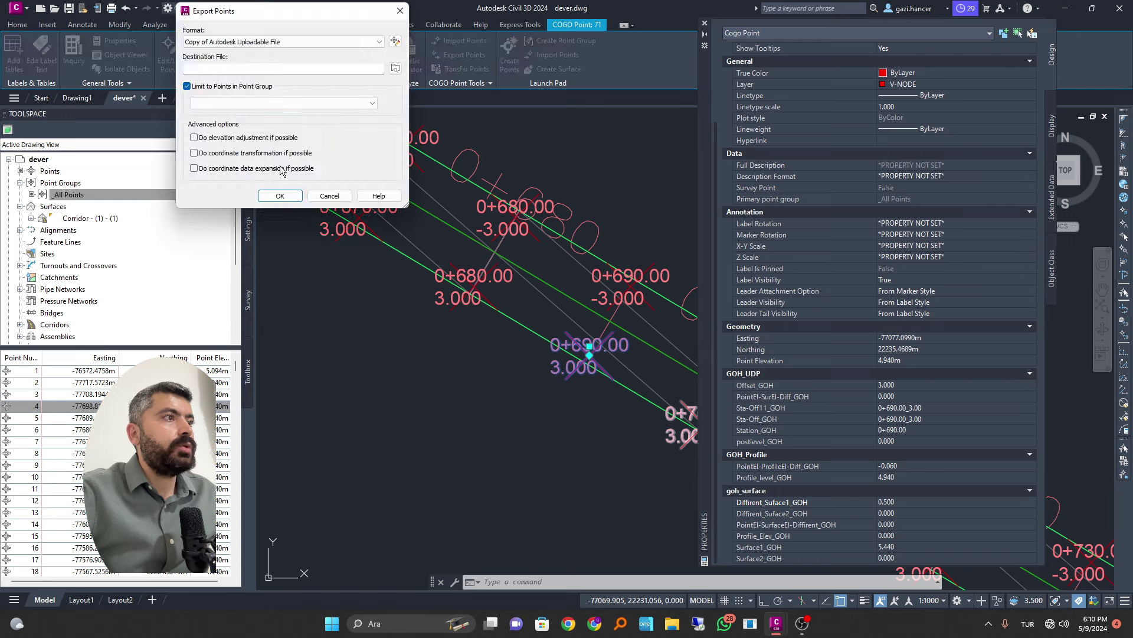
{"action": "left_click", "coordinate": [382, 42]}
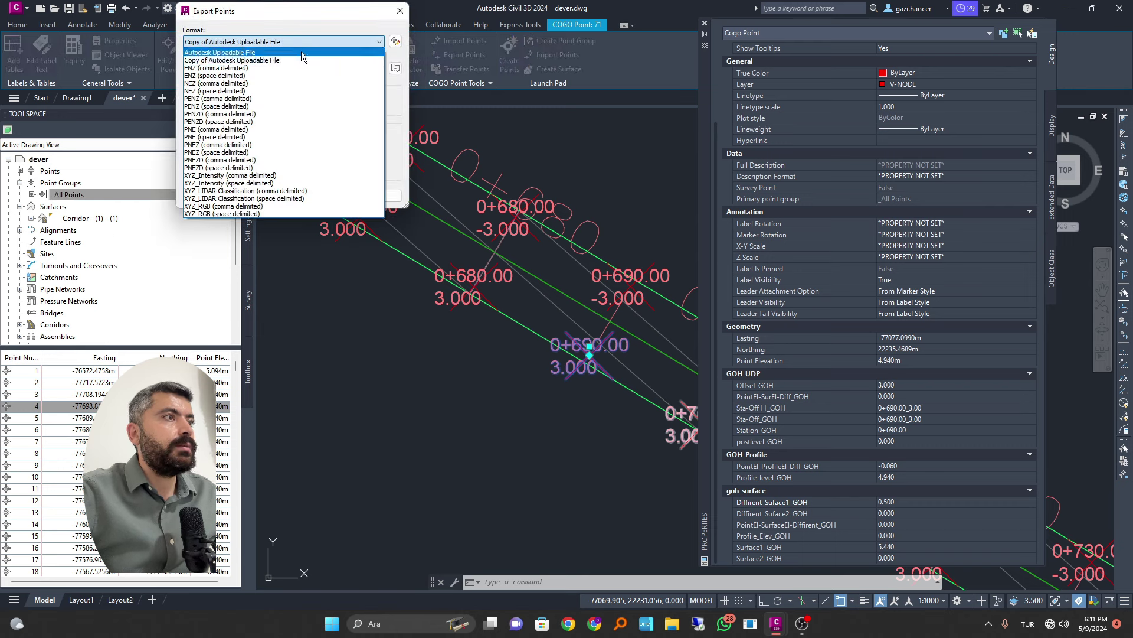
{"action": "left_click", "coordinate": [307, 53]}
{"action": "left_click", "coordinate": [391, 44]}
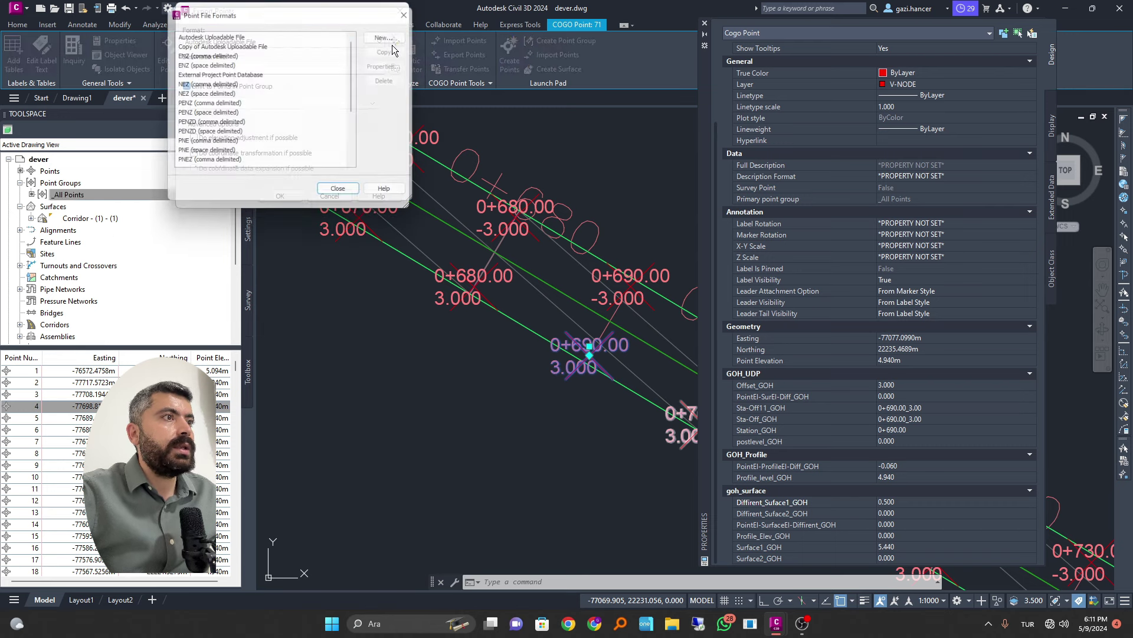
{"action": "left_click", "coordinate": [213, 34]}
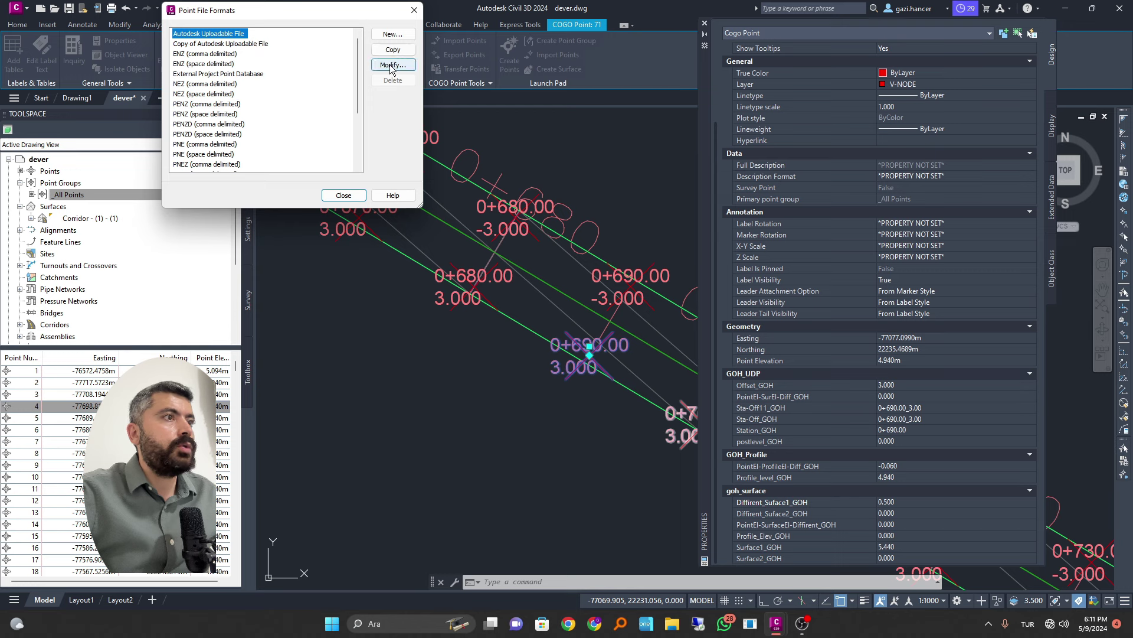
{"action": "left_click", "coordinate": [392, 49]}
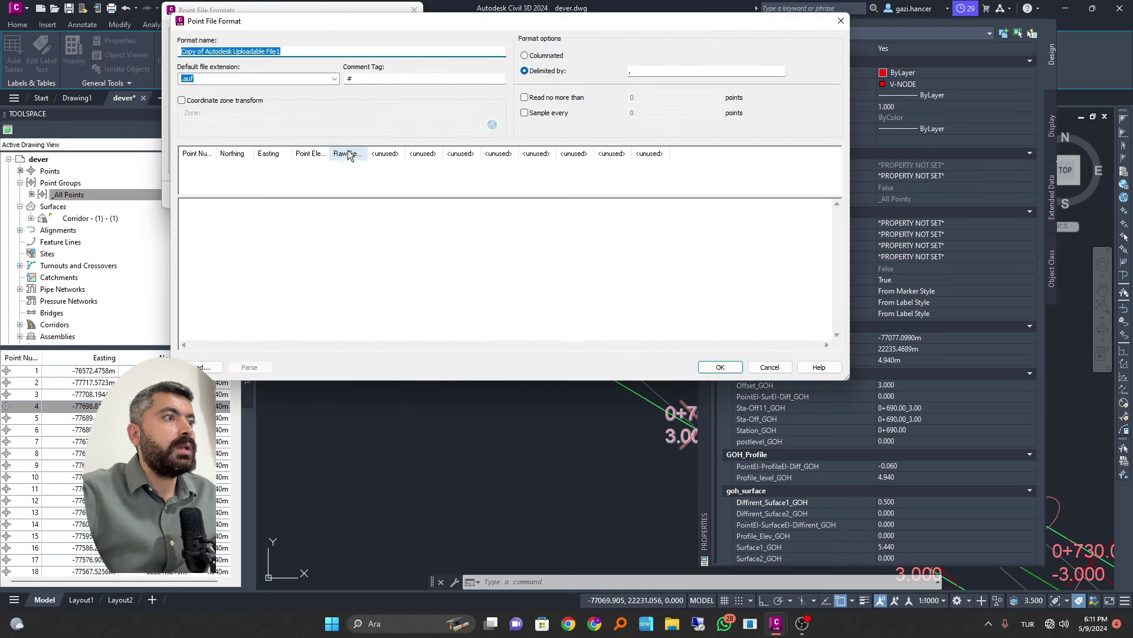
Assign Station_GOH to the first unused column of the copied point file format.
{"action": "left_click", "coordinate": [391, 171]}
{"action": "left_click", "coordinate": [535, 186]}
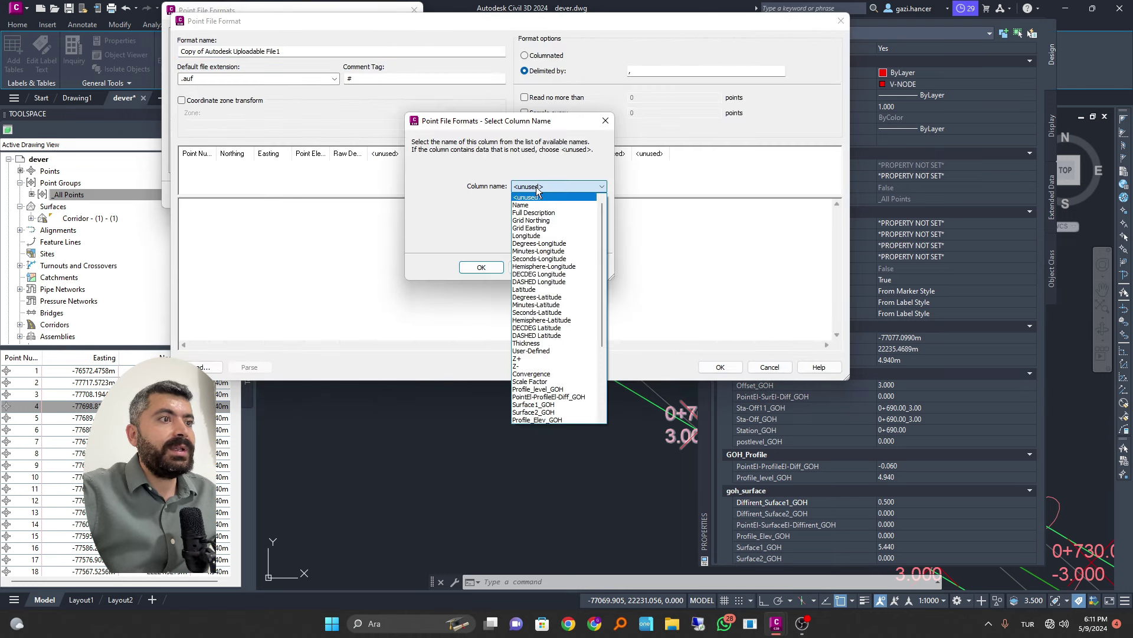
{"action": "scroll", "coordinate": [555, 301], "scroll_direction": "down", "scroll_amount": 5}
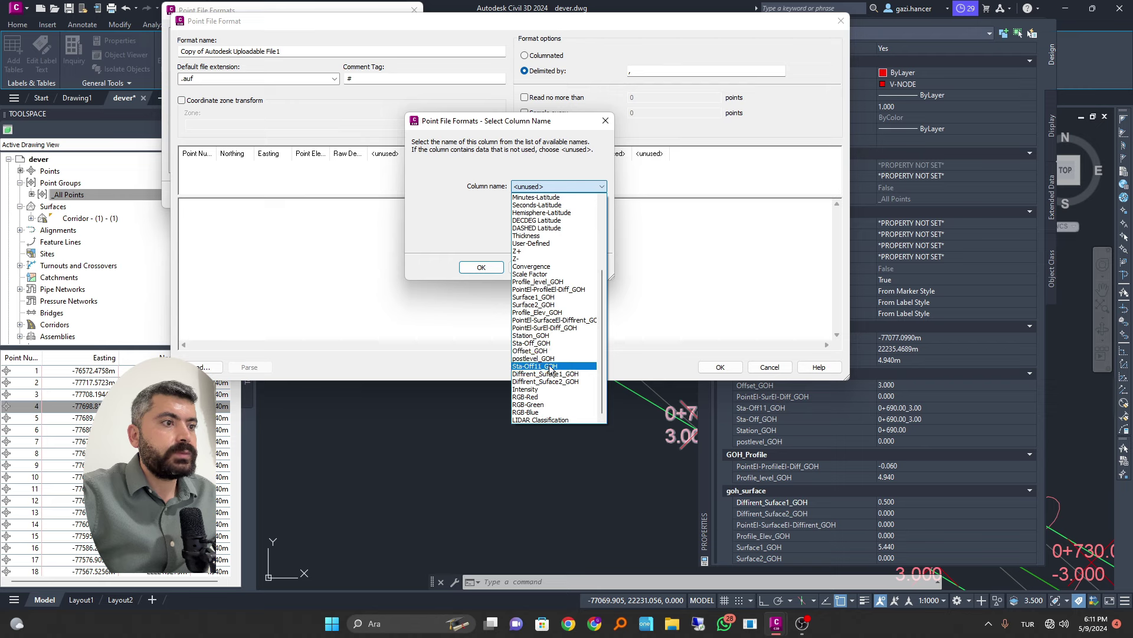
{"action": "left_click", "coordinate": [531, 336]}
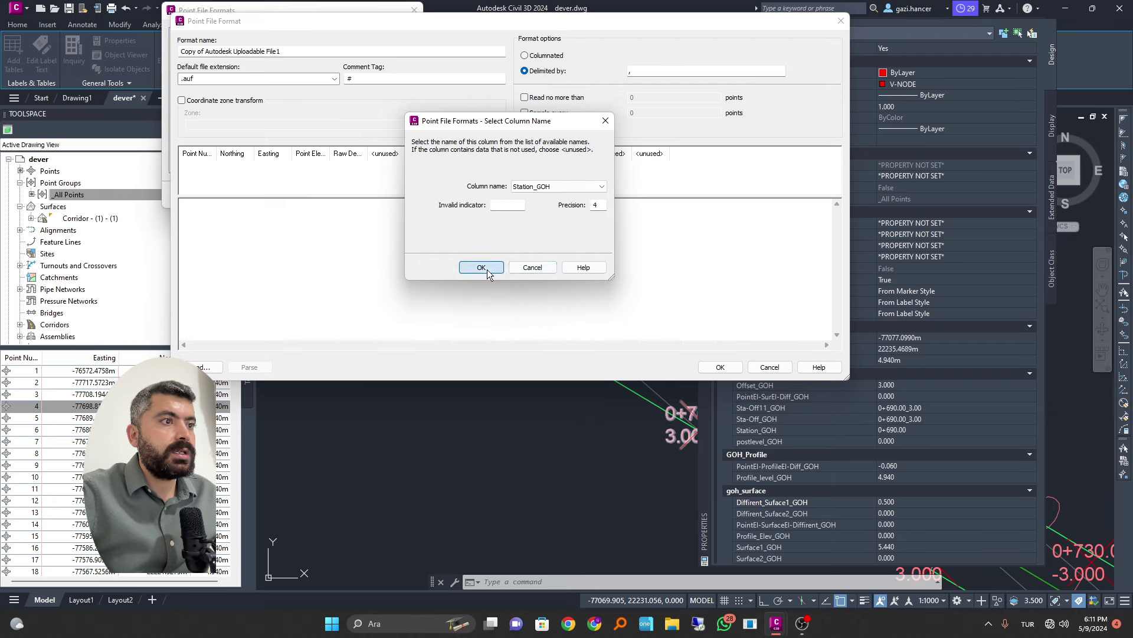
{"action": "left_click", "coordinate": [481, 267]}
Assign Offset_GOH to the column following Station_GOH in the point file format.
{"action": "left_click", "coordinate": [437, 177]}
{"action": "left_click", "coordinate": [544, 187]}
{"action": "scroll", "coordinate": [560, 373], "scroll_direction": "down", "scroll_amount": 8}
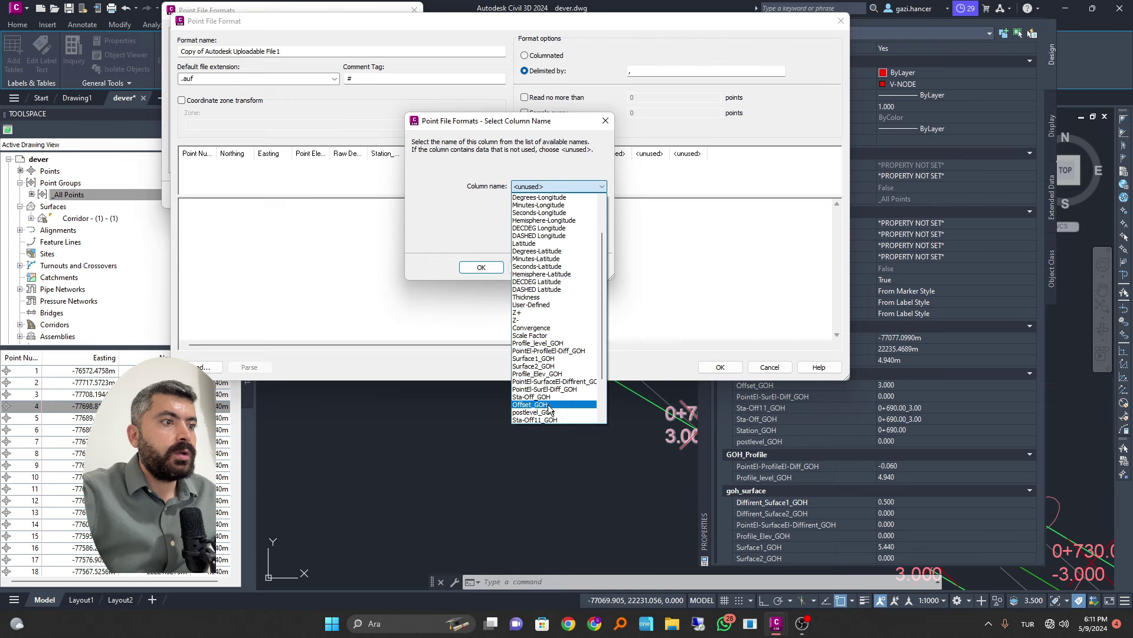
{"action": "left_click", "coordinate": [547, 405]}
{"action": "left_click", "coordinate": [482, 267]}
Assign Diffirent_Suface1_GOH to the column following Offset_GOH in the point file format.
{"action": "left_click", "coordinate": [458, 155]}
{"action": "left_click", "coordinate": [571, 187]}
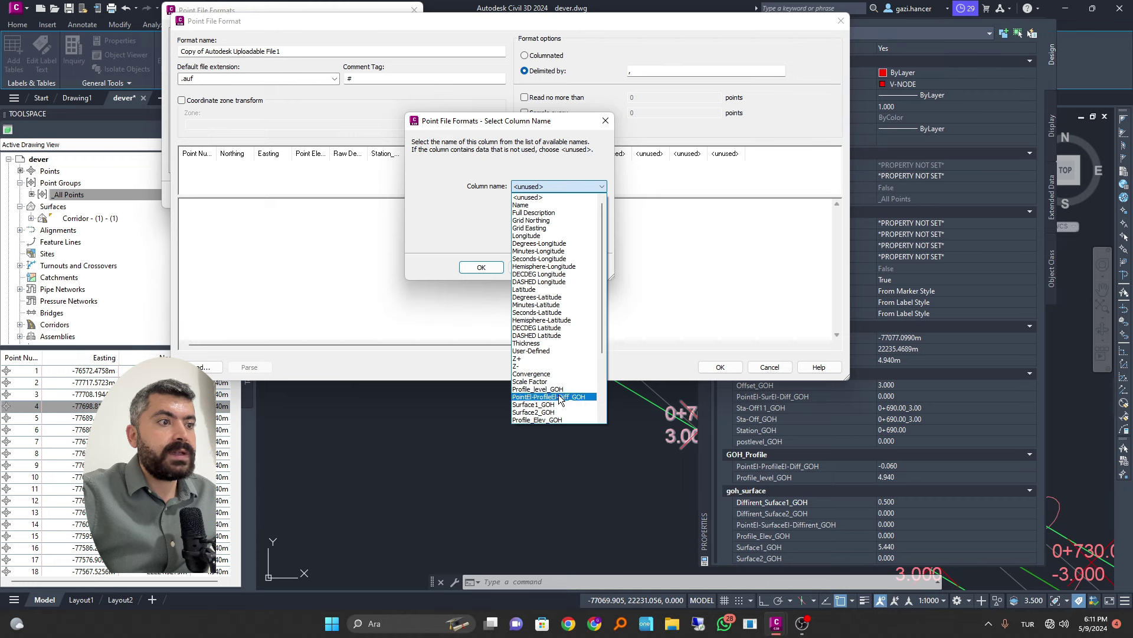
{"action": "scroll", "coordinate": [566, 401], "scroll_direction": "down", "scroll_amount": 4}
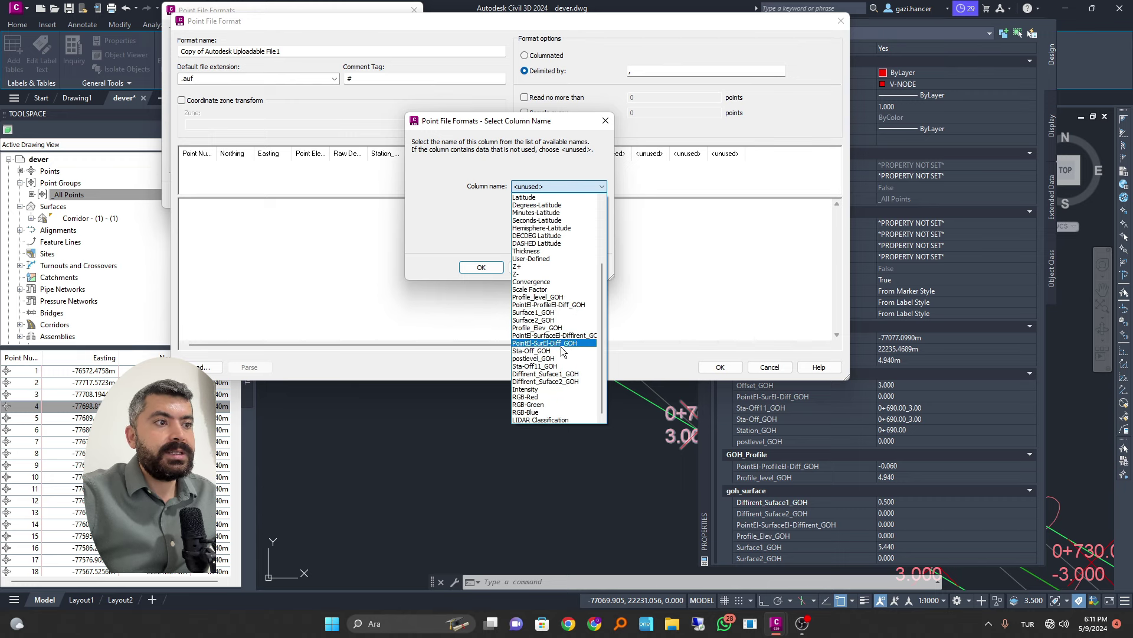
{"action": "left_click", "coordinate": [556, 382]}
{"action": "left_click", "coordinate": [566, 186]}
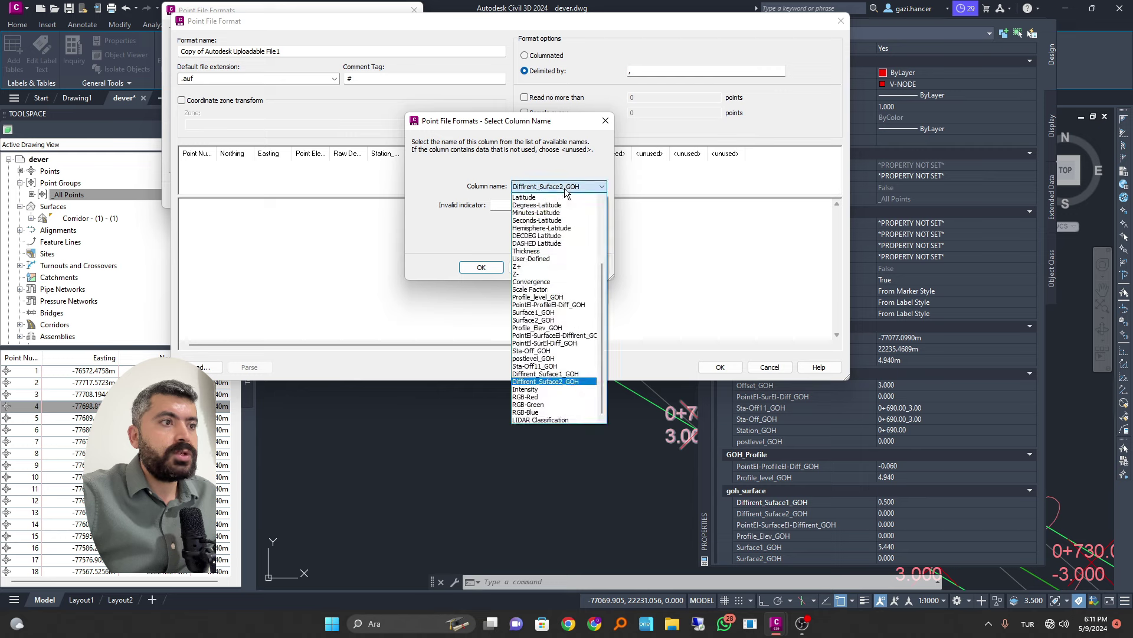
{"action": "left_click", "coordinate": [556, 372]}
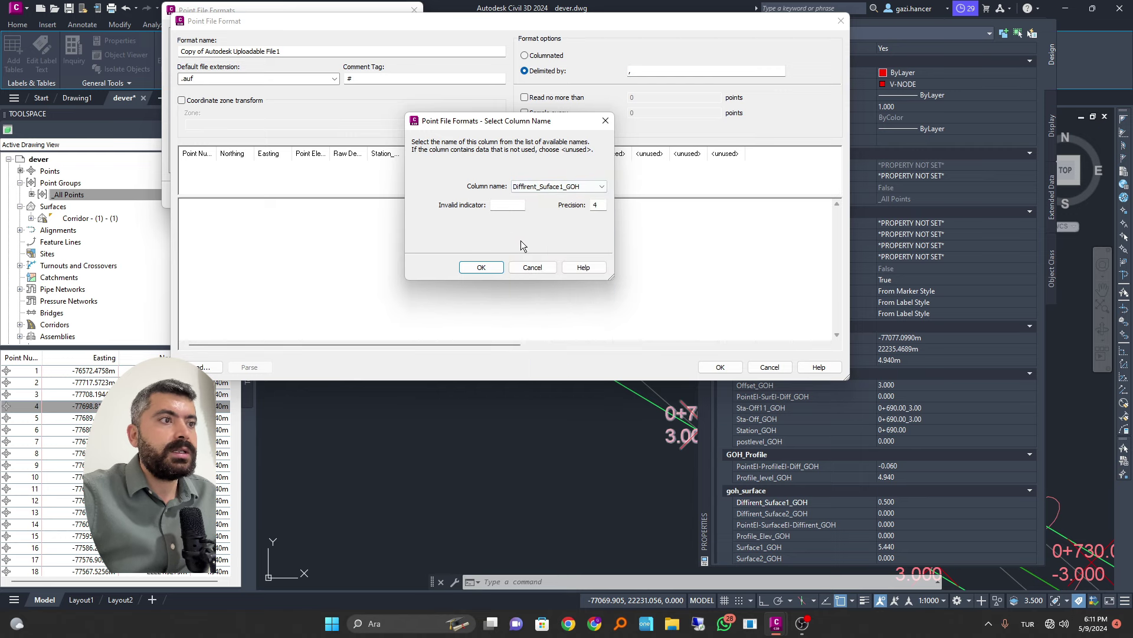
{"action": "left_click", "coordinate": [482, 267]}
Save the point file format and use Copy of Autodesk Uploadable File1 as the export format.
{"action": "left_click", "coordinate": [721, 365]}
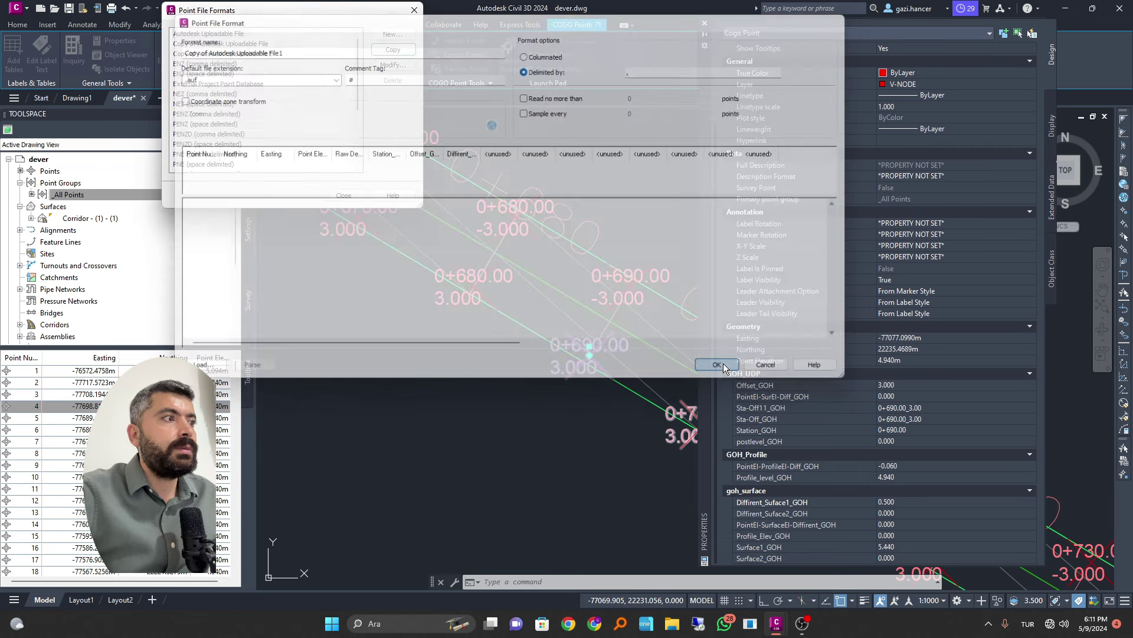
{"action": "left_click", "coordinate": [248, 54]}
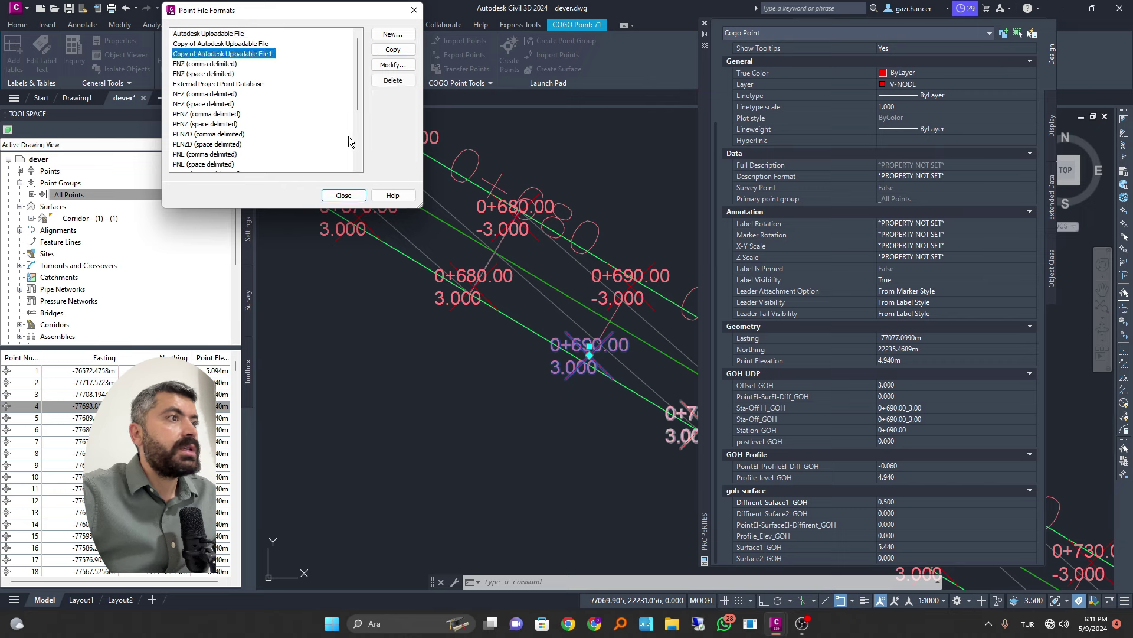
{"action": "left_click", "coordinate": [343, 196]}
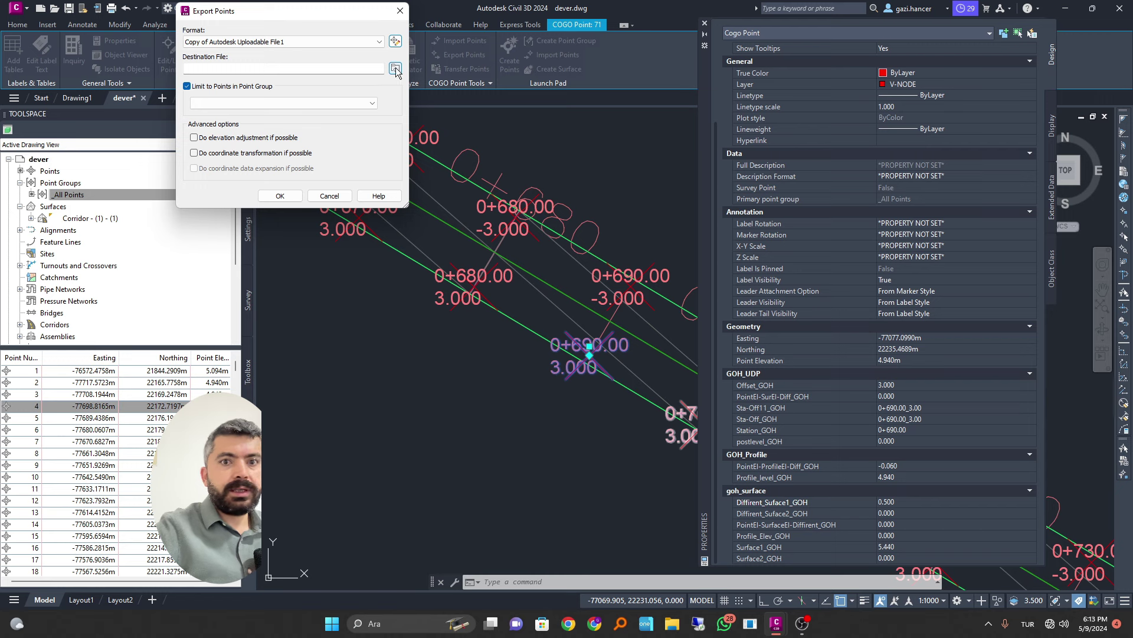
Set the destination file to wewewew.csv on the Desktop and export the points.
{"action": "left_click_drag", "start_coordinate": [248, 12], "coordinate": [297, 24]}
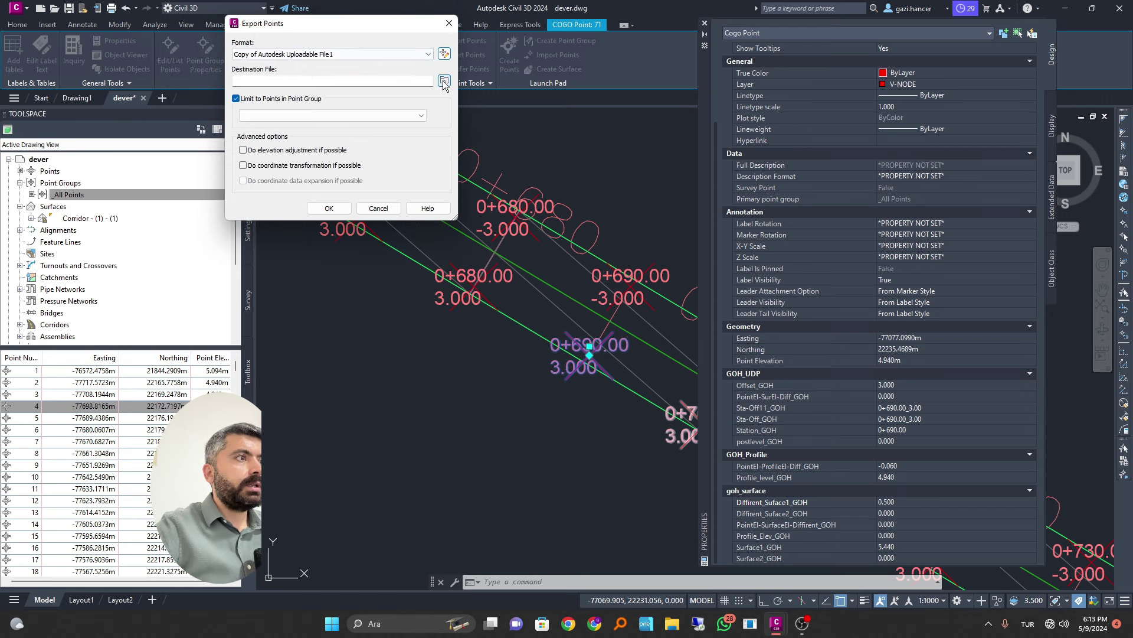
{"action": "left_click", "coordinate": [445, 80]}
{"action": "scroll", "coordinate": [547, 299], "scroll_direction": "down", "scroll_amount": 5}
{"action": "type", "text": "wewewew"}
{"action": "left_click", "coordinate": [719, 421]}
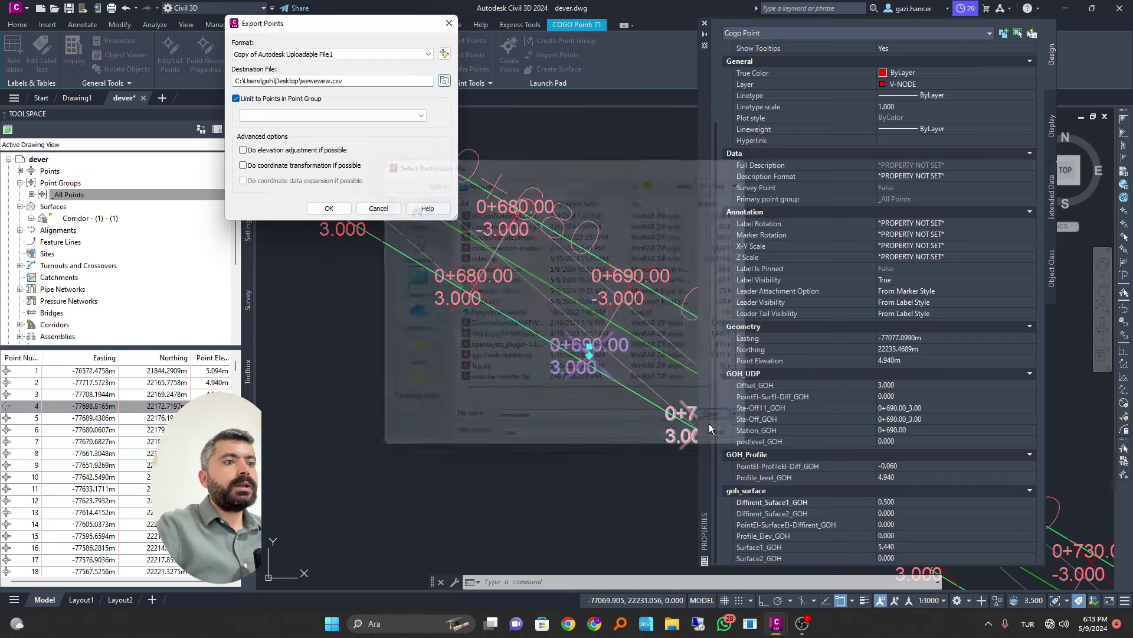
{"action": "left_click", "coordinate": [331, 207]}
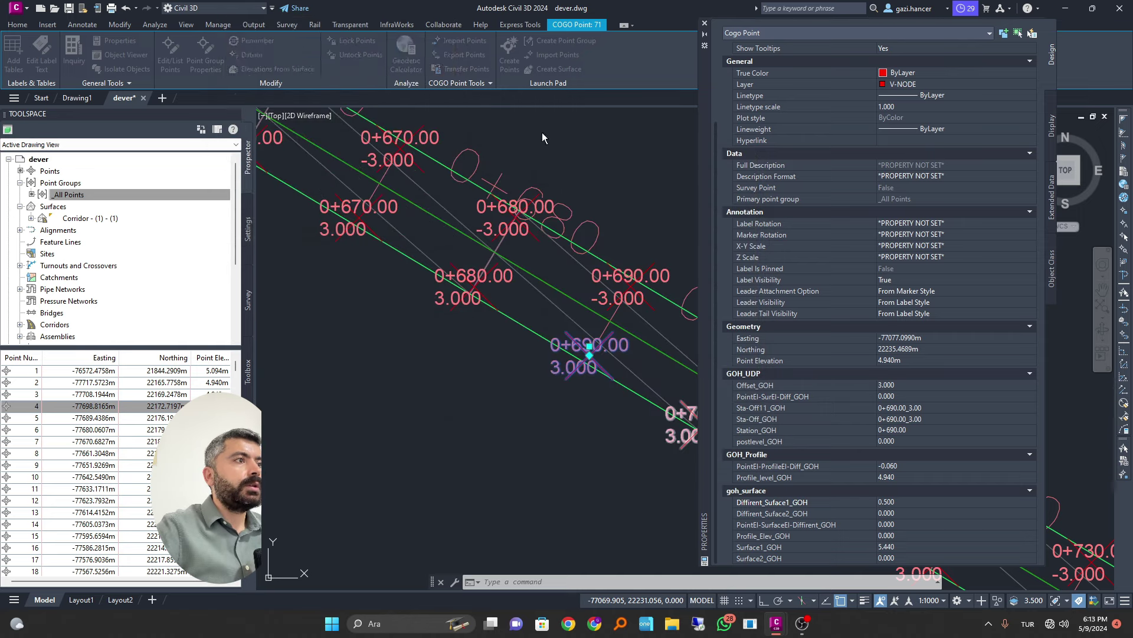
Open the exported wewewew.csv from the desktop in Excel, dismiss the sign-in prompt and look through its point rows.
{"action": "left_click", "coordinate": [1066, 8]}
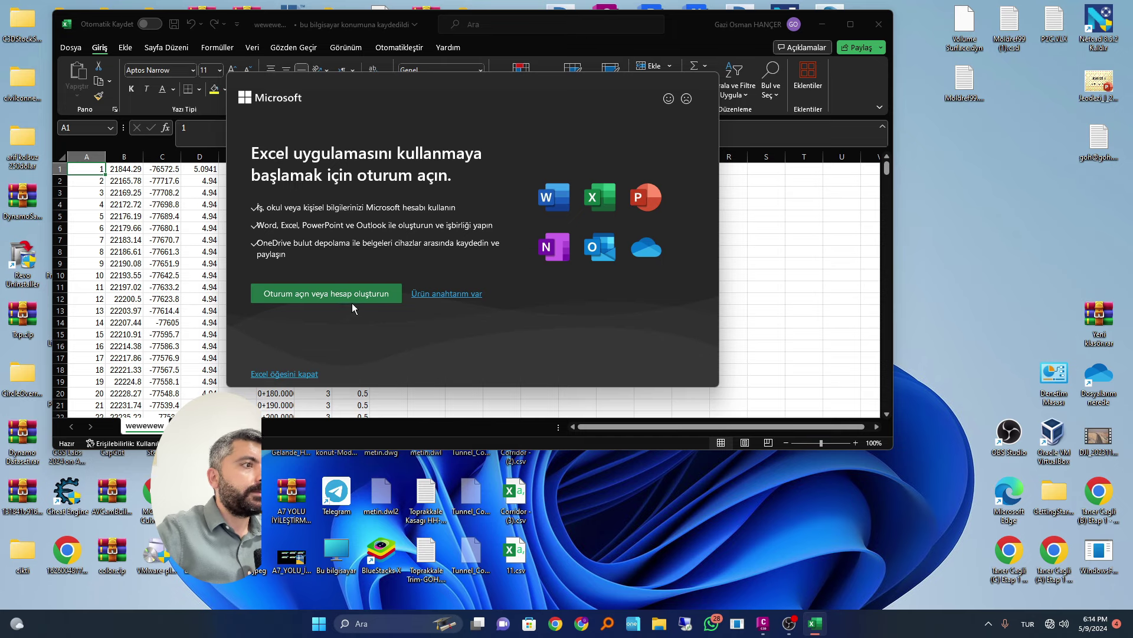
{"action": "key", "text": "Escape"}
{"action": "scroll", "coordinate": [592, 266], "scroll_direction": "down", "scroll_amount": 12}
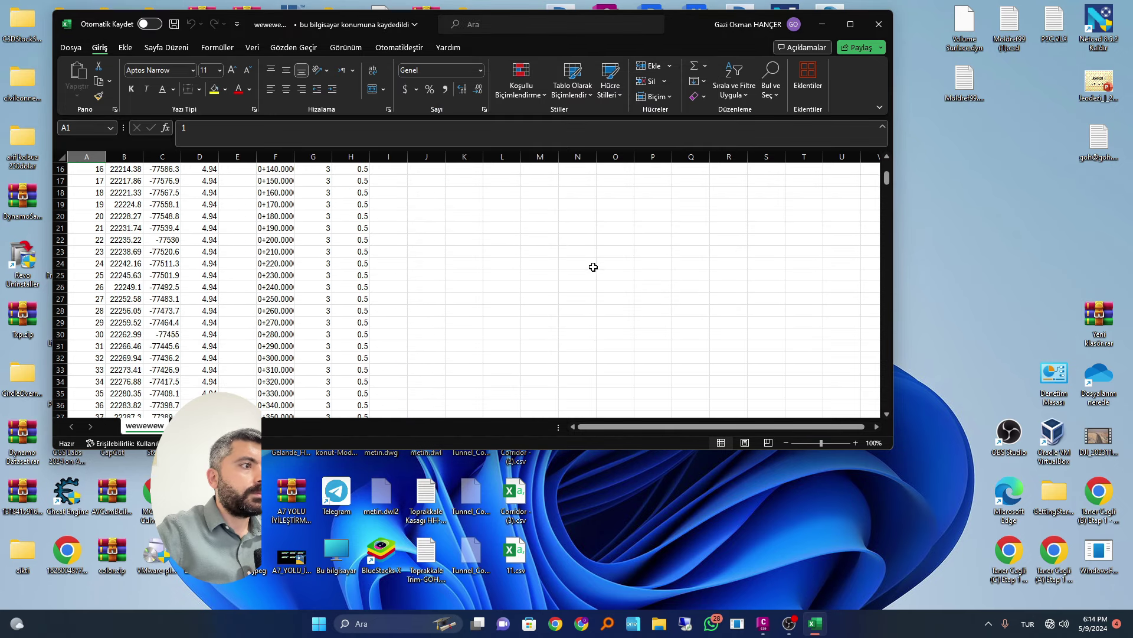
{"action": "scroll", "coordinate": [462, 285], "scroll_direction": "down", "scroll_amount": 11}
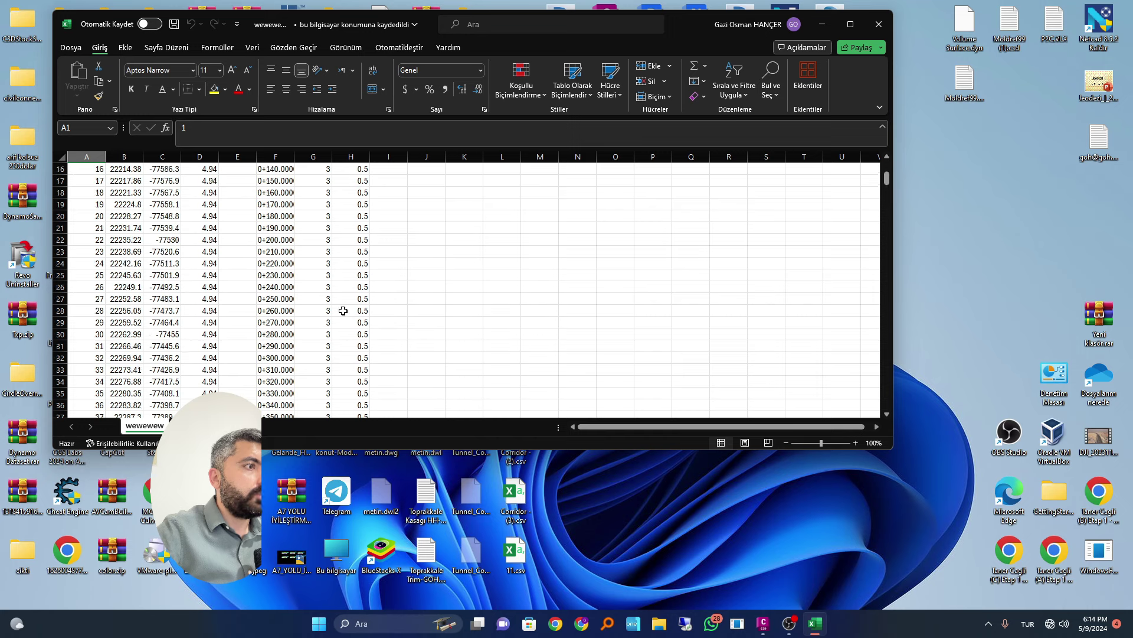
{"action": "scroll", "coordinate": [343, 313], "scroll_direction": "down", "scroll_amount": 20}
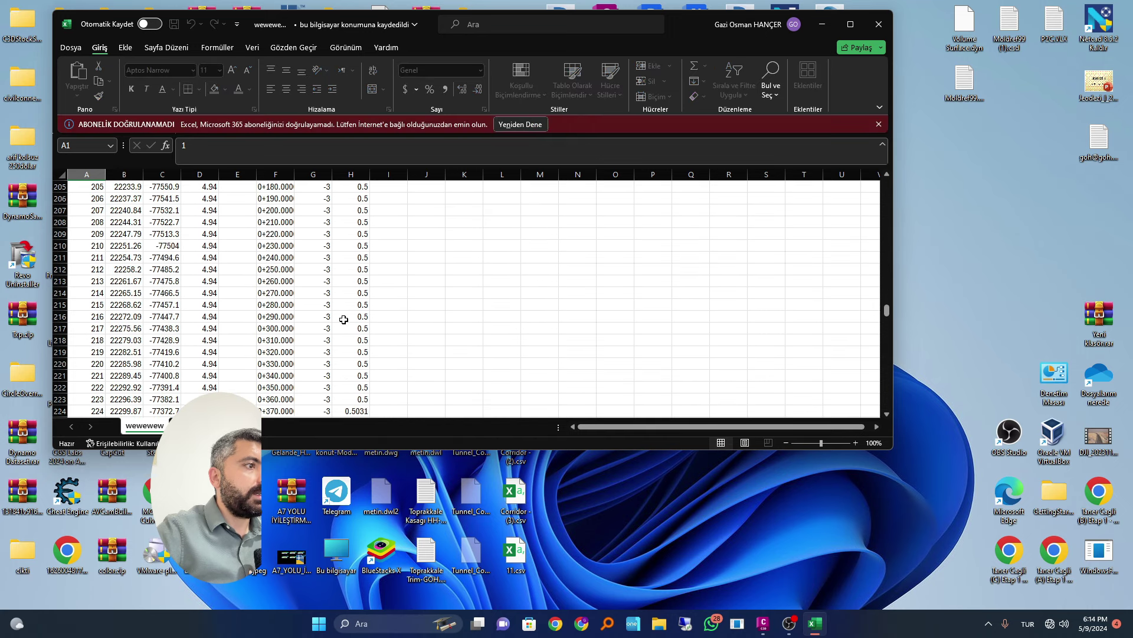
{"action": "scroll", "coordinate": [344, 319], "scroll_direction": "down", "scroll_amount": 20}
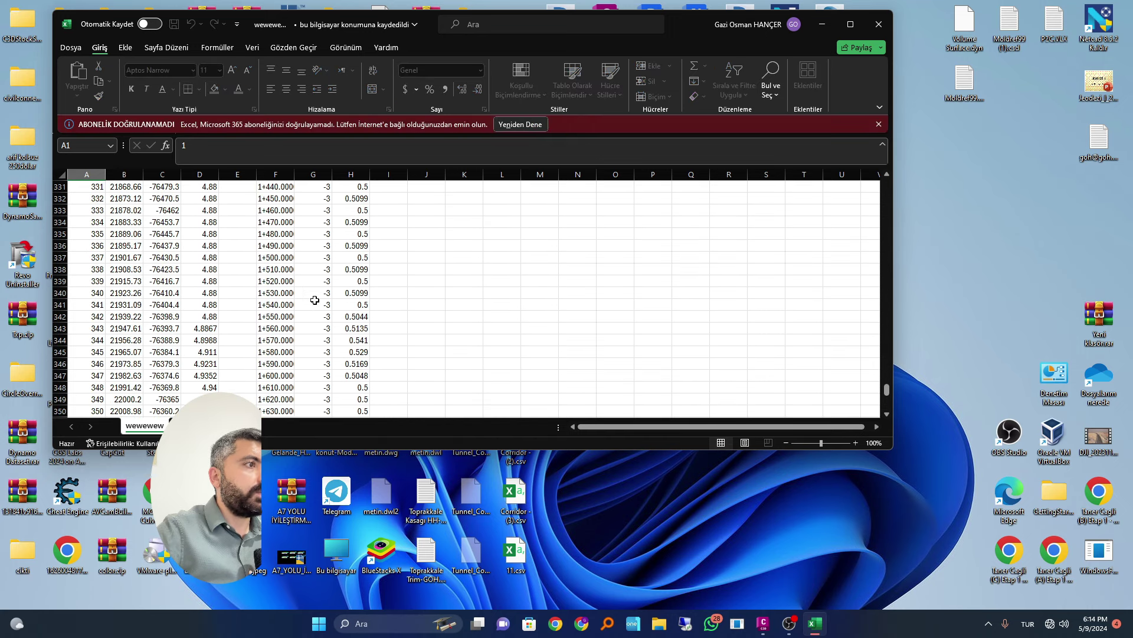
Examine the station, offset and surface difference values in rows 337 and 338, and close the workbook.
{"action": "left_click", "coordinate": [288, 269]}
{"action": "left_click", "coordinate": [324, 259]}
{"action": "left_click", "coordinate": [361, 258]}
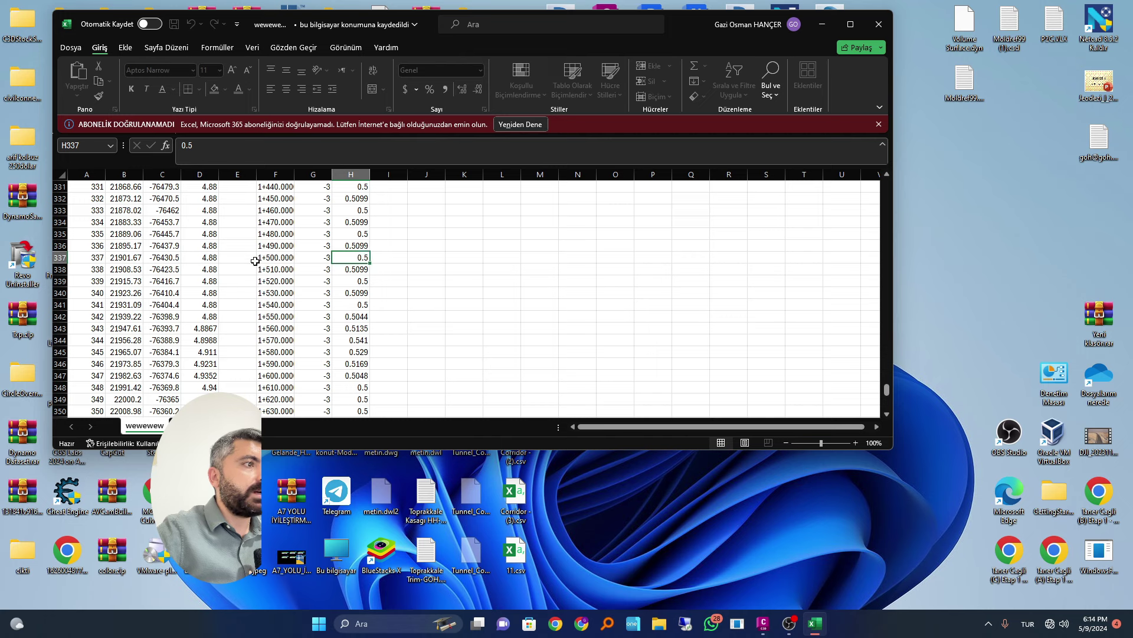
{"action": "left_click_drag", "start_coordinate": [96, 269], "coordinate": [376, 270]}
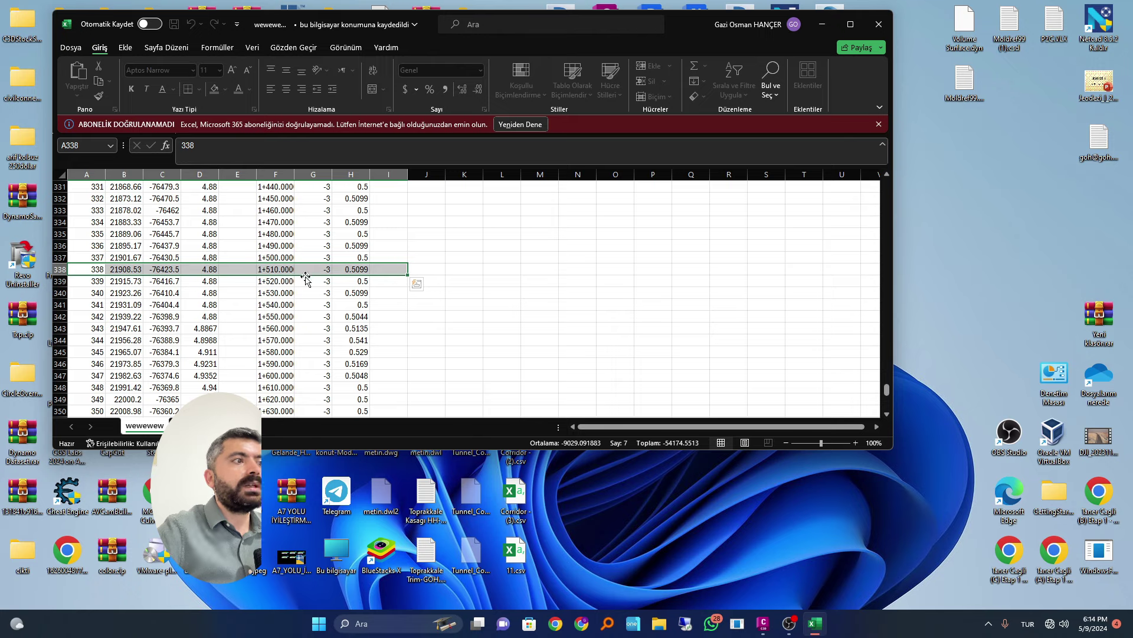
{"action": "scroll", "coordinate": [305, 276], "scroll_direction": "up", "scroll_amount": 6}
{"action": "scroll", "coordinate": [305, 277], "scroll_direction": "up", "scroll_amount": 20}
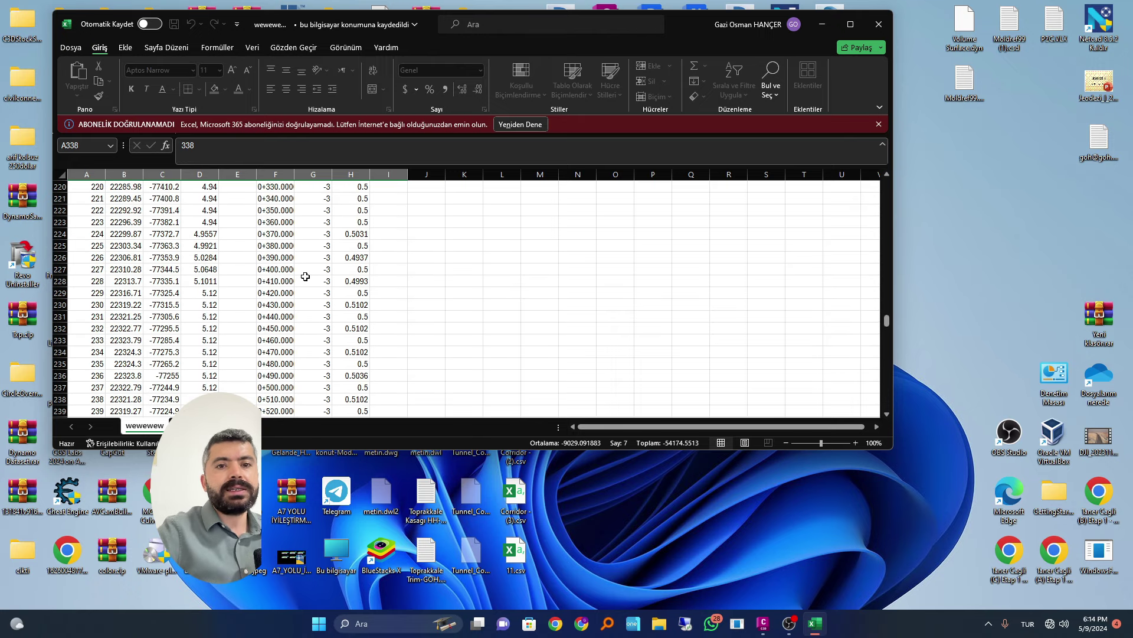
{"action": "left_click", "coordinate": [879, 24]}
{"action": "left_click", "coordinate": [802, 622]}
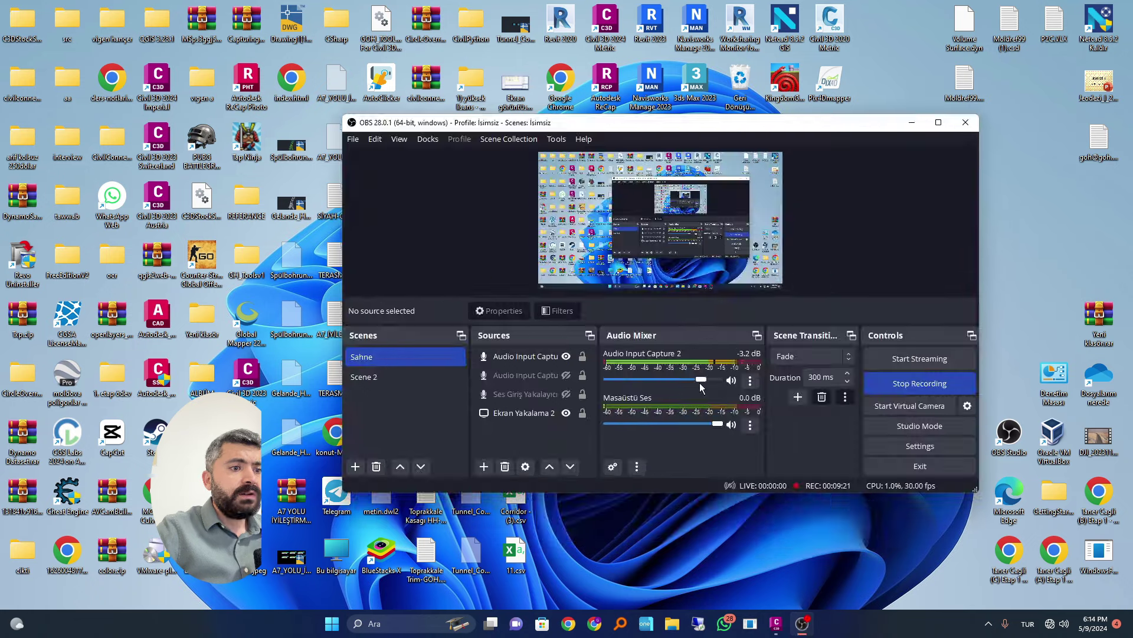
{"action": "left_click", "coordinate": [938, 123]}
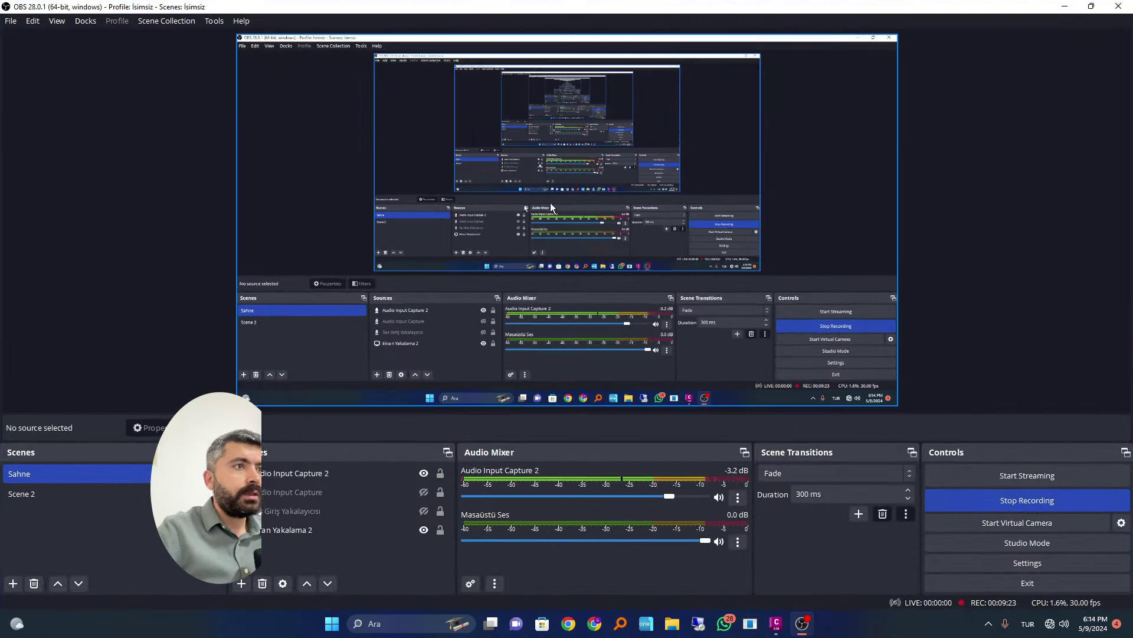
{"action": "left_click", "coordinate": [1065, 6]}
Switch back to Civil 3D and launch the GOH toolset.
{"action": "mouse_move", "coordinate": [776, 623]}
{"action": "left_click", "coordinate": [827, 590]}
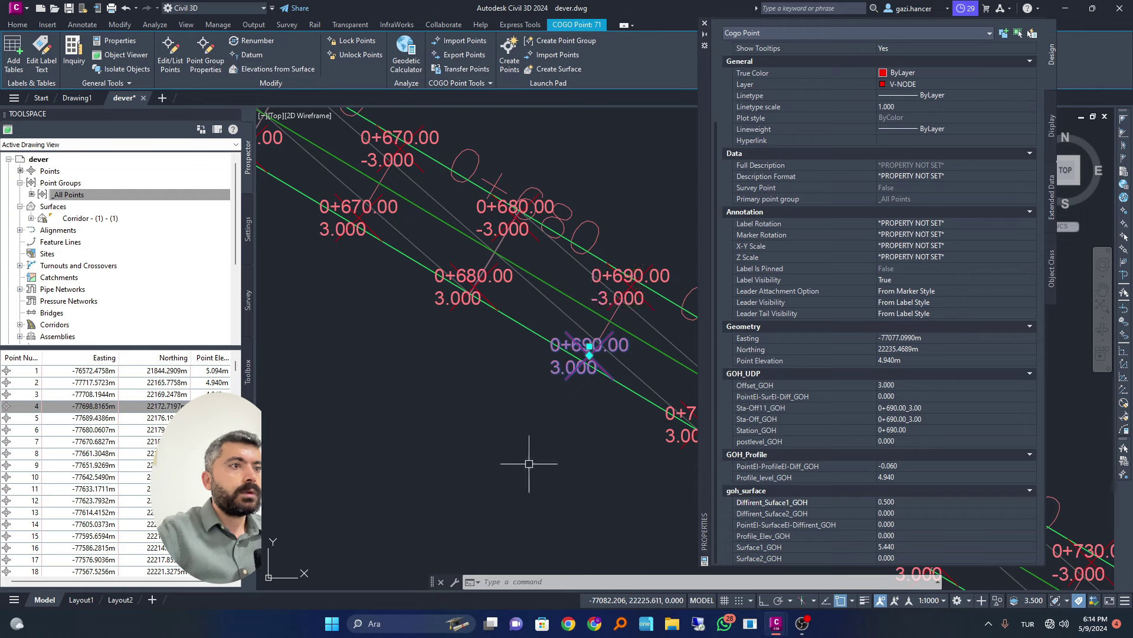
{"action": "type", "text": "GOH"}
{"action": "key", "text": "Return"}
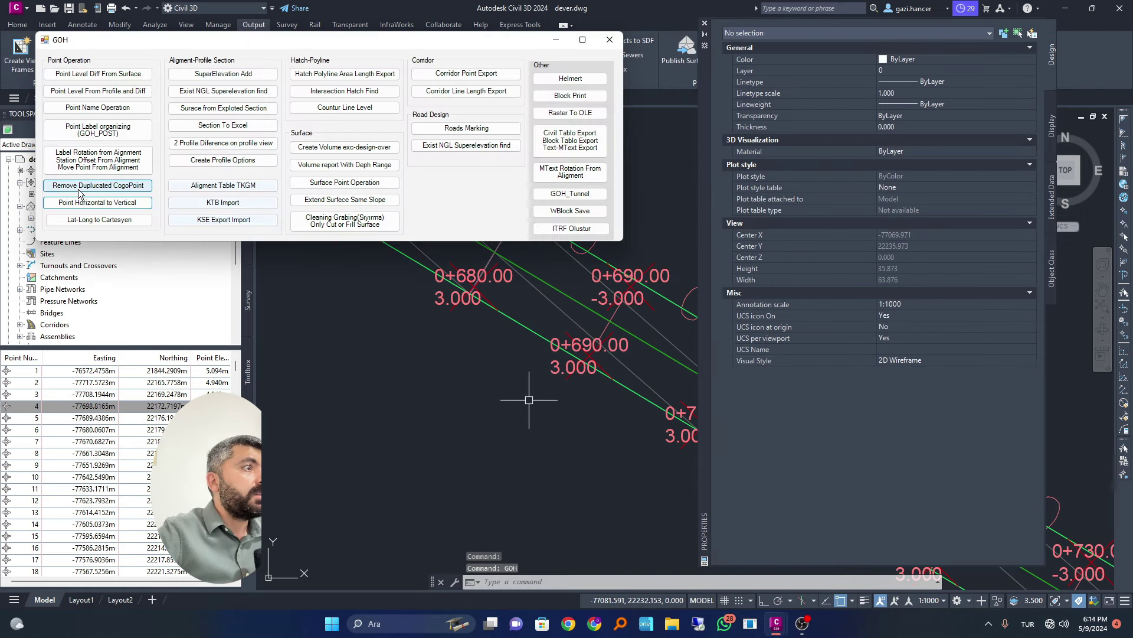
Look at the Lat-Long to Cartesyen tool's point entry table and close it.
{"action": "left_click", "coordinate": [96, 222]}
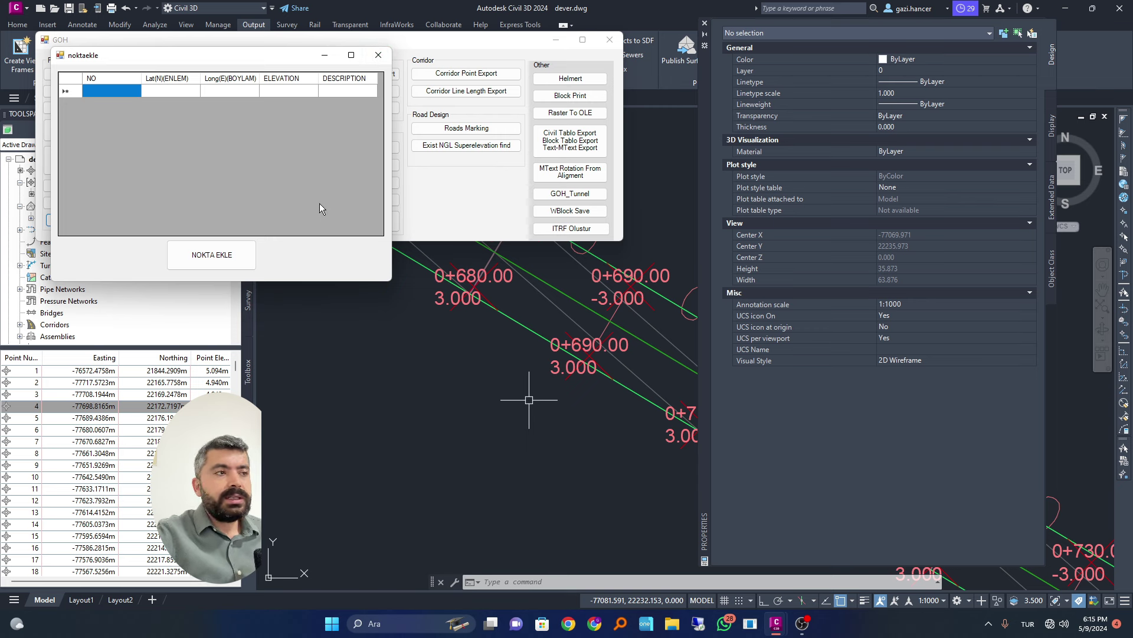
{"action": "left_click", "coordinate": [379, 55]}
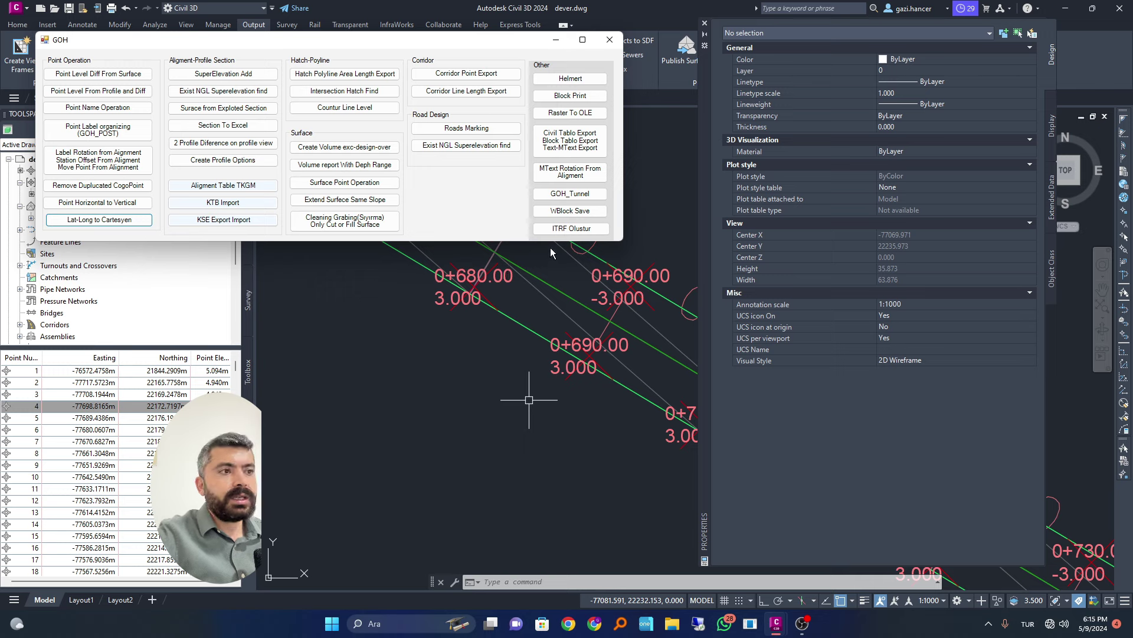
Generate the ITRF96 coordinate system files with the ITRF Olustur tool into a new folder named css.
{"action": "left_click", "coordinate": [567, 229]}
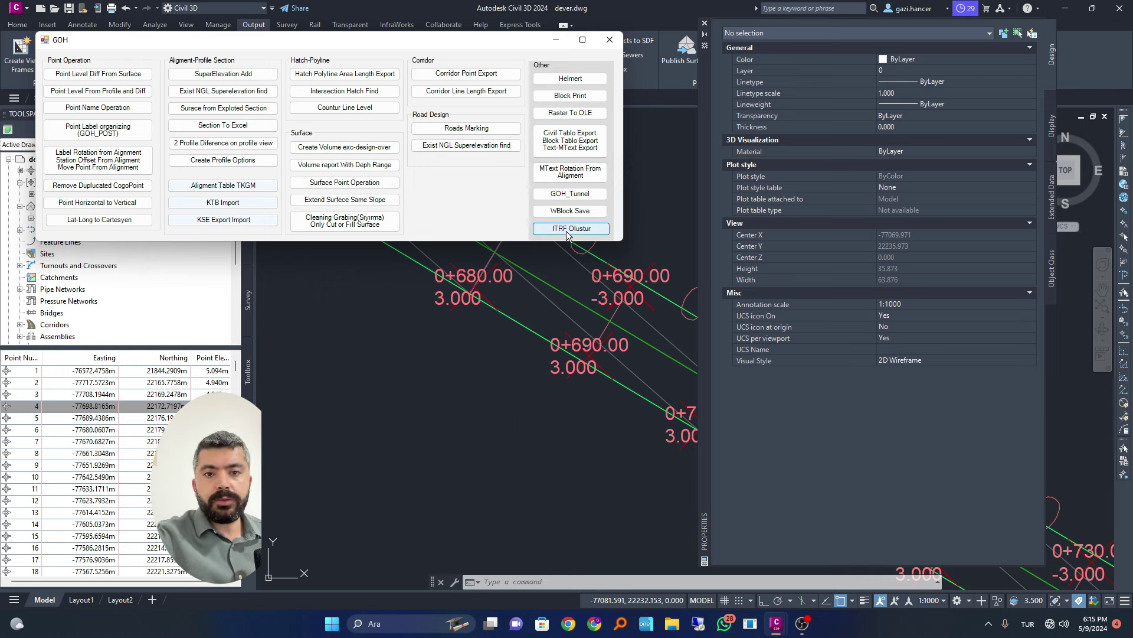
{"action": "left_click_drag", "start_coordinate": [120, 82], "coordinate": [458, 131]}
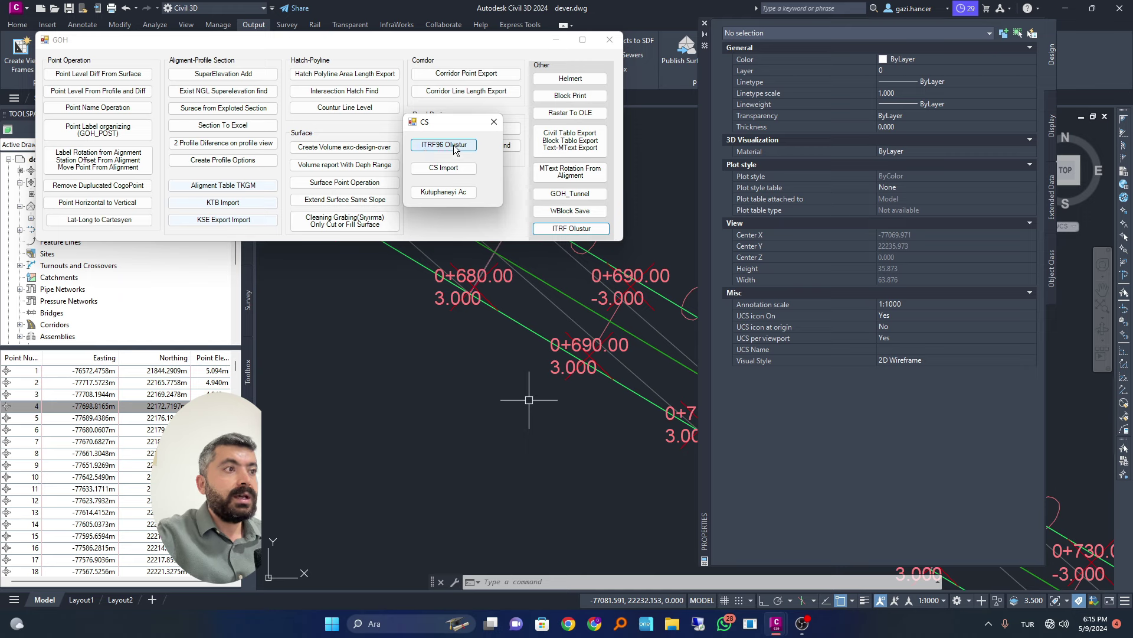
{"action": "left_click", "coordinate": [455, 149]}
{"action": "scroll", "coordinate": [398, 229], "scroll_direction": "down", "scroll_amount": 1}
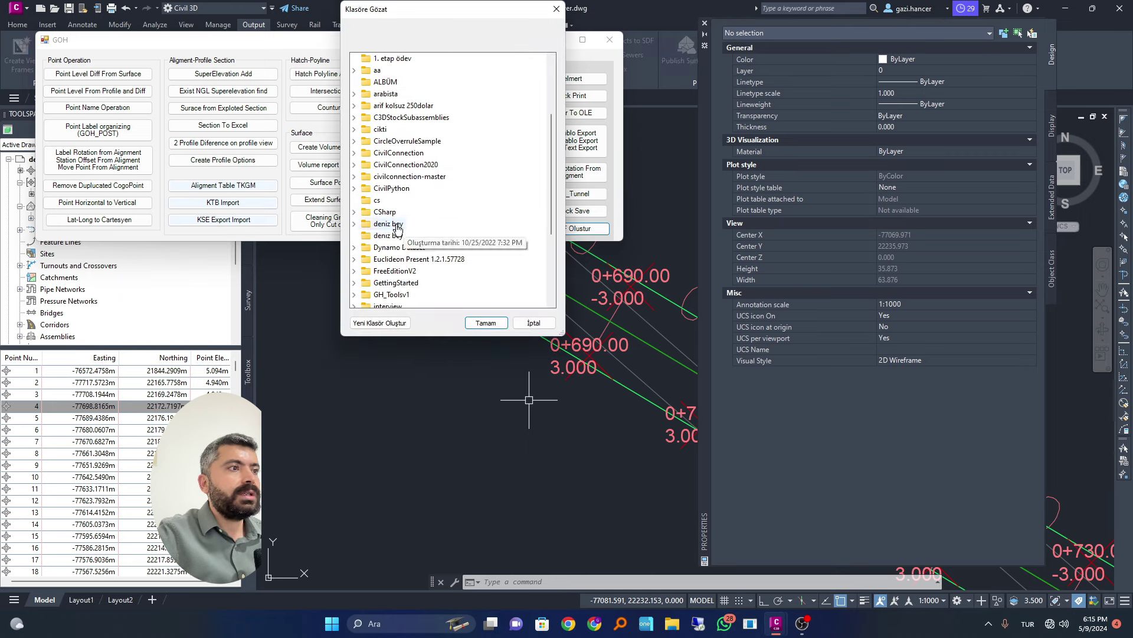
{"action": "left_click", "coordinate": [389, 328]}
{"action": "type", "text": "css"}
{"action": "key", "text": "Return"}
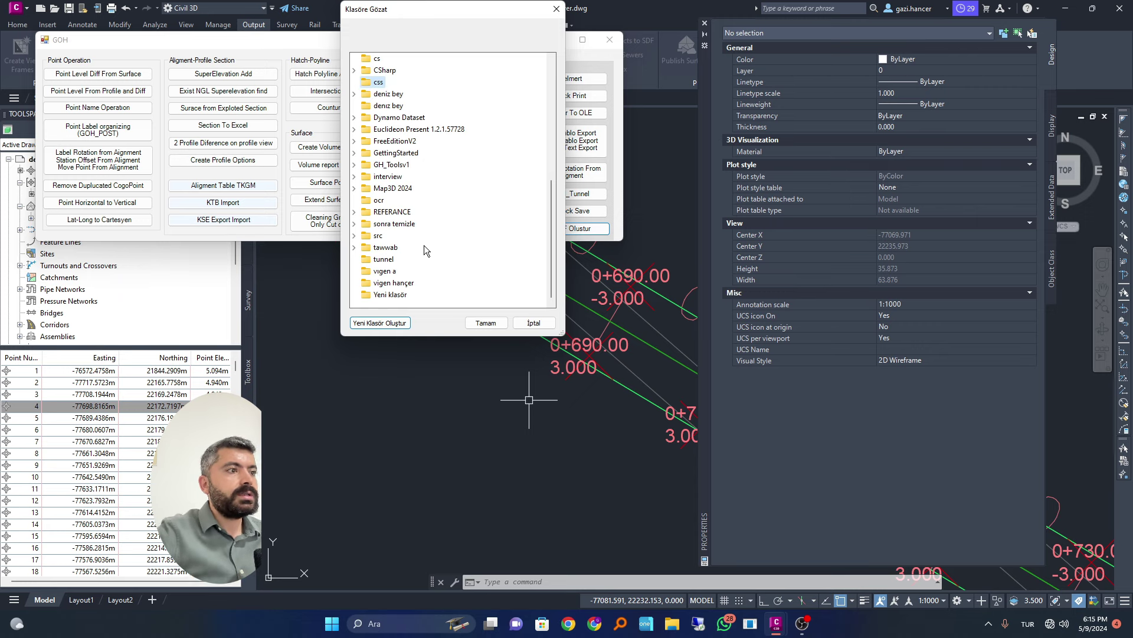
{"action": "left_click", "coordinate": [486, 322]}
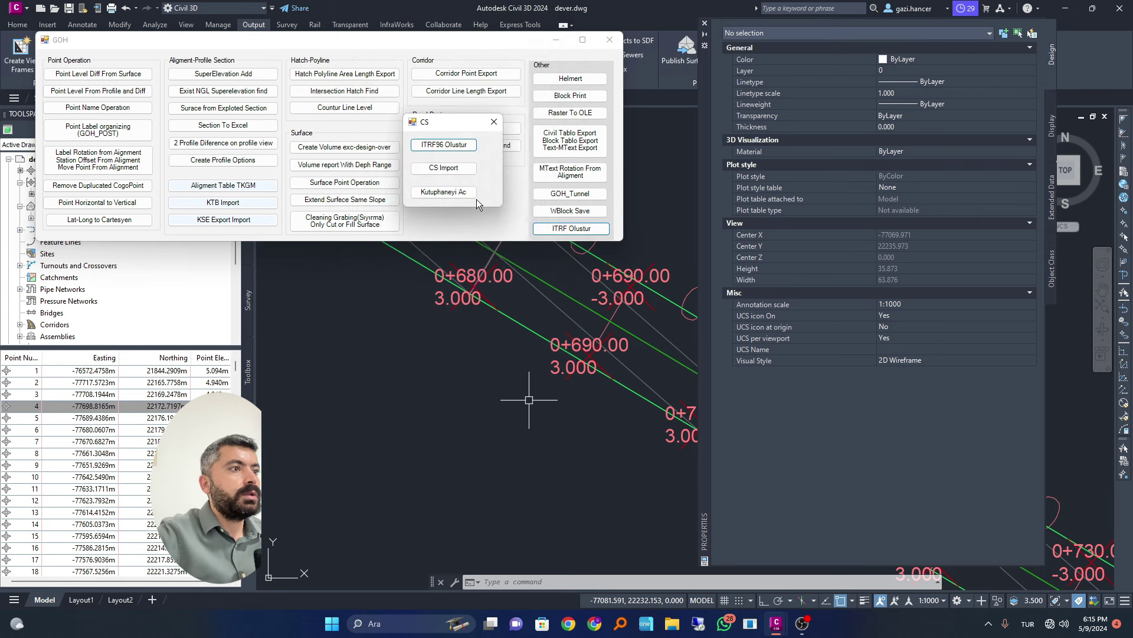
Import all coordinate system definitions from CSLibrary_ITRF96_36_3_CS.xml in the cs folder.
{"action": "left_click", "coordinate": [467, 173]}
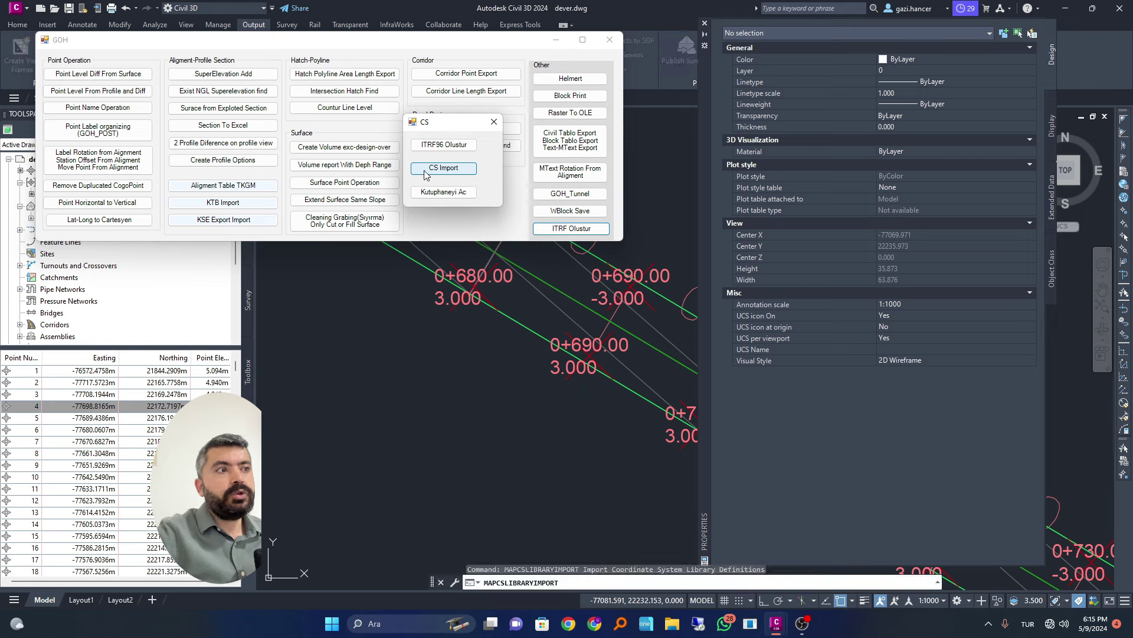
{"action": "mouse_move", "coordinate": [673, 171]}
{"action": "left_mouse_down"}
{"action": "mouse_move", "coordinate": [732, 225]}
{"action": "mouse_move", "coordinate": [876, 222]}
{"action": "left_mouse_up"}
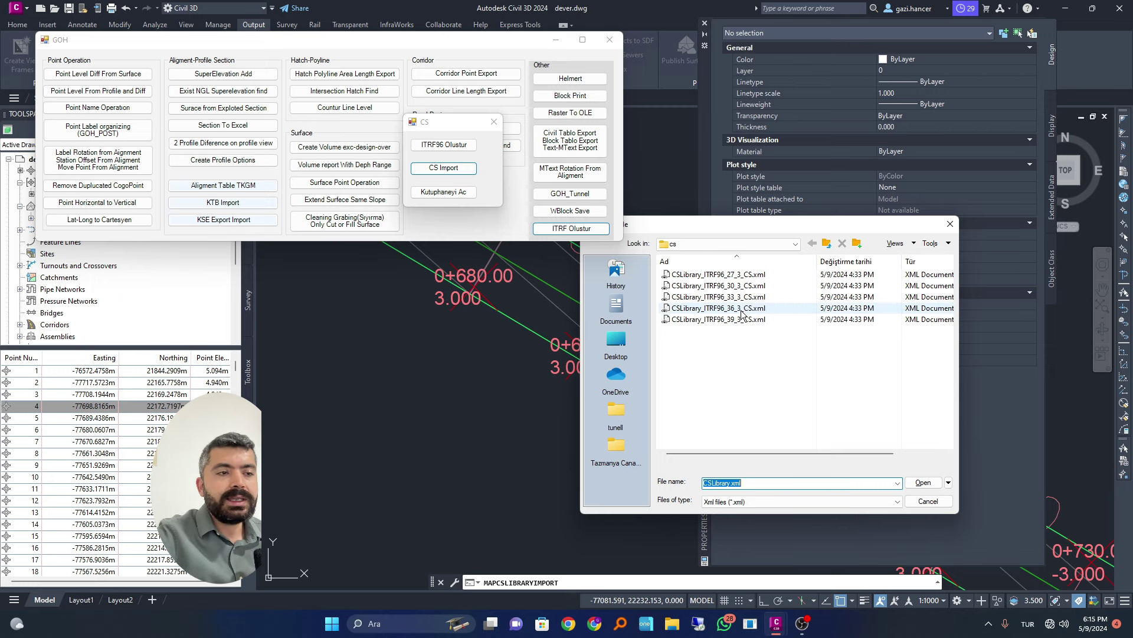
{"action": "left_click", "coordinate": [723, 308]}
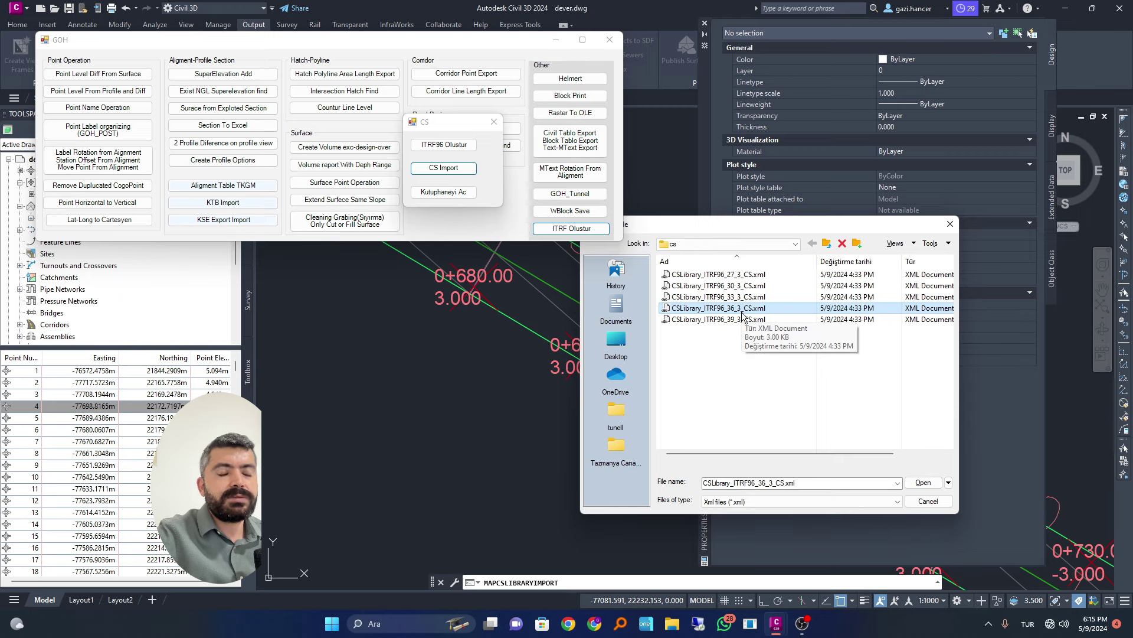
{"action": "left_click", "coordinate": [925, 483]}
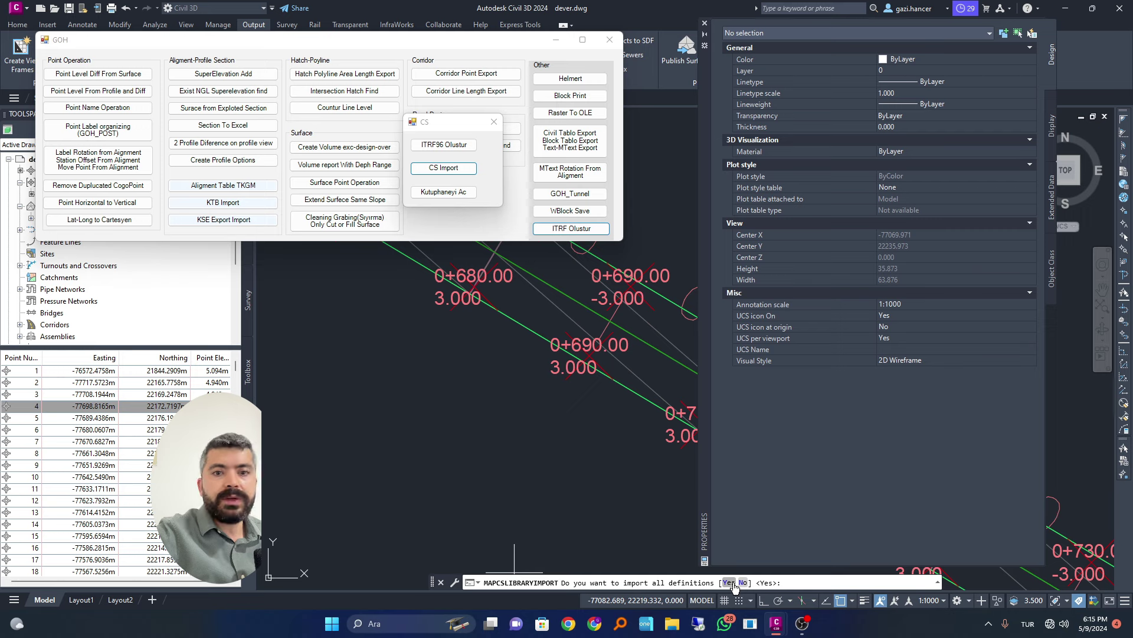
{"action": "left_click", "coordinate": [731, 583]}
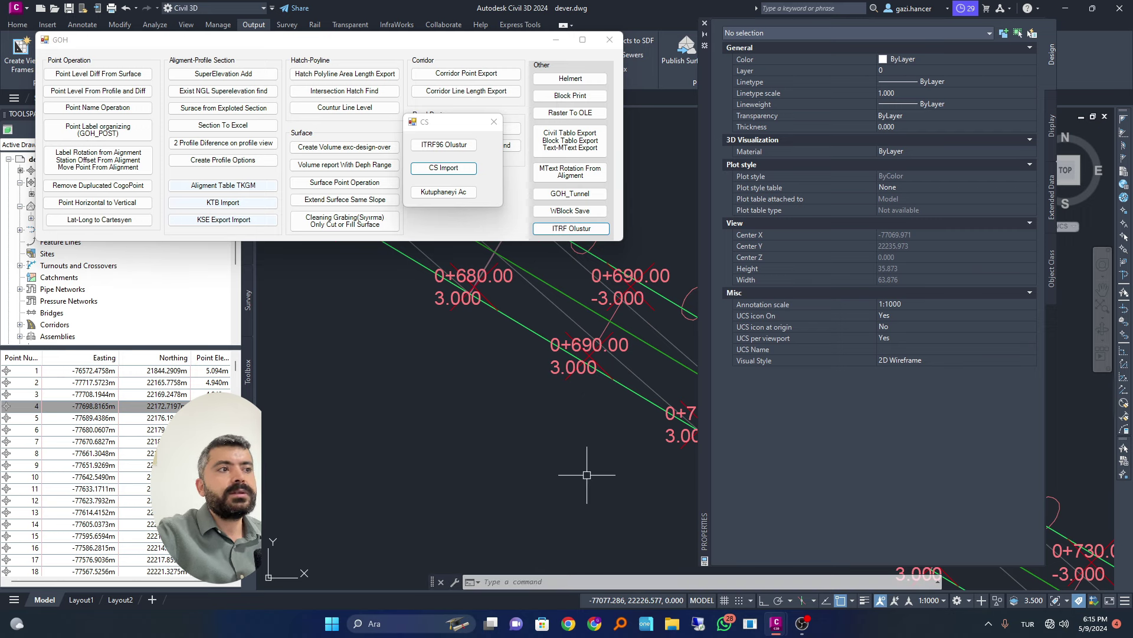
Search the coordinate system library for itrf, check the ITRF96_36_3 definition, and close the library and the CS tool.
{"action": "left_click", "coordinate": [459, 193]}
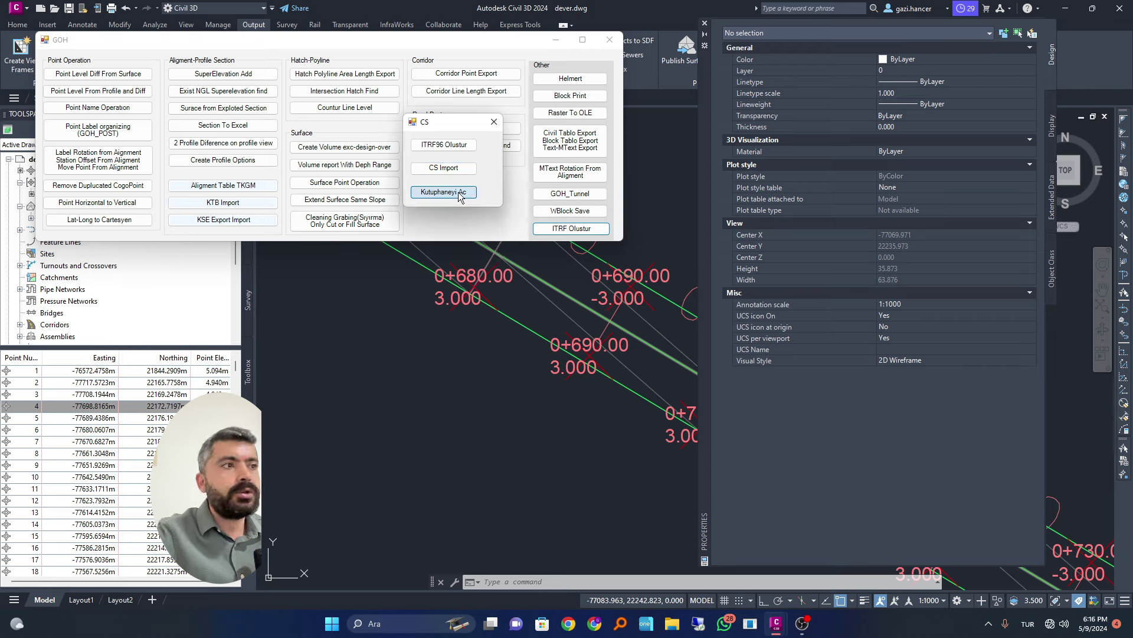
{"action": "left_click_drag", "start_coordinate": [643, 138], "coordinate": [881, 220]}
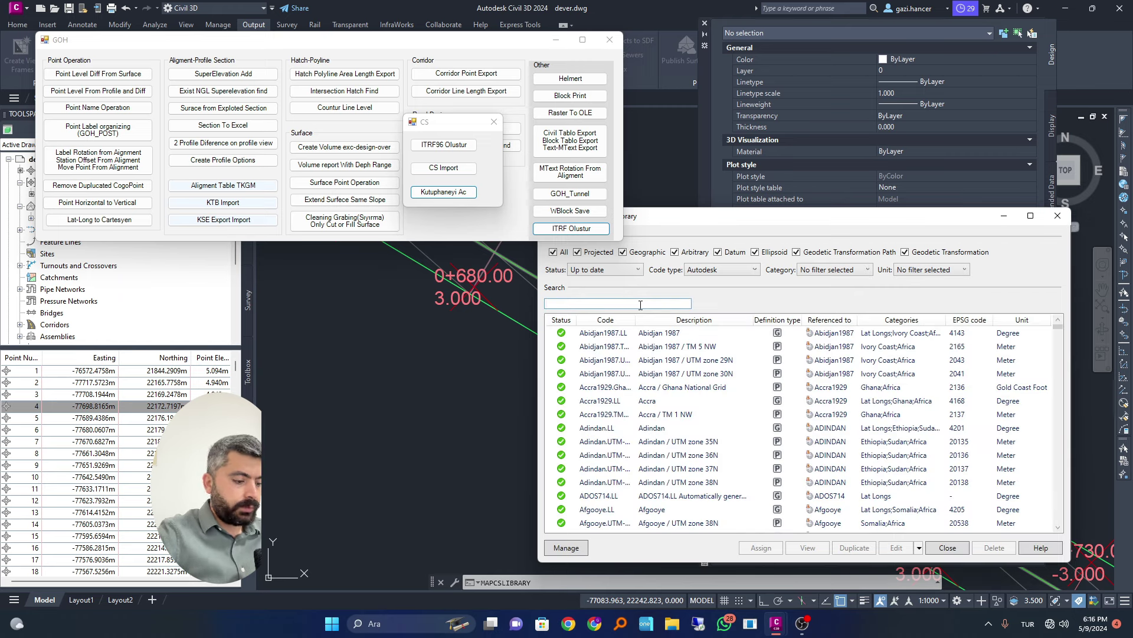
{"action": "key", "text": "BackSpace"}
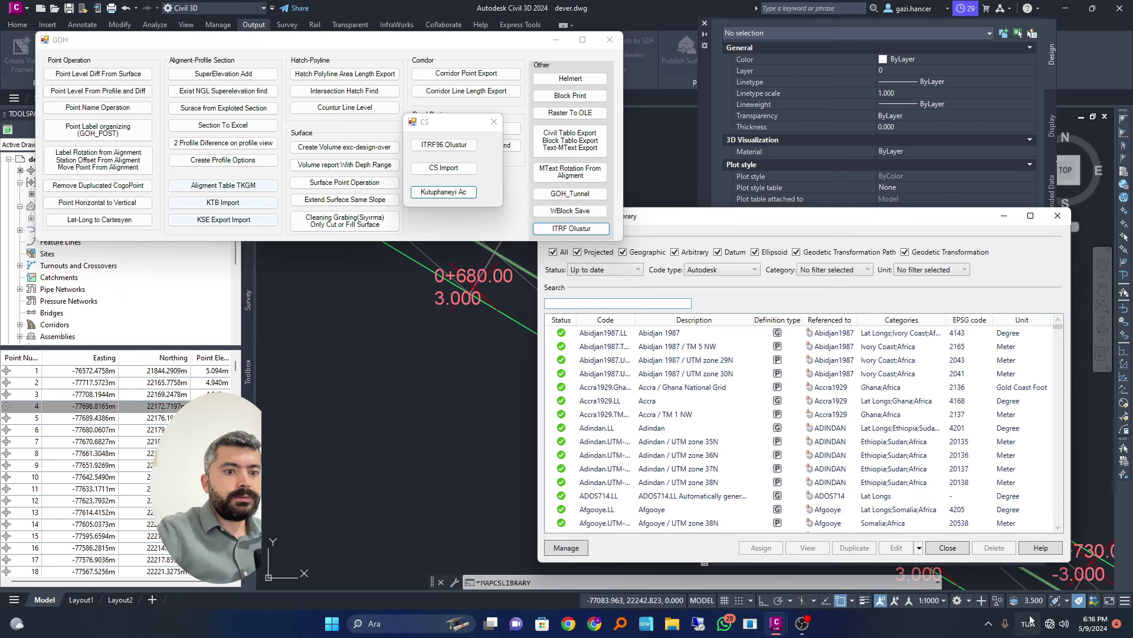
{"action": "key", "text": "super+space"}
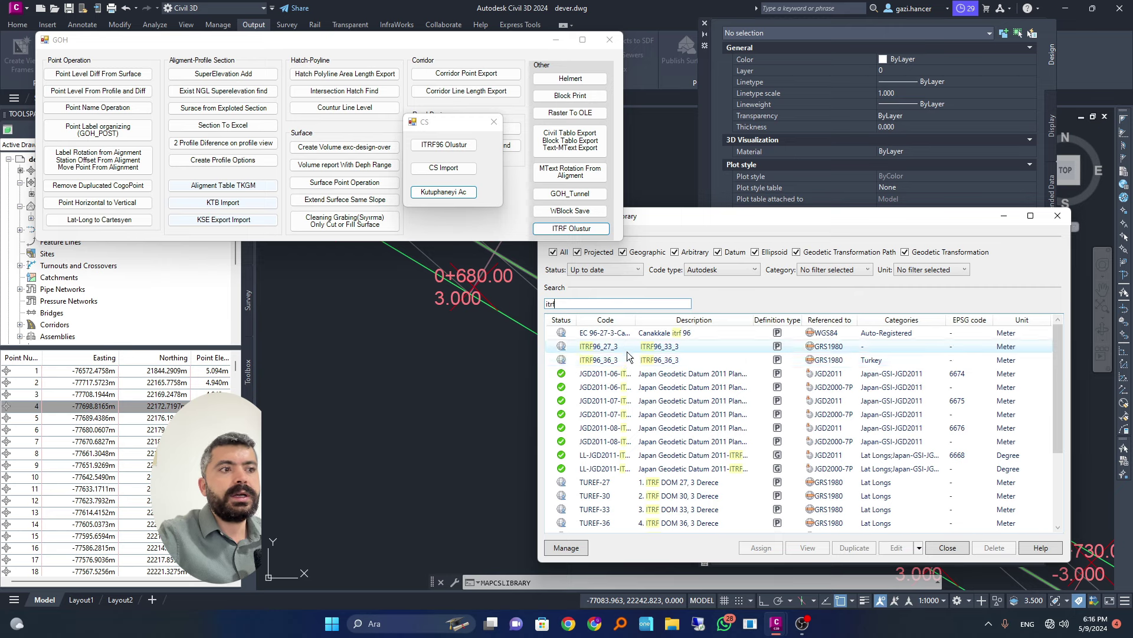
{"action": "left_click", "coordinate": [630, 360]}
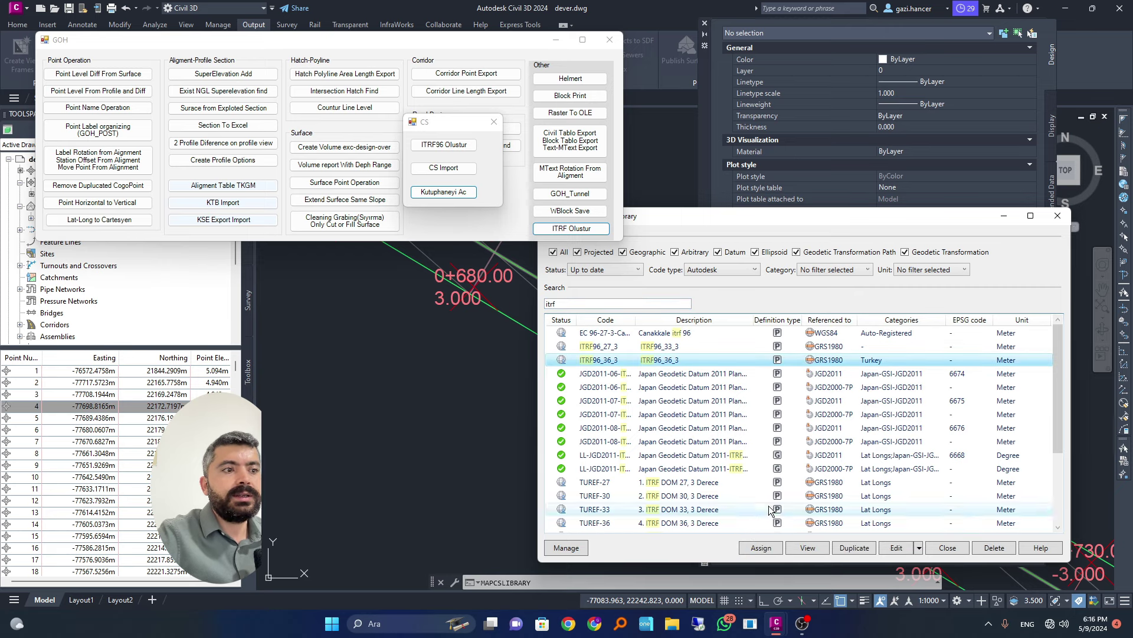
{"action": "left_click", "coordinate": [1057, 215]}
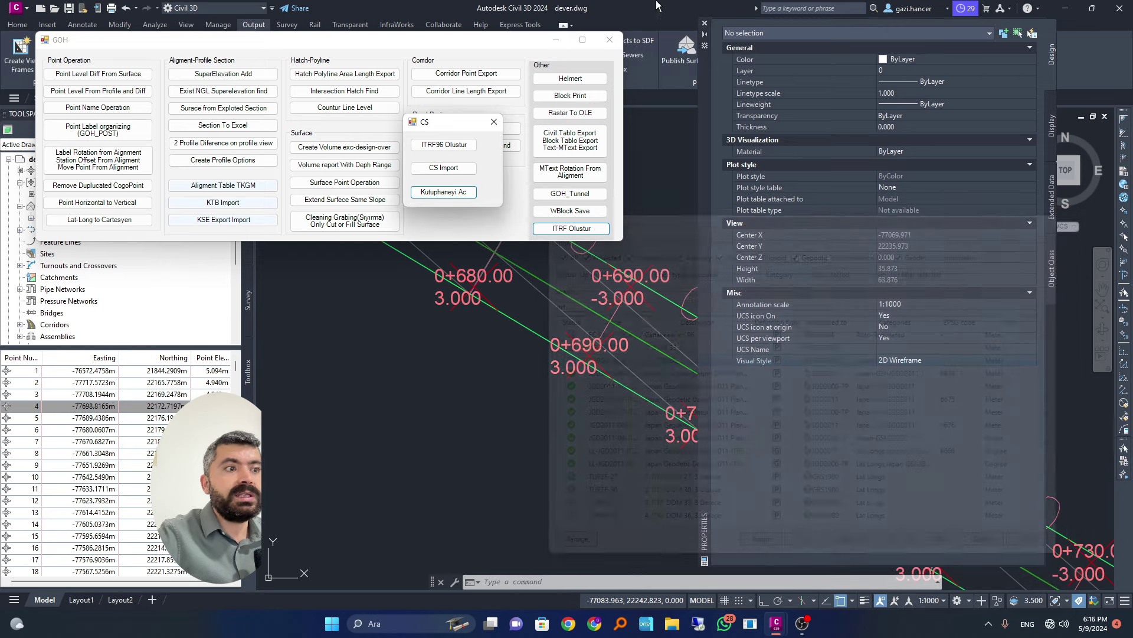
{"action": "left_click", "coordinate": [494, 122]}
Assign the coordinate system code ITRF96_36_3 to the dever drawing in its drawing settings.
{"action": "left_click_drag", "start_coordinate": [366, 44], "coordinate": [812, 109]}
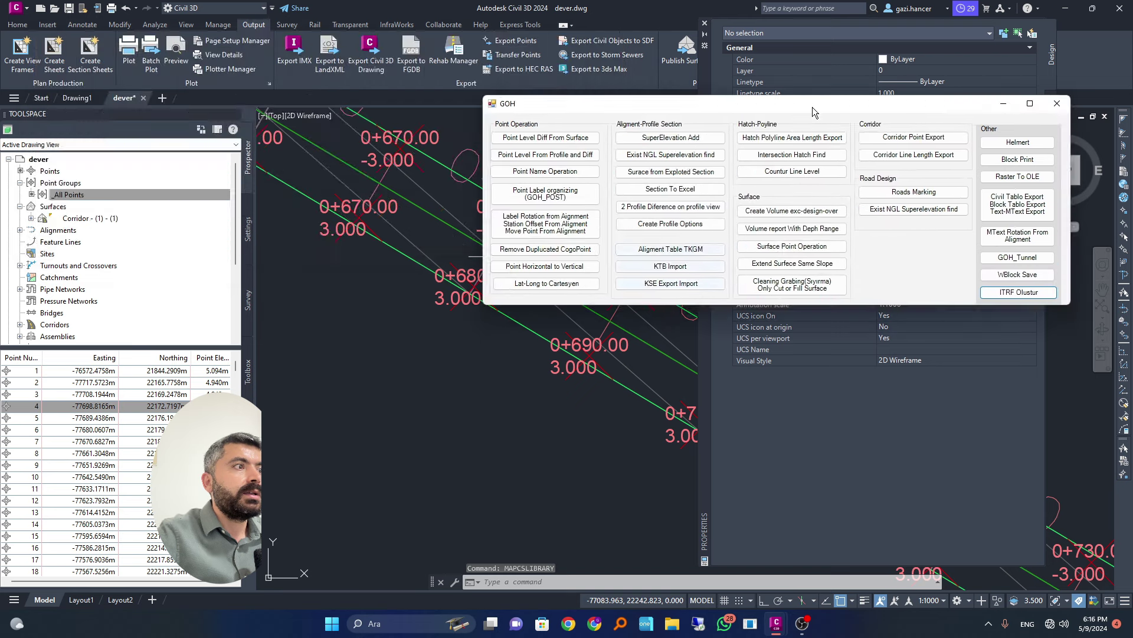
{"action": "left_click", "coordinate": [248, 227]}
{"action": "right_click", "coordinate": [52, 160]}
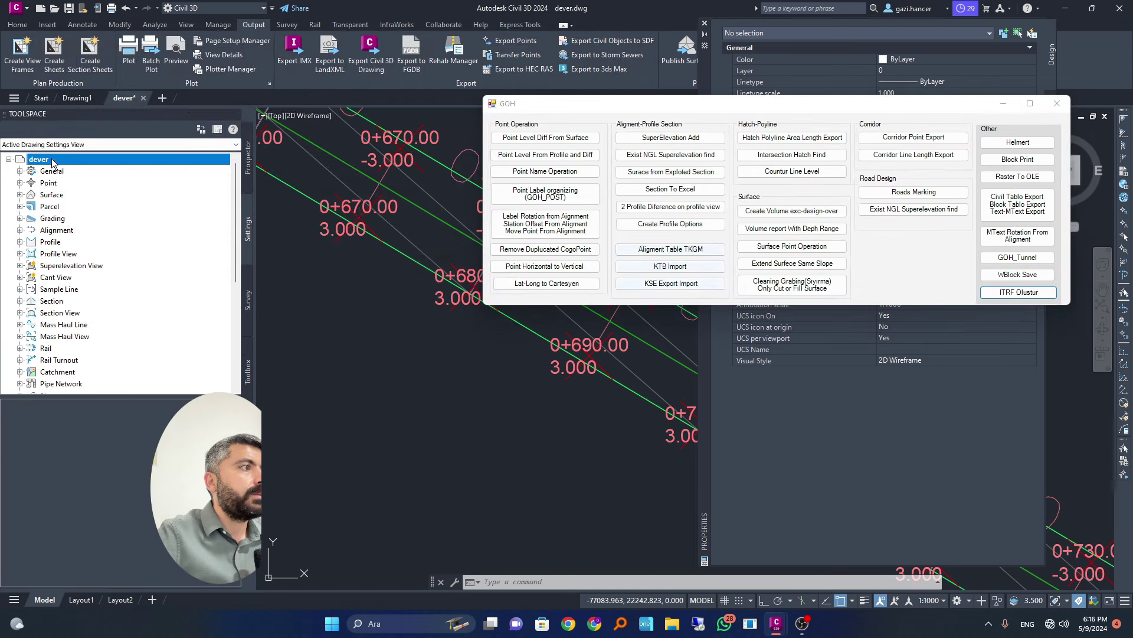
{"action": "left_click", "coordinate": [95, 166]}
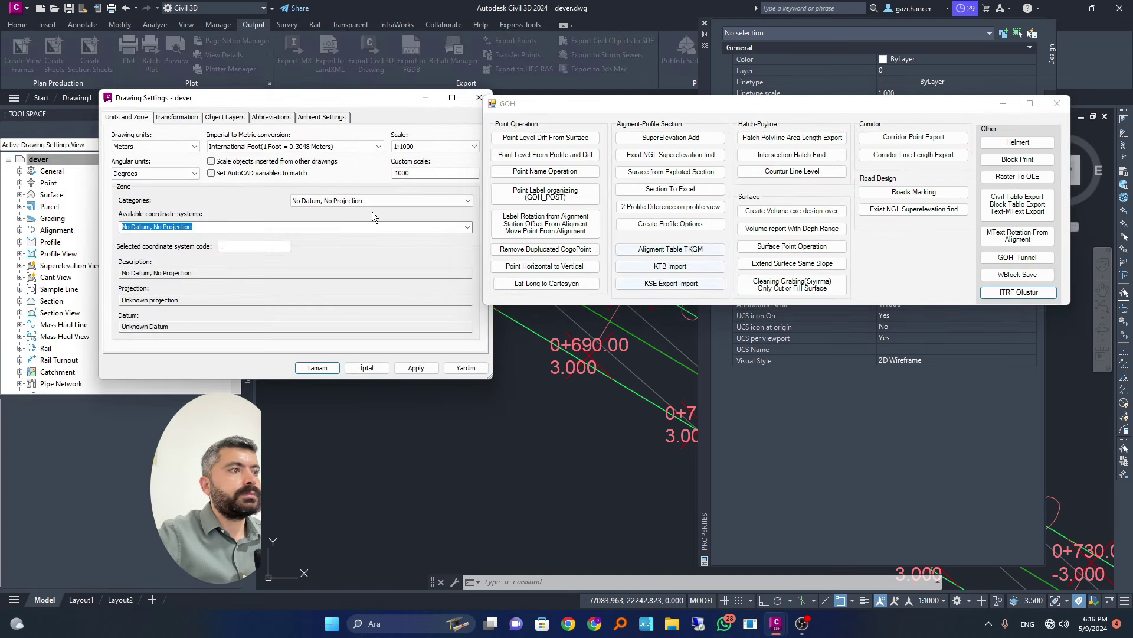
{"action": "left_click_drag", "start_coordinate": [229, 247], "coordinate": [201, 246]}
{"action": "type", "text": "itrf96_36"}
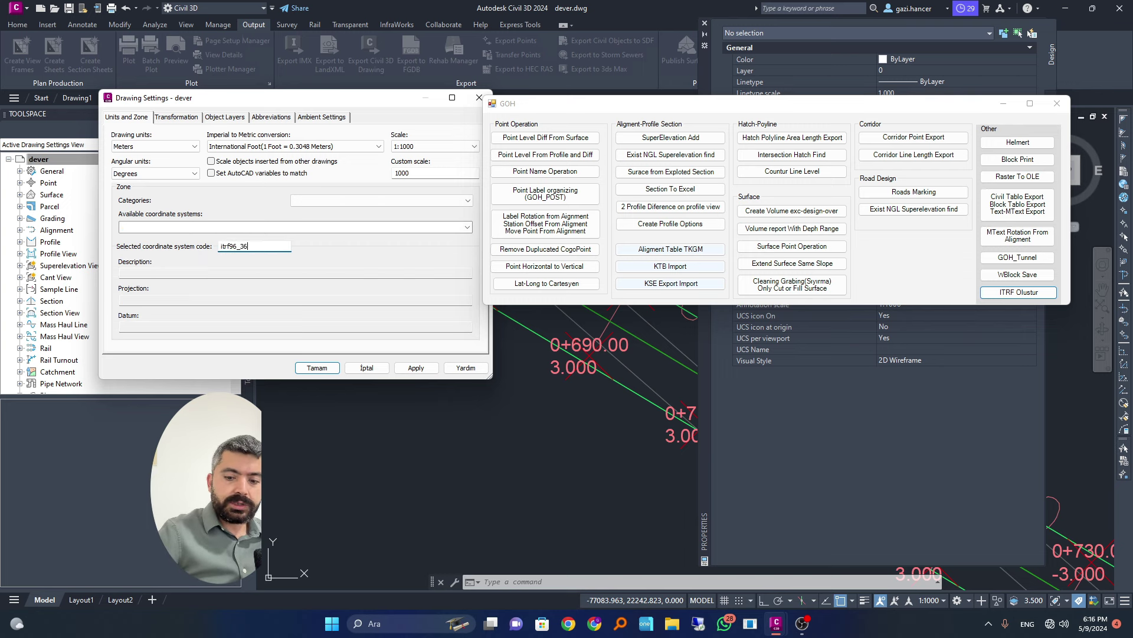
{"action": "type", "text": "_3"}
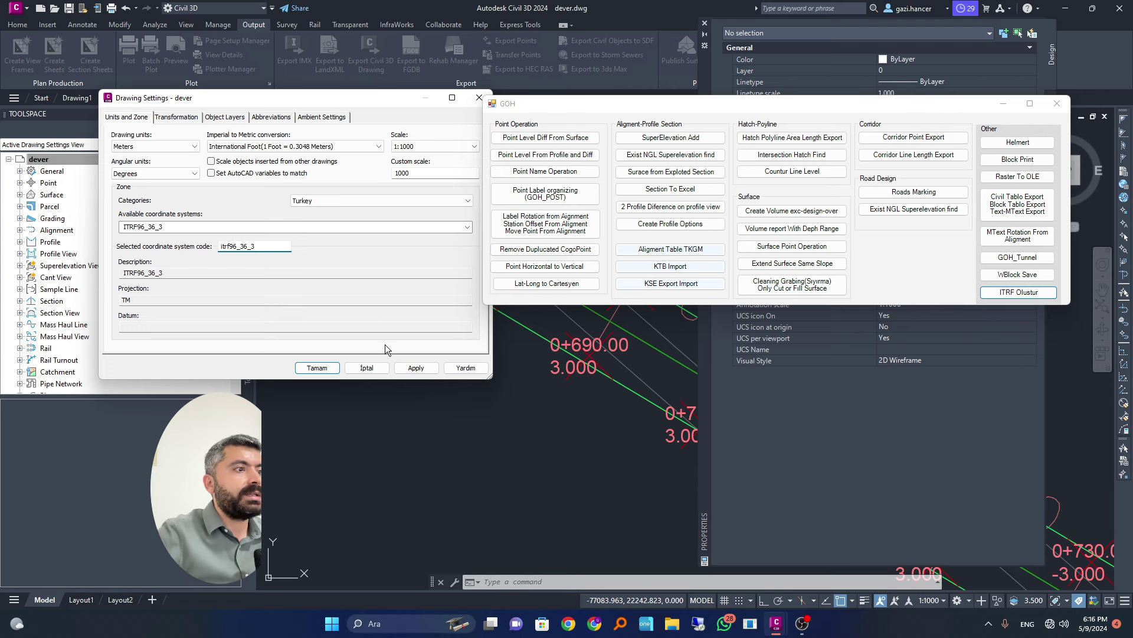
{"action": "left_click", "coordinate": [416, 368]}
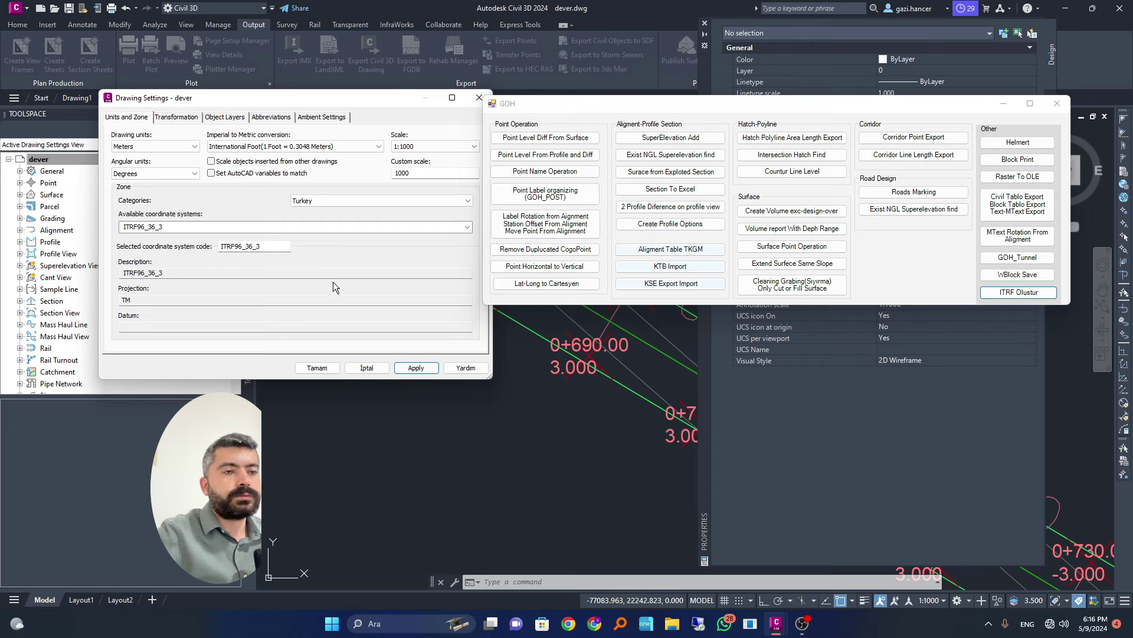
{"action": "left_click", "coordinate": [369, 368]}
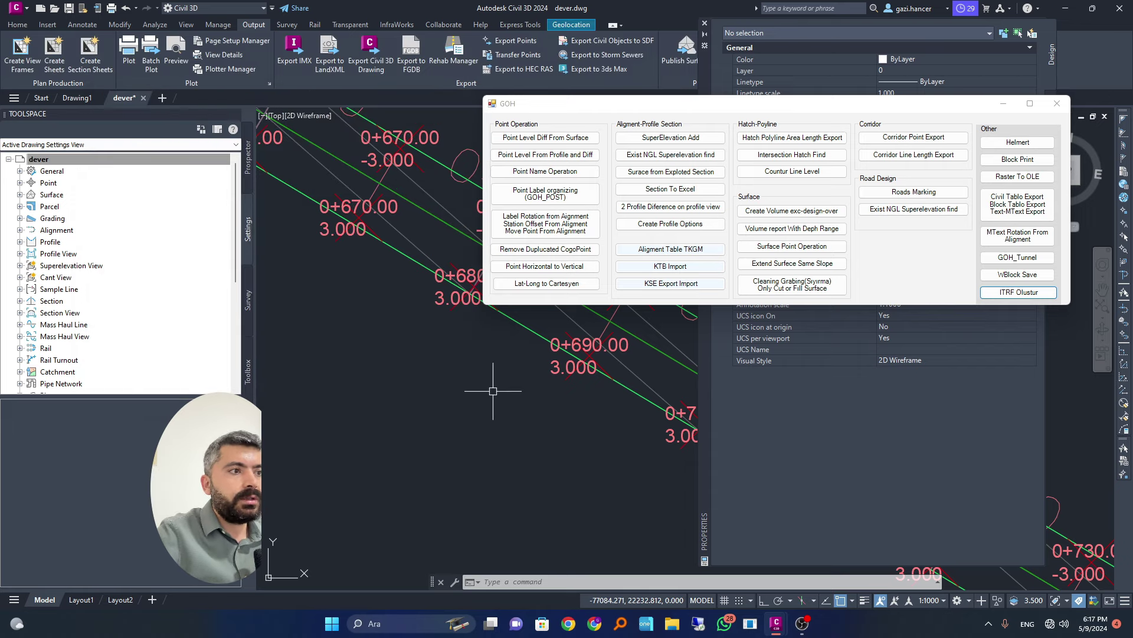
Look at the Lat-Long to Cartesyen point table and the SuperElevation Add form, closing each one.
{"action": "scroll", "coordinate": [448, 400], "scroll_direction": "down", "scroll_amount": 5}
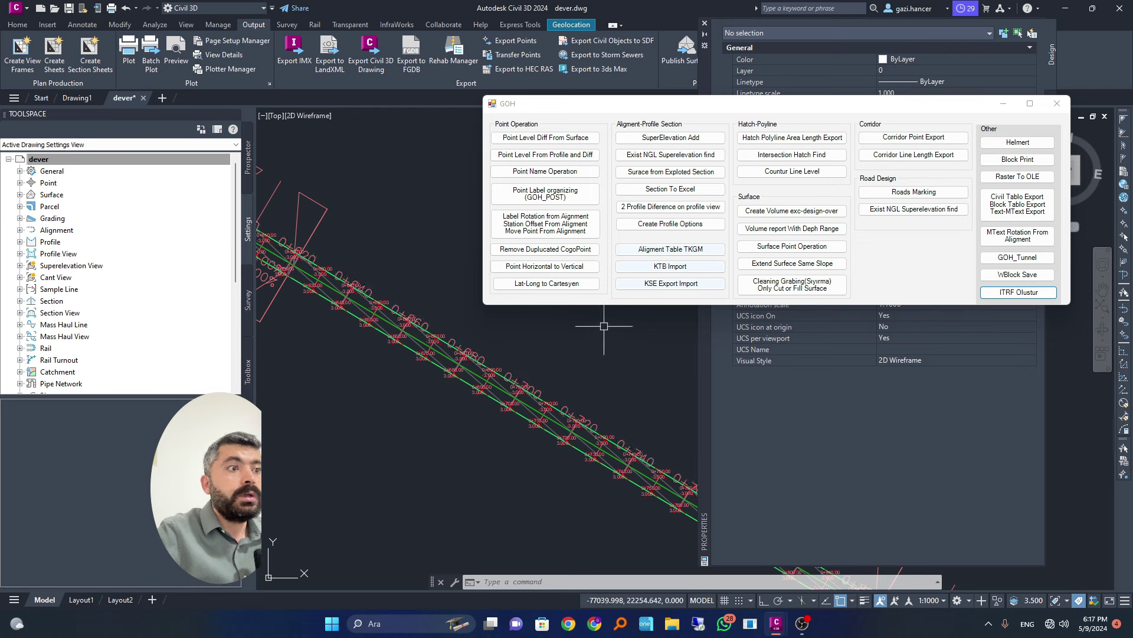
{"action": "scroll", "coordinate": [608, 312], "scroll_direction": "down", "scroll_amount": 3}
{"action": "left_click", "coordinate": [541, 283]}
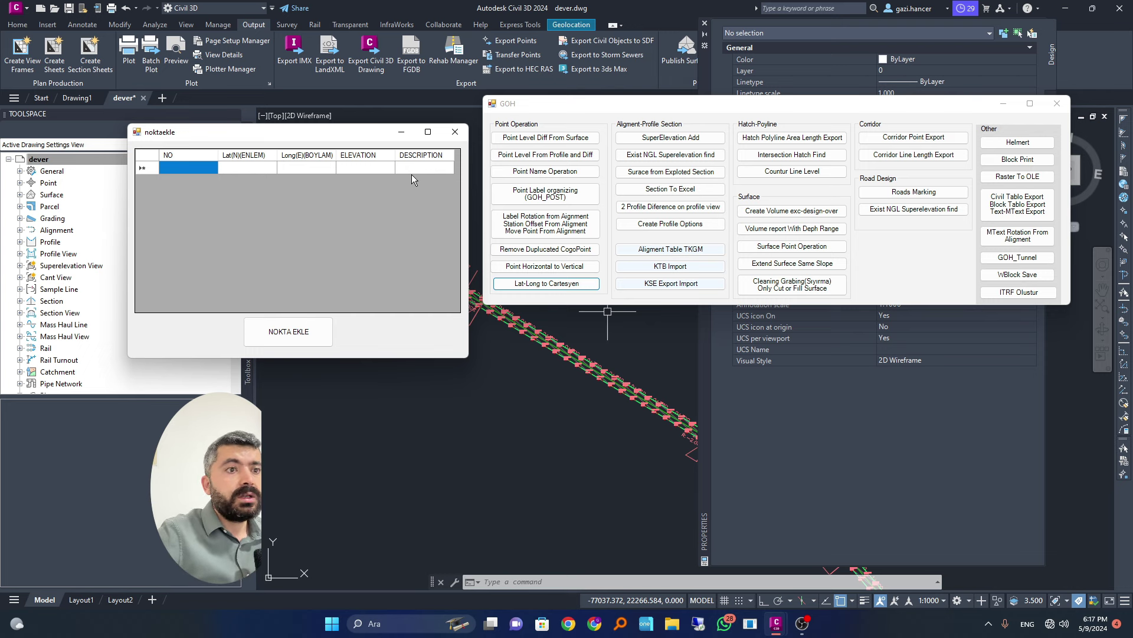
{"action": "left_click", "coordinate": [455, 131]}
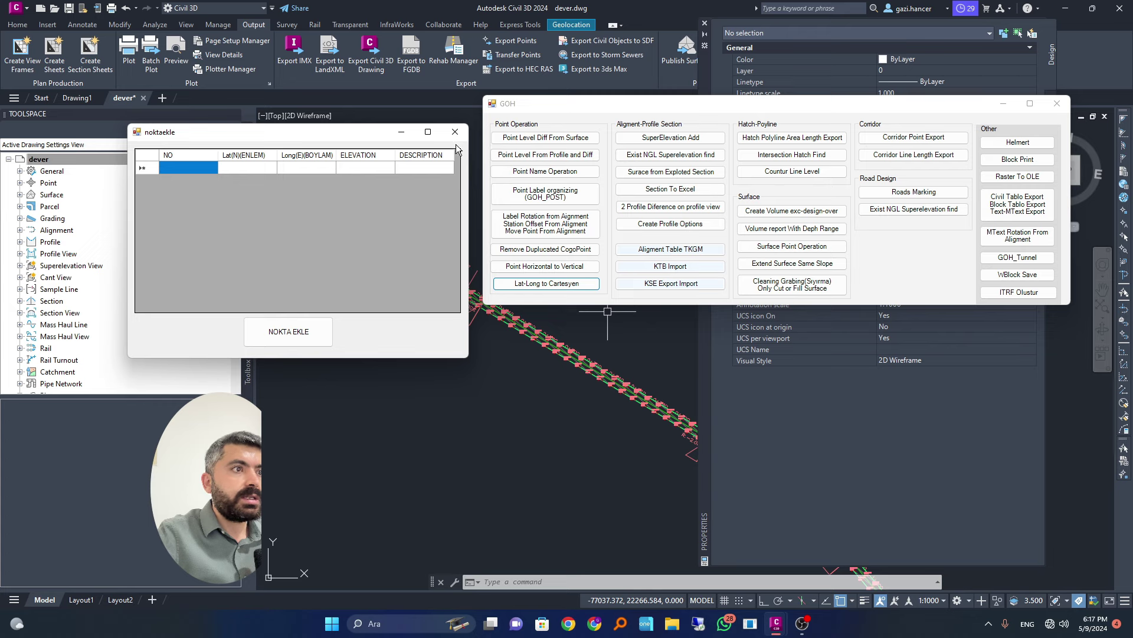
{"action": "left_click", "coordinate": [664, 137]}
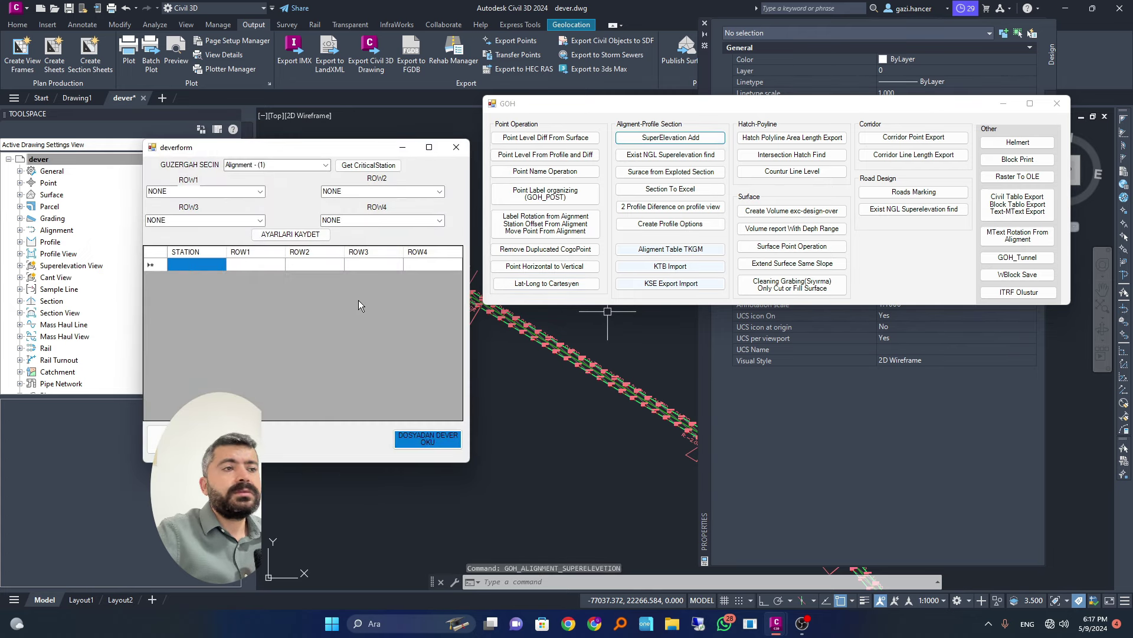
{"action": "left_click", "coordinate": [456, 148]}
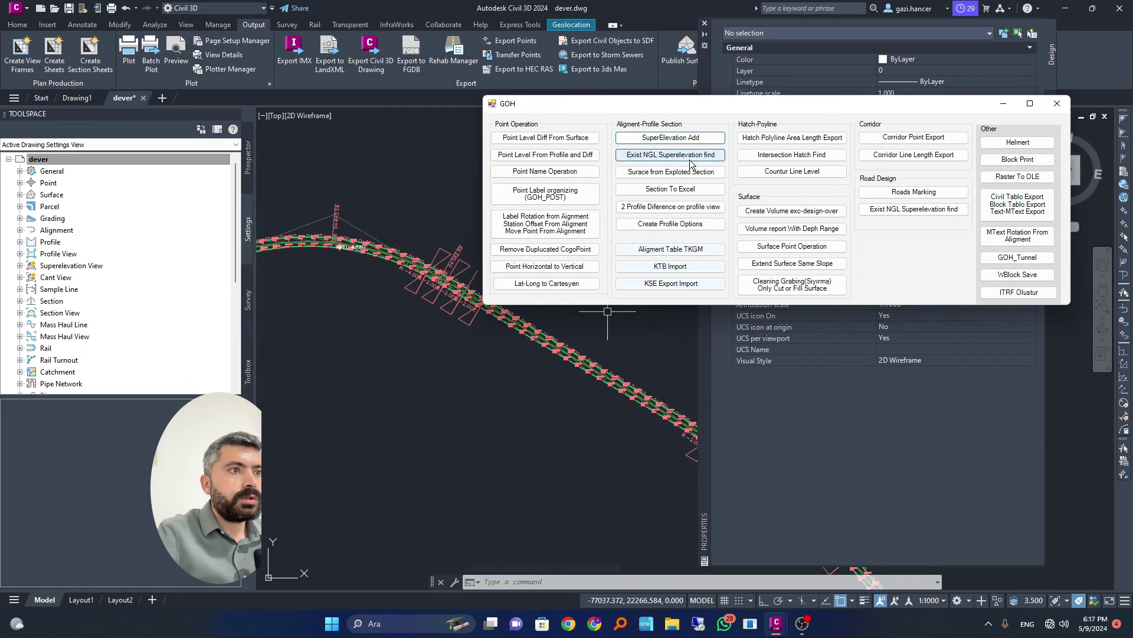
Calculate the existing superelevation of Alignment - (1) from surface Corridor - (1) - (1) at a station frequency of 10 and review the station table.
{"action": "left_click", "coordinate": [670, 154]}
{"action": "left_click_drag", "start_coordinate": [79, 32], "coordinate": [407, 133]}
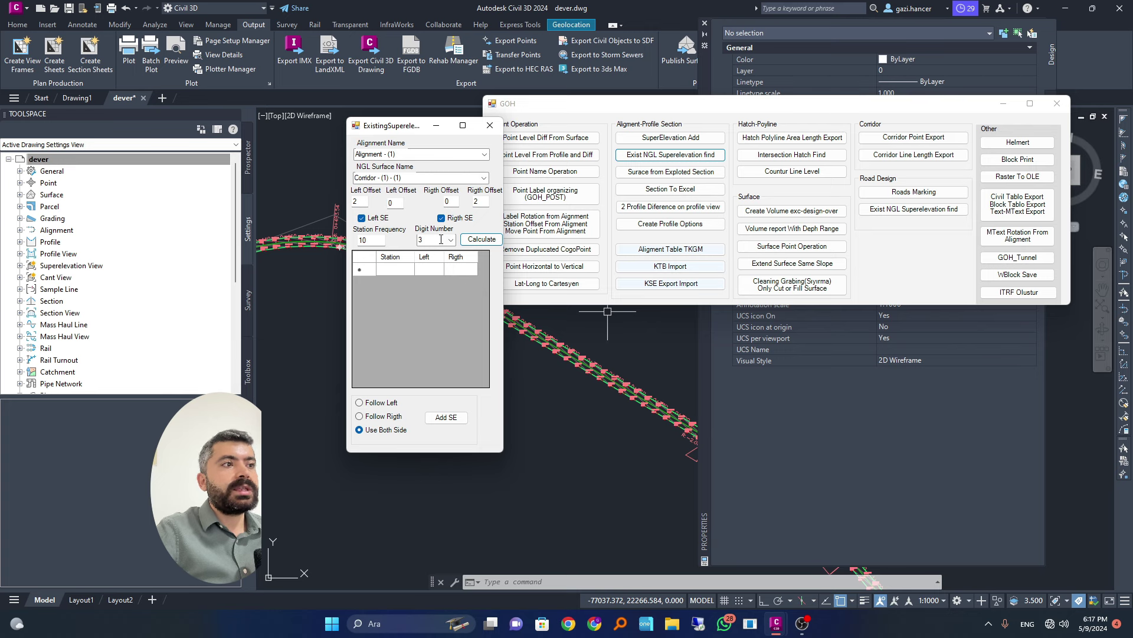
{"action": "left_click", "coordinate": [475, 240]}
{"action": "scroll", "coordinate": [413, 307], "scroll_direction": "down", "scroll_amount": 20}
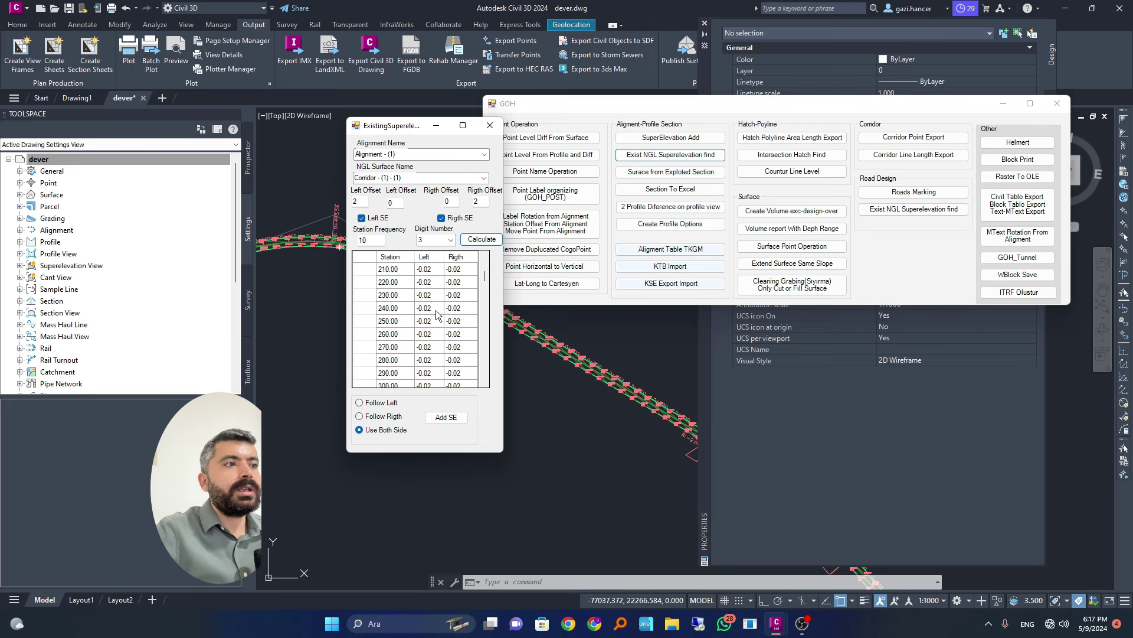
{"action": "scroll", "coordinate": [381, 315], "scroll_direction": "down", "scroll_amount": 20}
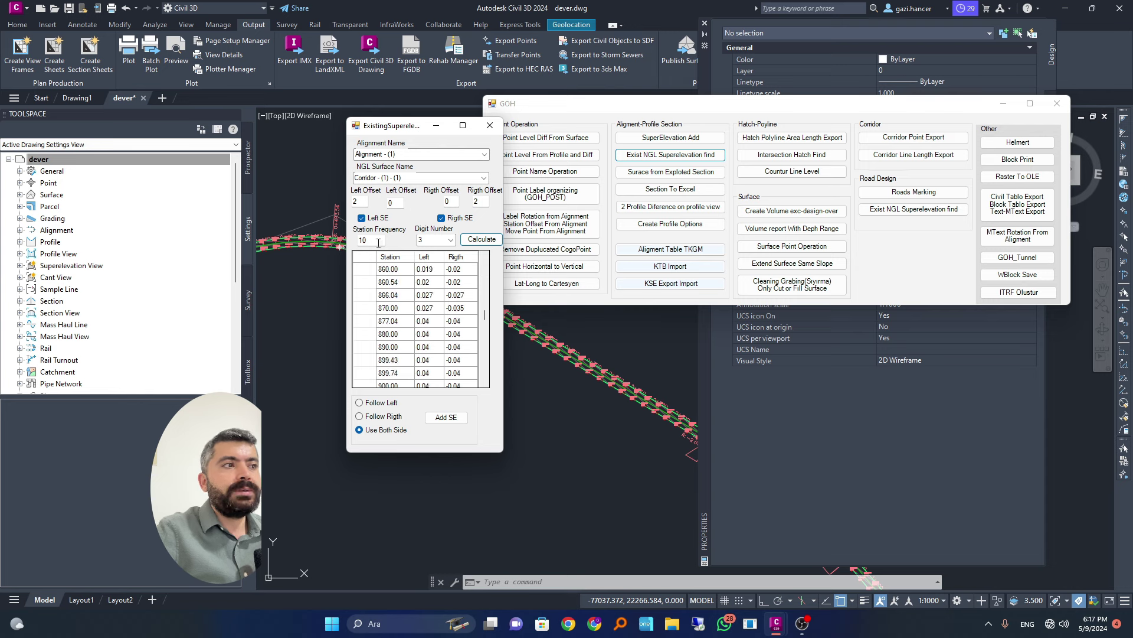
{"action": "scroll", "coordinate": [416, 307], "scroll_direction": "down", "scroll_amount": 15}
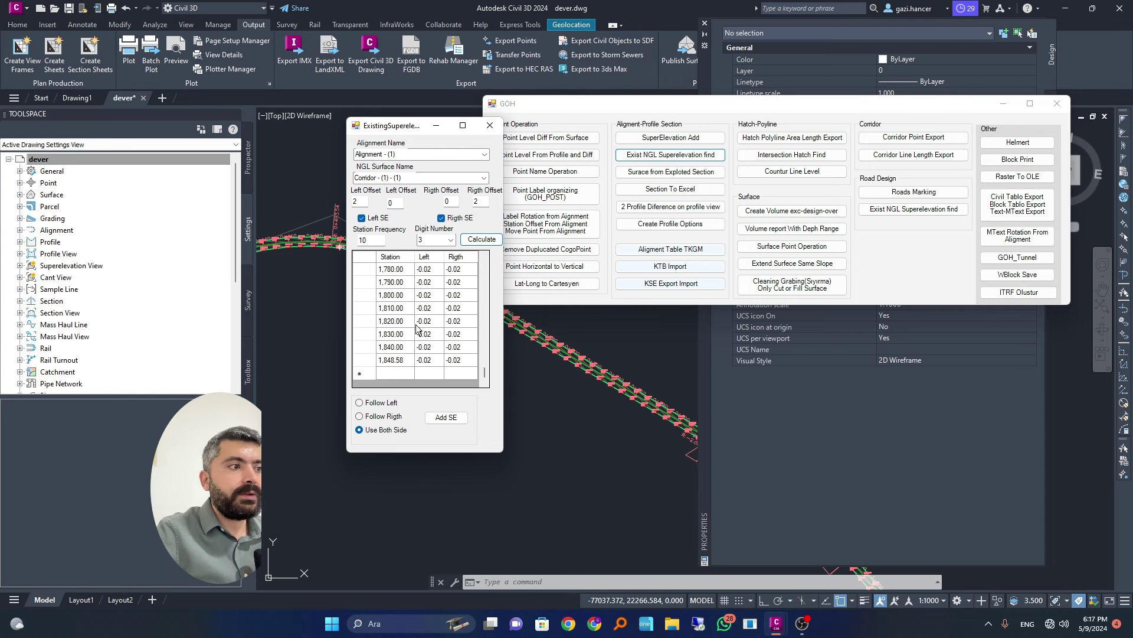
{"action": "left_click", "coordinate": [444, 418]}
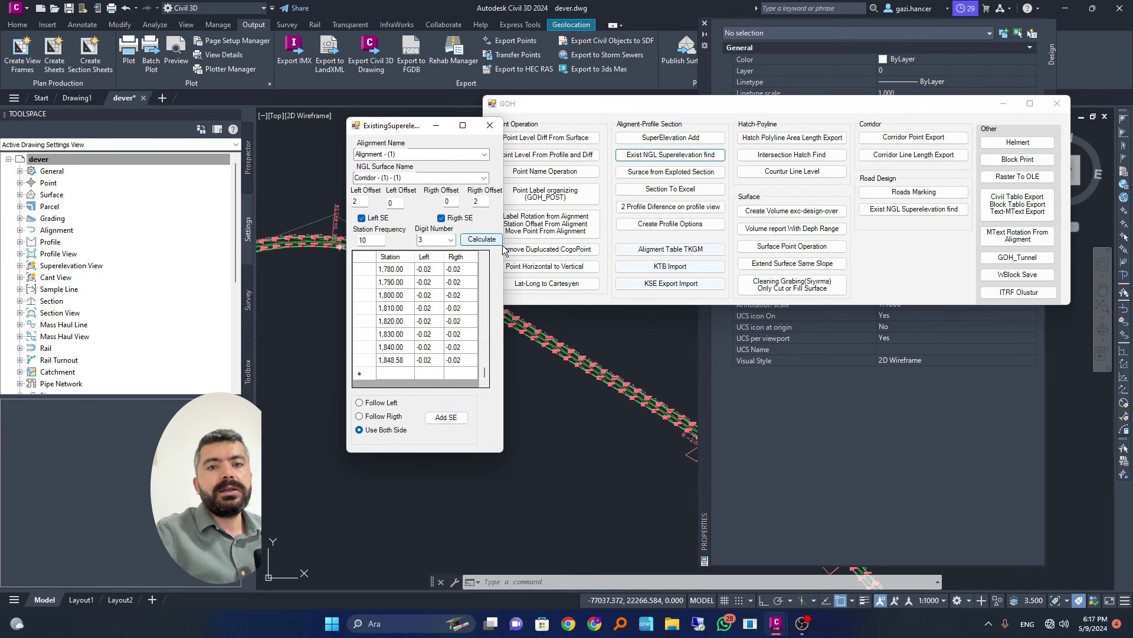
Close the existing superelevation form, then look over the Surface from Exploded Section form and close it.
{"action": "left_click", "coordinate": [490, 126]}
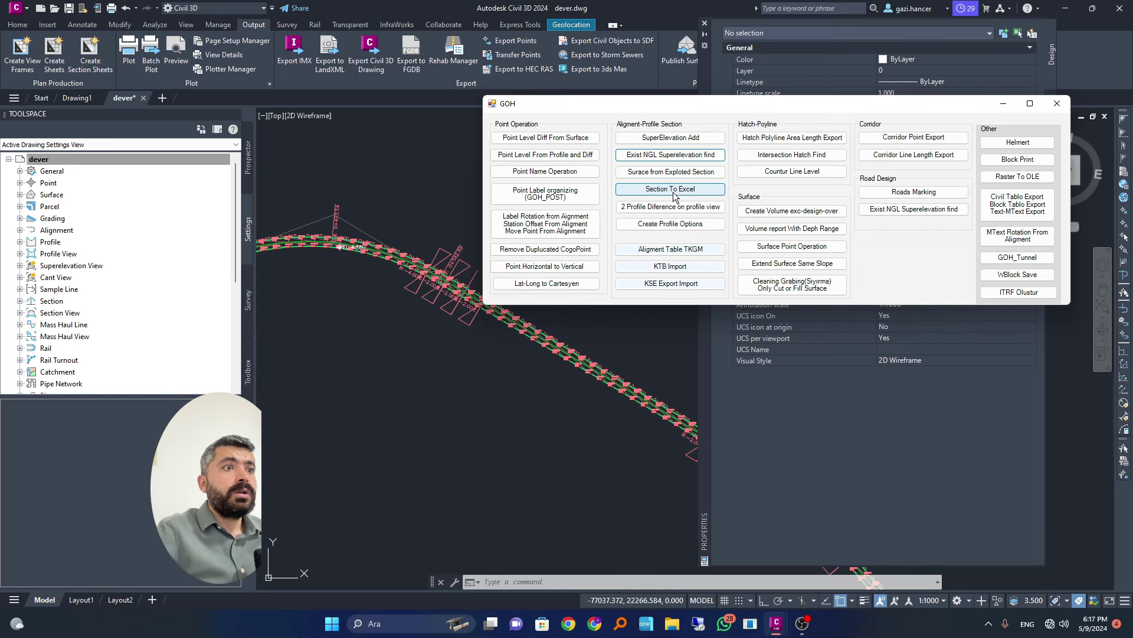
{"action": "left_click", "coordinate": [672, 172]}
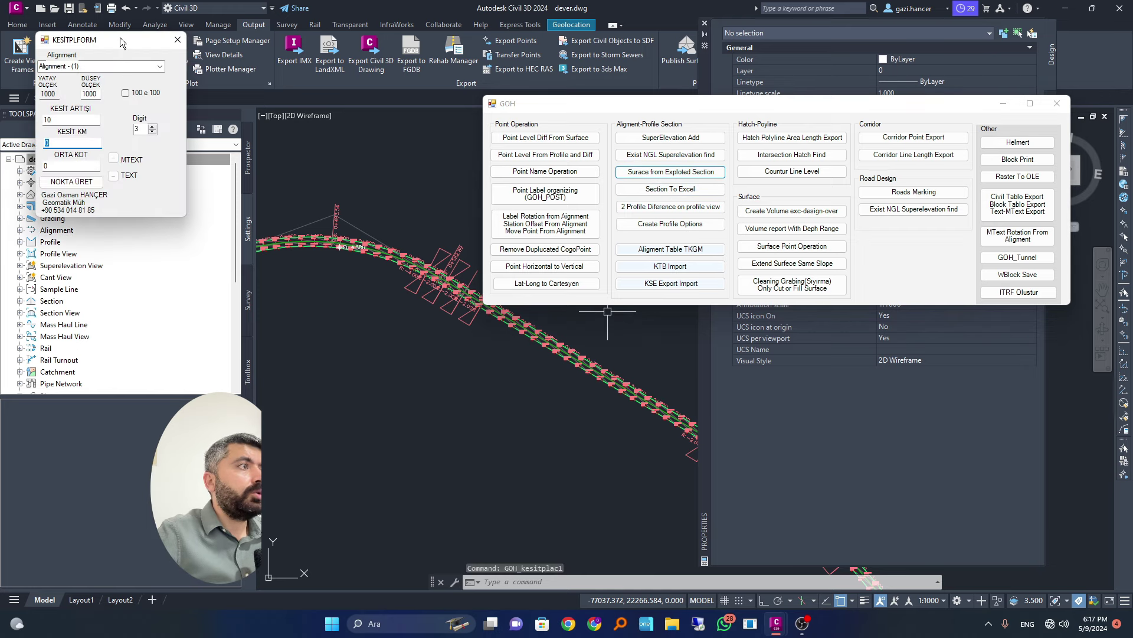
{"action": "left_click_drag", "start_coordinate": [119, 37], "coordinate": [436, 130]}
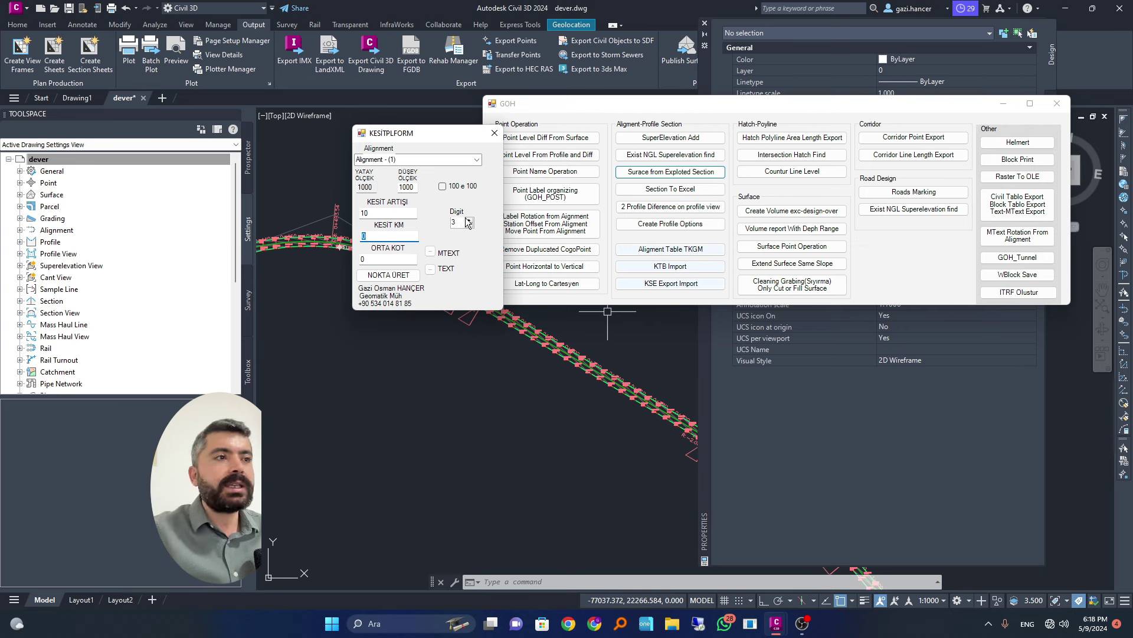
{"action": "left_click", "coordinate": [494, 138]}
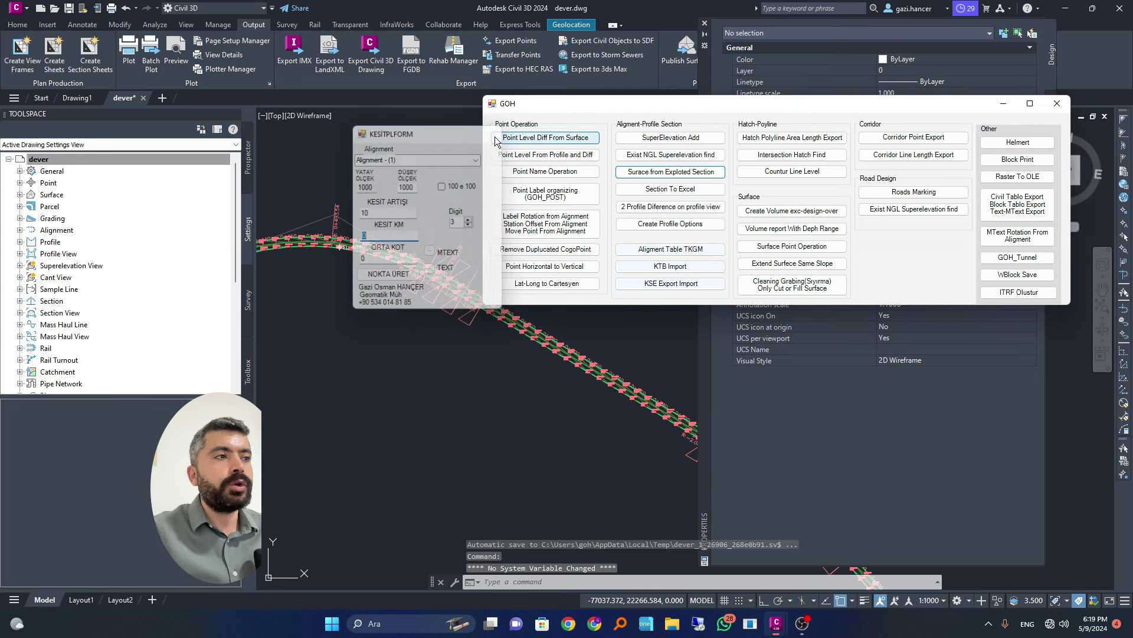
Try the Section To Excel export, dismissing its file selection, picking an alignment, and answering the Sayfa1.xlsx overwrite prompt.
{"action": "left_click", "coordinate": [687, 197]}
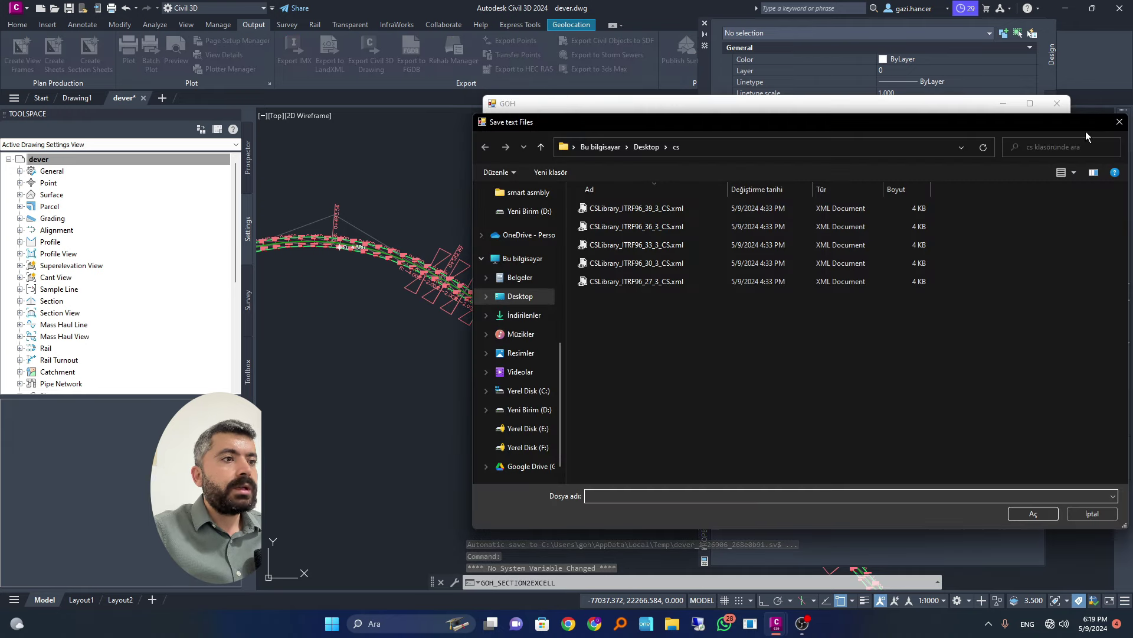
{"action": "left_click", "coordinate": [1120, 122]}
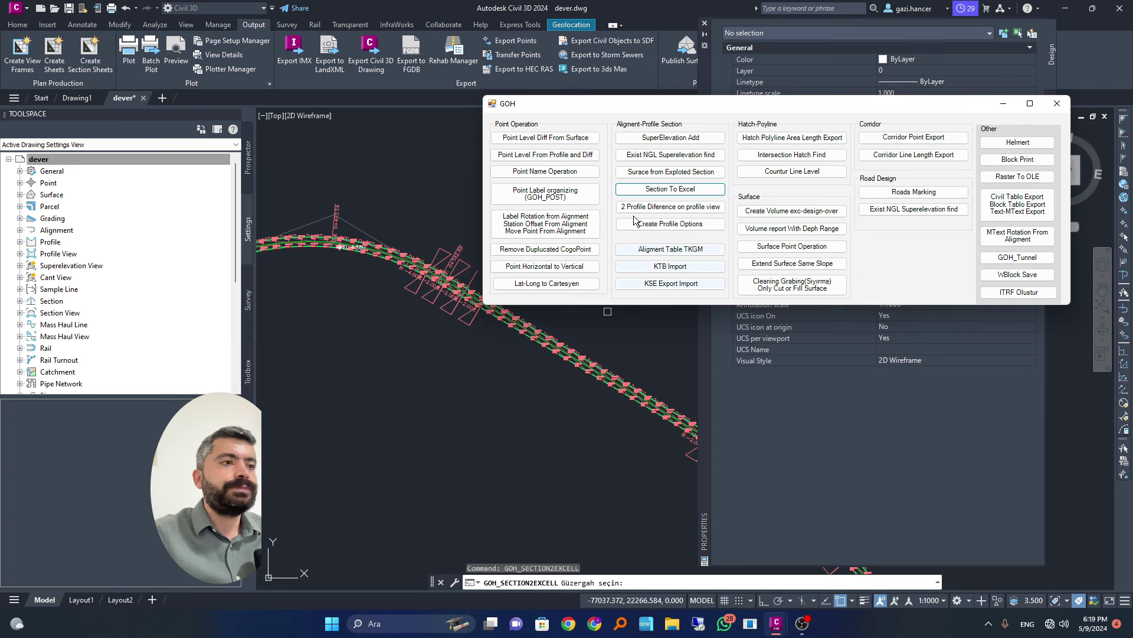
{"action": "left_click", "coordinate": [673, 207]}
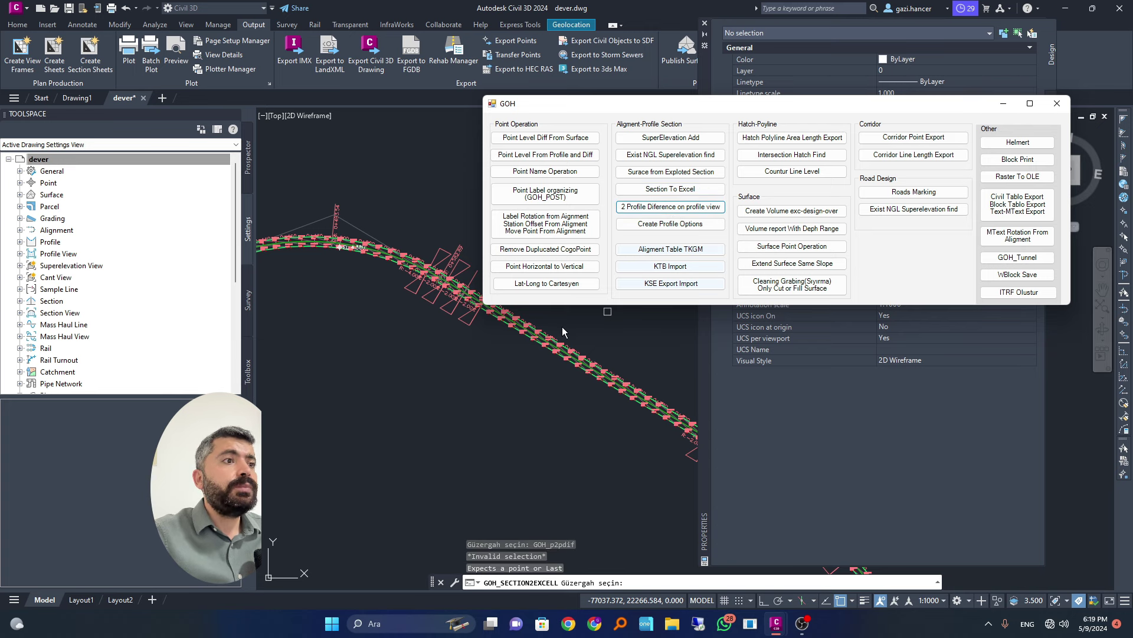
{"action": "left_click", "coordinate": [519, 325]}
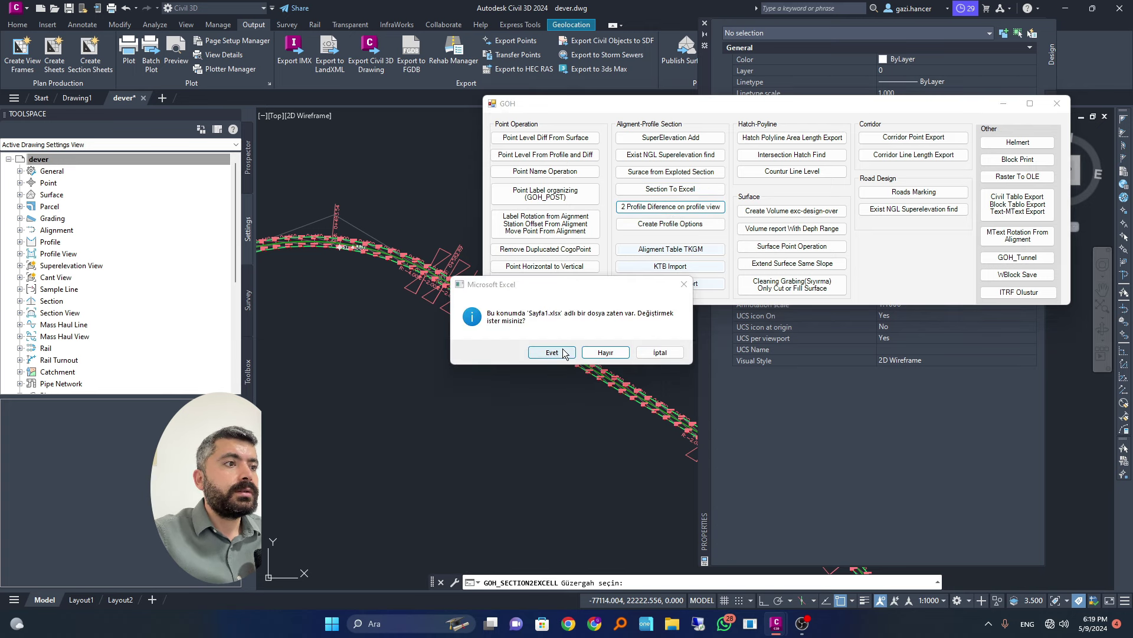
{"action": "left_click", "coordinate": [584, 353]}
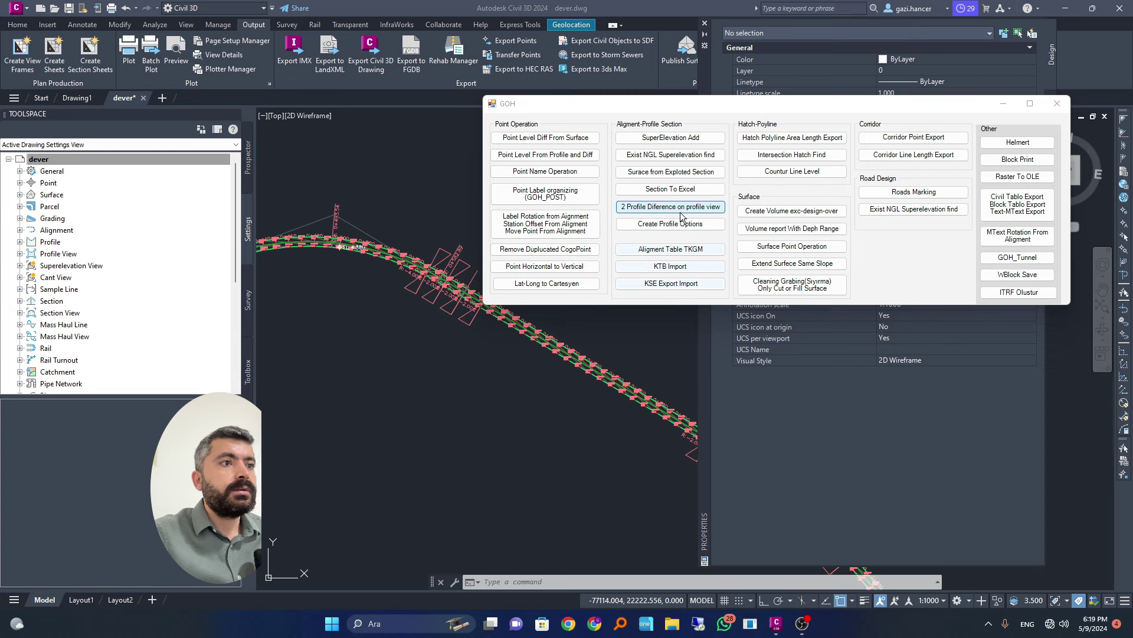
Review the 2 Profile Difference form and the Create Profile Options form for Alignment - (1) and profile view Alignment - (1)1, closing both.
{"action": "left_click", "coordinate": [651, 216]}
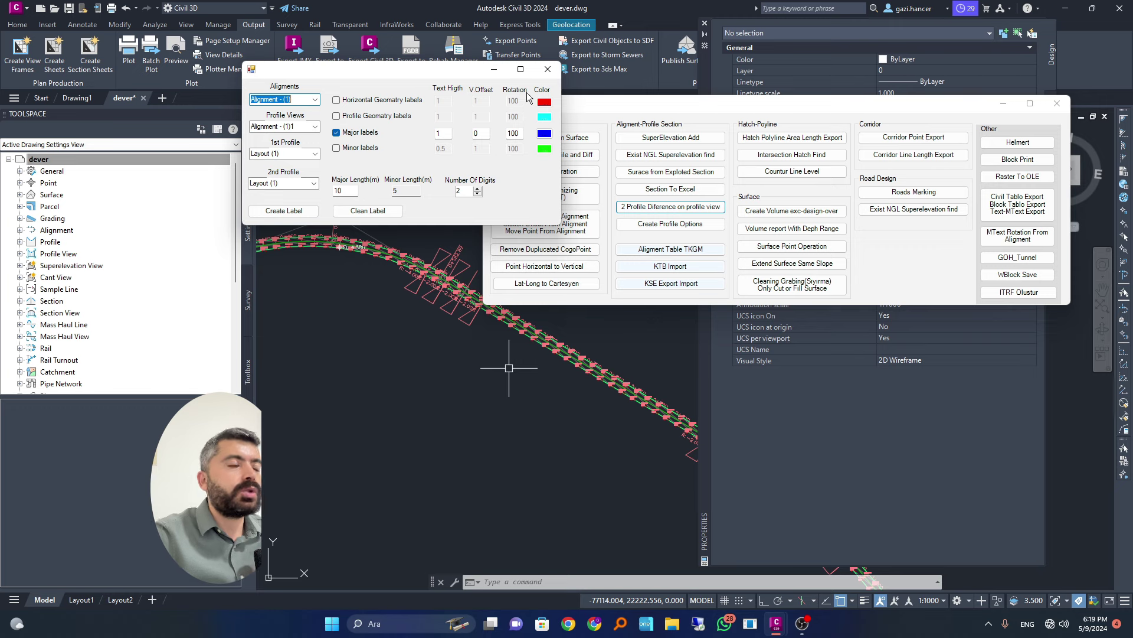
{"action": "left_click", "coordinate": [548, 69]}
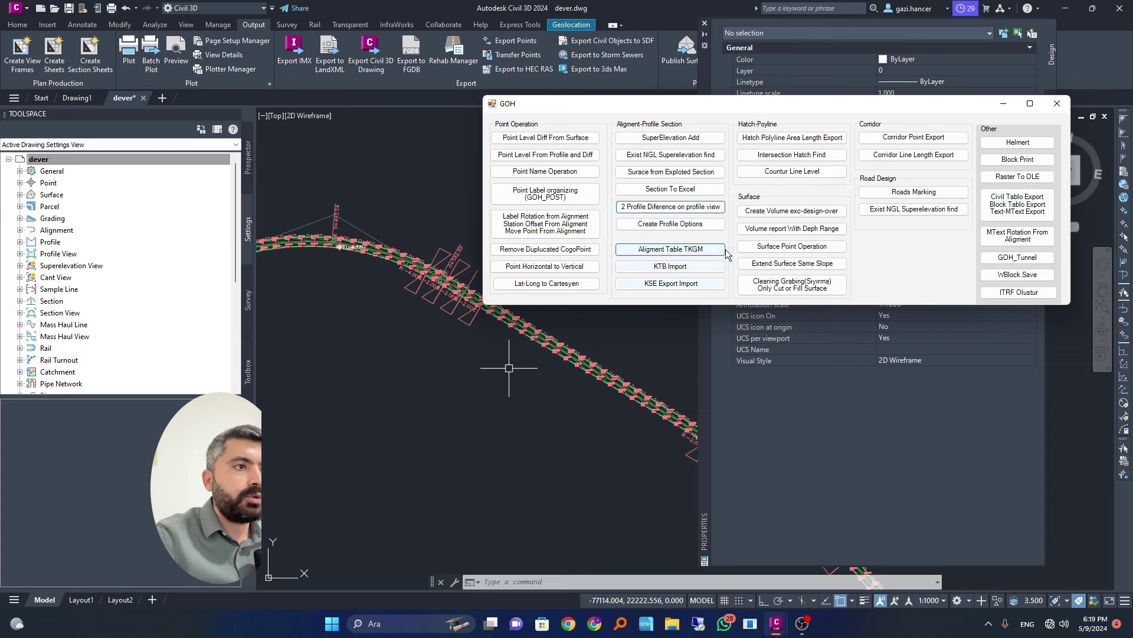
{"action": "left_click", "coordinate": [670, 224]}
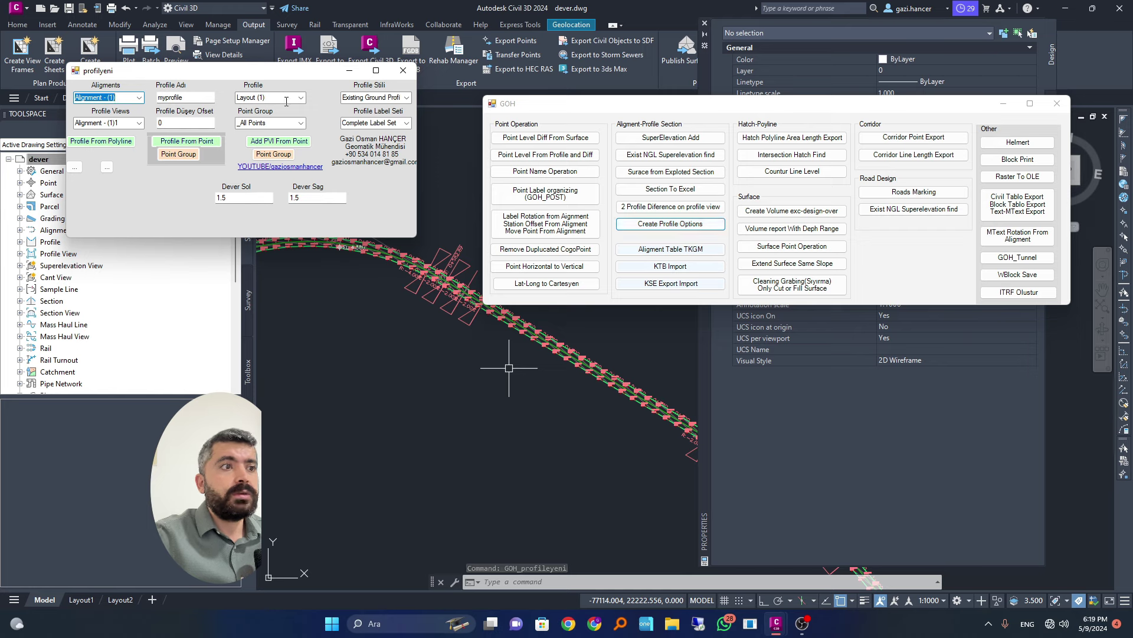
{"action": "left_click_drag", "start_coordinate": [264, 72], "coordinate": [503, 169]}
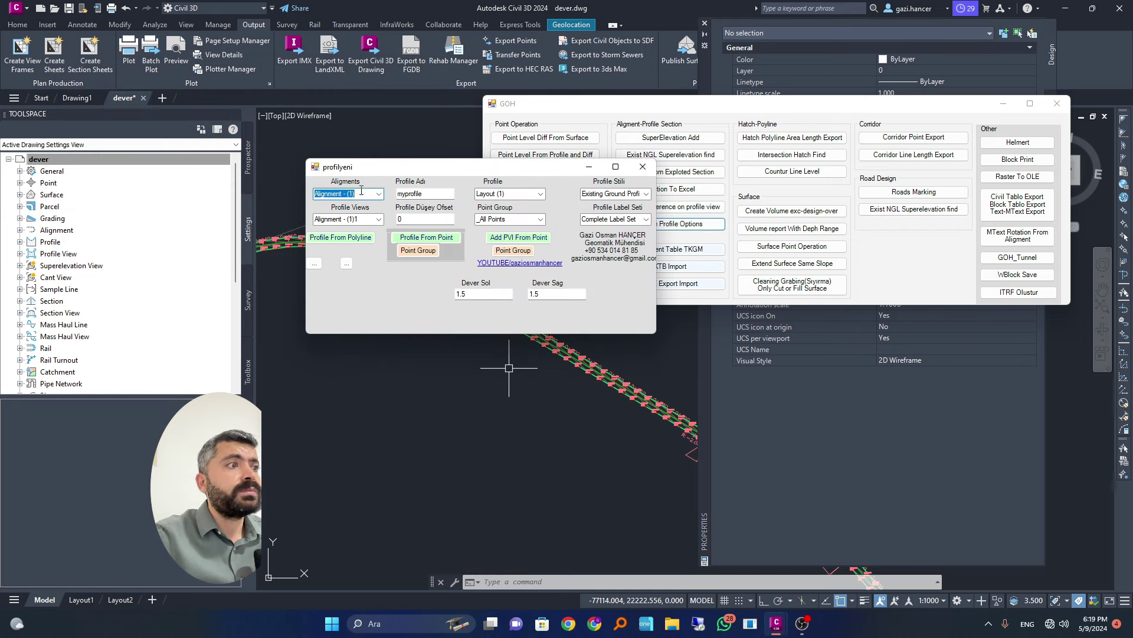
{"action": "left_click", "coordinate": [378, 193]}
{"action": "left_click", "coordinate": [345, 204]}
{"action": "left_click", "coordinate": [378, 219]}
{"action": "left_click", "coordinate": [345, 231]}
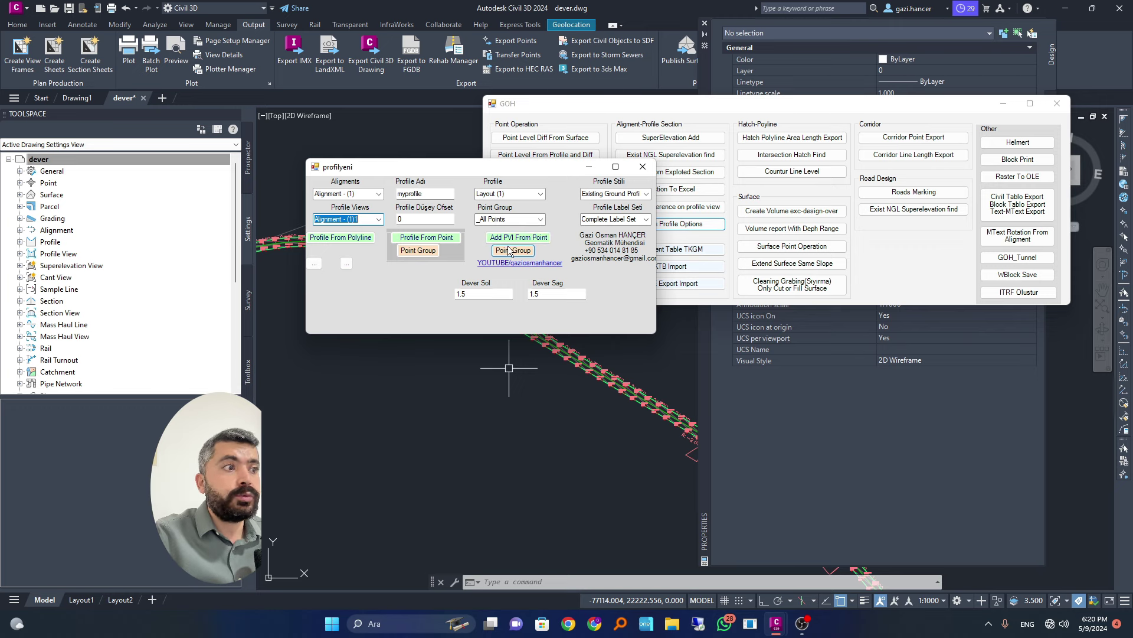
{"action": "left_click", "coordinate": [642, 166]}
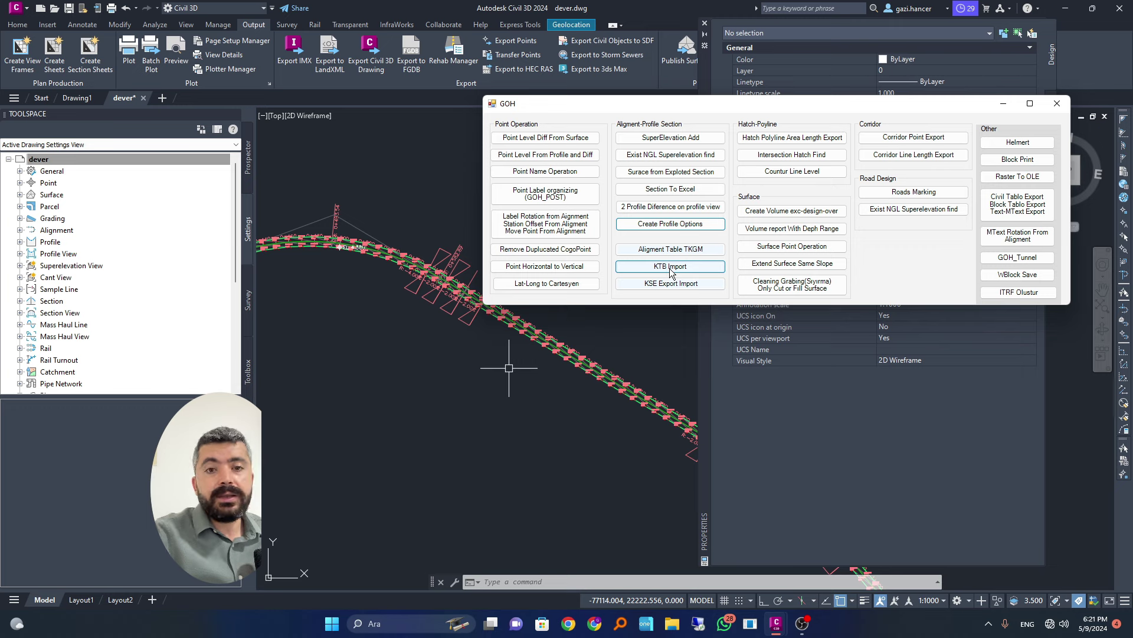
Review the Hatch Polyline Area Length Export form, enabling its extra info option, and close it.
{"action": "scroll", "coordinate": [463, 333], "scroll_direction": "down", "scroll_amount": 2}
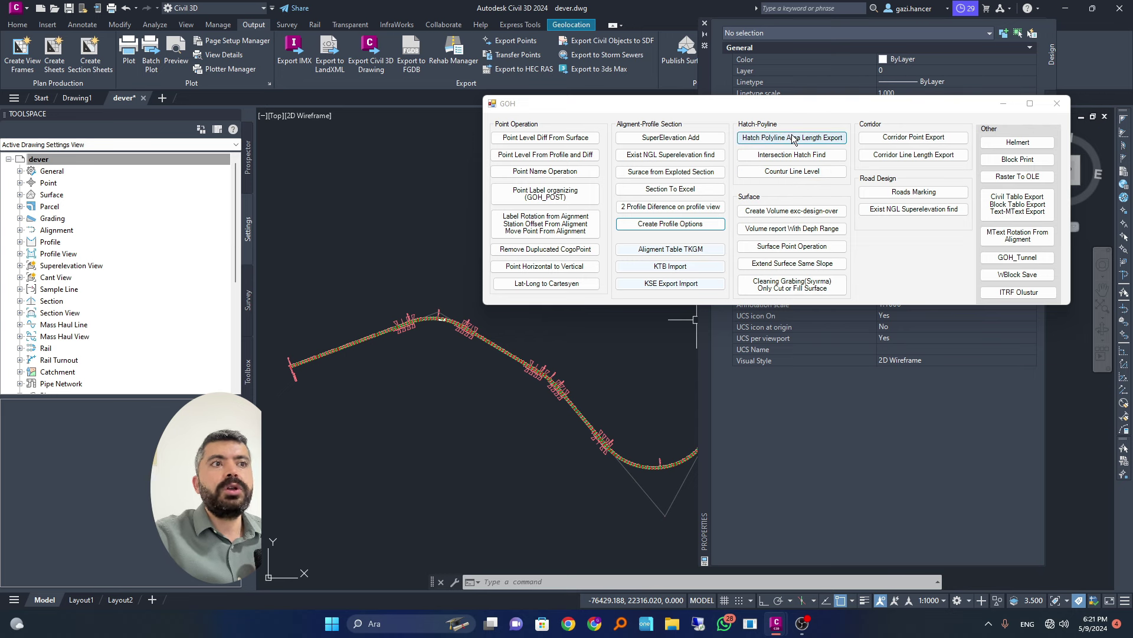
{"action": "scroll", "coordinate": [506, 374], "scroll_direction": "down", "scroll_amount": 3}
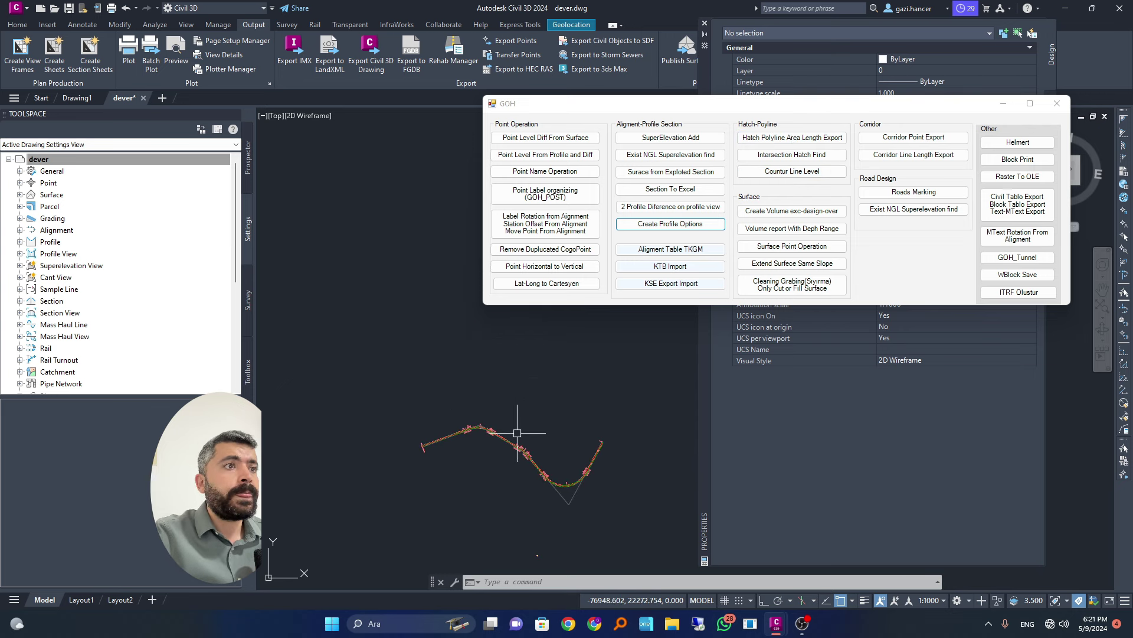
{"action": "left_click", "coordinate": [785, 138]}
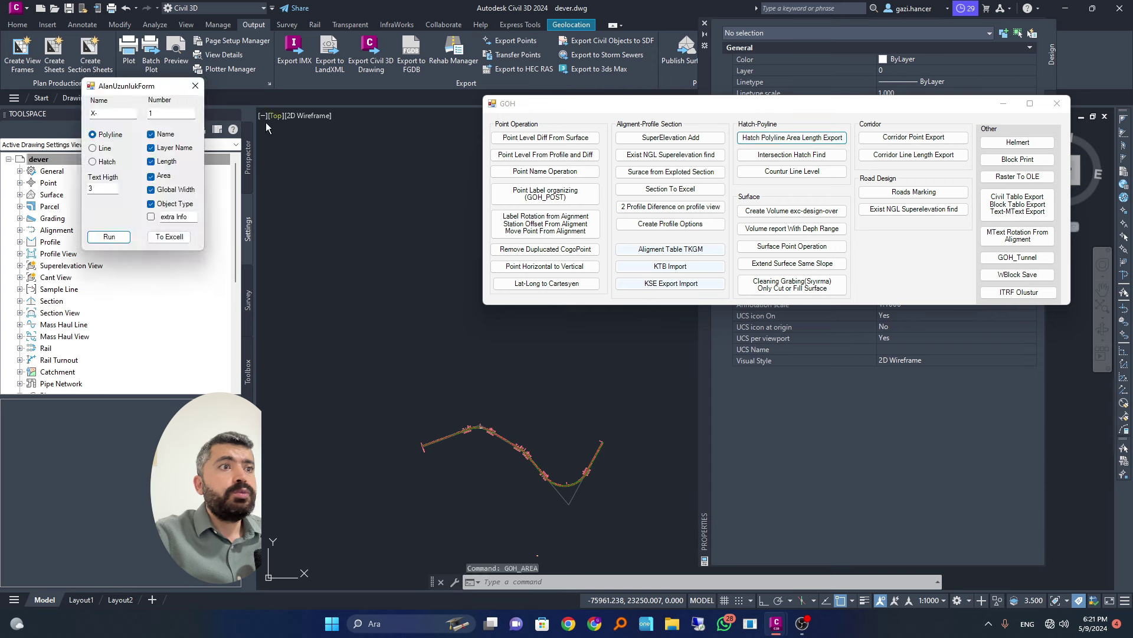
{"action": "left_click_drag", "start_coordinate": [118, 88], "coordinate": [400, 99]}
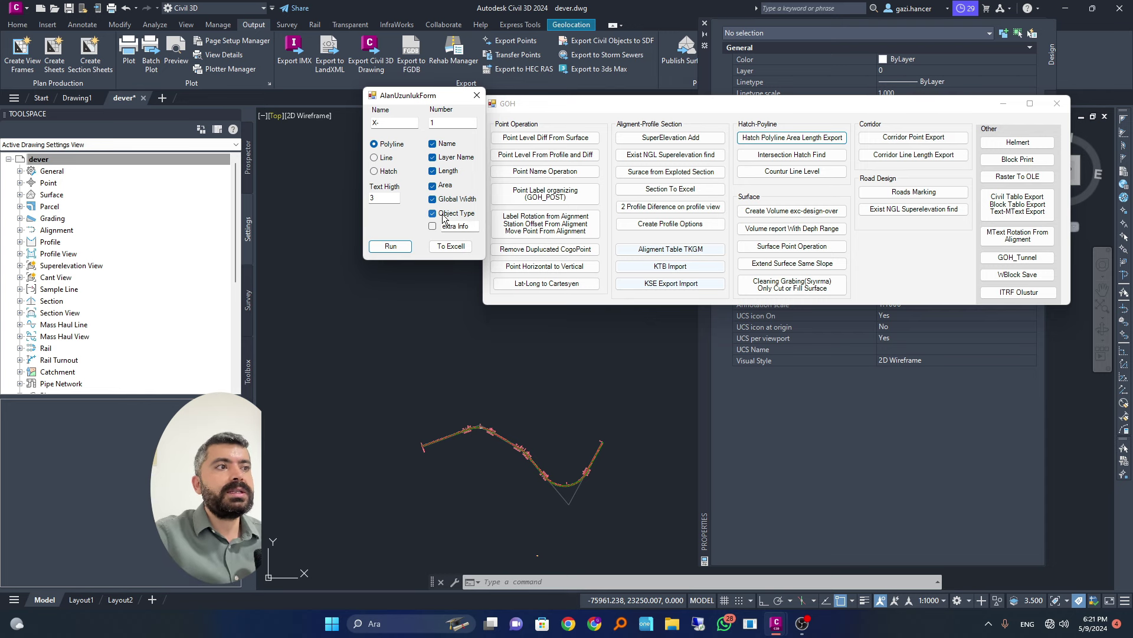
{"action": "left_click_drag", "start_coordinate": [470, 227], "coordinate": [428, 227]}
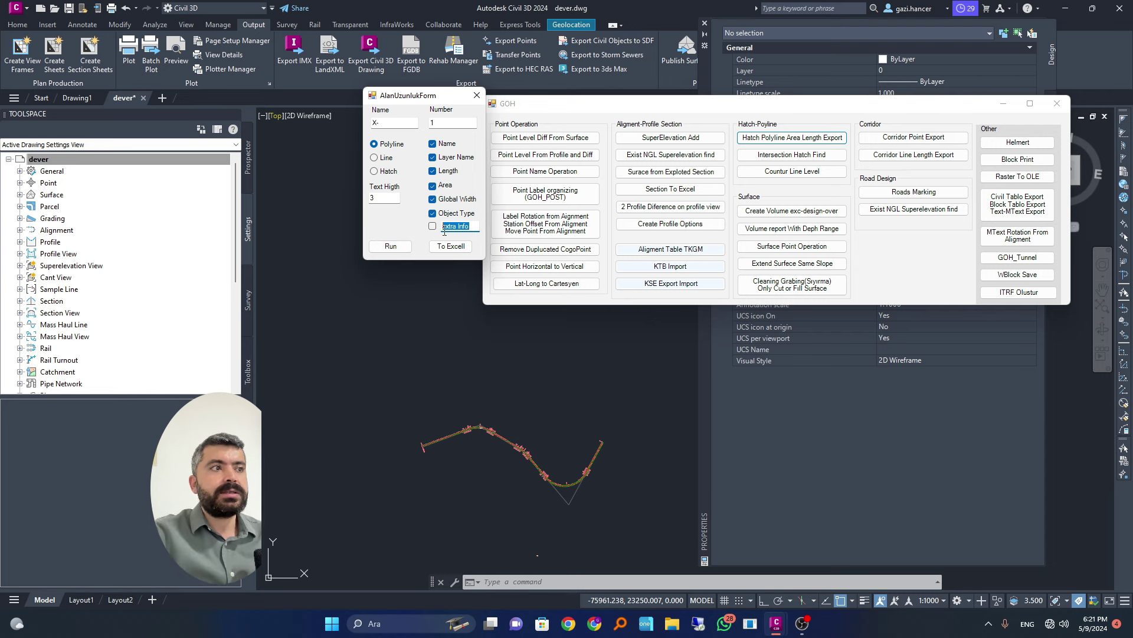
{"action": "left_click", "coordinate": [432, 228]}
{"action": "left_click_drag", "start_coordinate": [474, 226], "coordinate": [425, 225]}
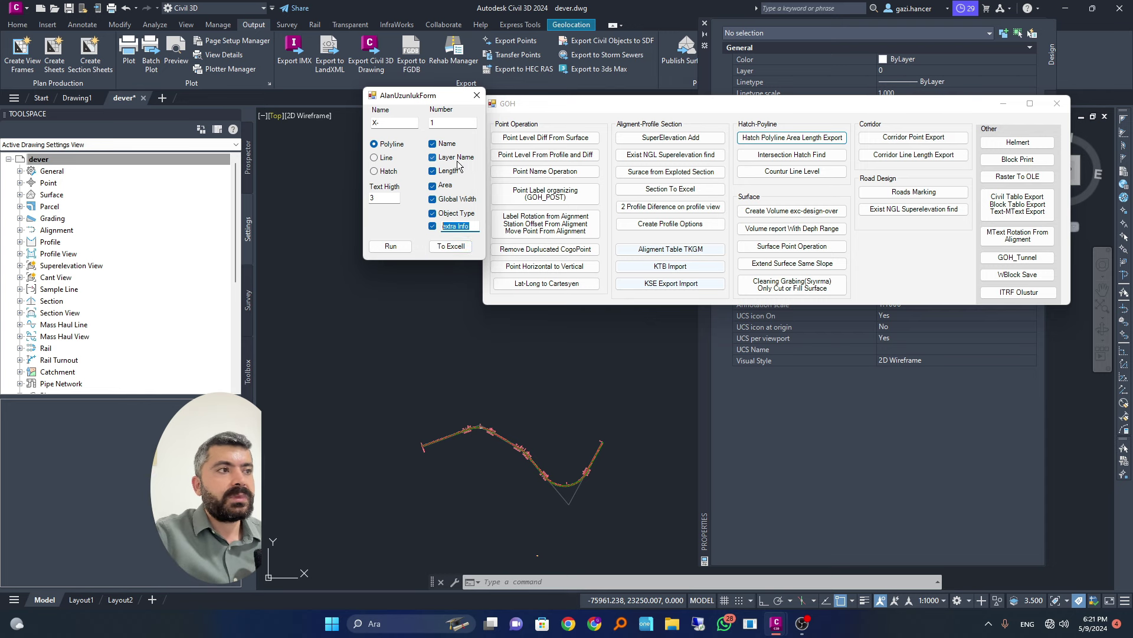
{"action": "left_click", "coordinate": [477, 95]}
Open the Intersection Hatch Find form and draw a closed self-crossing bow-tie polyline above the road alignment.
{"action": "left_click", "coordinate": [792, 154]}
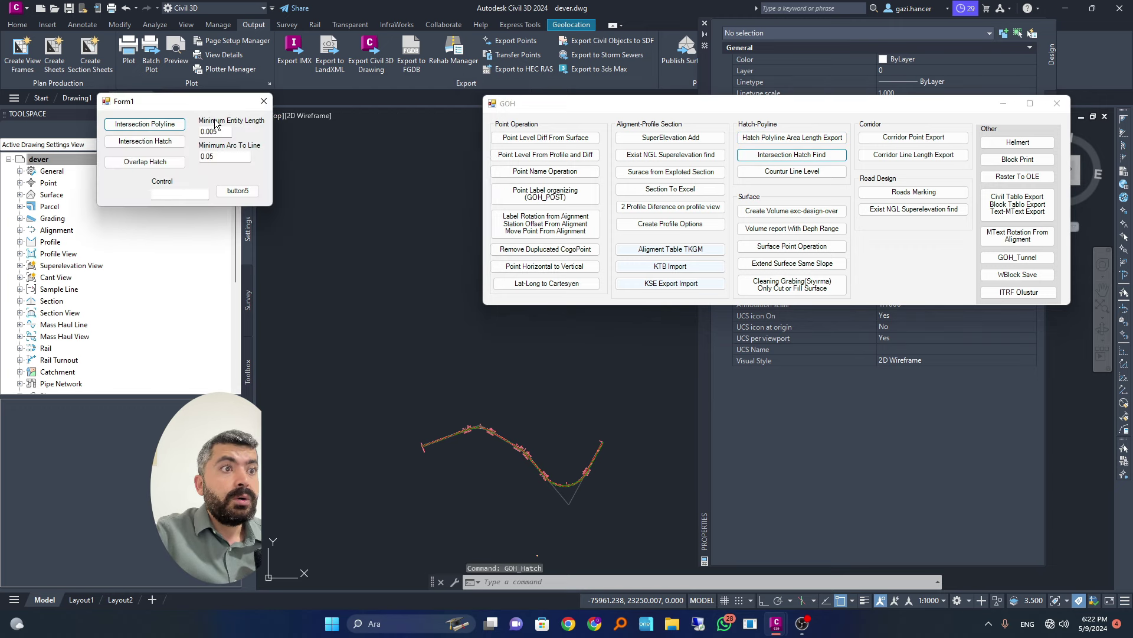
{"action": "left_click_drag", "start_coordinate": [158, 102], "coordinate": [308, 161]}
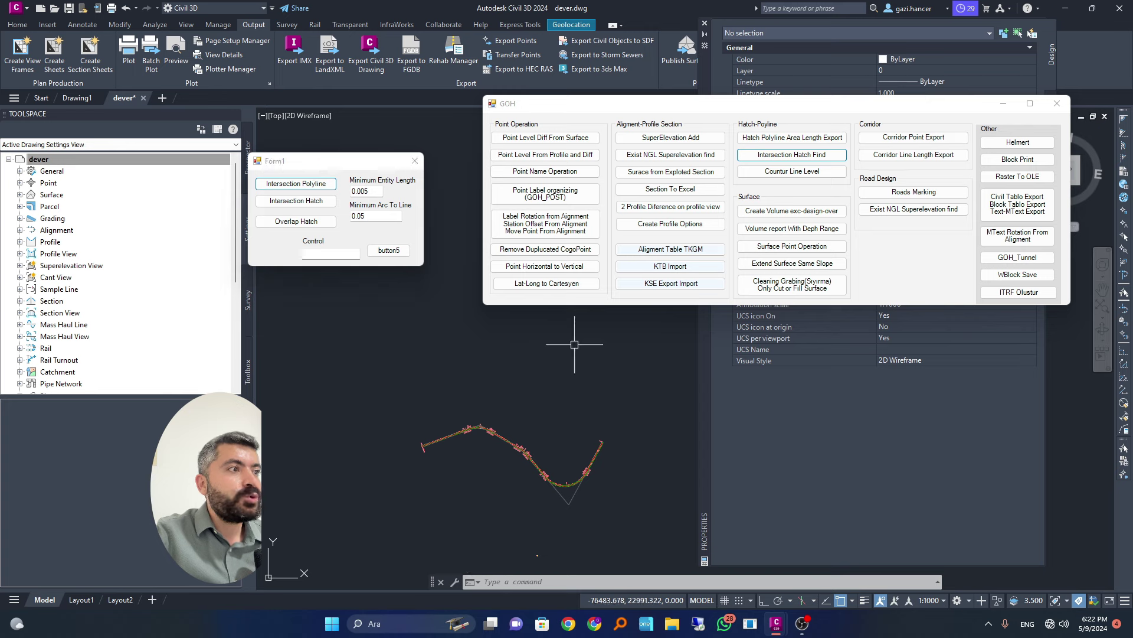
{"action": "scroll", "coordinate": [576, 359], "scroll_direction": "down", "scroll_amount": 4}
{"action": "scroll", "coordinate": [560, 366], "scroll_direction": "up", "scroll_amount": 4}
{"action": "type", "text": "pll"}
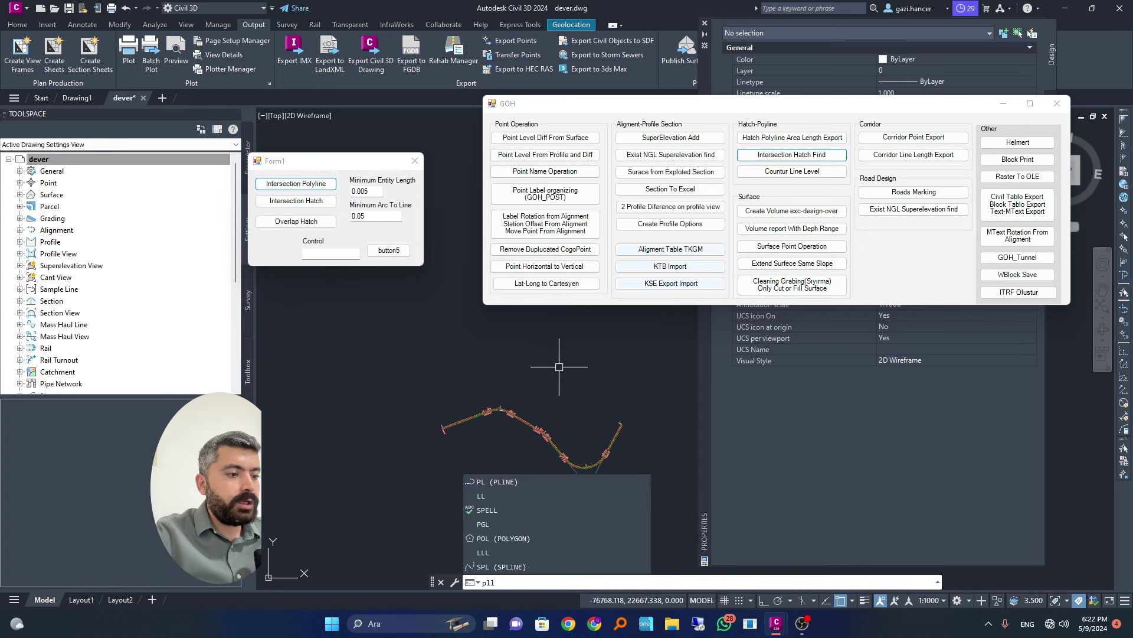
{"action": "key", "text": "Return"}
{"action": "left_click", "coordinate": [553, 399]}
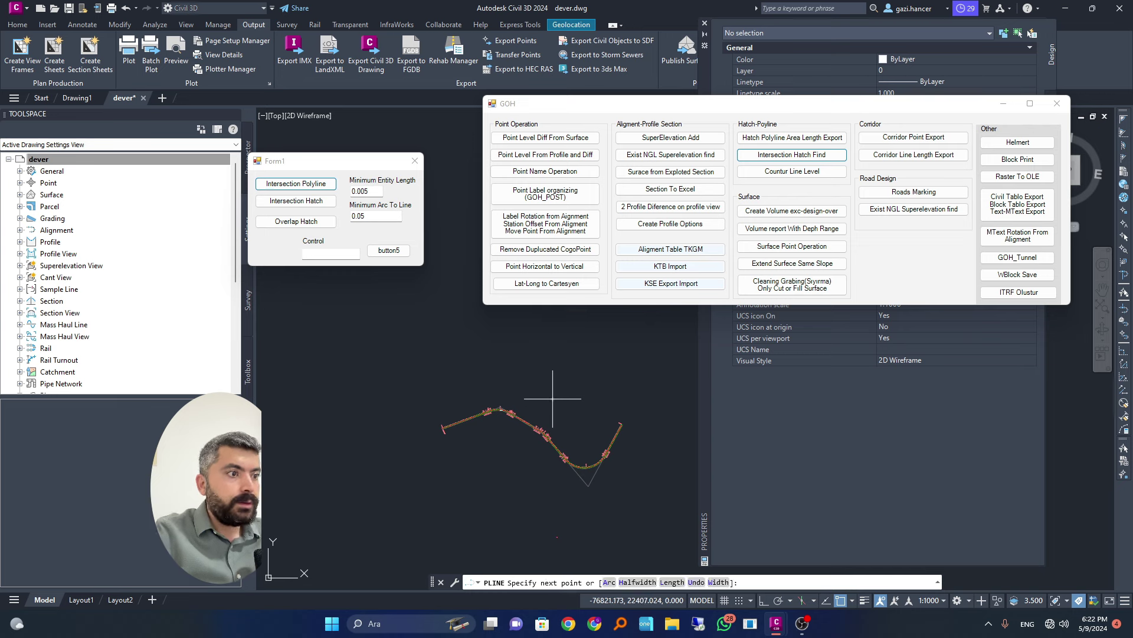
{"action": "left_click", "coordinate": [581, 371]}
{"action": "left_click", "coordinate": [594, 399]}
{"action": "left_click", "coordinate": [550, 381]}
{"action": "key", "text": "Return"}
Fill the bow-tie polyline with a solid hatch and check the hatch's geometry properties.
{"action": "type", "text": "h"}
{"action": "key", "text": "Return"}
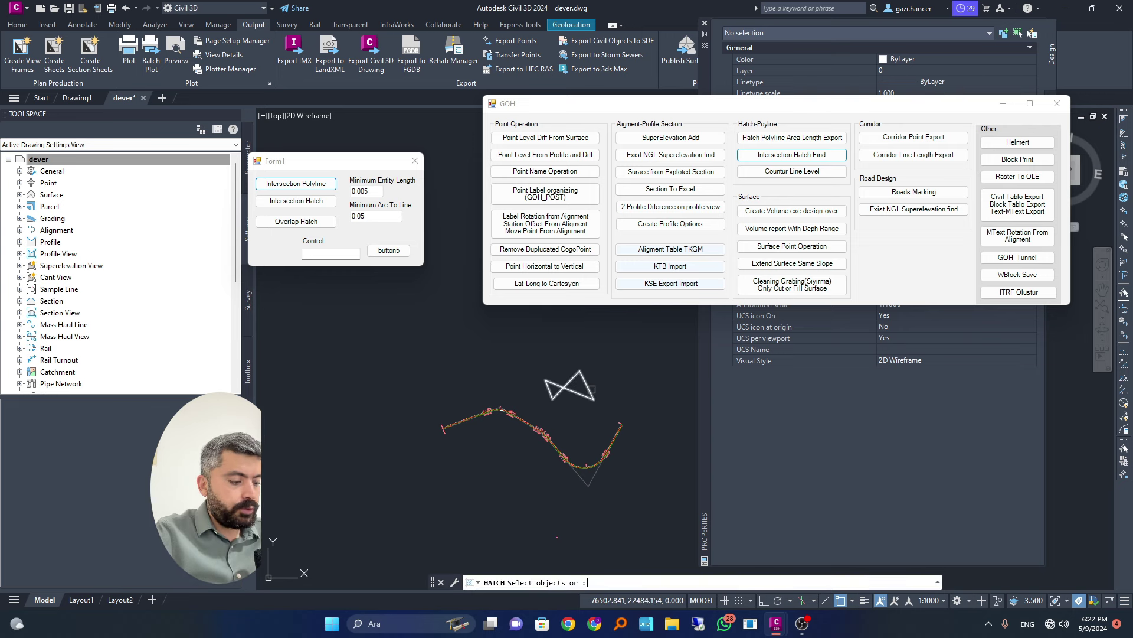
{"action": "left_click", "coordinate": [592, 389]}
{"action": "key", "text": "Return"}
{"action": "scroll", "coordinate": [591, 388], "scroll_direction": "up", "scroll_amount": 4}
{"action": "left_click", "coordinate": [579, 382]}
{"action": "left_click", "coordinate": [549, 394]}
{"action": "left_click_drag", "start_coordinate": [908, 107], "coordinate": [821, 37]}
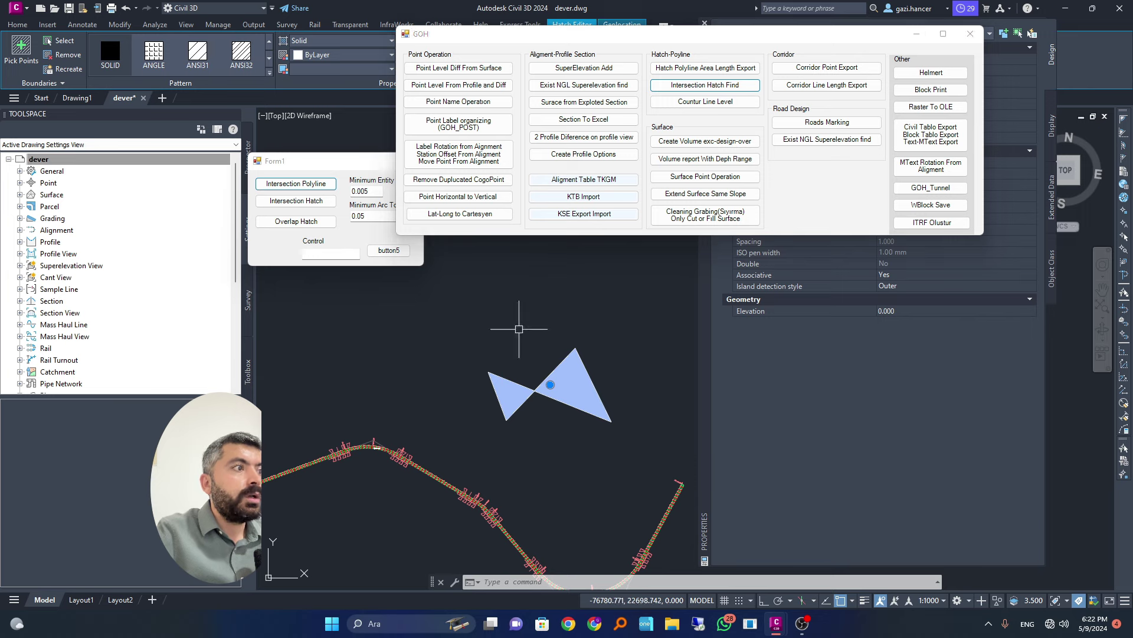
{"action": "key", "text": "Escape"}
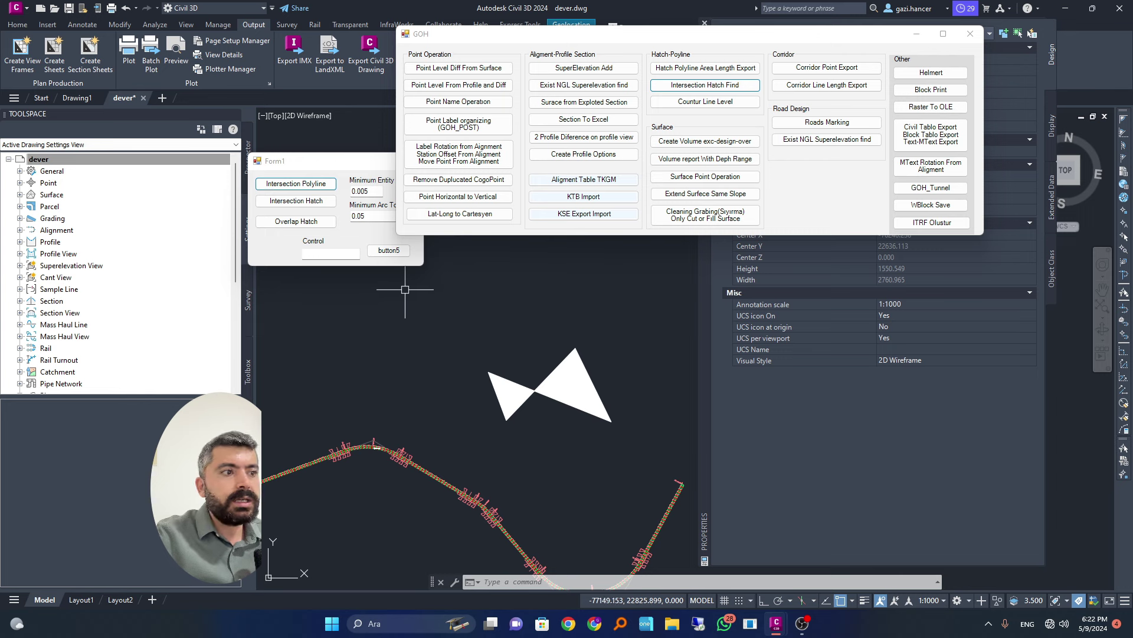
Run Intersection Hatch on the bow-tie hatch, and check its area, its crossing point, and the minimum entity length and arc-to-line settings.
{"action": "left_click", "coordinate": [296, 201]}
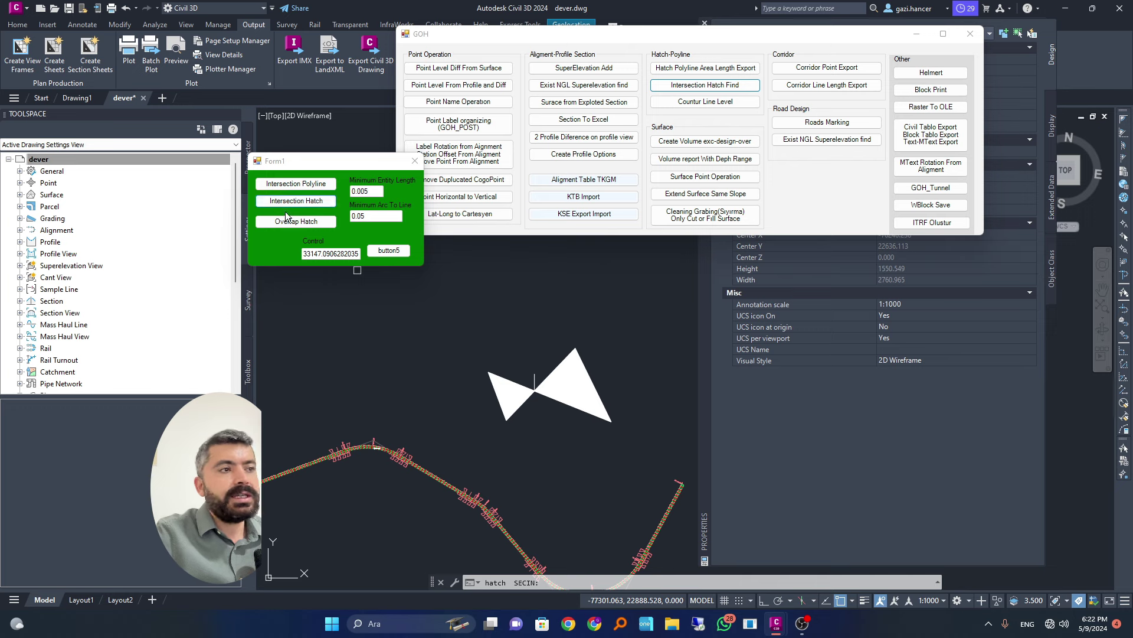
{"action": "left_click", "coordinate": [568, 388]}
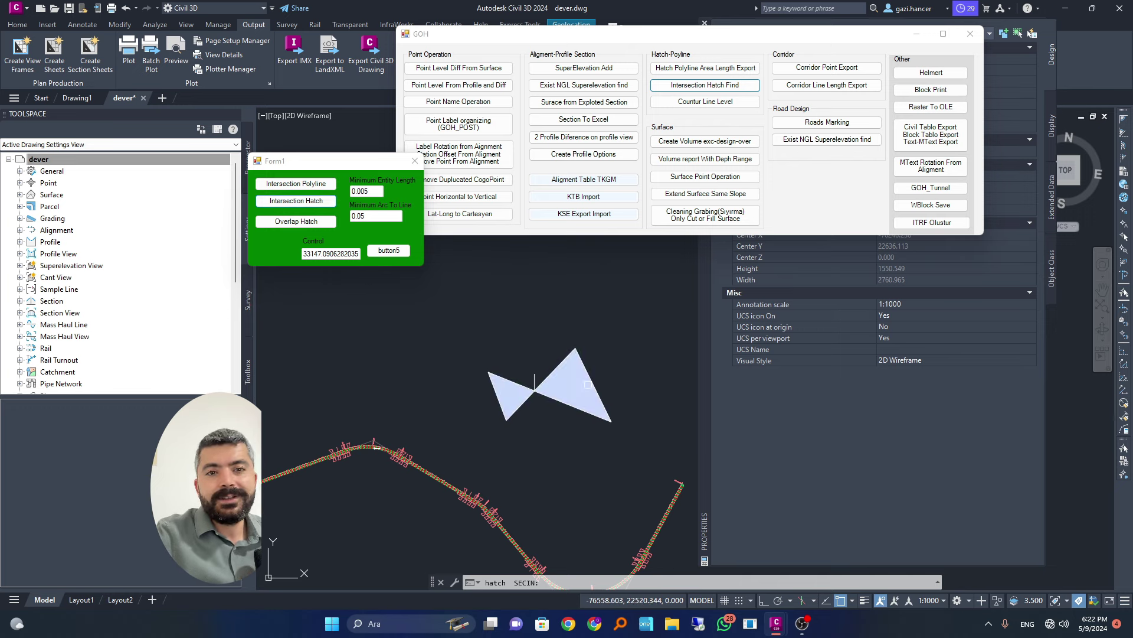
{"action": "left_click", "coordinate": [567, 390]}
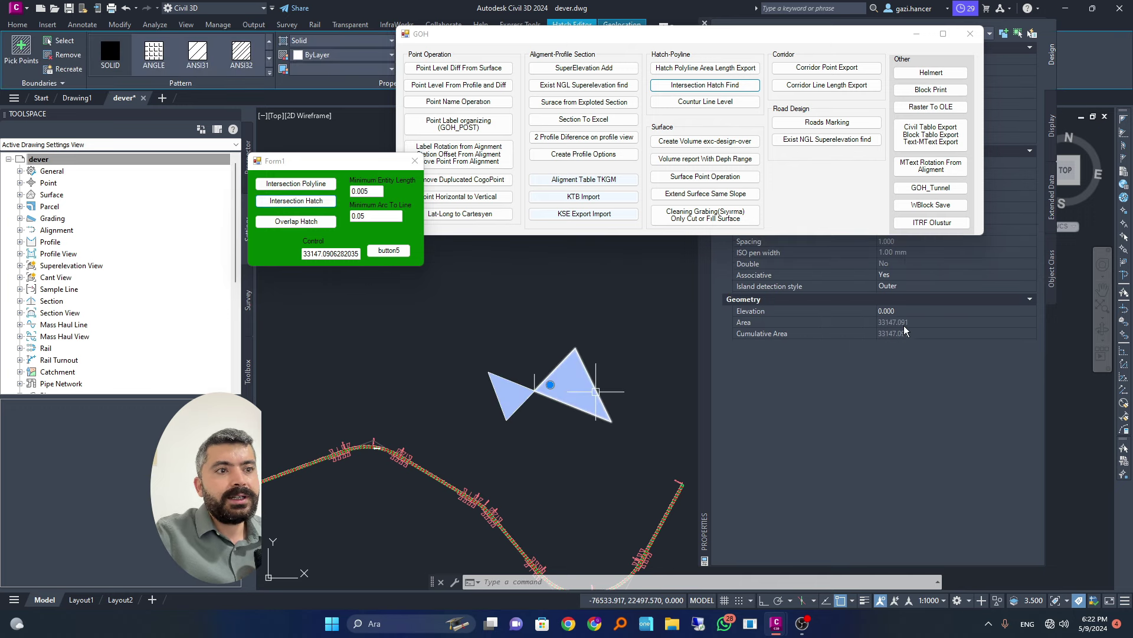
{"action": "key", "text": "Escape"}
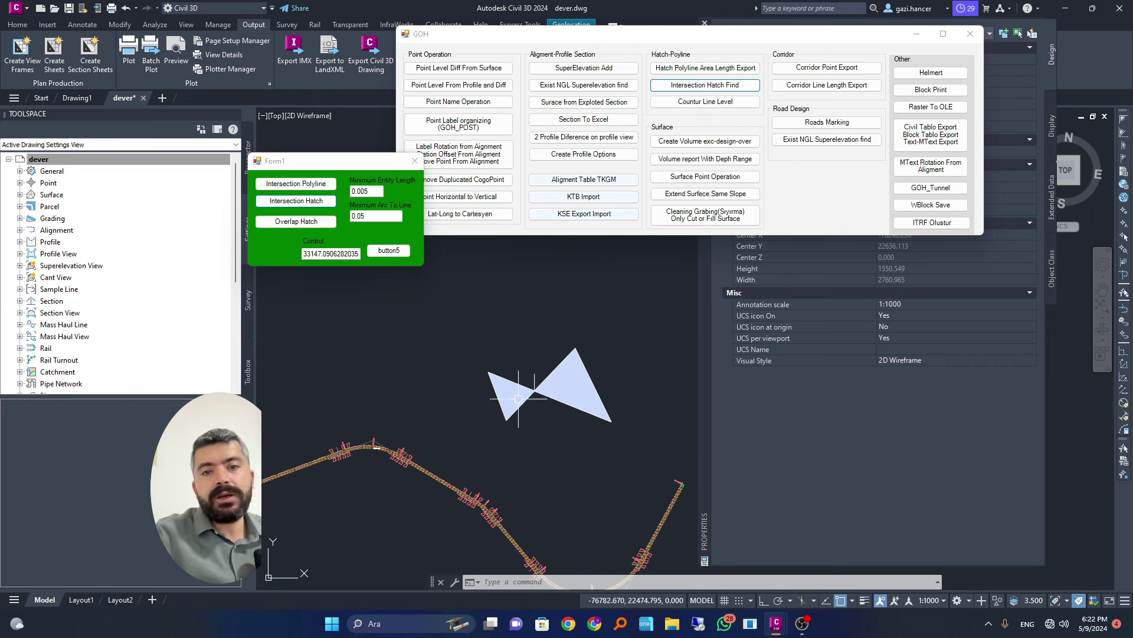
{"action": "scroll", "coordinate": [536, 359], "scroll_direction": "up", "scroll_amount": 3}
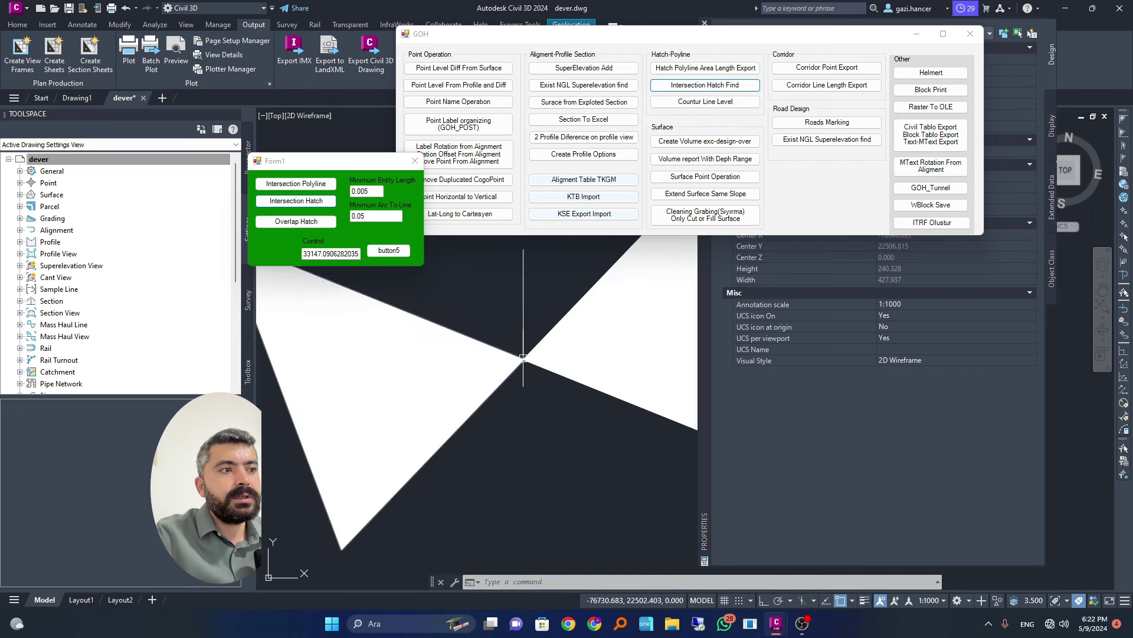
{"action": "scroll", "coordinate": [523, 364], "scroll_direction": "down", "scroll_amount": 3}
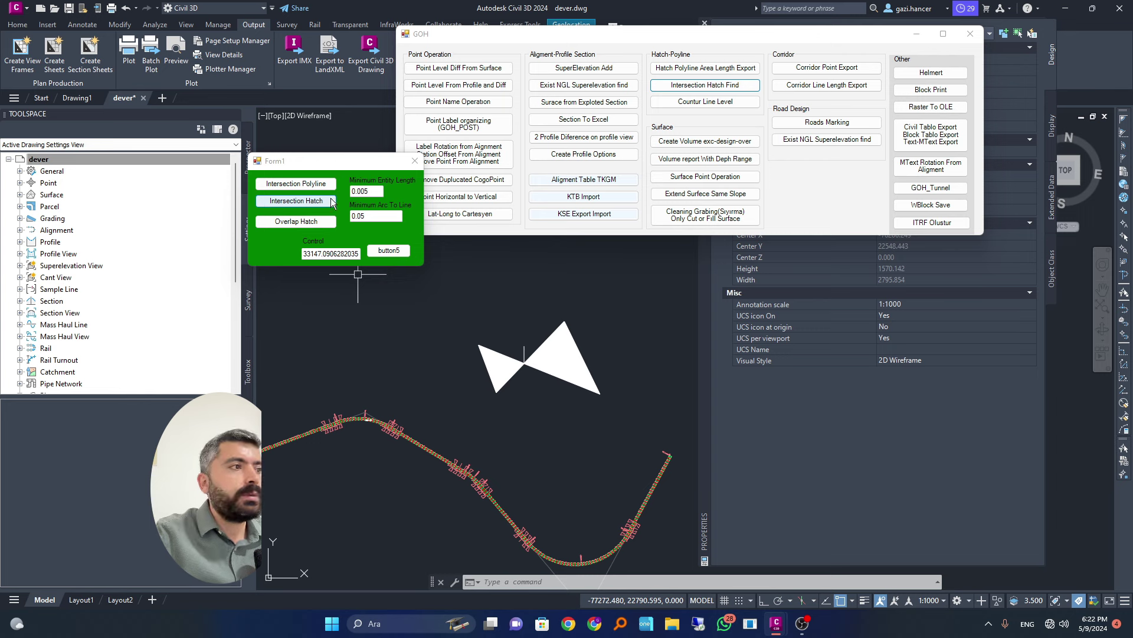
{"action": "double_click", "coordinate": [379, 192]}
{"action": "left_click", "coordinate": [372, 215]}
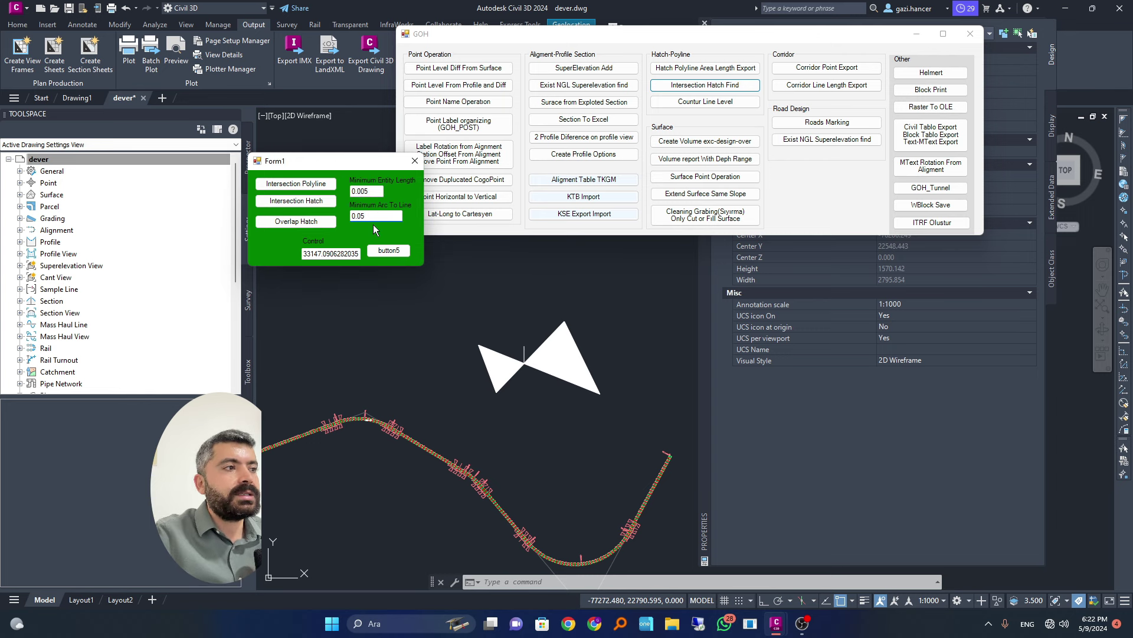
Check the minimum entity length setting, close the hatch intersection form, and open the Countur Line Level form beside the drawing area.
{"action": "double_click", "coordinate": [376, 192]}
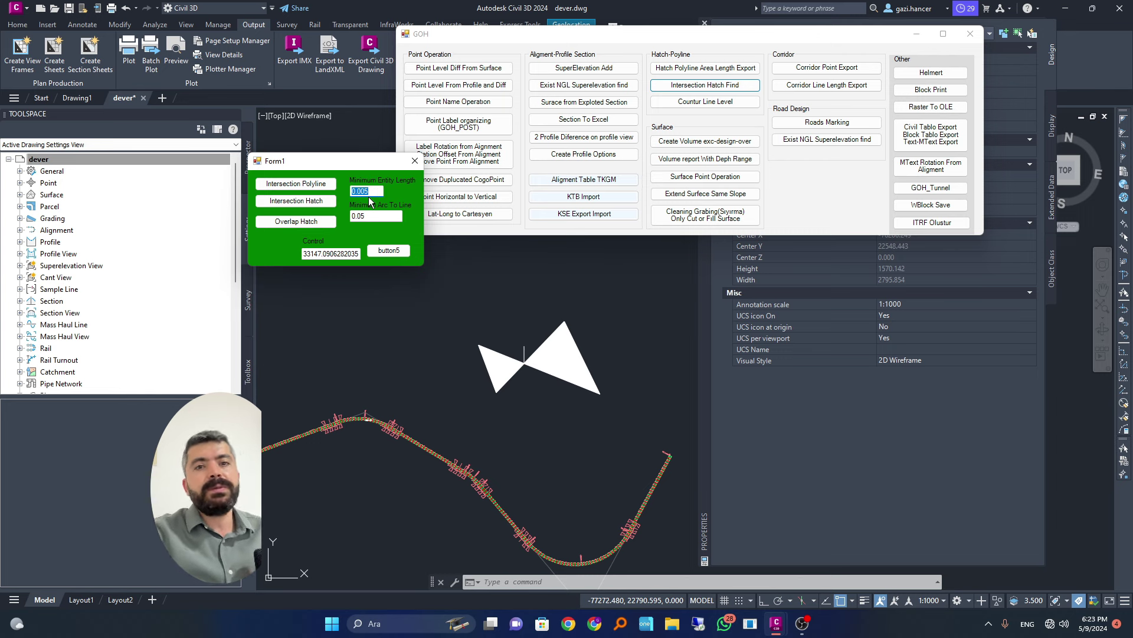
{"action": "left_click", "coordinate": [413, 163]}
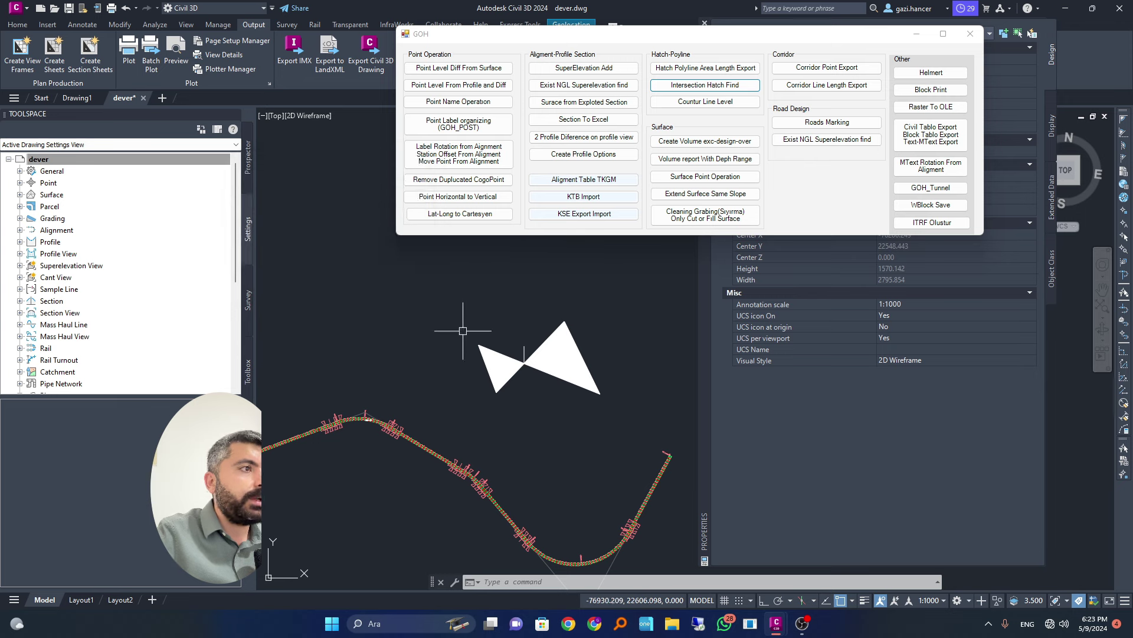
{"action": "left_click", "coordinate": [715, 102]}
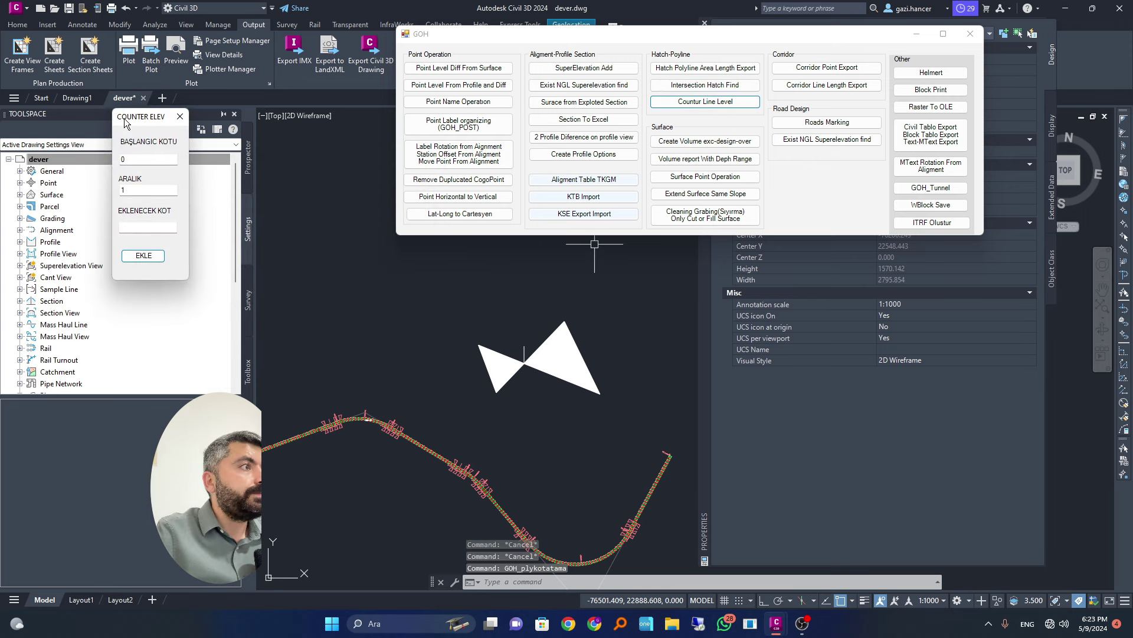
{"action": "left_click_drag", "start_coordinate": [126, 123], "coordinate": [388, 115]}
Draw two open, chevron-shaped polylines, one outside the other, above the bow-tie hatch.
{"action": "scroll", "coordinate": [494, 328], "scroll_direction": "down", "scroll_amount": 4}
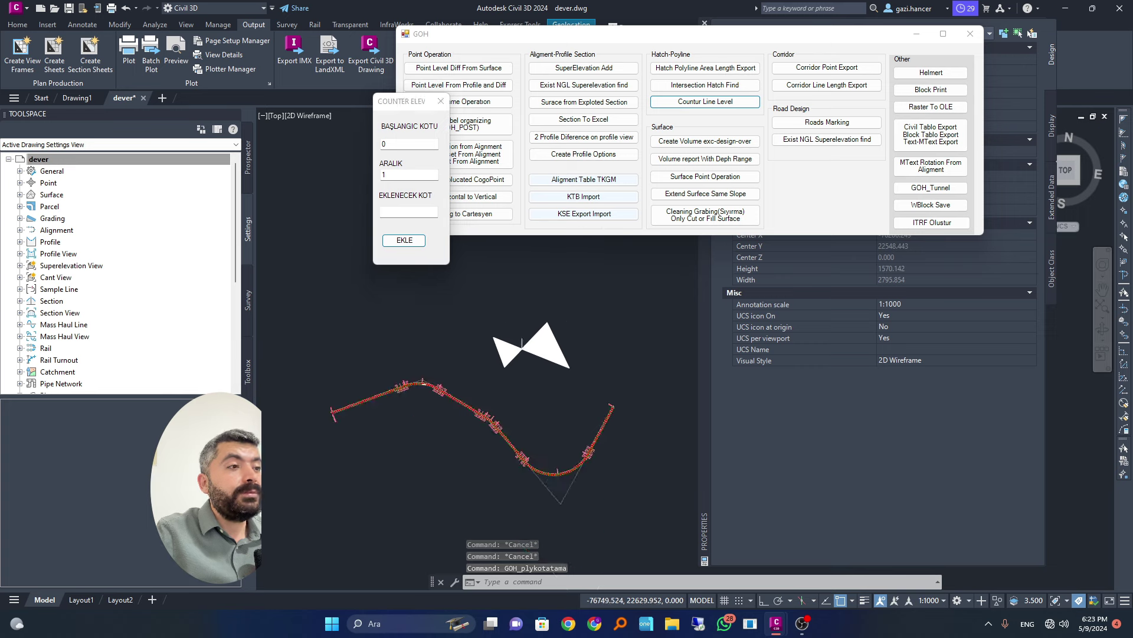
{"action": "type", "text": "pln"}
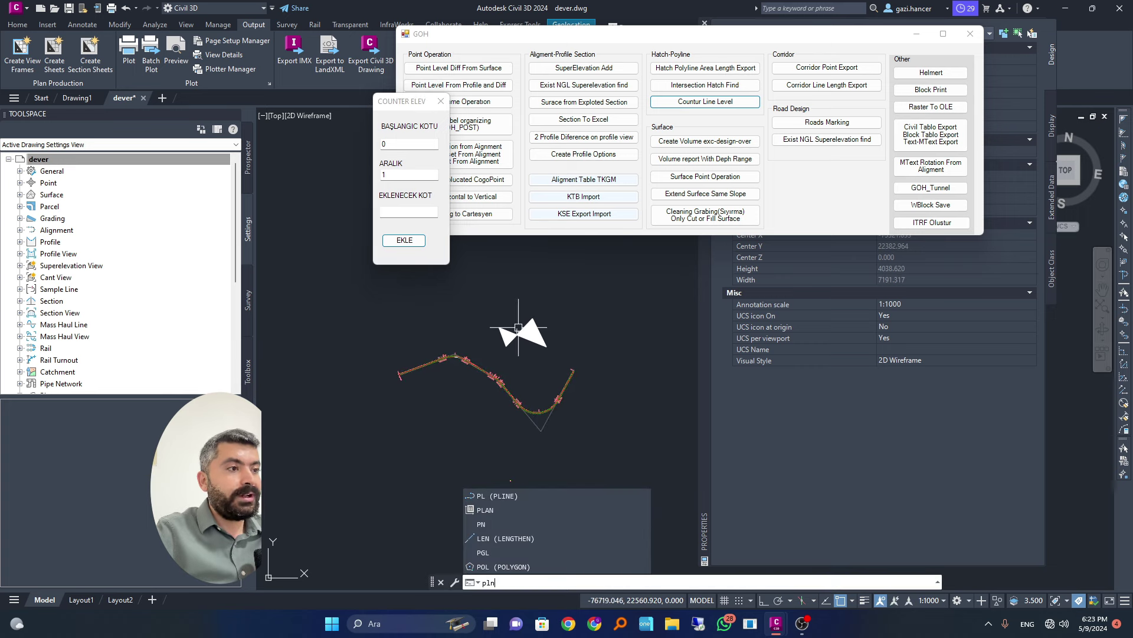
{"action": "key", "text": "Return"}
{"action": "left_click", "coordinate": [555, 288]}
{"action": "scroll", "coordinate": [558, 285], "scroll_direction": "up", "scroll_amount": 3}
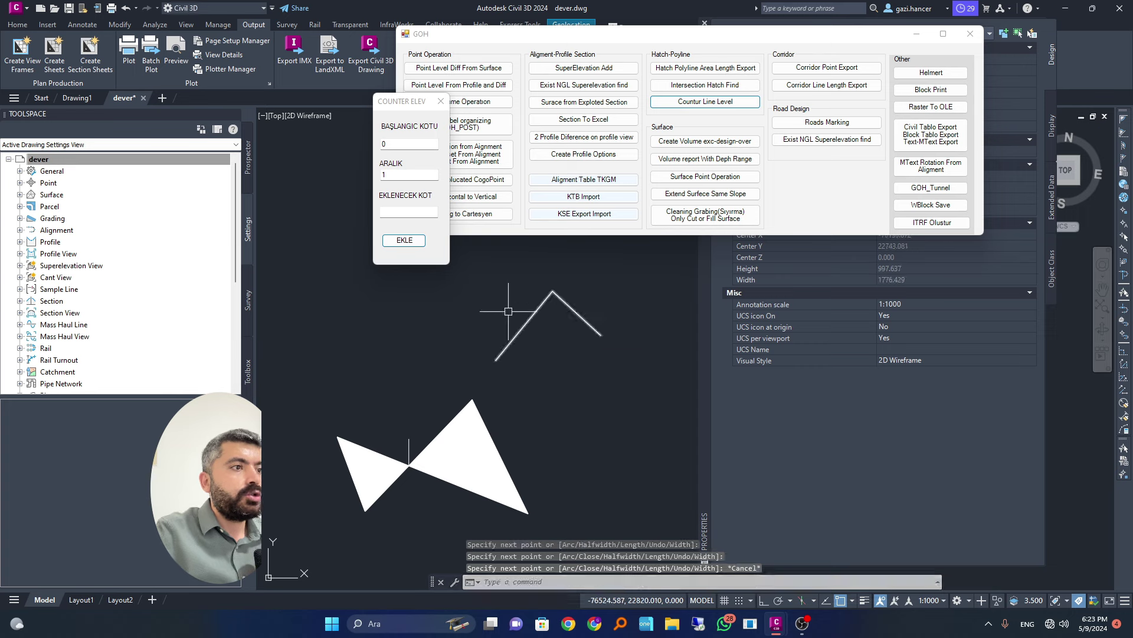
{"action": "left_click", "coordinate": [557, 265]}
{"action": "left_click", "coordinate": [613, 311]}
{"action": "key", "text": "Escape"}
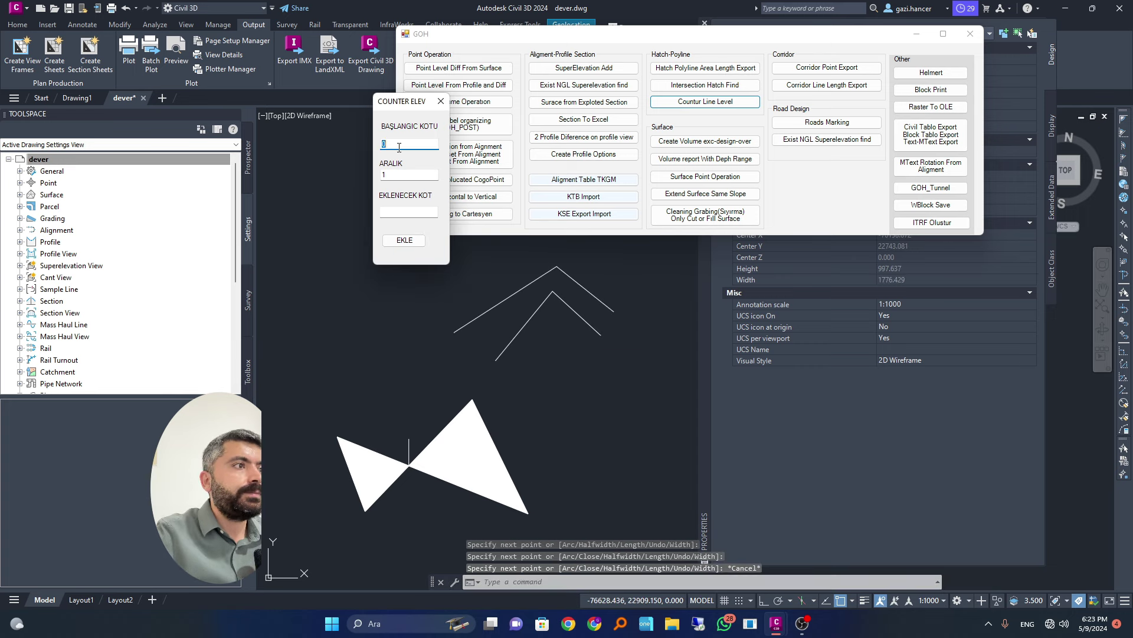
Set the starting elevation to 50 and assign elevations to the inner and outer chevron polylines at an interval of 1.
{"action": "type", "text": "50"}
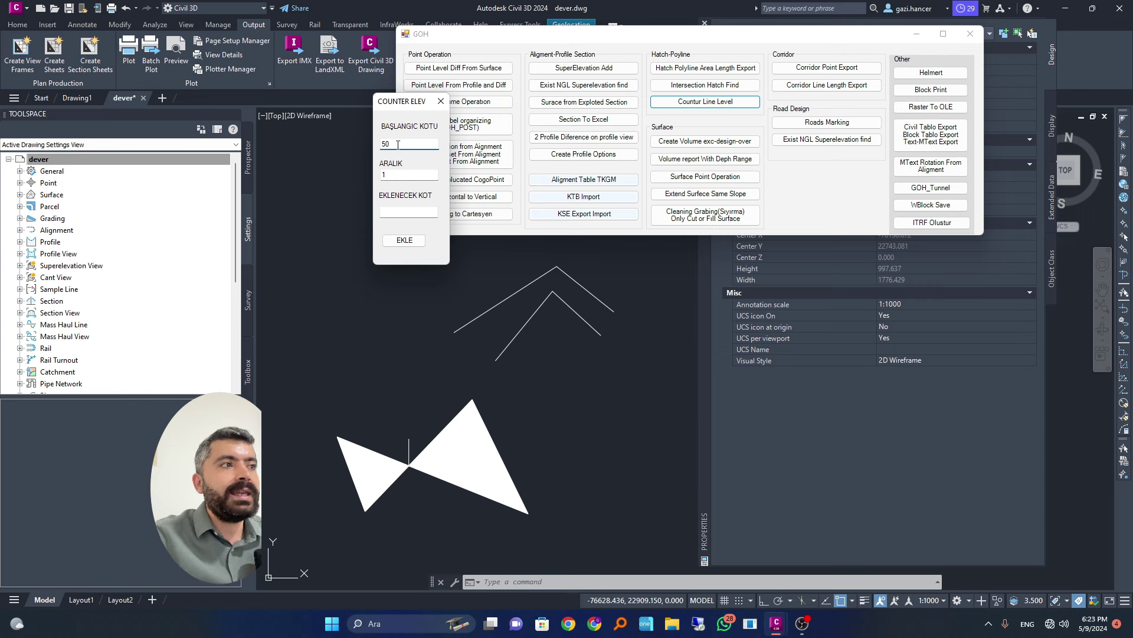
{"action": "left_click", "coordinate": [404, 240]}
{"action": "left_click", "coordinate": [533, 318]}
{"action": "left_click", "coordinate": [532, 281]}
{"action": "key", "text": "Escape"}
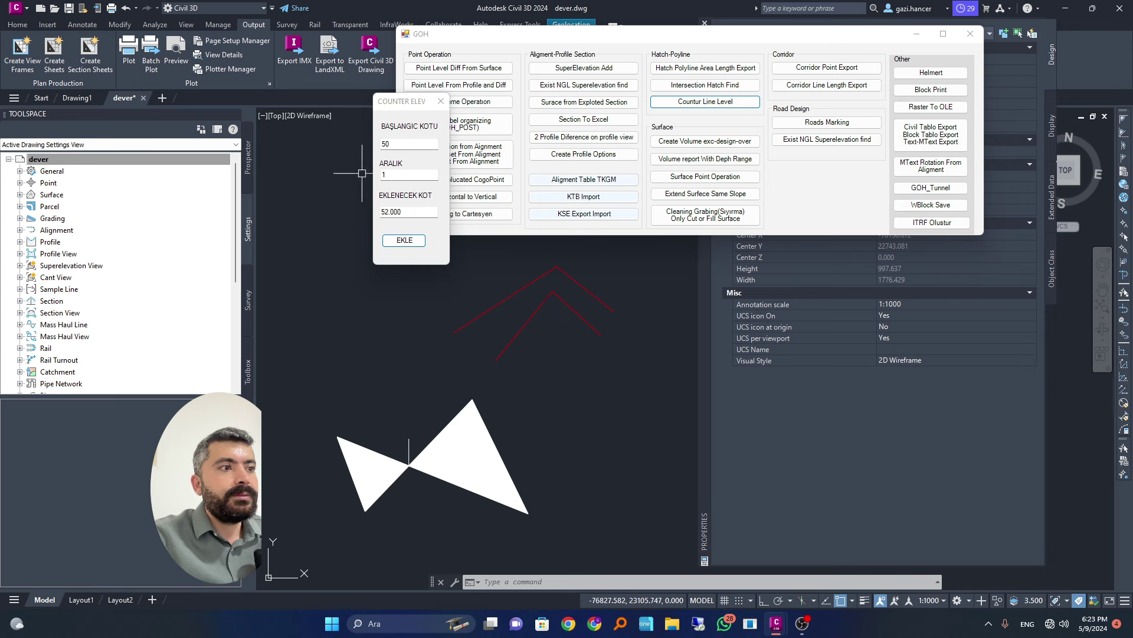
Check the elevation property of the inner and outer chevron polylines.
{"action": "left_click", "coordinate": [541, 304]}
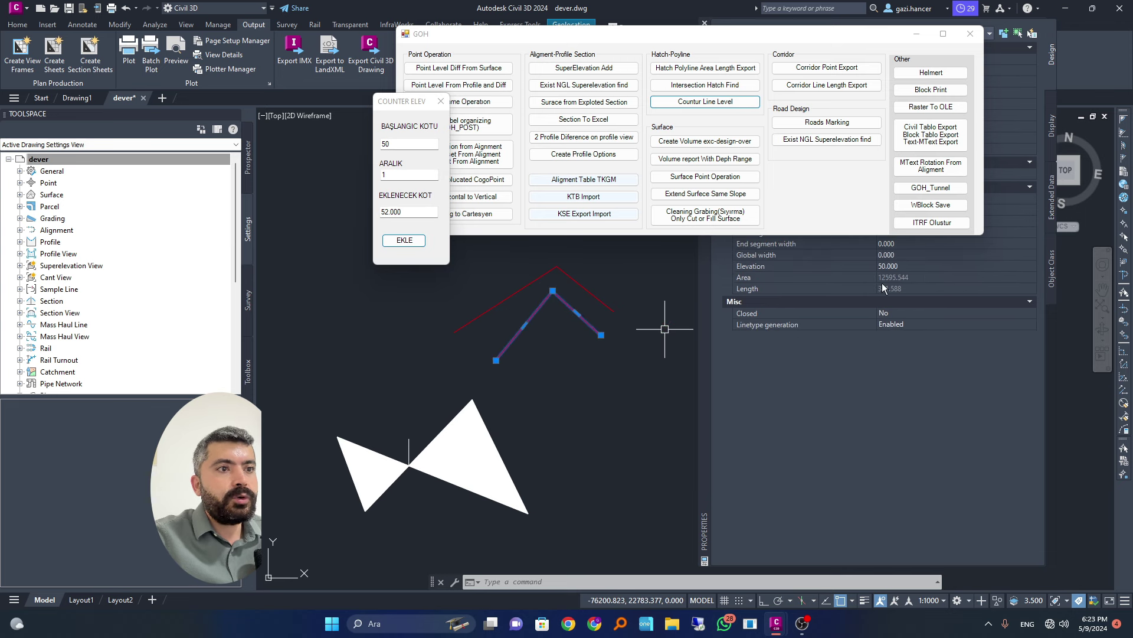
{"action": "key", "text": "Escape"}
{"action": "left_click", "coordinate": [603, 302]}
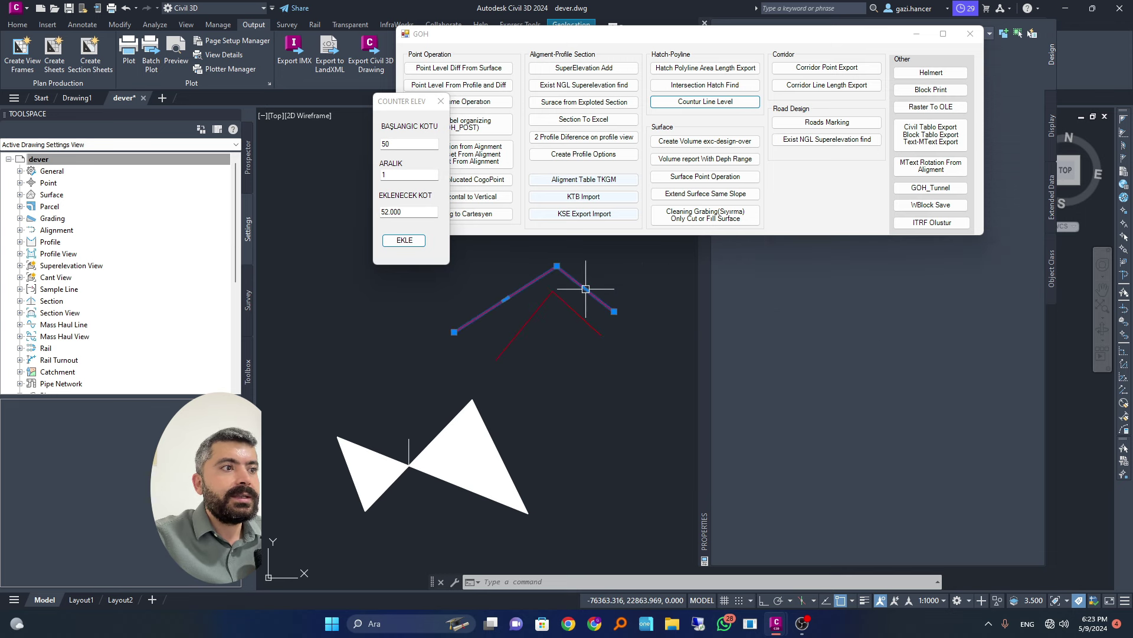
{"action": "key", "text": "Escape"}
{"action": "scroll", "coordinate": [673, 340], "scroll_direction": "down", "scroll_amount": 5}
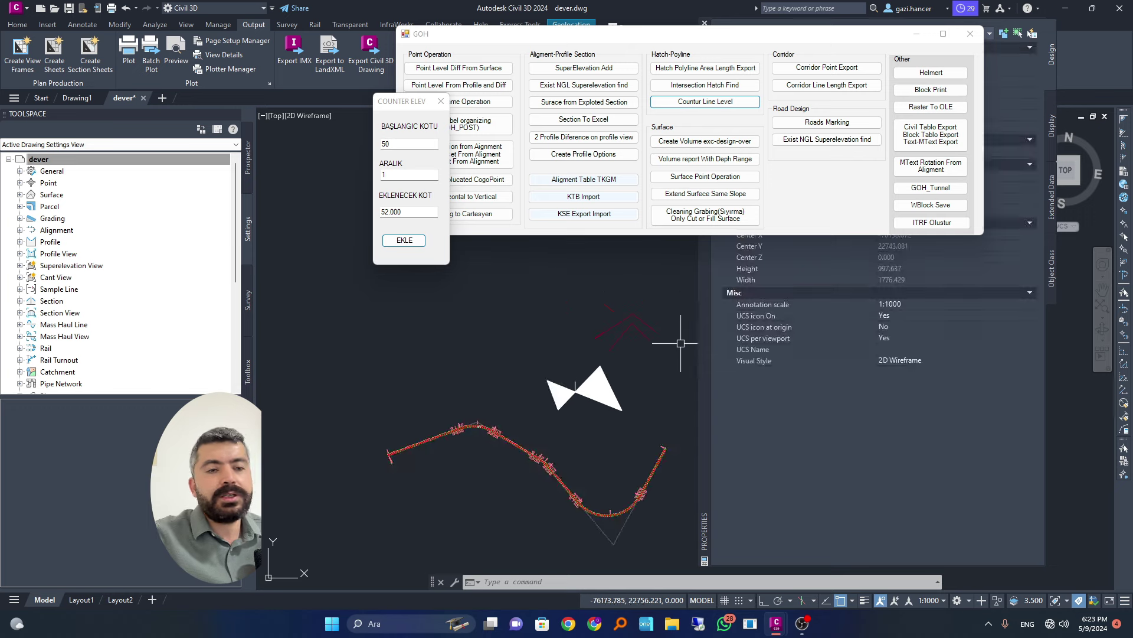
{"action": "scroll", "coordinate": [532, 291], "scroll_direction": "up", "scroll_amount": 2}
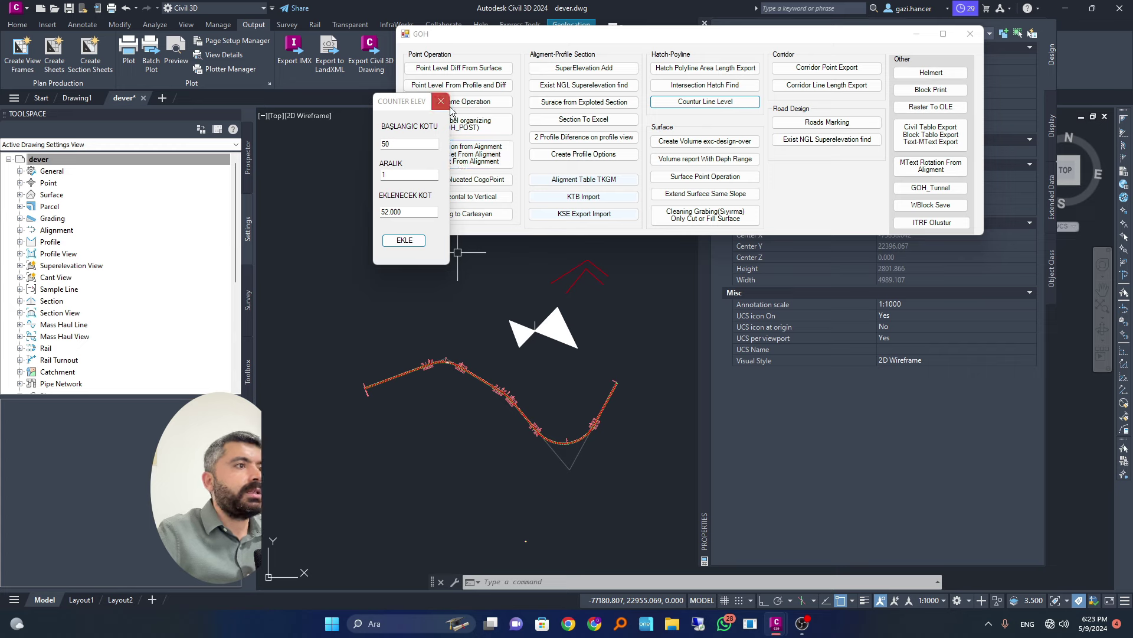
Close the contour elevation form, open the Create Volume exc-design-over and Volume report With Deph Range forms, and place them side by side.
{"action": "left_click", "coordinate": [440, 101]}
{"action": "left_click", "coordinate": [678, 142]}
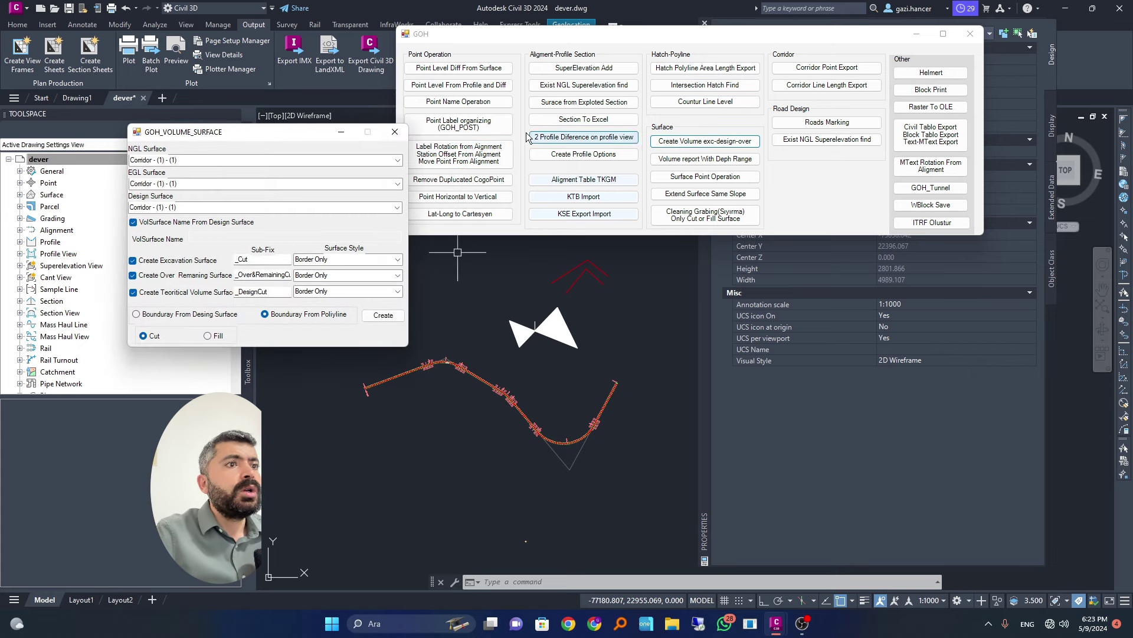
{"action": "left_click", "coordinate": [679, 159]}
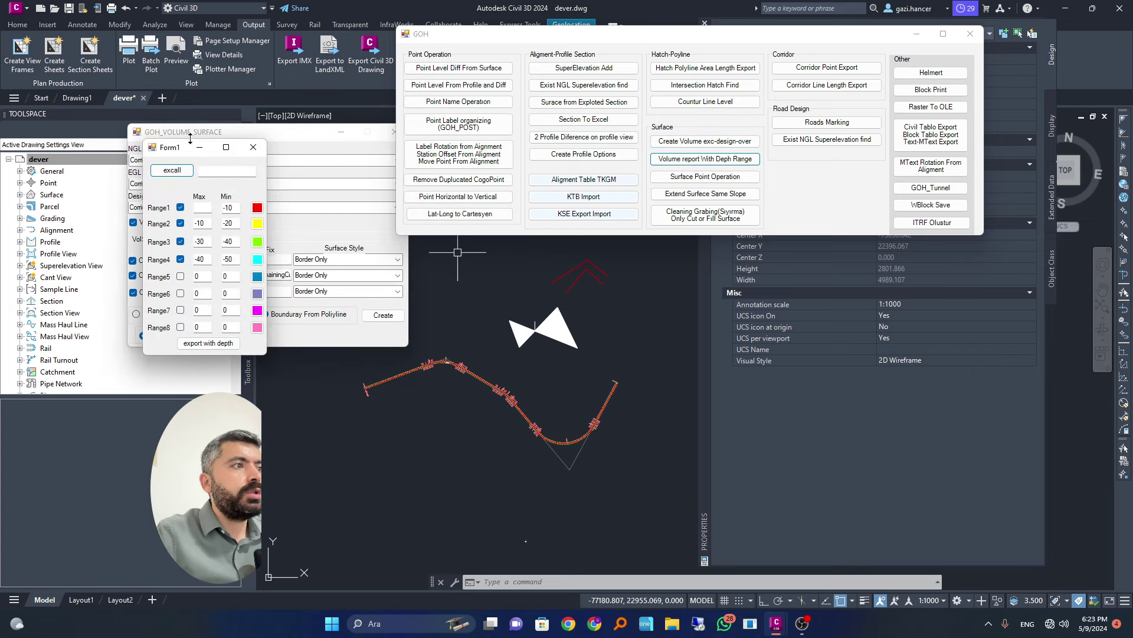
{"action": "left_click_drag", "start_coordinate": [152, 144], "coordinate": [47, 145]}
{"action": "left_click_drag", "start_coordinate": [218, 137], "coordinate": [264, 140]}
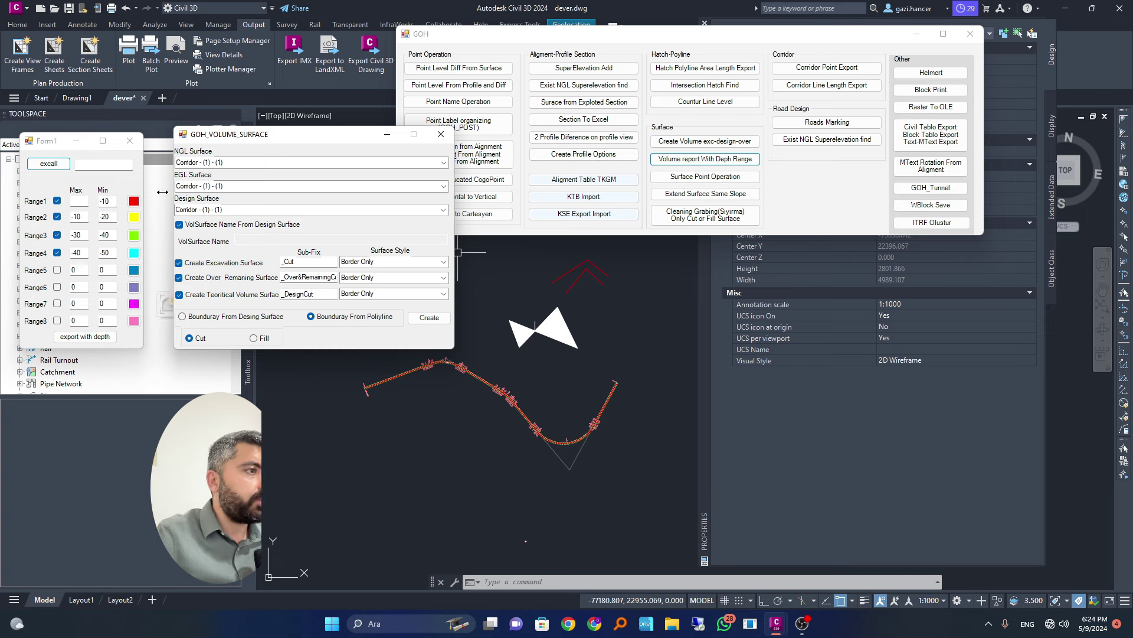
{"action": "left_click_drag", "start_coordinate": [42, 143], "coordinate": [63, 128]}
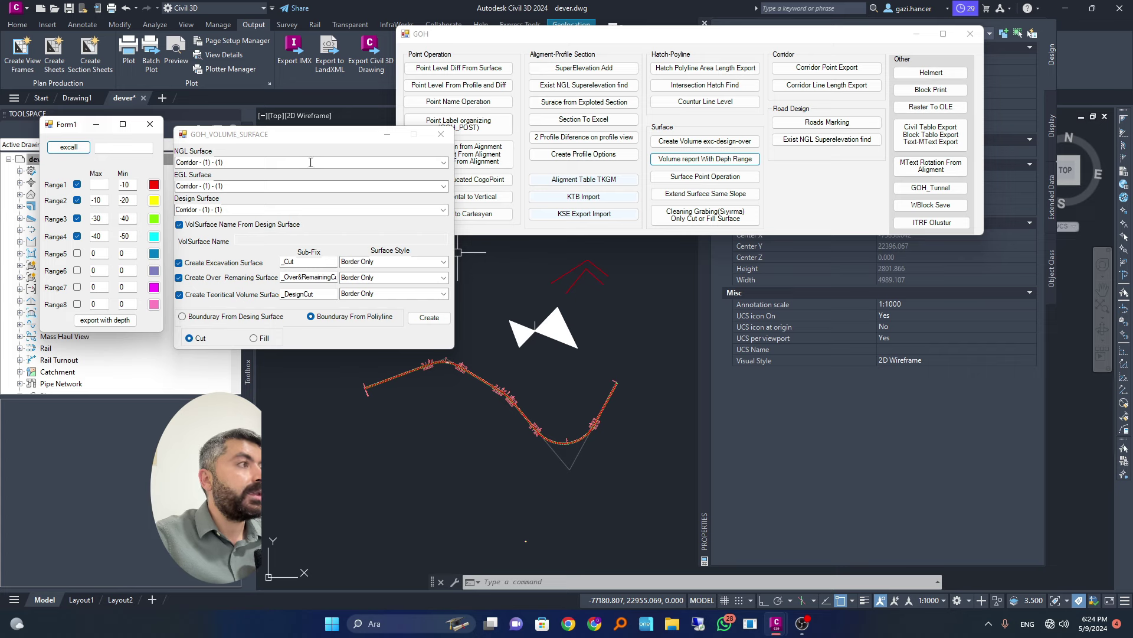
Review the NGL, EGL and design surface selections and the excavation surface style options in the GOH_VOLUME_SURFACE form.
{"action": "left_click_drag", "start_coordinate": [308, 138], "coordinate": [415, 166]}
{"action": "left_click", "coordinate": [551, 291]}
{"action": "left_click", "coordinate": [329, 295]}
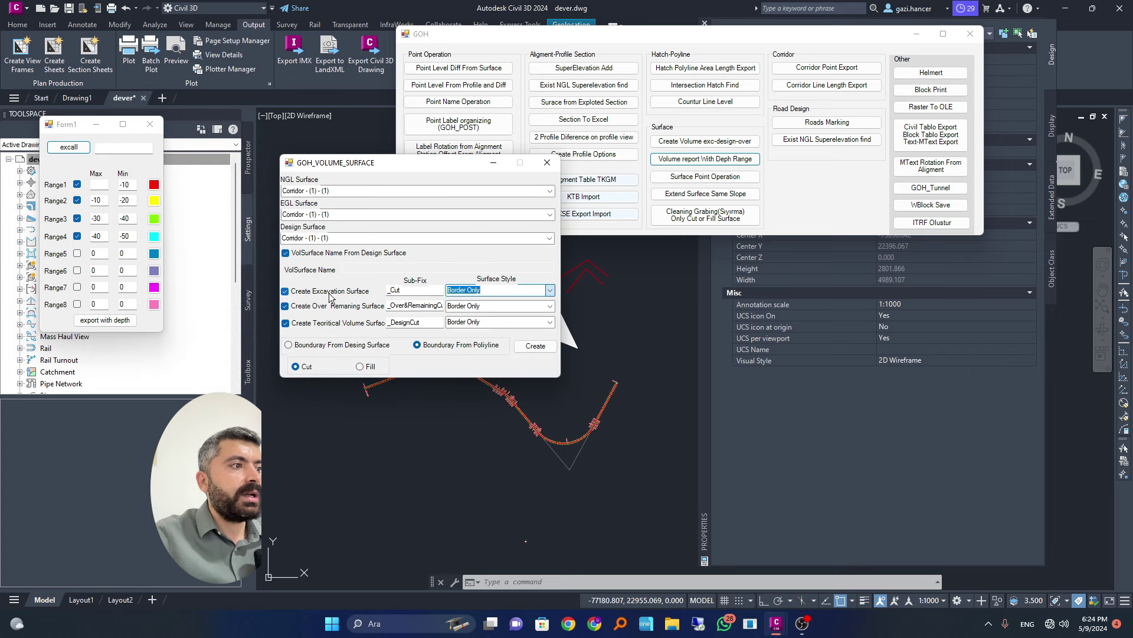
{"action": "left_click", "coordinate": [551, 190]}
{"action": "left_click", "coordinate": [551, 191]}
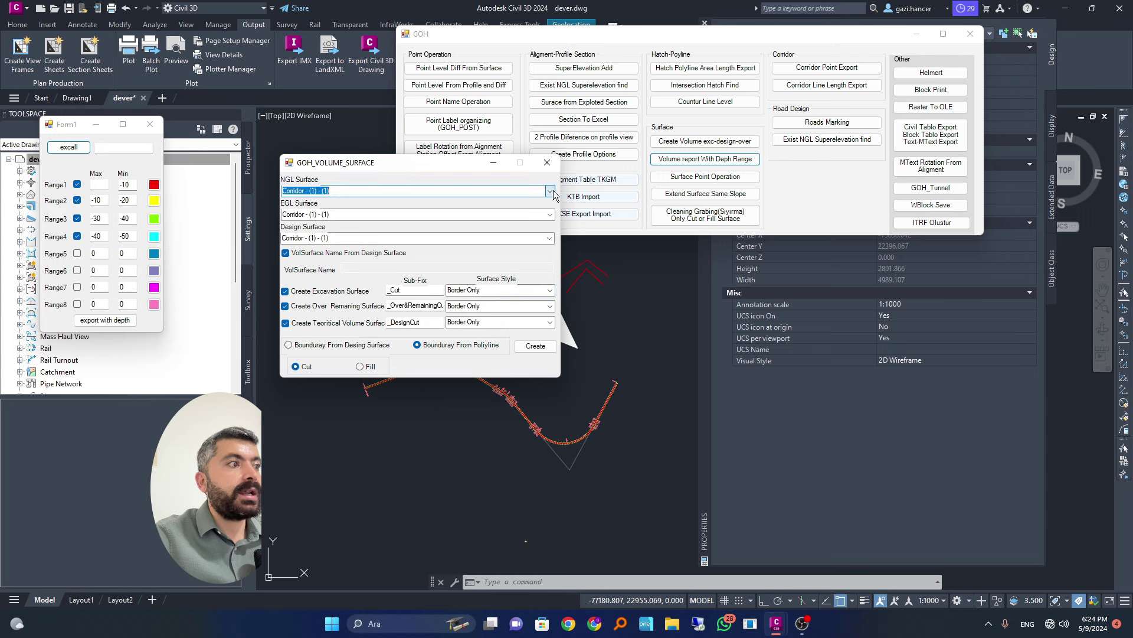
{"action": "double_click", "coordinate": [550, 217]}
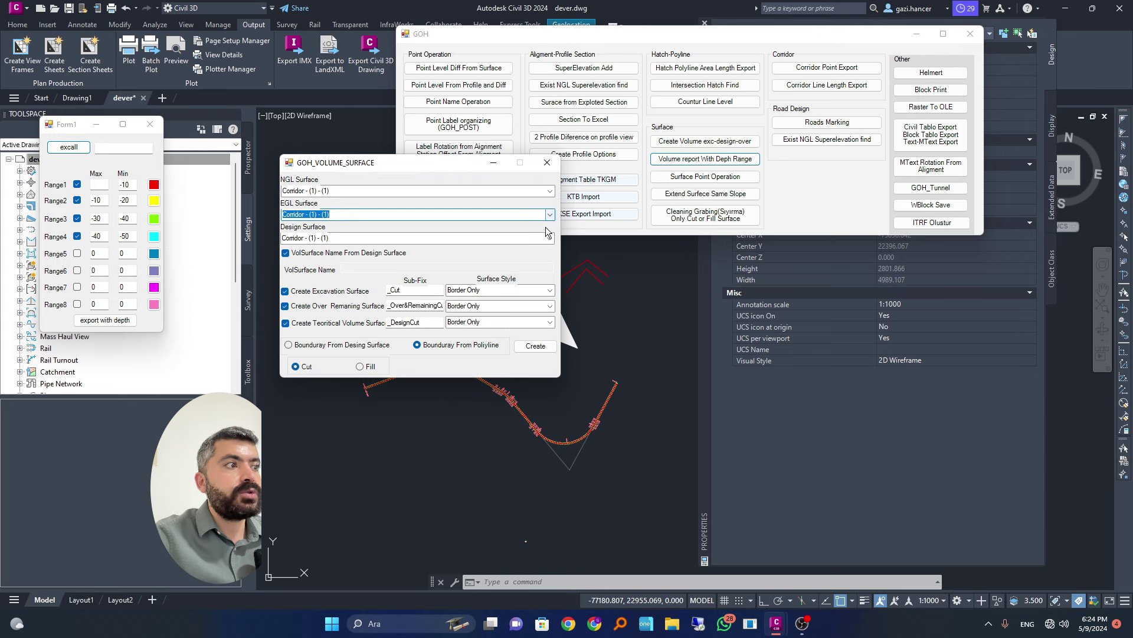
{"action": "double_click", "coordinate": [549, 238]}
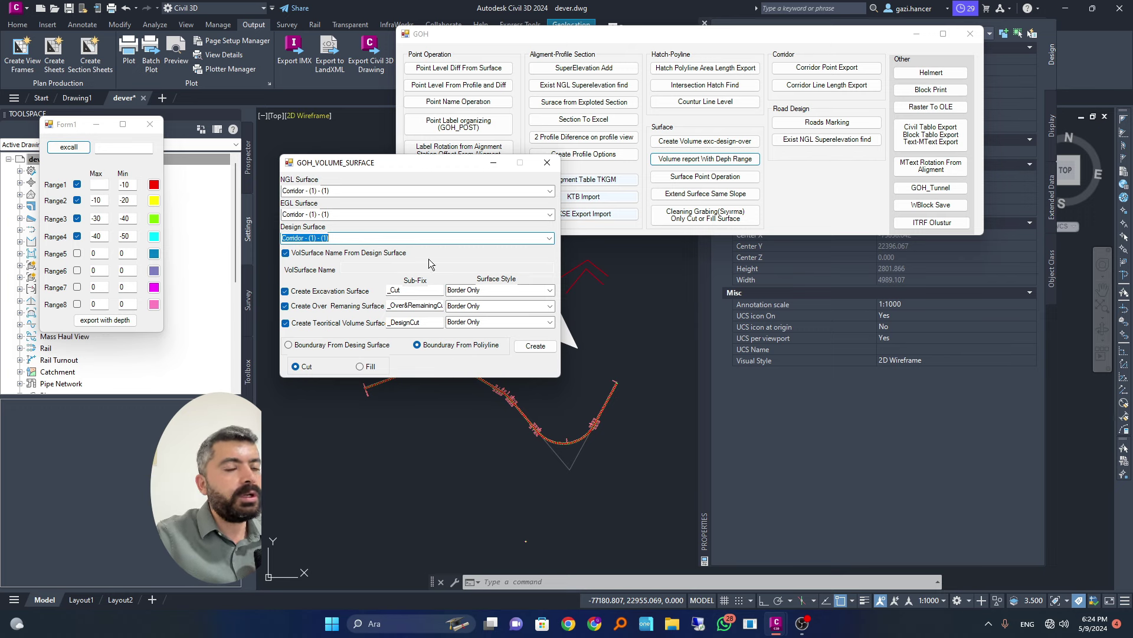
Review the depth ranges of the volume report, entering 0 as the Range1 maximum, and close both volume forms.
{"action": "left_click_drag", "start_coordinate": [74, 124], "coordinate": [461, 190]}
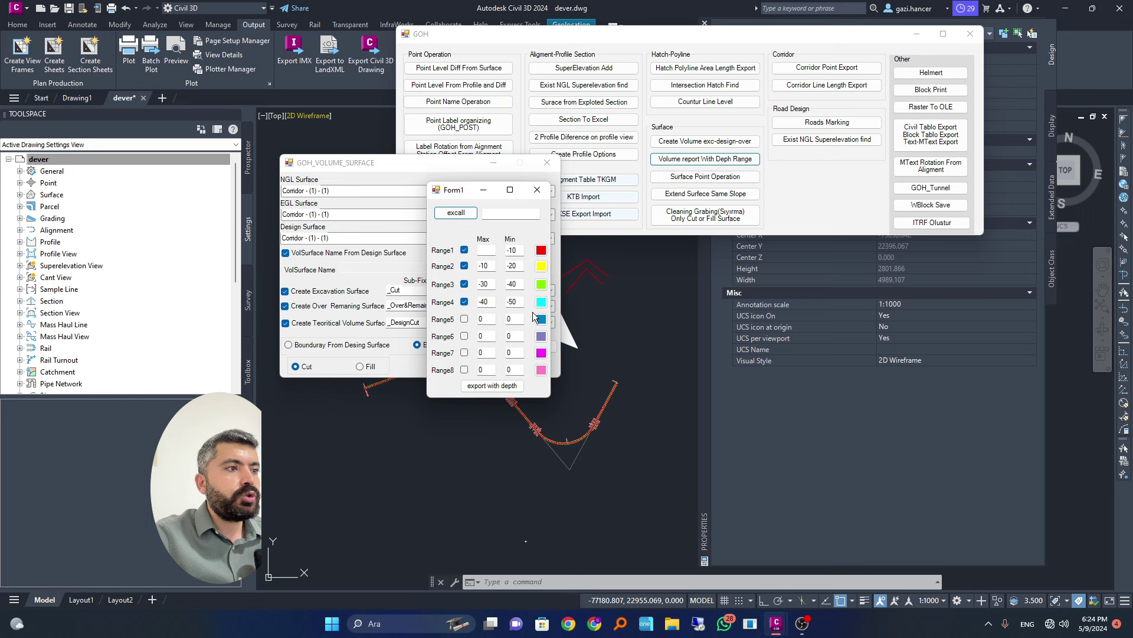
{"action": "left_click", "coordinate": [487, 252]}
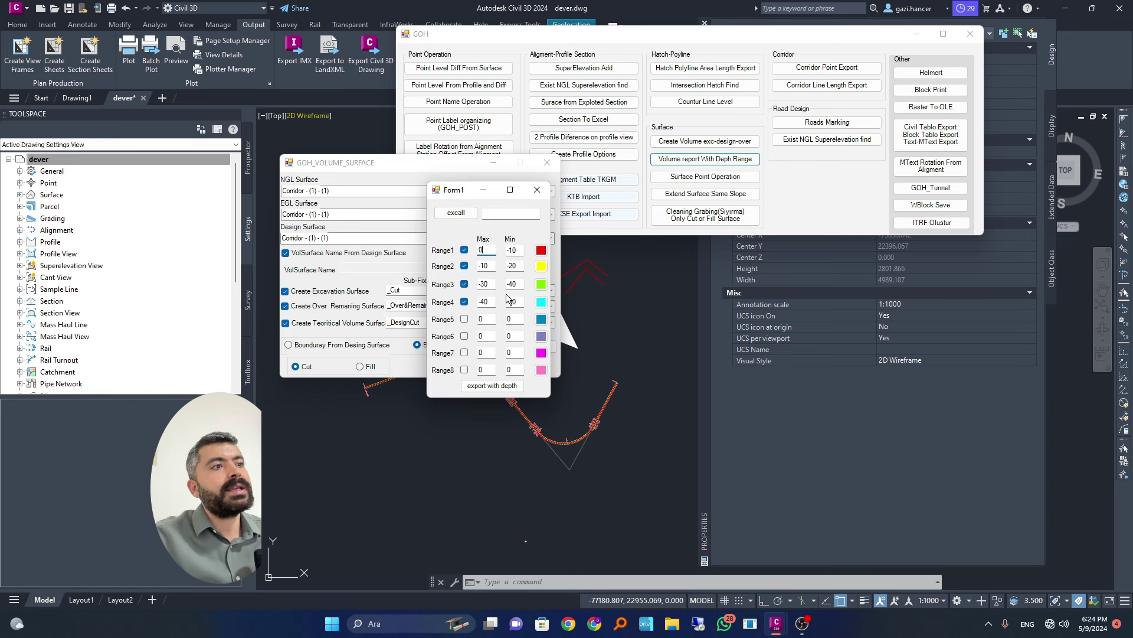
{"action": "left_click", "coordinate": [486, 285]}
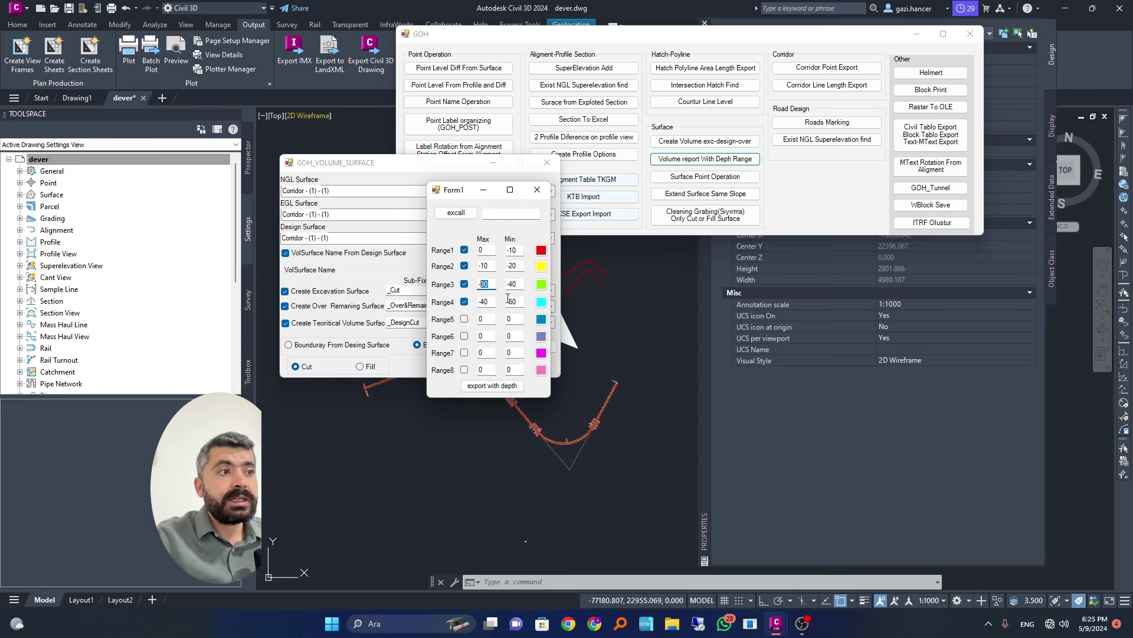
{"action": "left_click", "coordinate": [537, 190]}
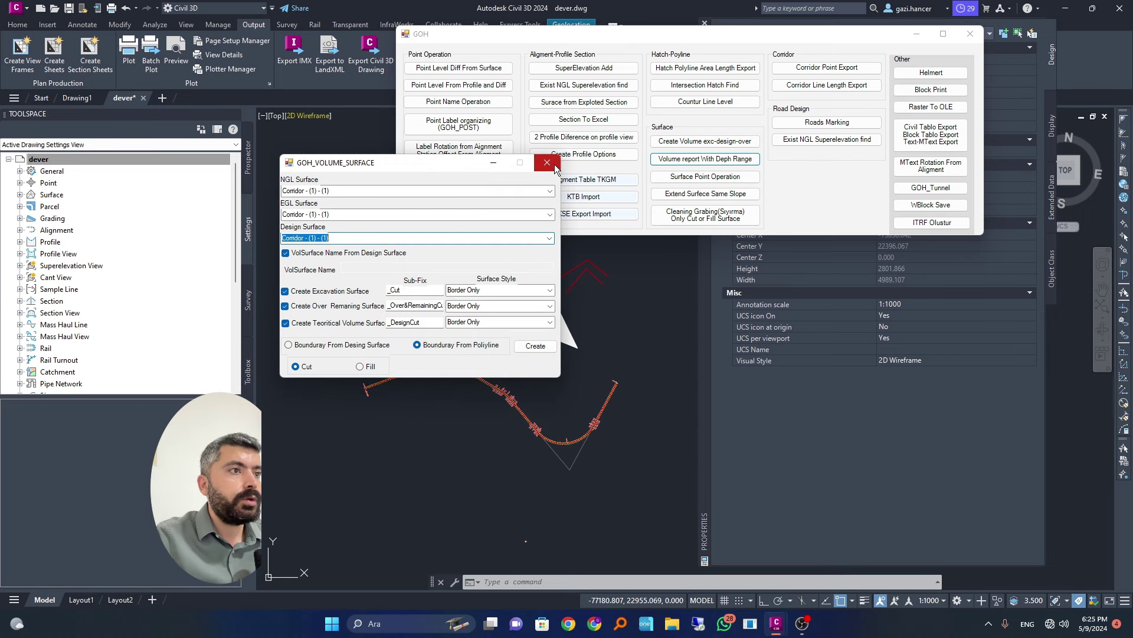
{"action": "left_click", "coordinate": [554, 164]}
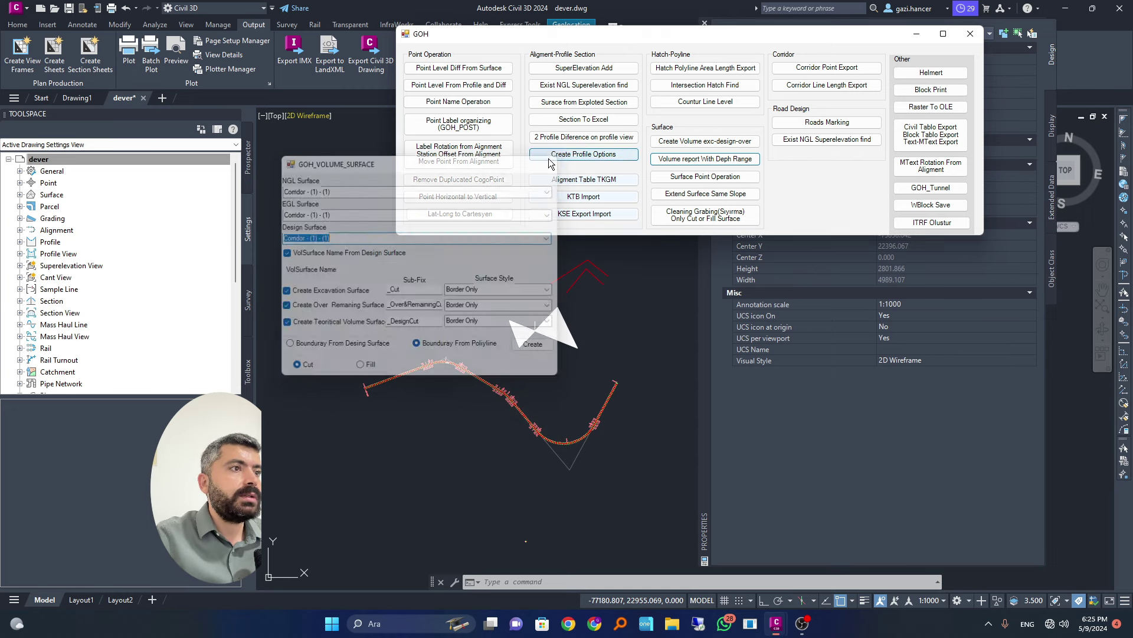
Open the Surface Point Operation form, examine its surface choices and Minus value, and close it.
{"action": "left_click", "coordinate": [684, 176]}
{"action": "left_click_drag", "start_coordinate": [96, 30], "coordinate": [595, 106]}
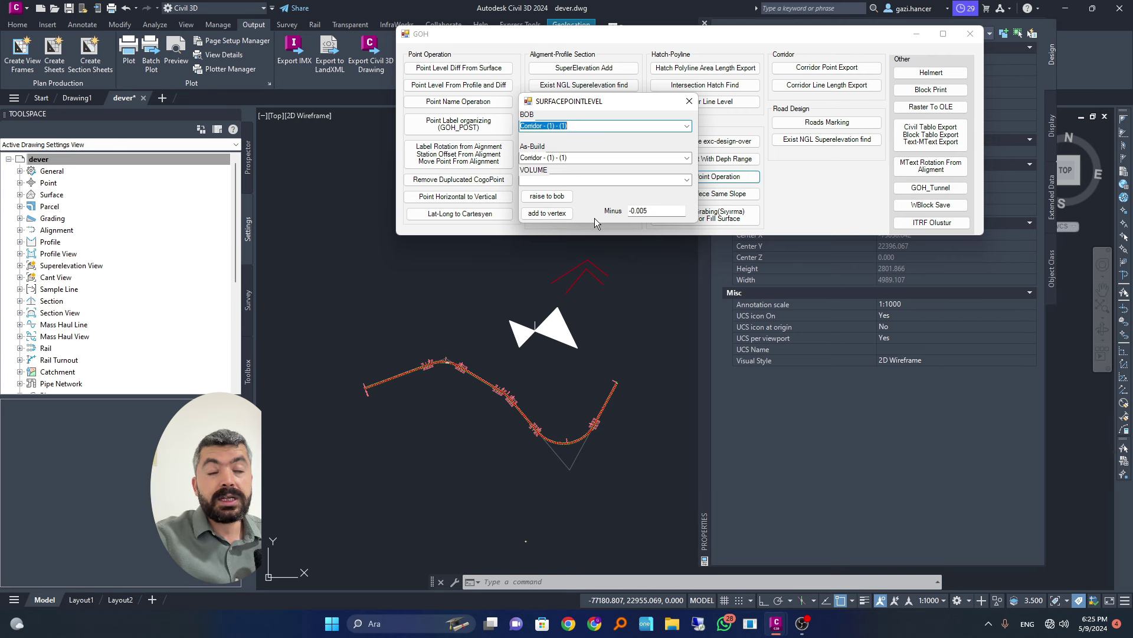
{"action": "left_click_drag", "start_coordinate": [647, 211], "coordinate": [630, 211]}
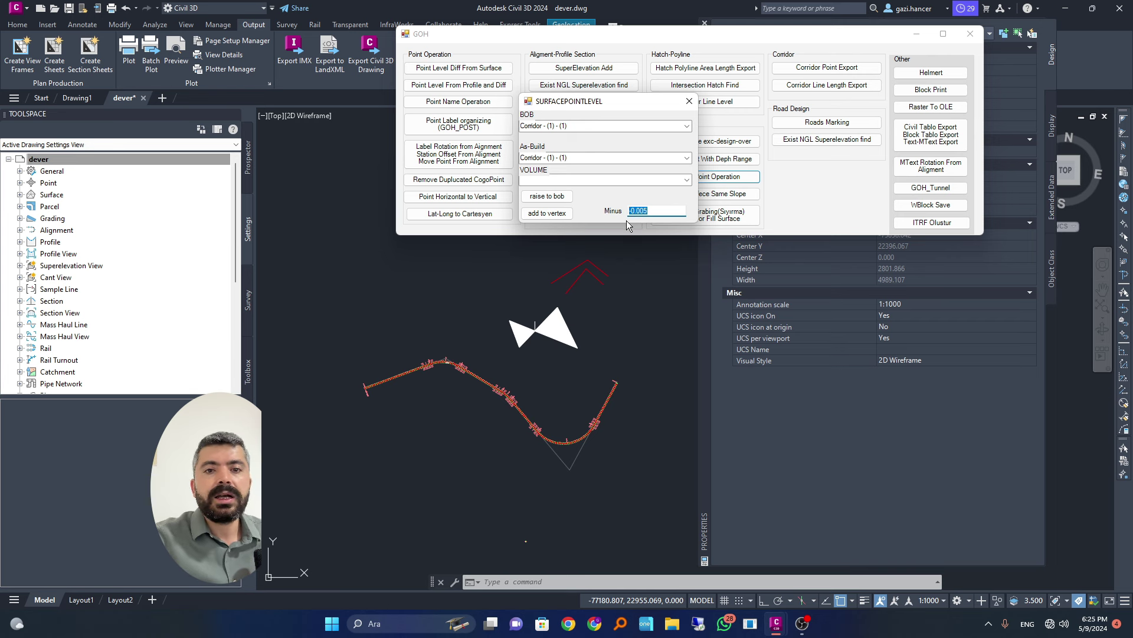
{"action": "left_click", "coordinate": [689, 101]}
Open the Extend Surface Same Slope form, place it over the GOH window, and bring the corridor near station 1+720 into view.
{"action": "left_click", "coordinate": [706, 194]}
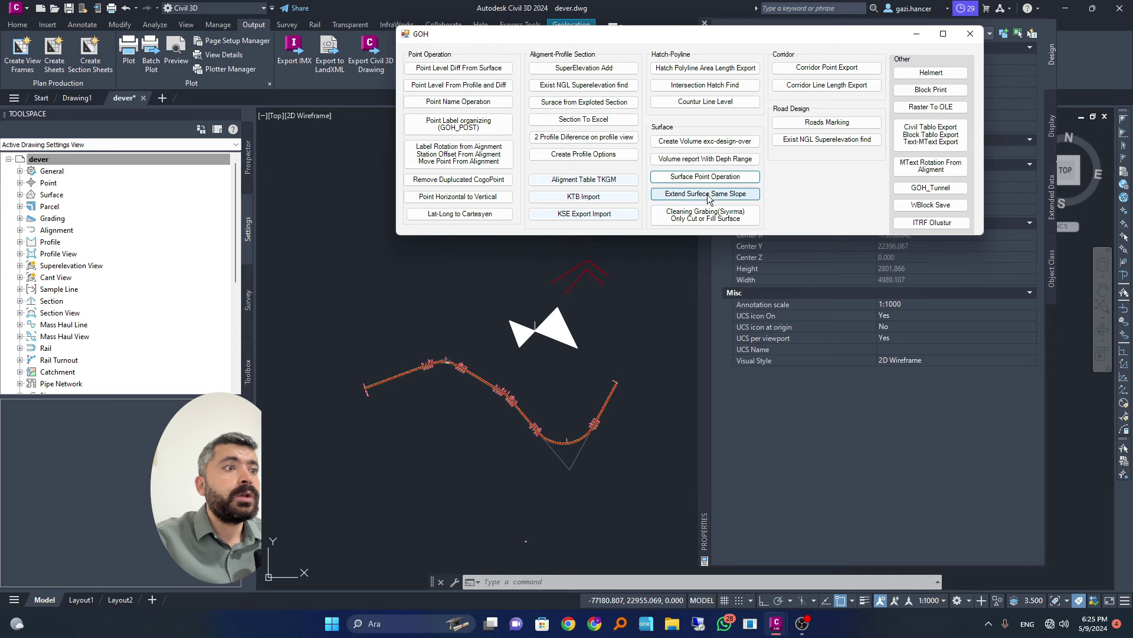
{"action": "left_click_drag", "start_coordinate": [33, 29], "coordinate": [535, 108]}
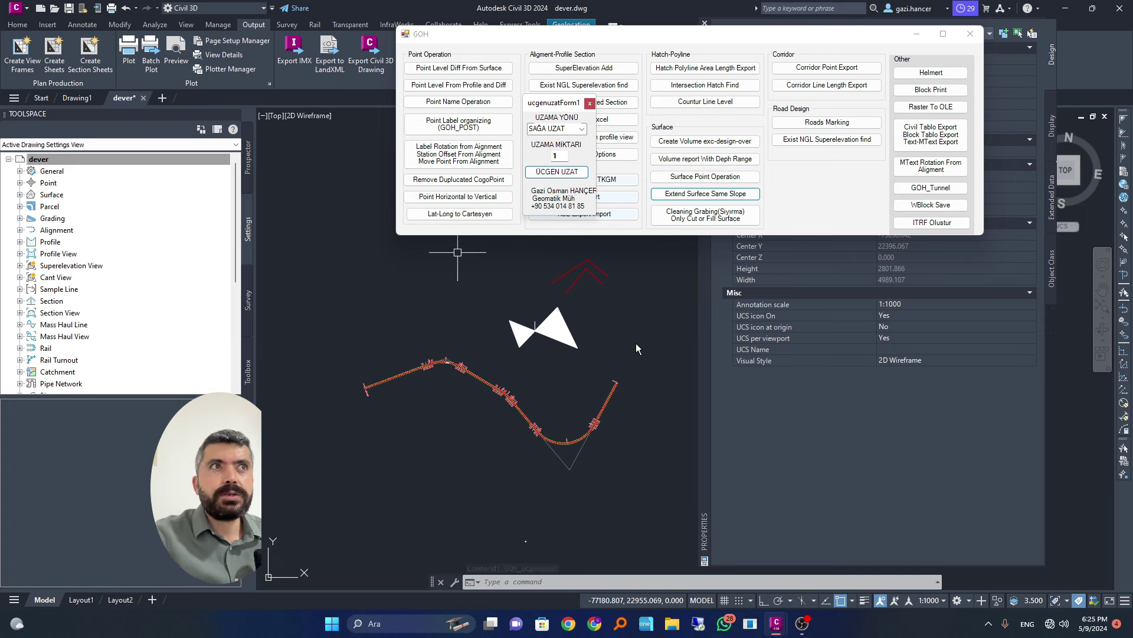
{"action": "scroll", "coordinate": [612, 384], "scroll_direction": "up", "scroll_amount": 4}
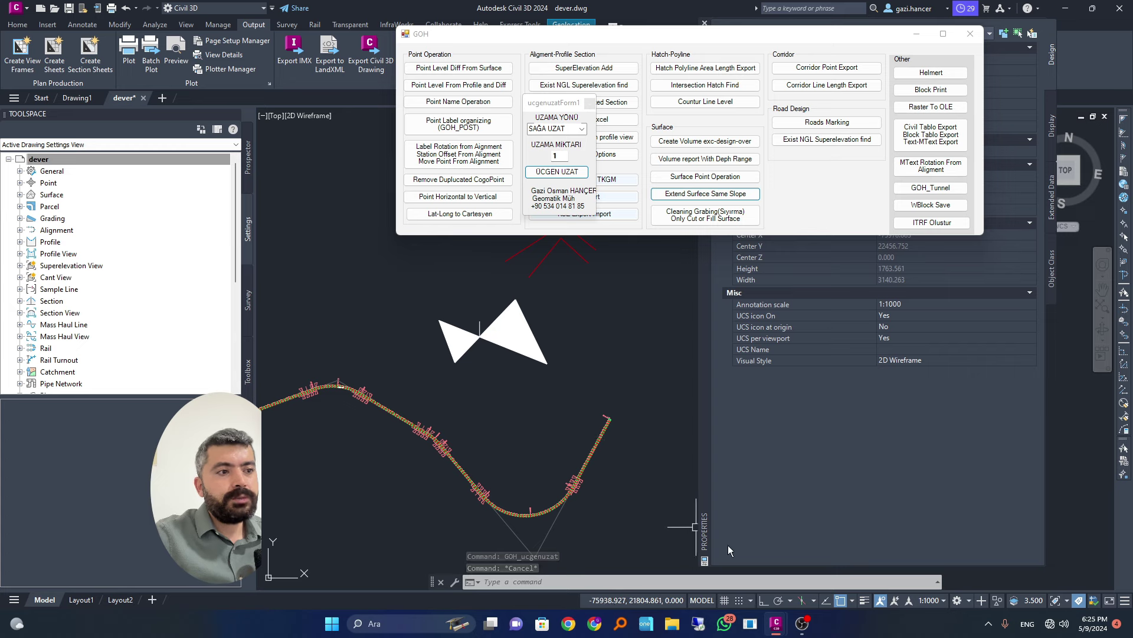
{"action": "scroll", "coordinate": [623, 461], "scroll_direction": "up", "scroll_amount": 6}
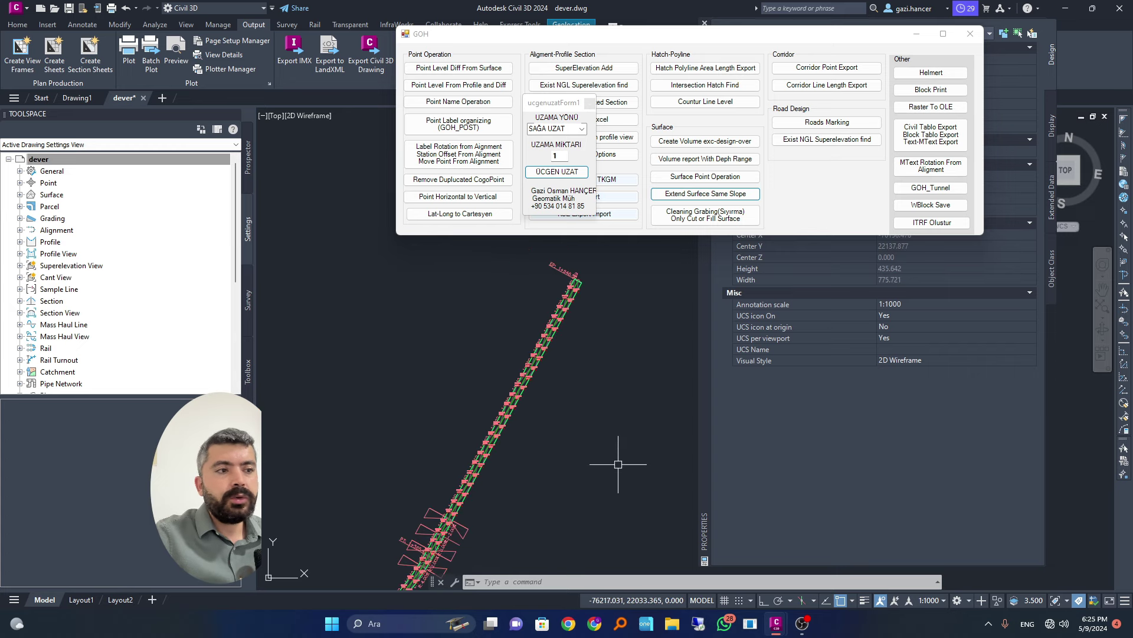
{"action": "scroll", "coordinate": [566, 437], "scroll_direction": "up", "scroll_amount": 6}
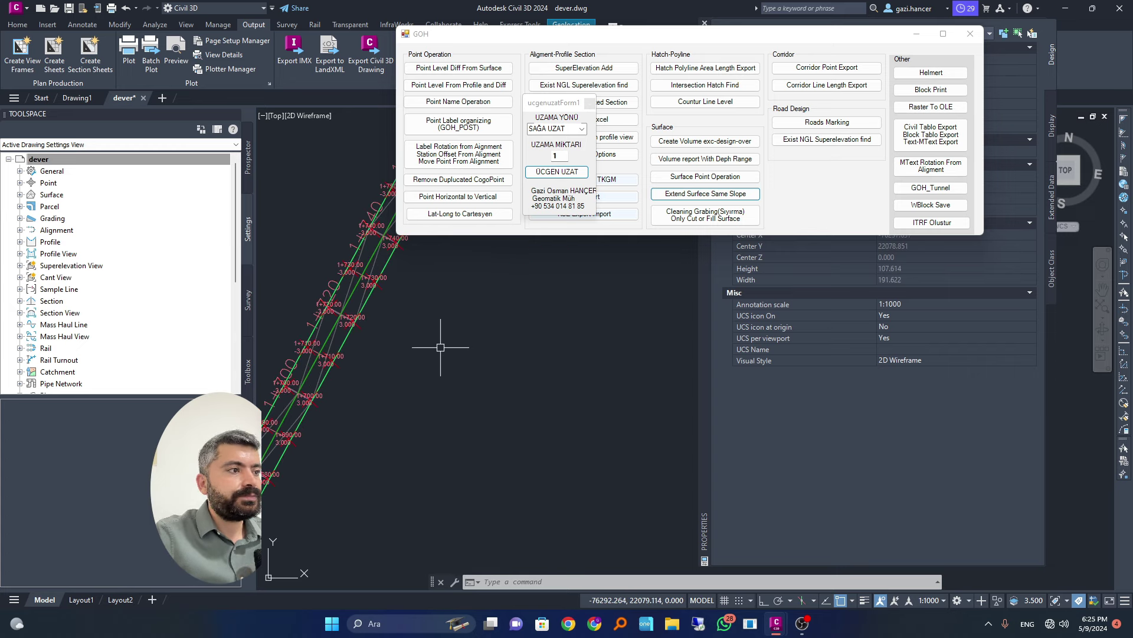
{"action": "key", "text": "Return"}
{"action": "scroll", "coordinate": [393, 277], "scroll_direction": "up", "scroll_amount": 3}
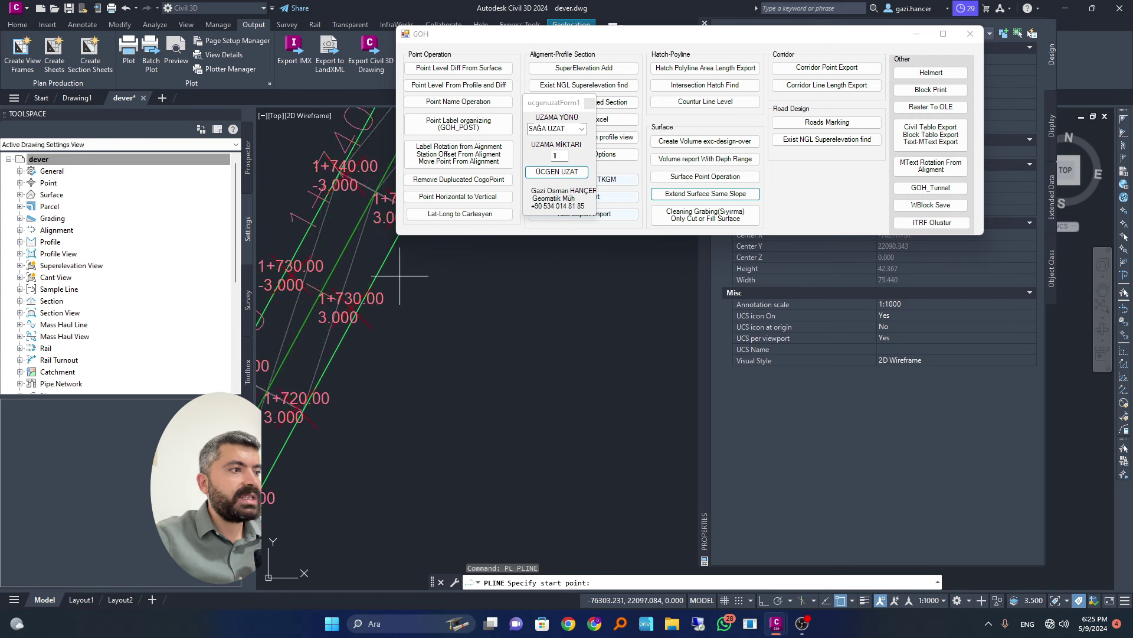
{"action": "scroll", "coordinate": [411, 269], "scroll_direction": "down", "scroll_amount": 4}
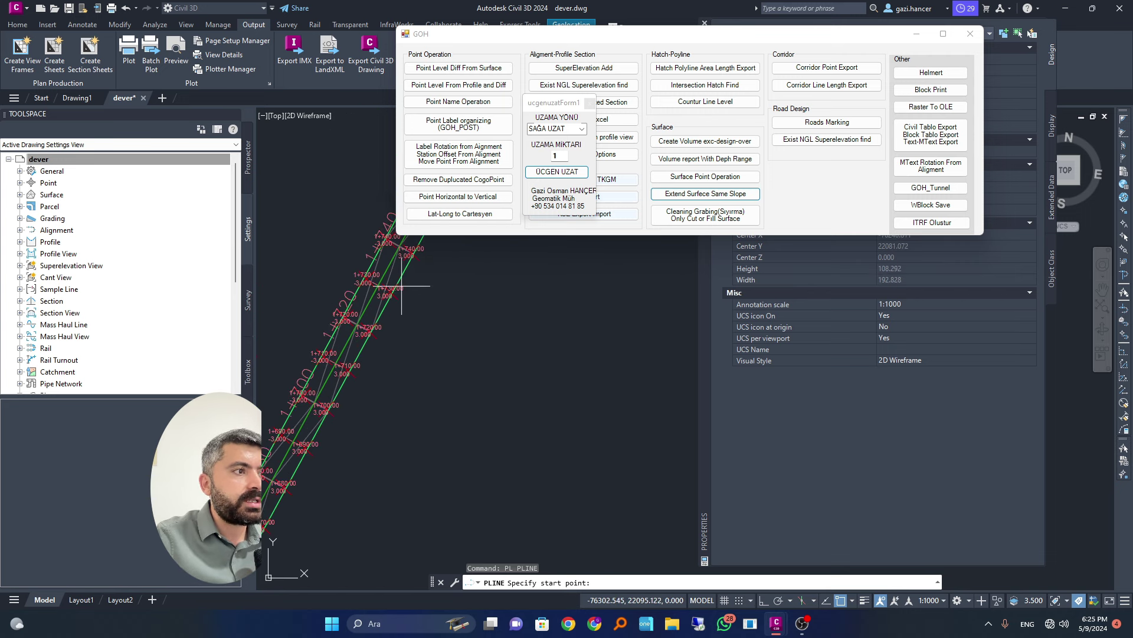
{"action": "key", "text": "Escape"}
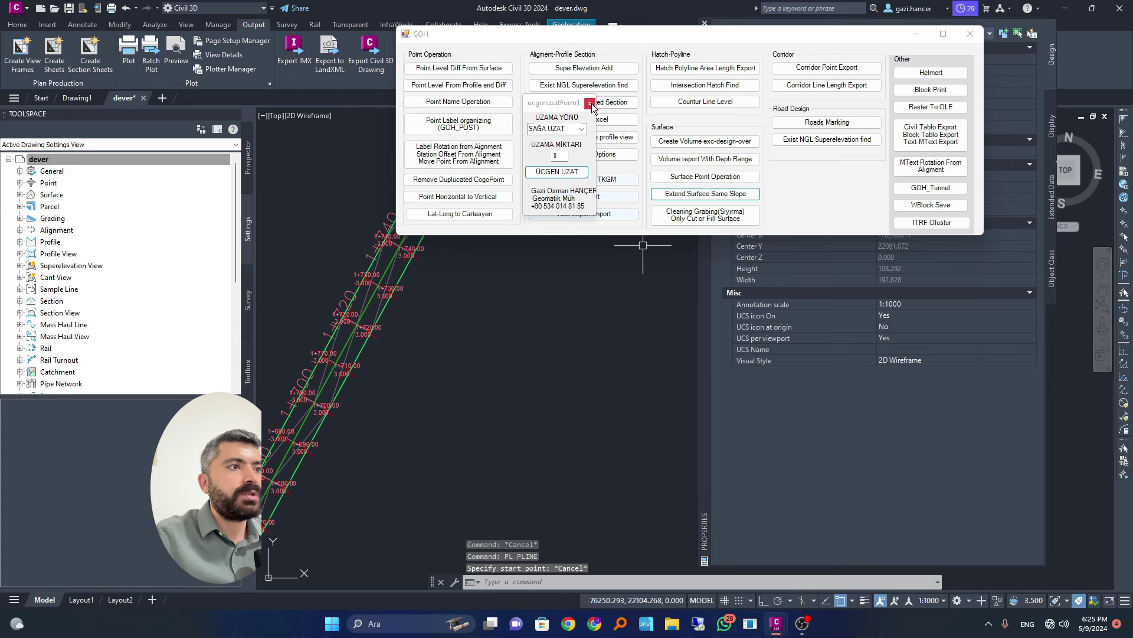
Close the surface extension form, open the Cleaning Grabing Only Cut or Fill Surface form, and check its Surface 2 selection.
{"action": "left_click", "coordinate": [590, 104]}
{"action": "left_click", "coordinate": [705, 216]}
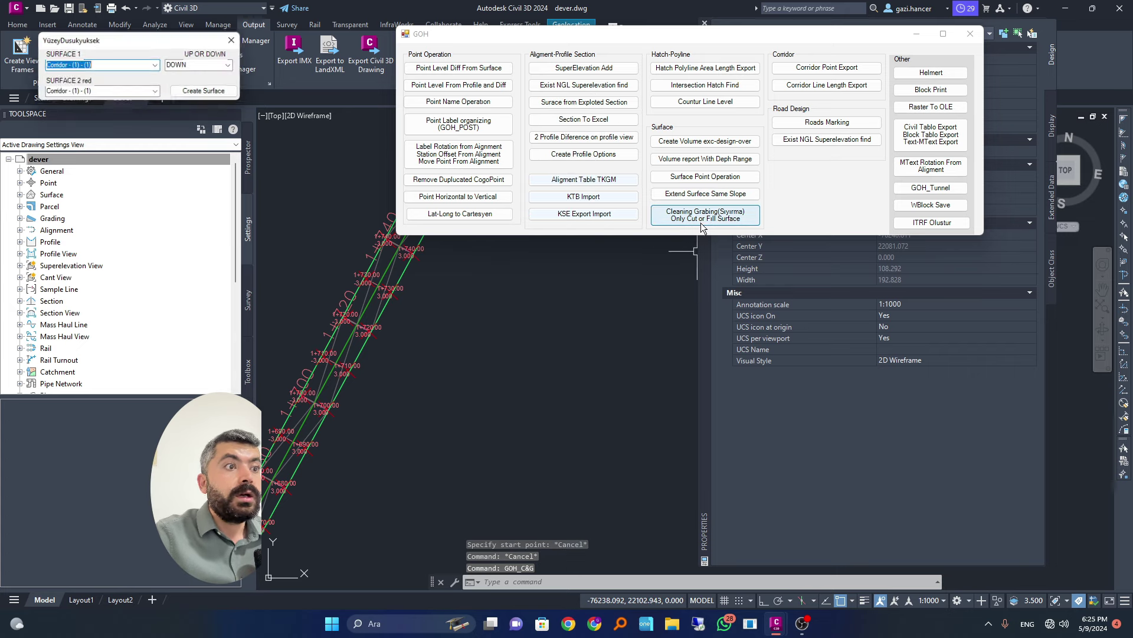
{"action": "left_click_drag", "start_coordinate": [115, 46], "coordinate": [519, 198]}
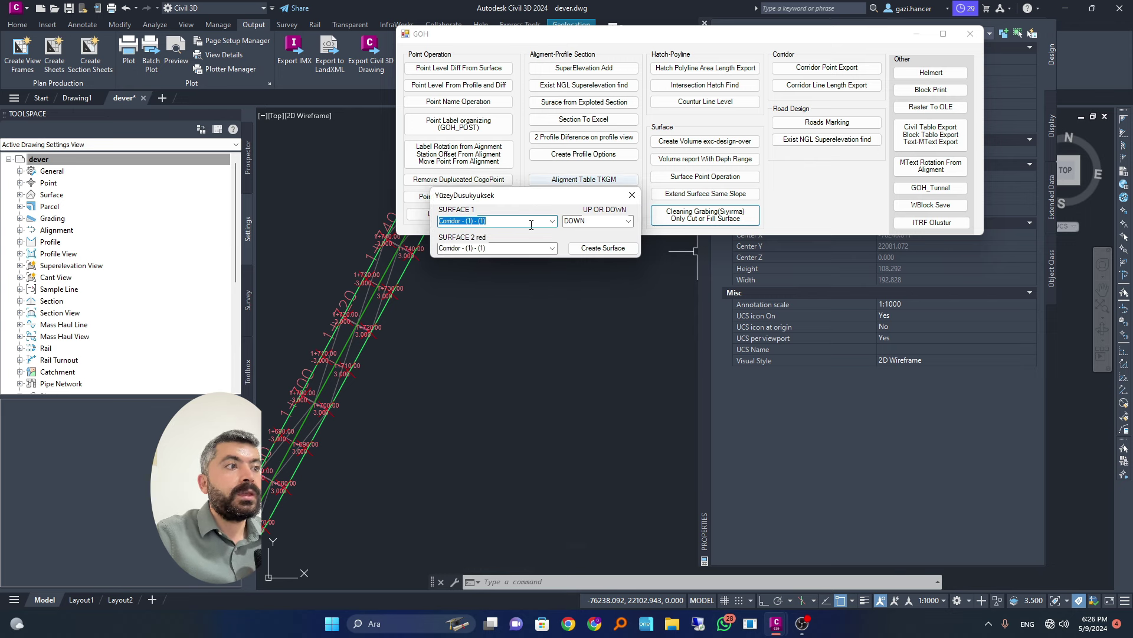
{"action": "left_click", "coordinate": [555, 249]}
{"action": "left_click", "coordinate": [555, 250]}
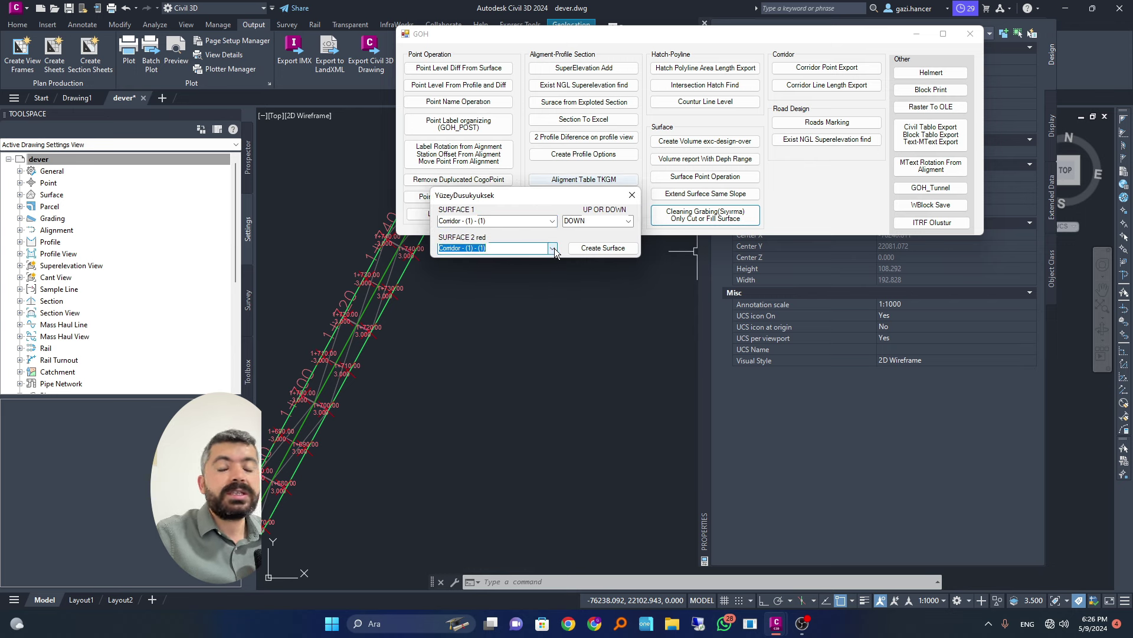
Examine the UP and DOWN choices for creating the cut-only or fill-only surface, and close the form.
{"action": "left_click", "coordinate": [606, 223]}
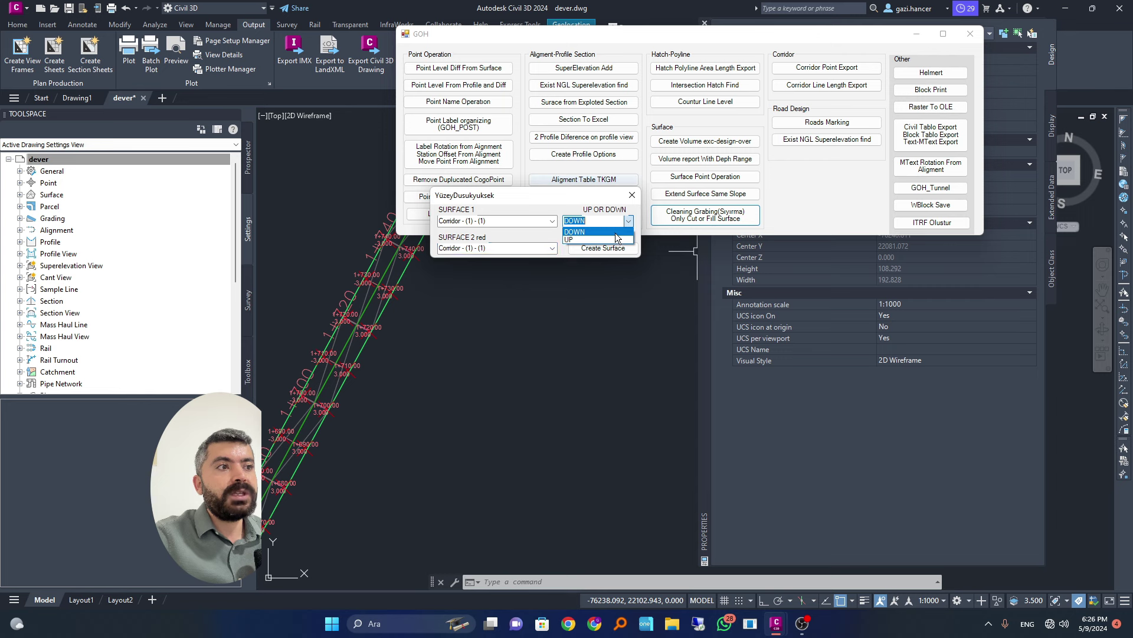
{"action": "left_click", "coordinate": [605, 233]}
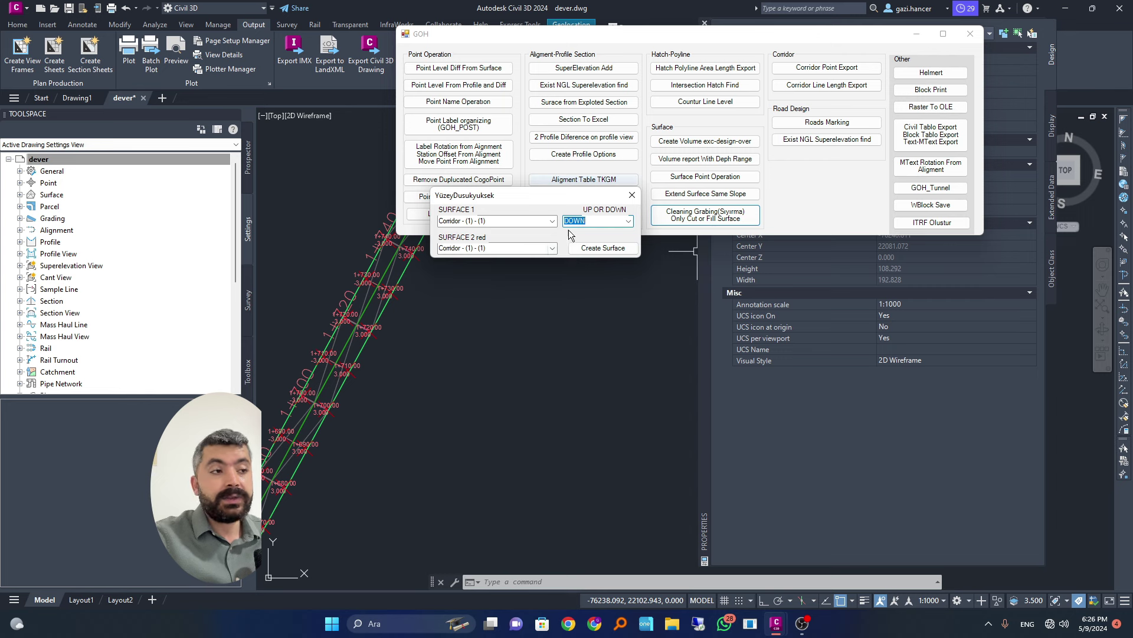
{"action": "left_click", "coordinate": [629, 222]}
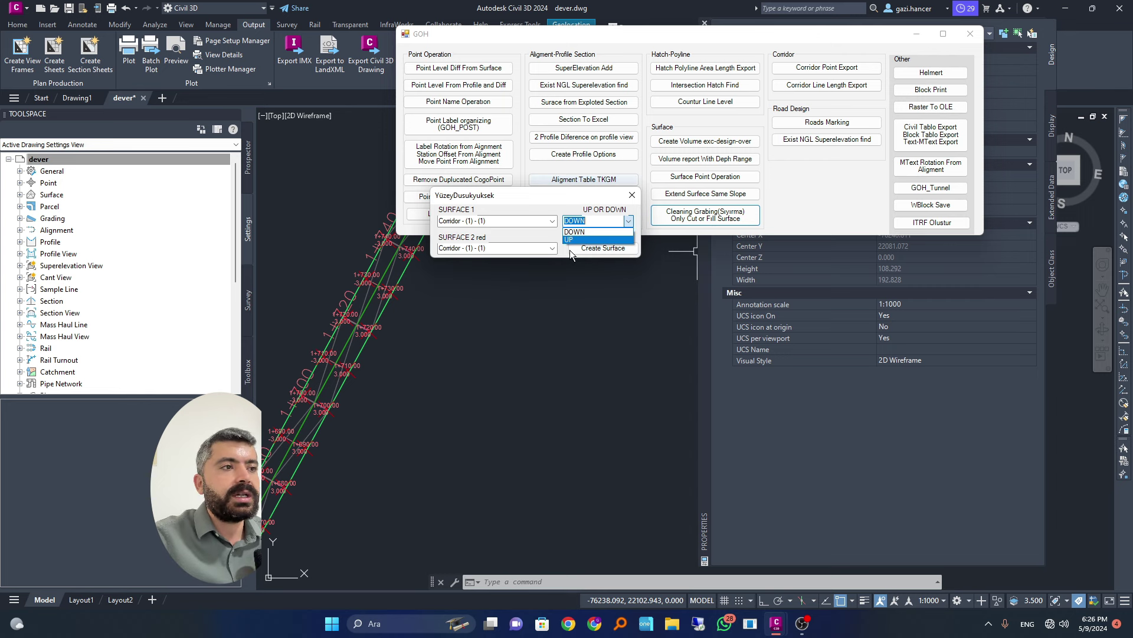
{"action": "left_click", "coordinate": [543, 236]}
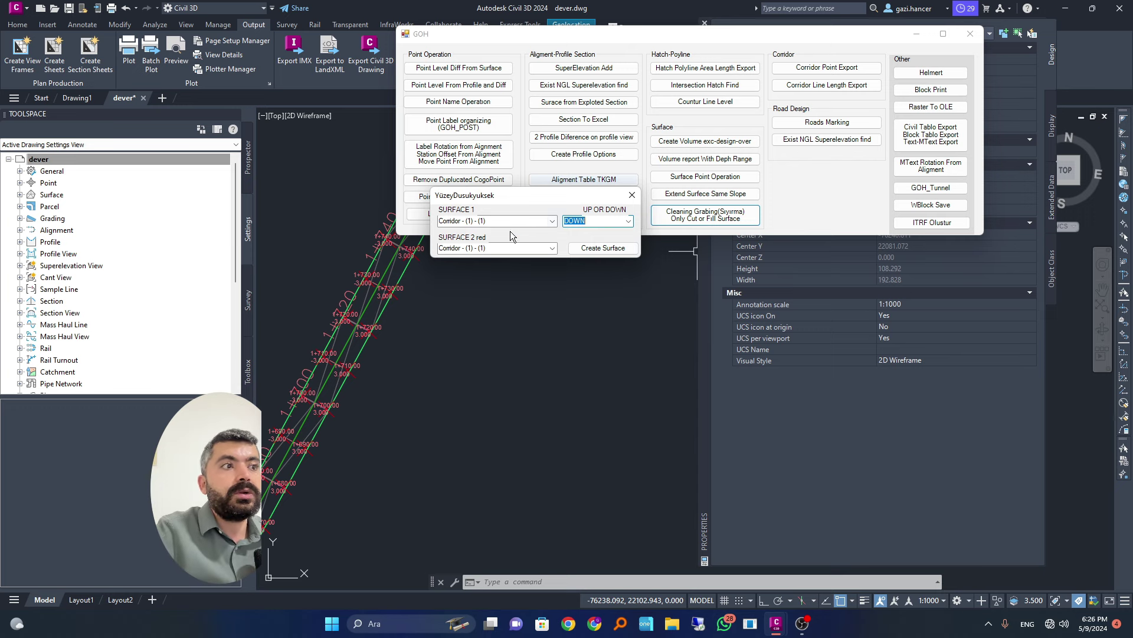
{"action": "left_click", "coordinate": [633, 197]}
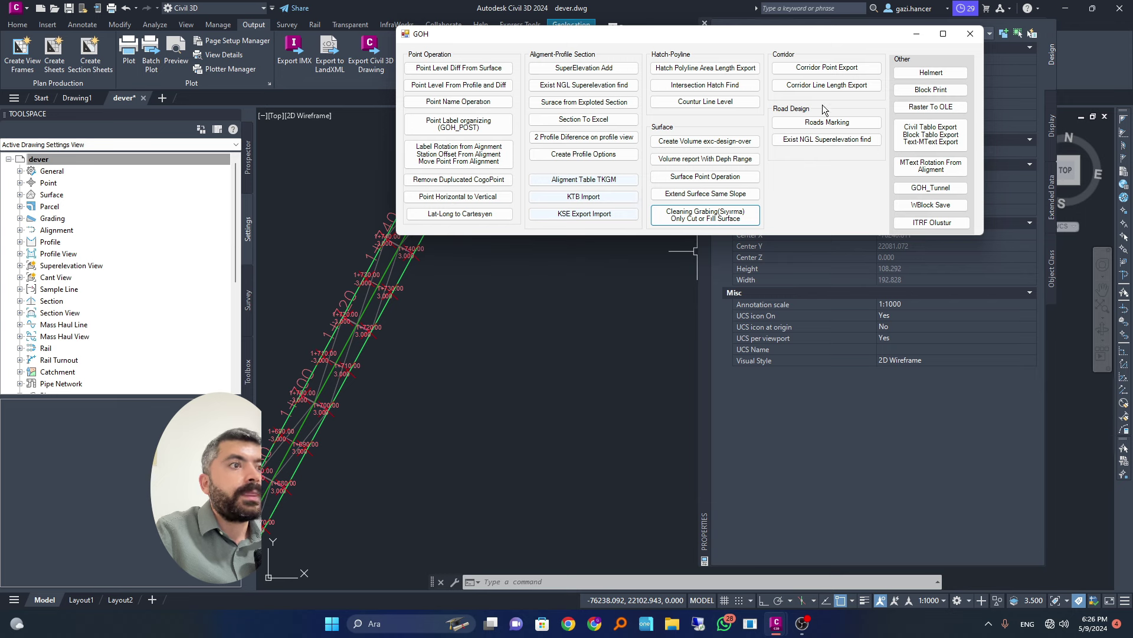
Open the Corridor Point Export form, examine the built-in Corridor Points Report for comparison, and close that report.
{"action": "left_click", "coordinate": [827, 68]}
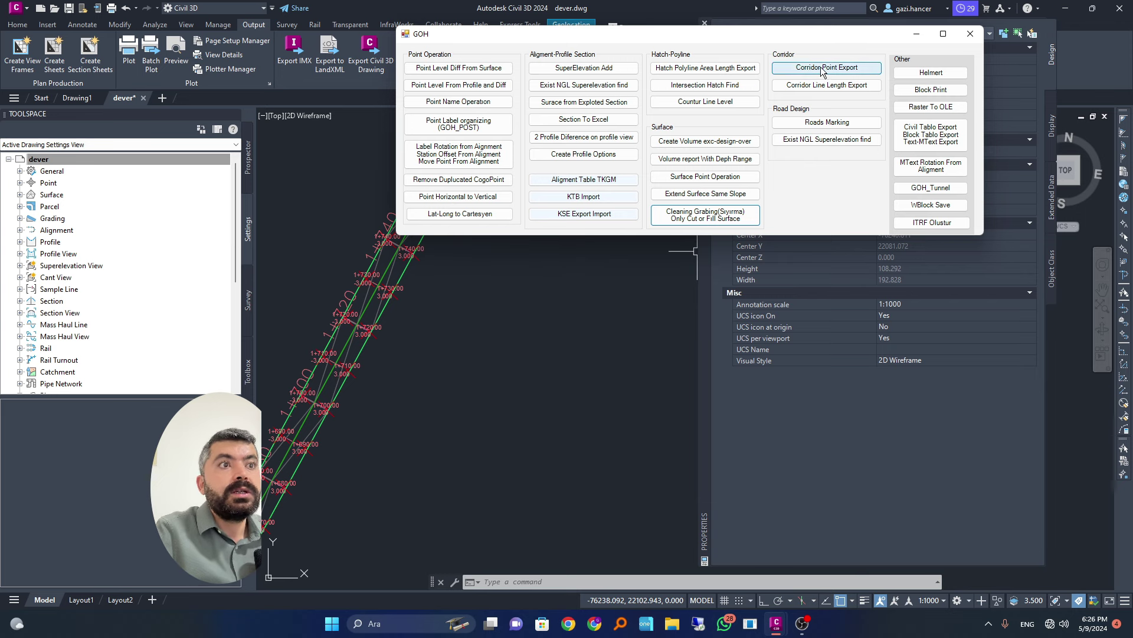
{"action": "left_click", "coordinate": [249, 371]}
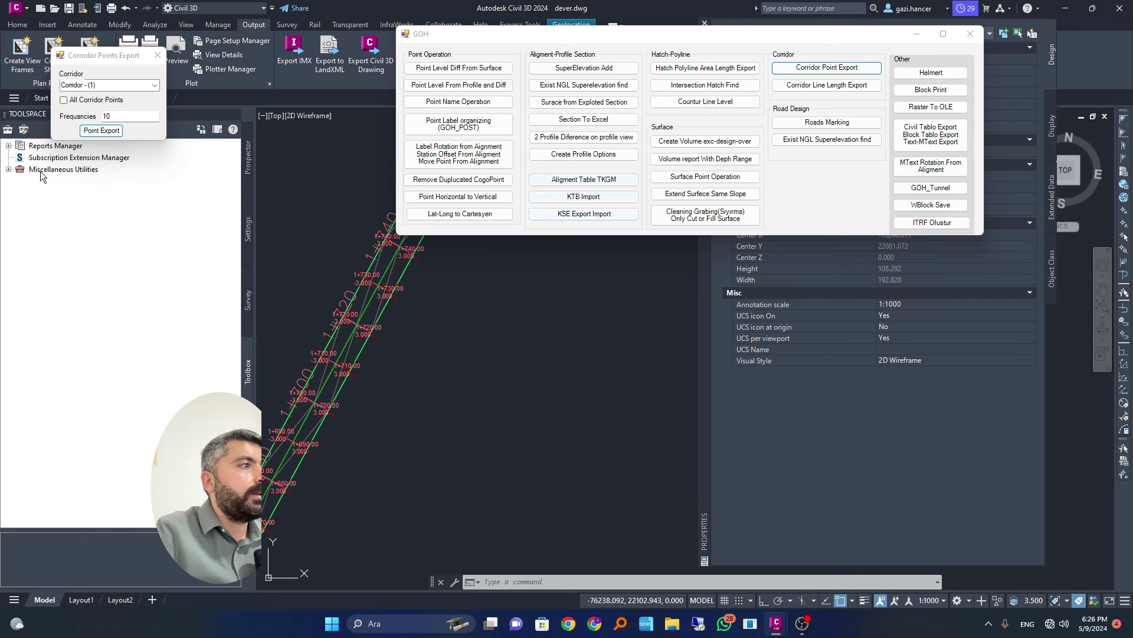
{"action": "double_click", "coordinate": [50, 146]}
{"action": "left_click", "coordinate": [19, 181]}
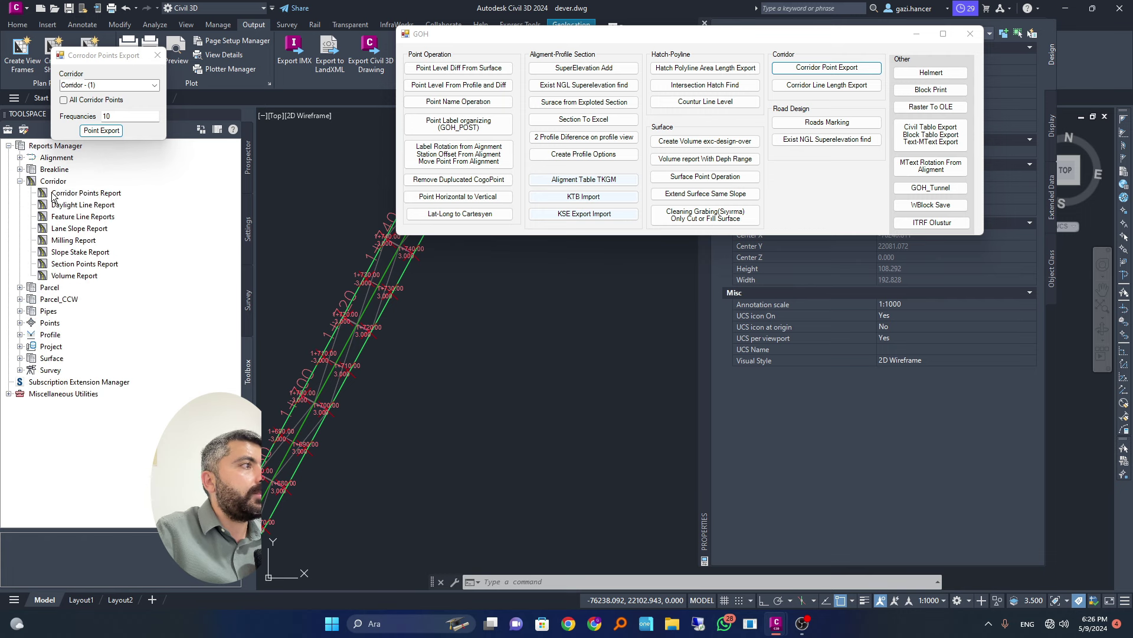
{"action": "left_click", "coordinate": [88, 193]}
{"action": "right_click", "coordinate": [91, 195]}
{"action": "left_click", "coordinate": [129, 200]}
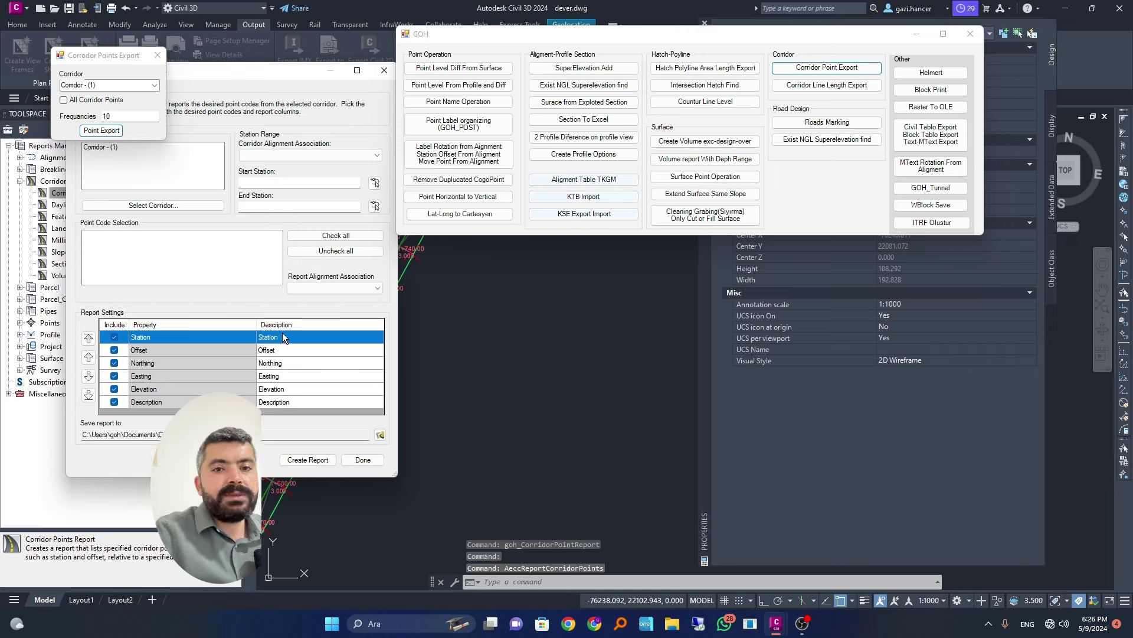
{"action": "left_click", "coordinate": [384, 70]}
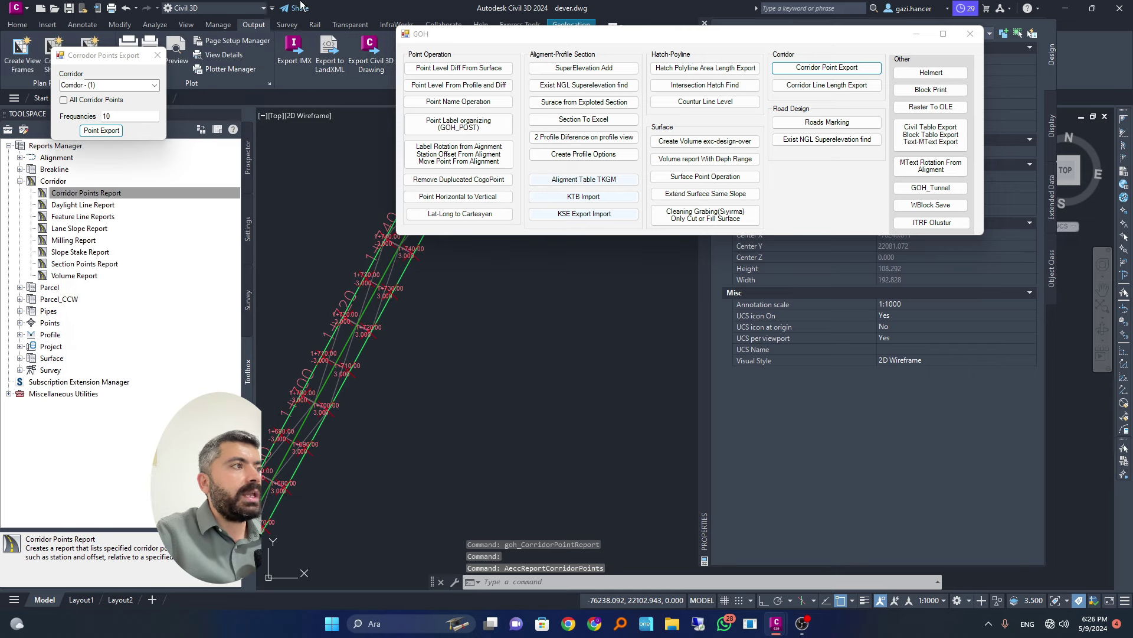
Export all corridor points of Corridor - (1) to the file Corridor - (1).csv in the cs folder.
{"action": "left_click_drag", "start_coordinate": [88, 56], "coordinate": [444, 120]}
{"action": "left_click", "coordinate": [419, 159]}
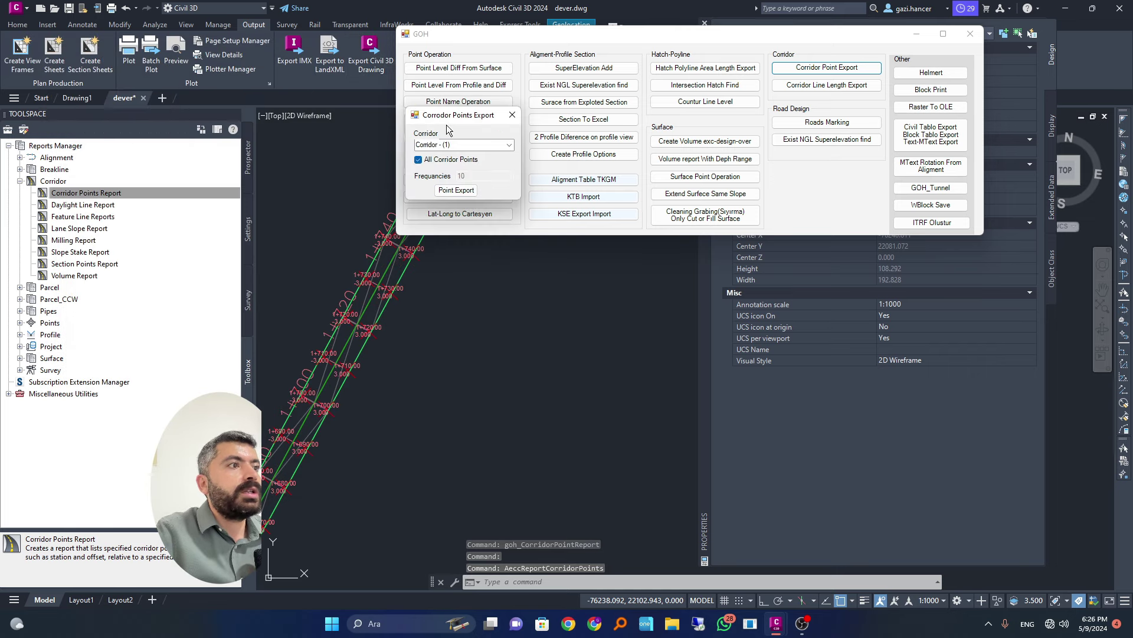
{"action": "left_click", "coordinate": [456, 190]}
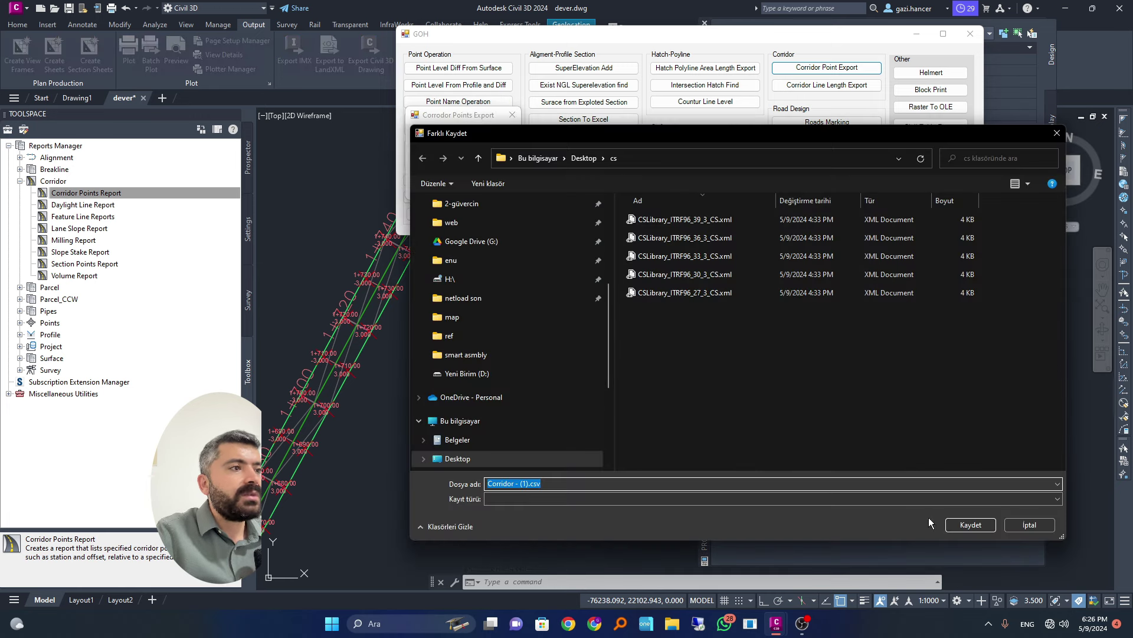
{"action": "left_click", "coordinate": [952, 523]}
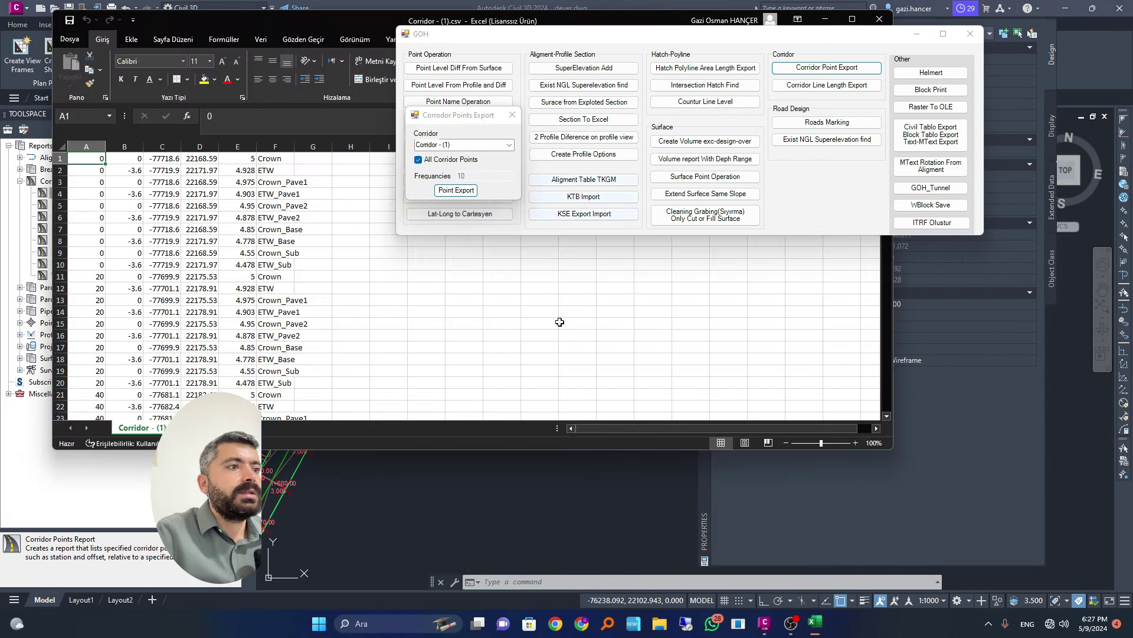
Examine the station, offset, coordinate, elevation and point code columns of the exported corridor points in Excel.
{"action": "left_click", "coordinate": [102, 218]}
{"action": "left_click", "coordinate": [127, 224]}
{"action": "left_click", "coordinate": [162, 223]}
{"action": "left_click", "coordinate": [200, 223]}
{"action": "left_click", "coordinate": [239, 224]}
{"action": "left_click", "coordinate": [292, 224]}
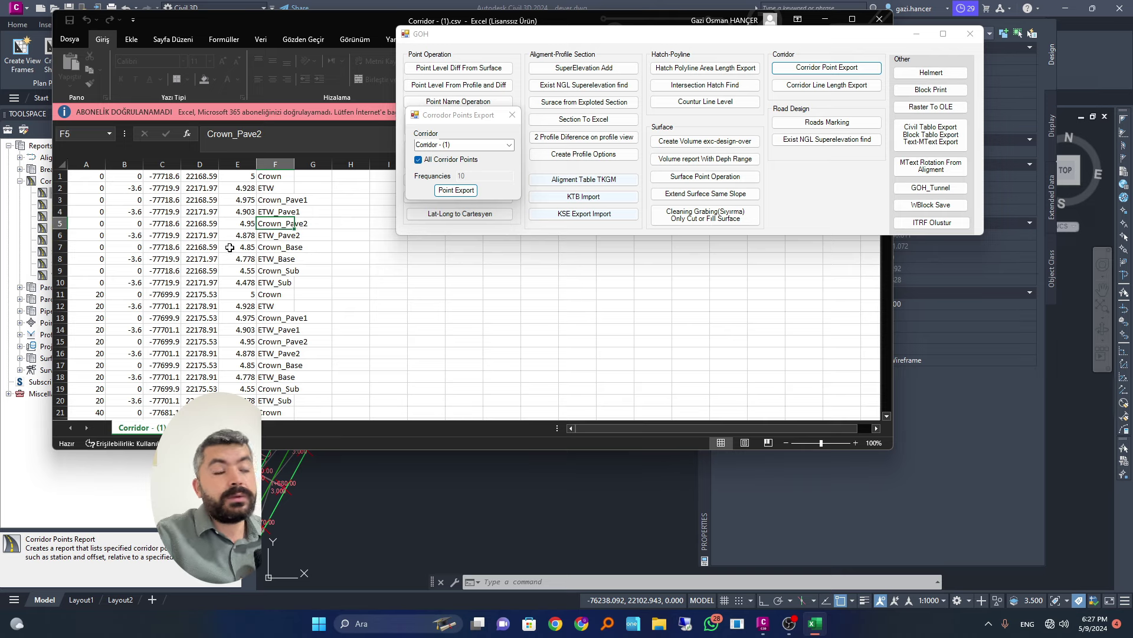
{"action": "left_click", "coordinate": [236, 227]}
{"action": "left_click_drag", "start_coordinate": [239, 199], "coordinate": [239, 271]}
{"action": "left_click", "coordinate": [282, 237]}
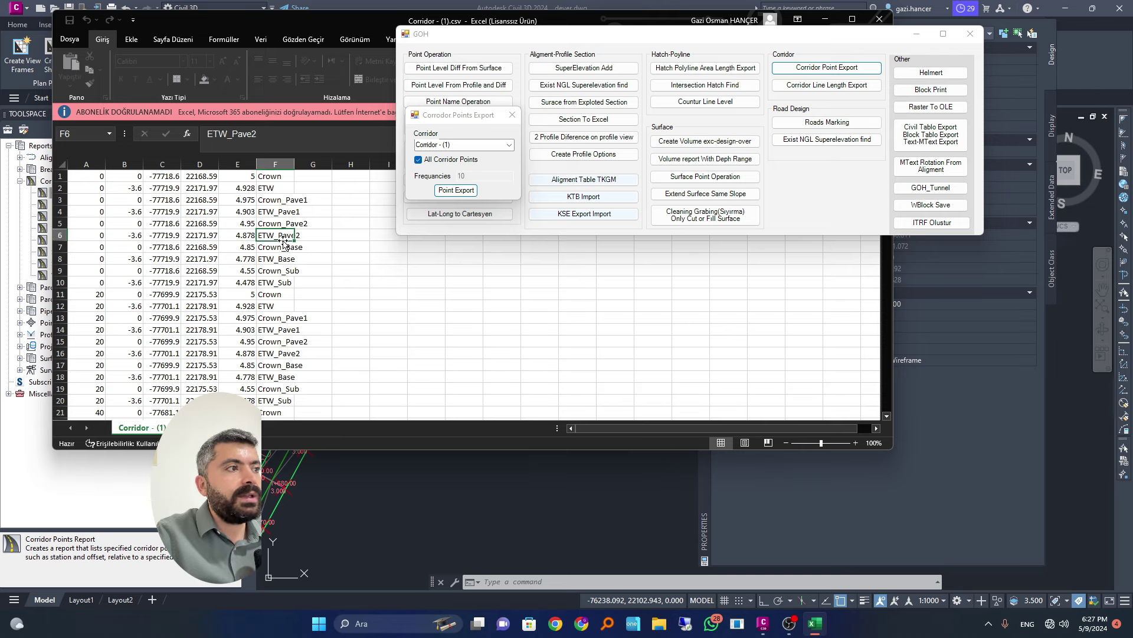
{"action": "scroll", "coordinate": [267, 259], "scroll_direction": "down", "scroll_amount": 17}
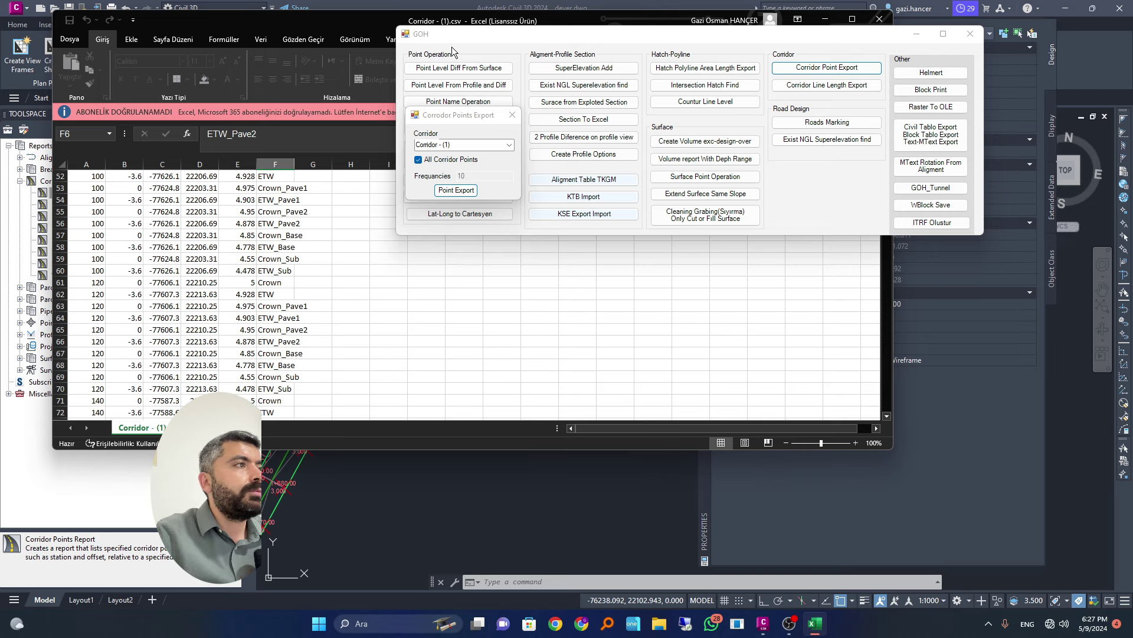
Close the exported spreadsheet and the Corridor Points Export form, and move the GOH window back over the drawing.
{"action": "left_click_drag", "start_coordinate": [452, 18], "coordinate": [352, 101]}
{"action": "left_click_drag", "start_coordinate": [679, 34], "coordinate": [782, 199]}
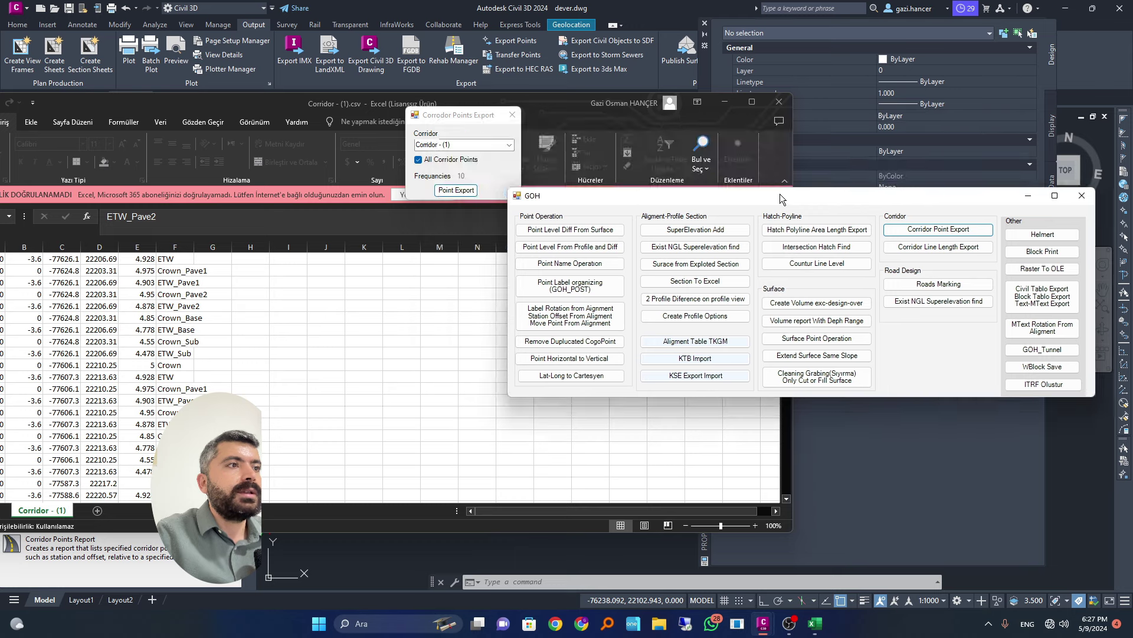
{"action": "left_click", "coordinate": [779, 101]}
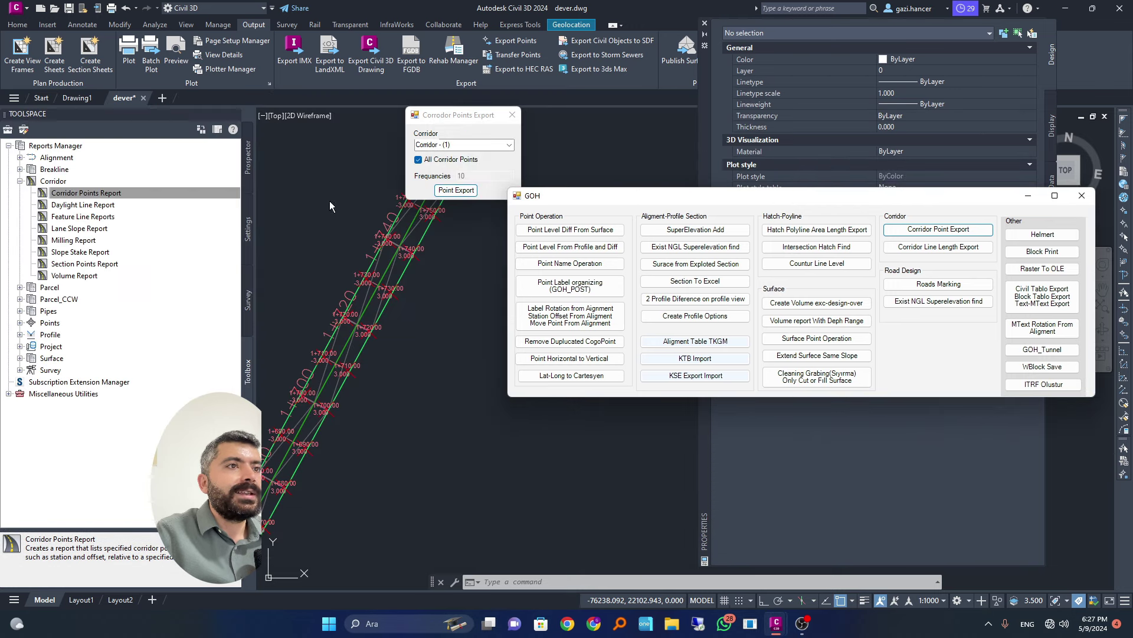
{"action": "left_click", "coordinate": [512, 116]}
{"action": "left_click_drag", "start_coordinate": [647, 204], "coordinate": [510, 111]}
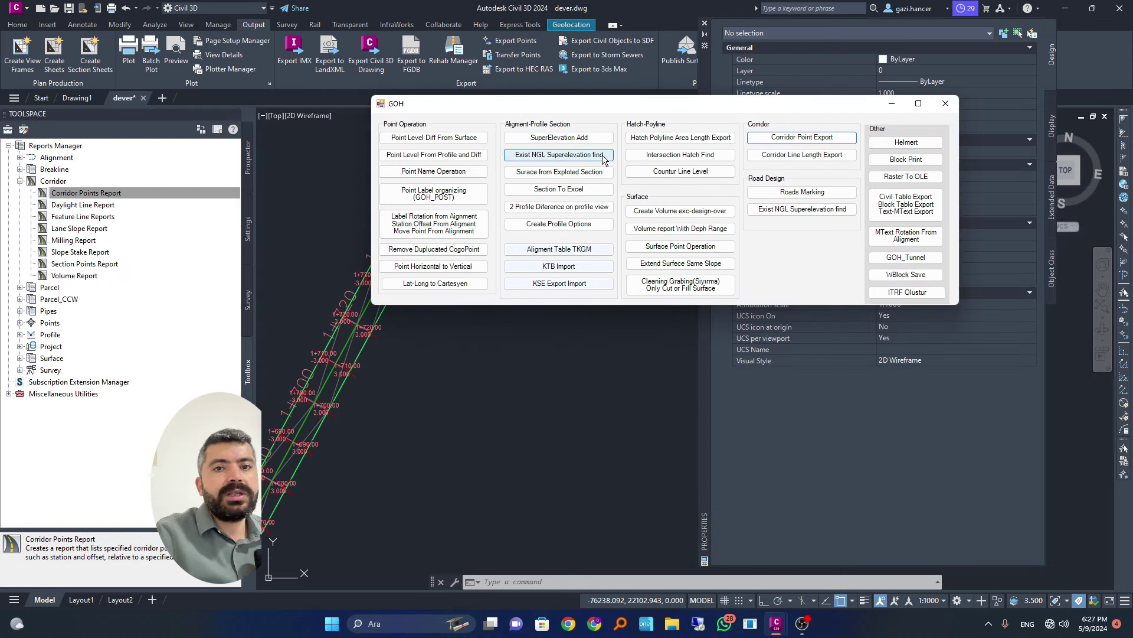
Open the Corridor Line Length Export form, try adding the Top code to the selected codes, and close it without exporting.
{"action": "left_click", "coordinate": [800, 157]}
{"action": "left_click_drag", "start_coordinate": [179, 88], "coordinate": [188, 140]}
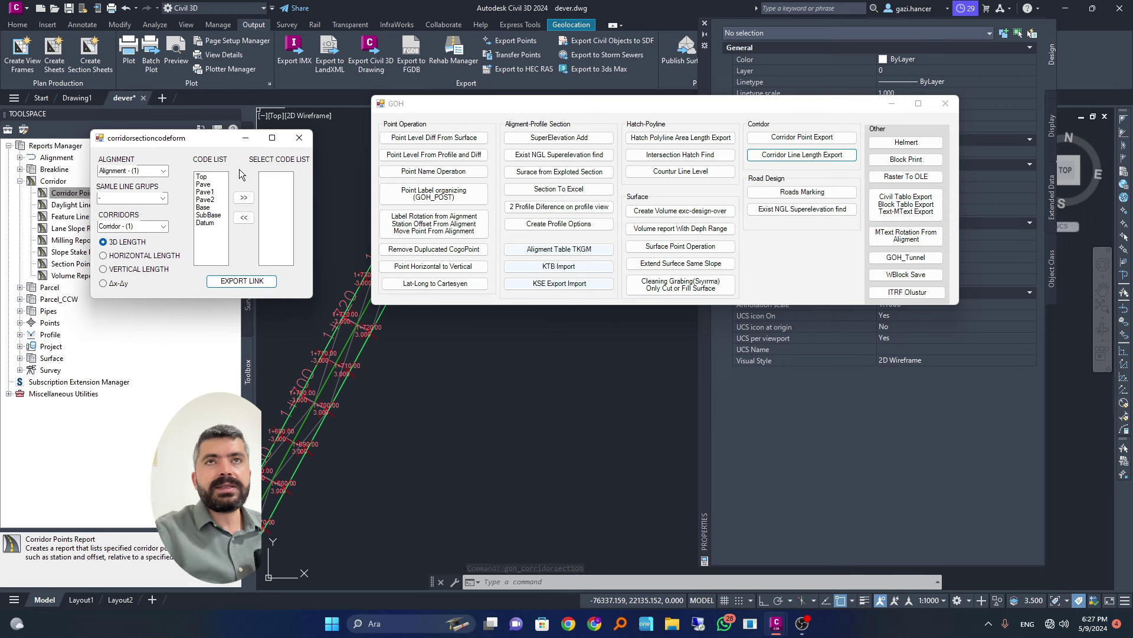
{"action": "left_click", "coordinate": [202, 177]}
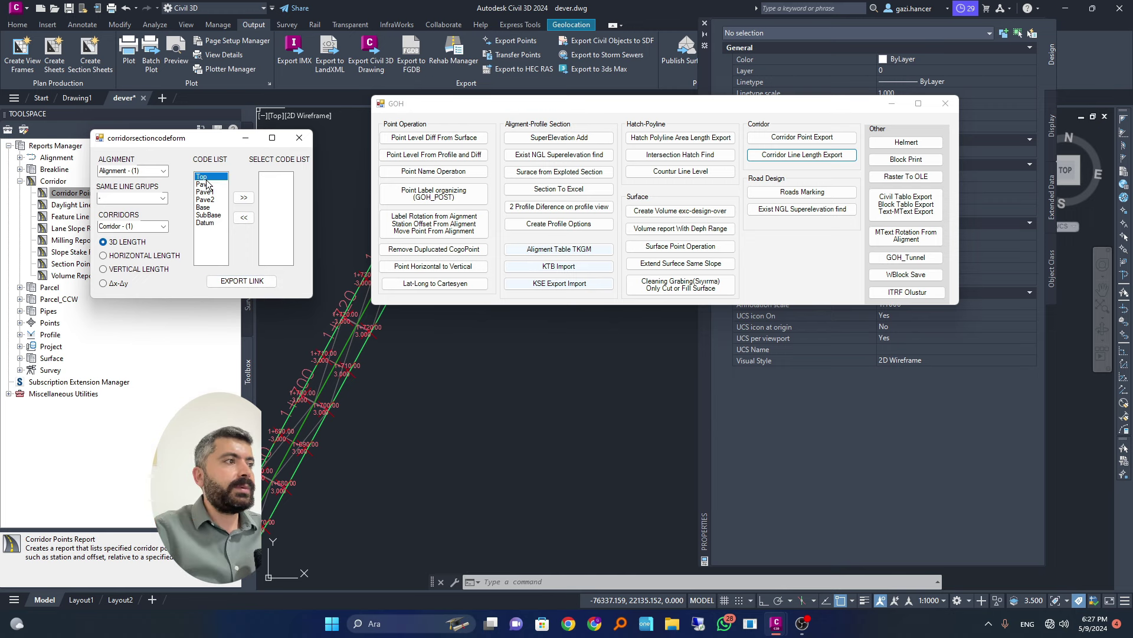
{"action": "left_click", "coordinate": [243, 197]}
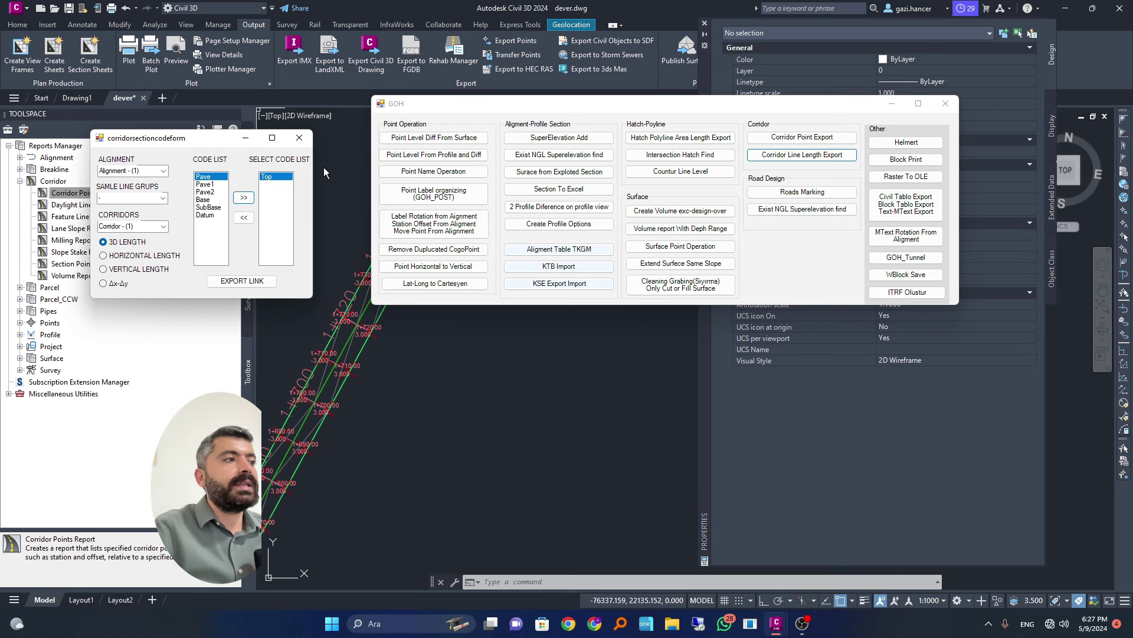
{"action": "left_click", "coordinate": [296, 143]}
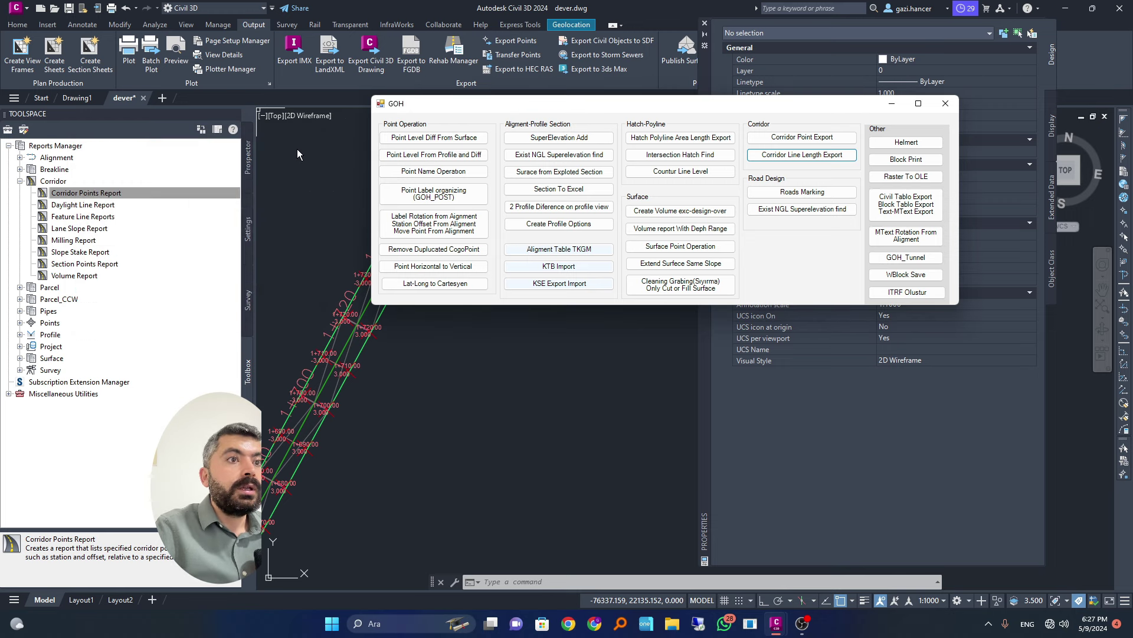
View the Roads Marking form and the road design Exist NGL Superelevation find form, closing each without running it.
{"action": "left_click", "coordinate": [803, 193]}
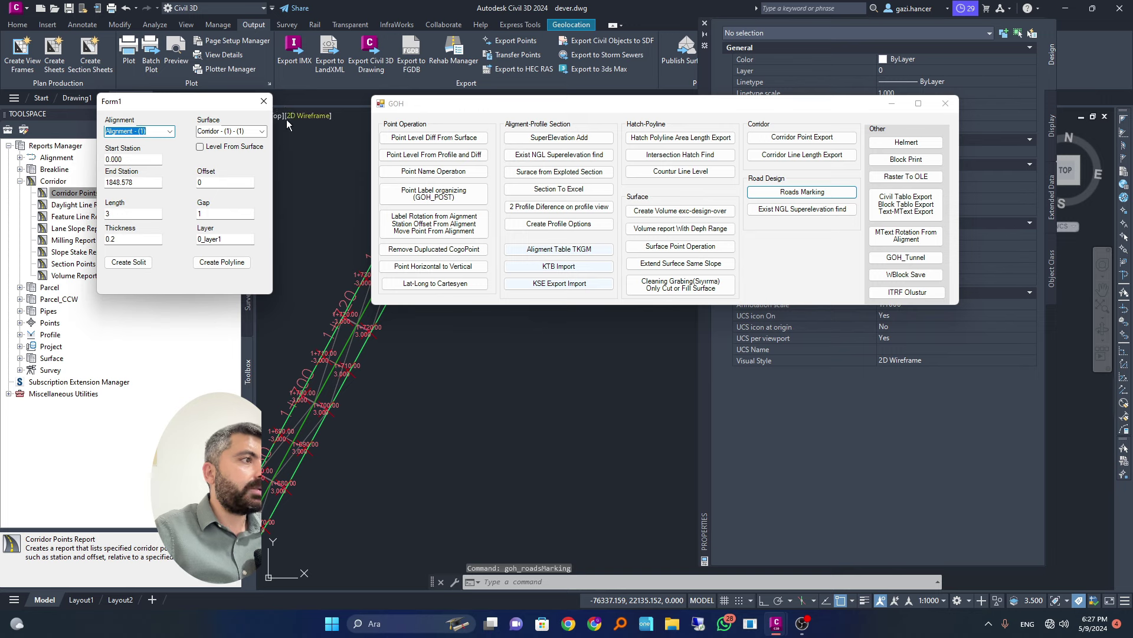
{"action": "left_click", "coordinate": [263, 101]}
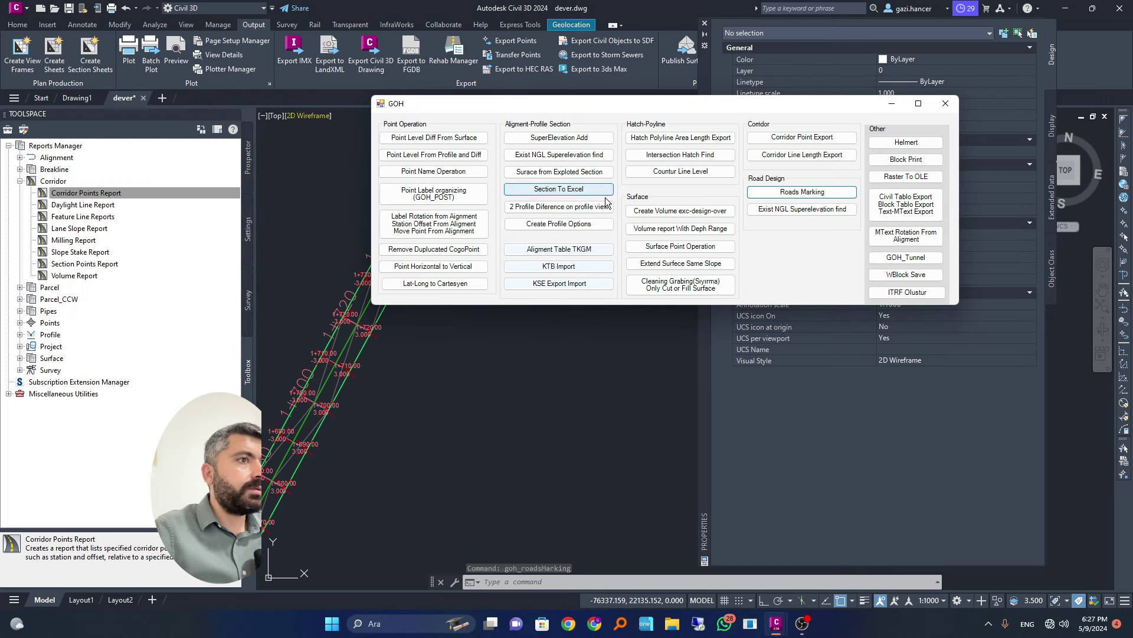
{"action": "left_click", "coordinate": [827, 208]}
{"action": "left_click", "coordinate": [264, 117]}
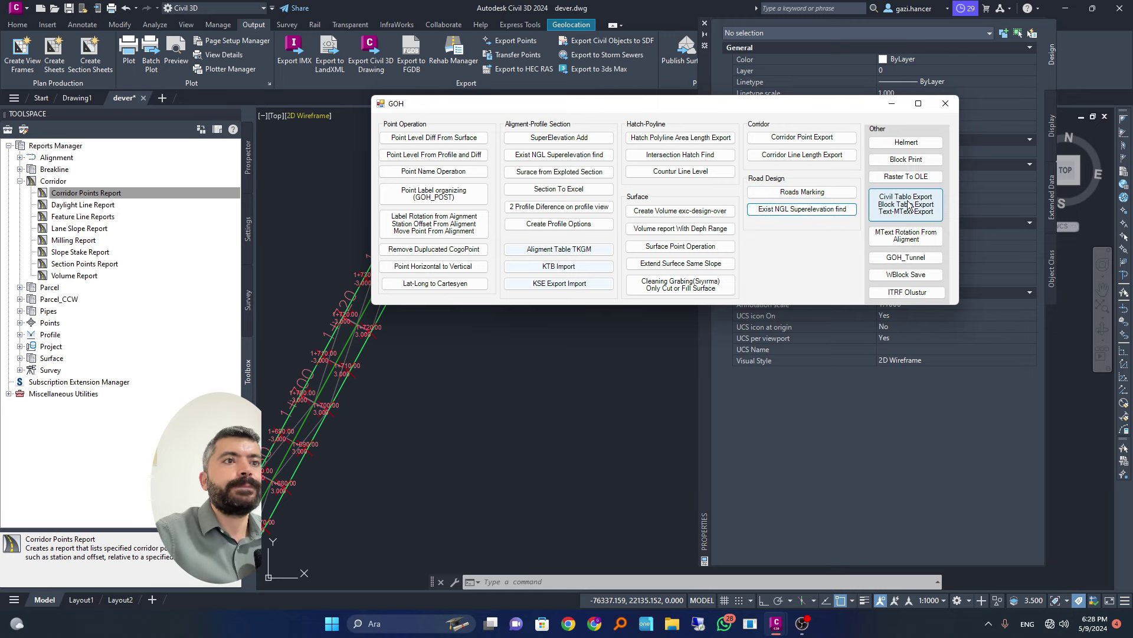
View the Helmert transformation form and the Block Print form, closing each without running it.
{"action": "left_click", "coordinate": [906, 142]}
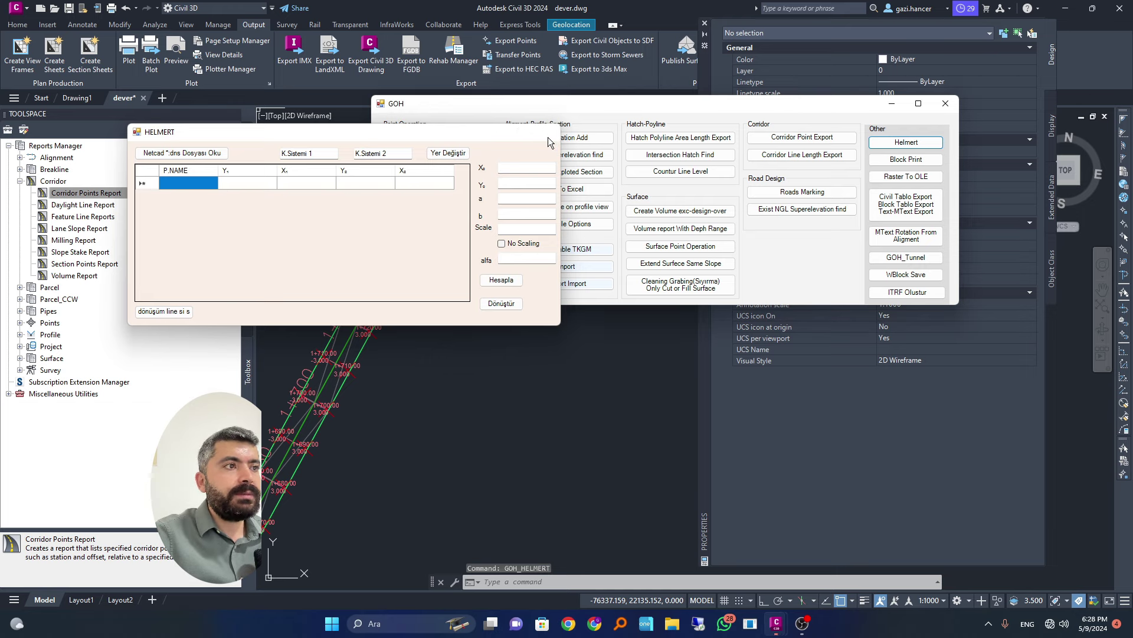
{"action": "left_click", "coordinate": [547, 131]}
{"action": "left_click", "coordinate": [906, 160]}
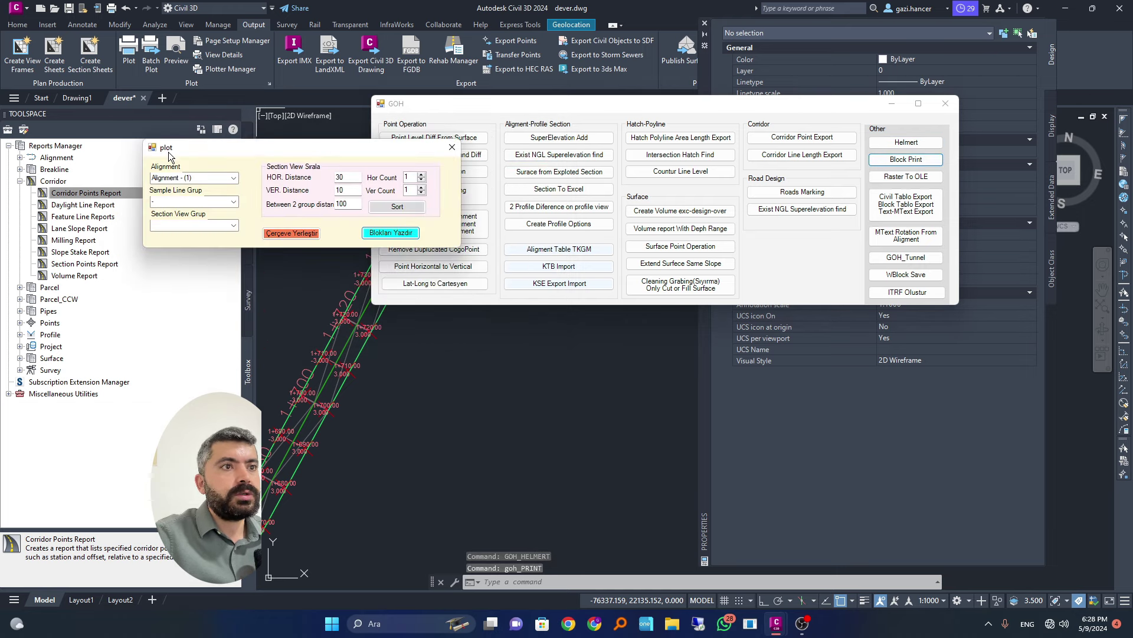
{"action": "left_click", "coordinate": [452, 147]}
View the Raster To OLE form and the Civil, block and text table export form, closing both without converting anything.
{"action": "left_click", "coordinate": [906, 176]}
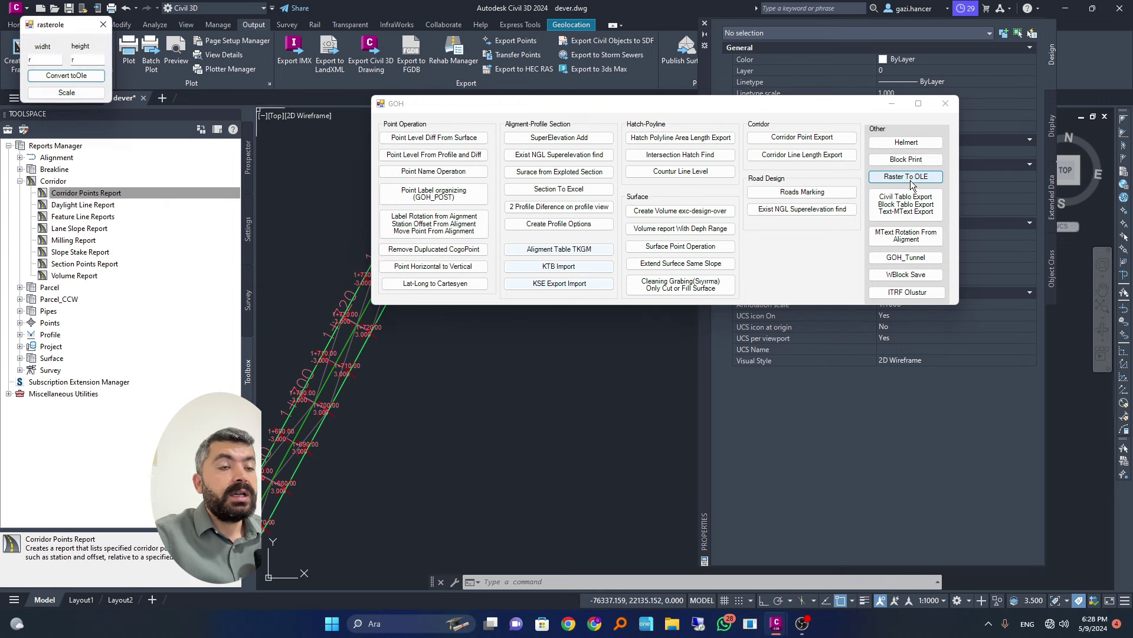
{"action": "left_click_drag", "start_coordinate": [65, 33], "coordinate": [470, 184]}
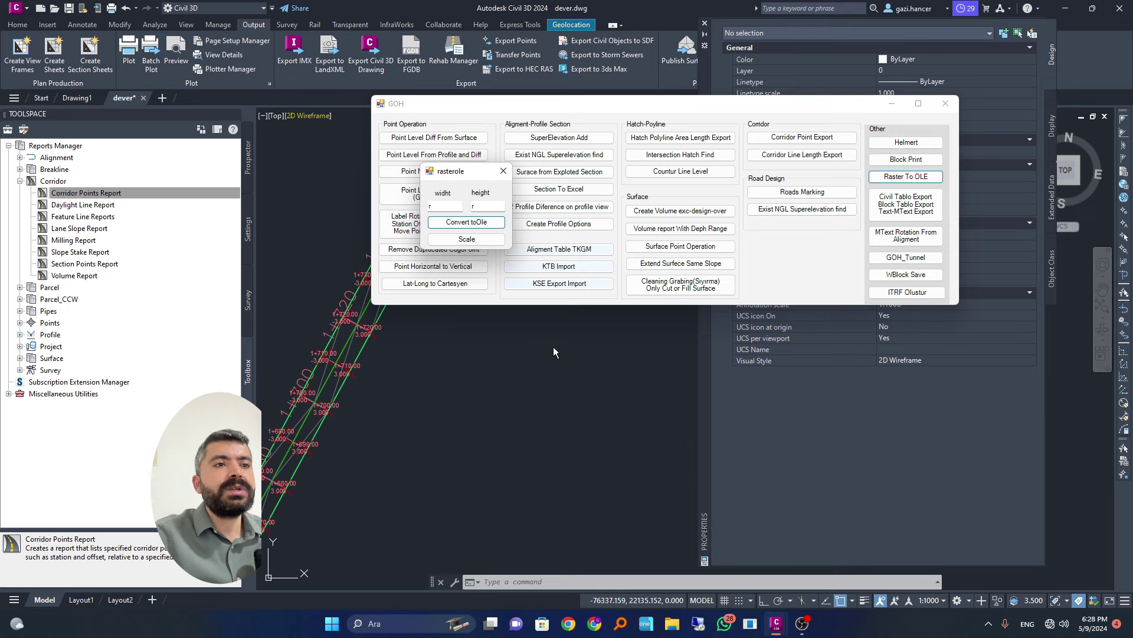
{"action": "left_click", "coordinate": [503, 171]}
{"action": "left_click", "coordinate": [906, 203]}
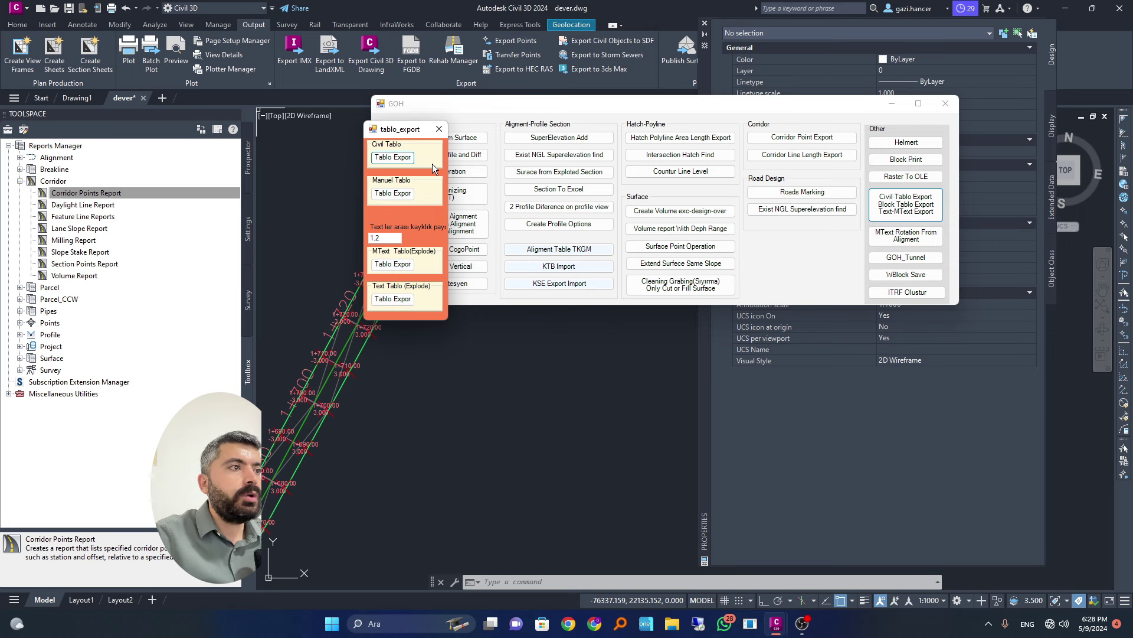
{"action": "left_click", "coordinate": [439, 129]}
{"action": "scroll", "coordinate": [313, 354], "scroll_direction": "up", "scroll_amount": 6}
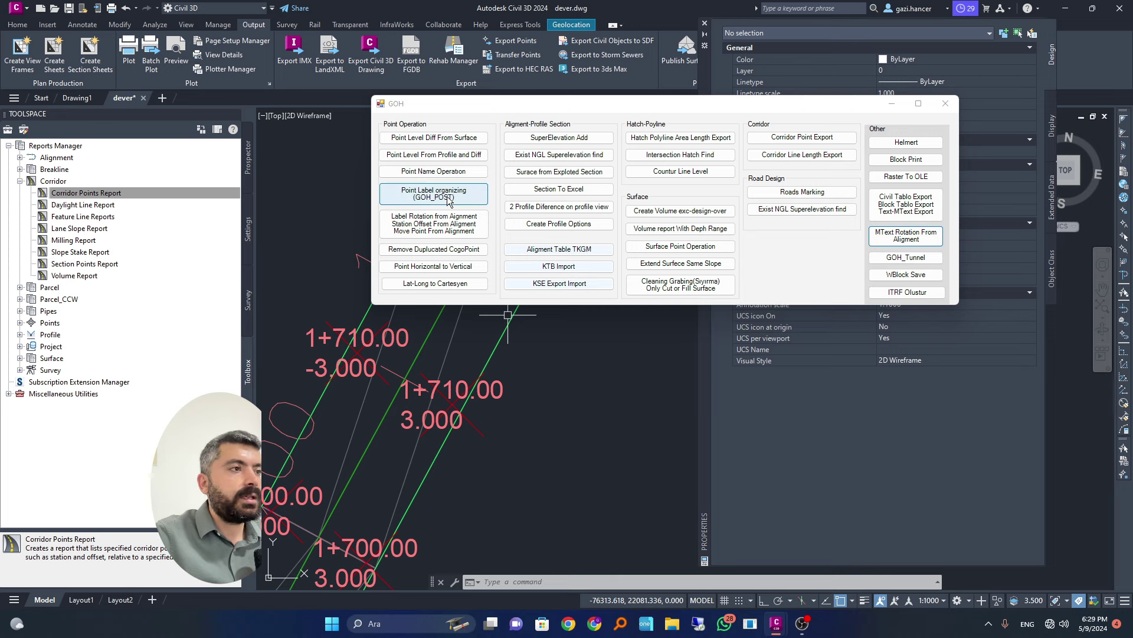
{"action": "left_click", "coordinate": [434, 194]}
{"action": "left_click", "coordinate": [118, 41]}
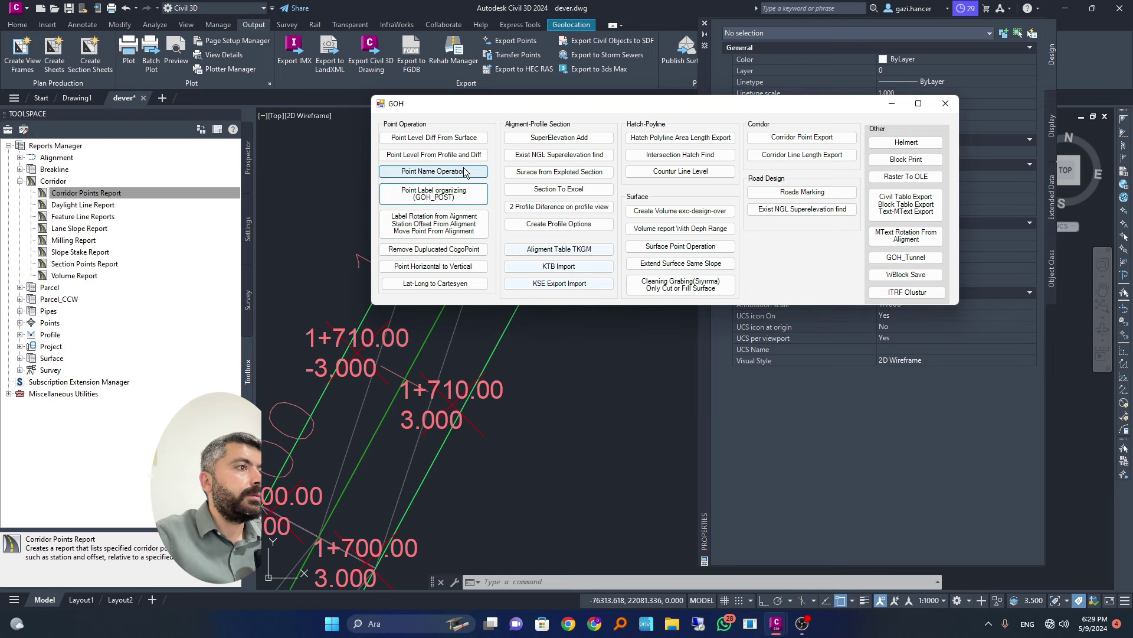
Open the alignment label rotation form and rotate the labels of _All Points to Alignment - (1) with right and left angles of 0.
{"action": "left_click", "coordinate": [382, 219]}
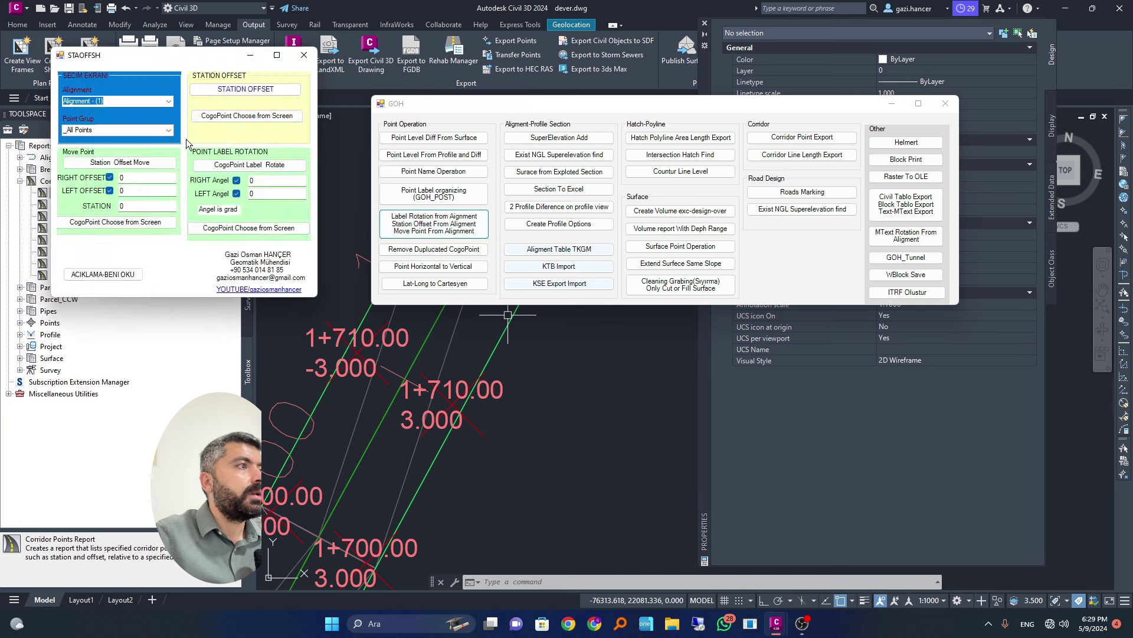
{"action": "scroll", "coordinate": [366, 372], "scroll_direction": "down", "scroll_amount": 5}
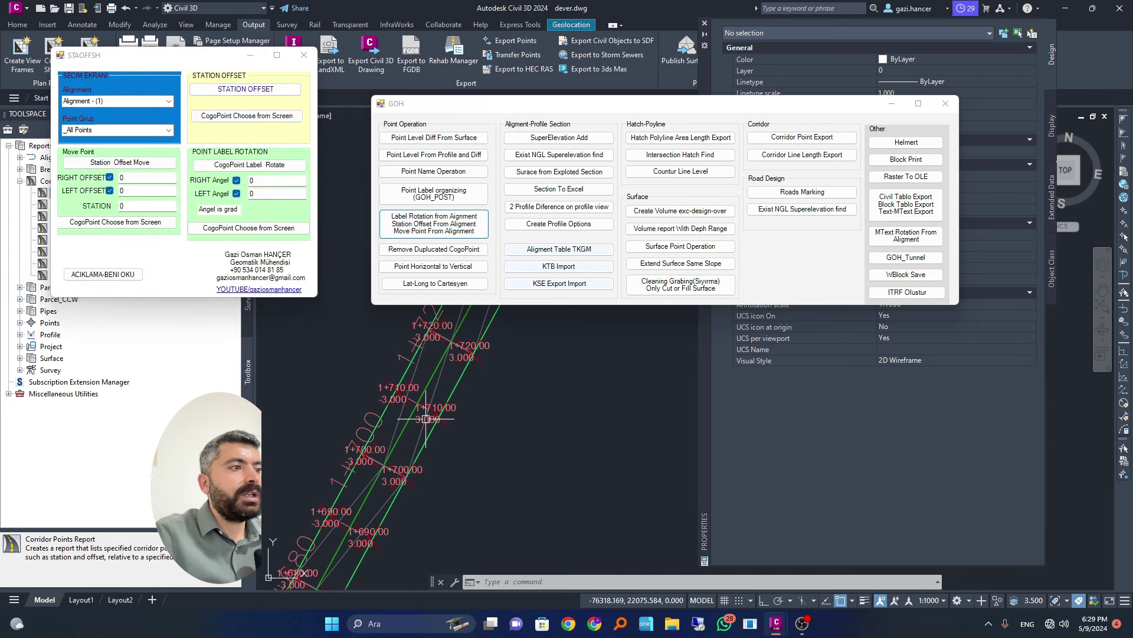
{"action": "scroll", "coordinate": [348, 359], "scroll_direction": "up", "scroll_amount": 3}
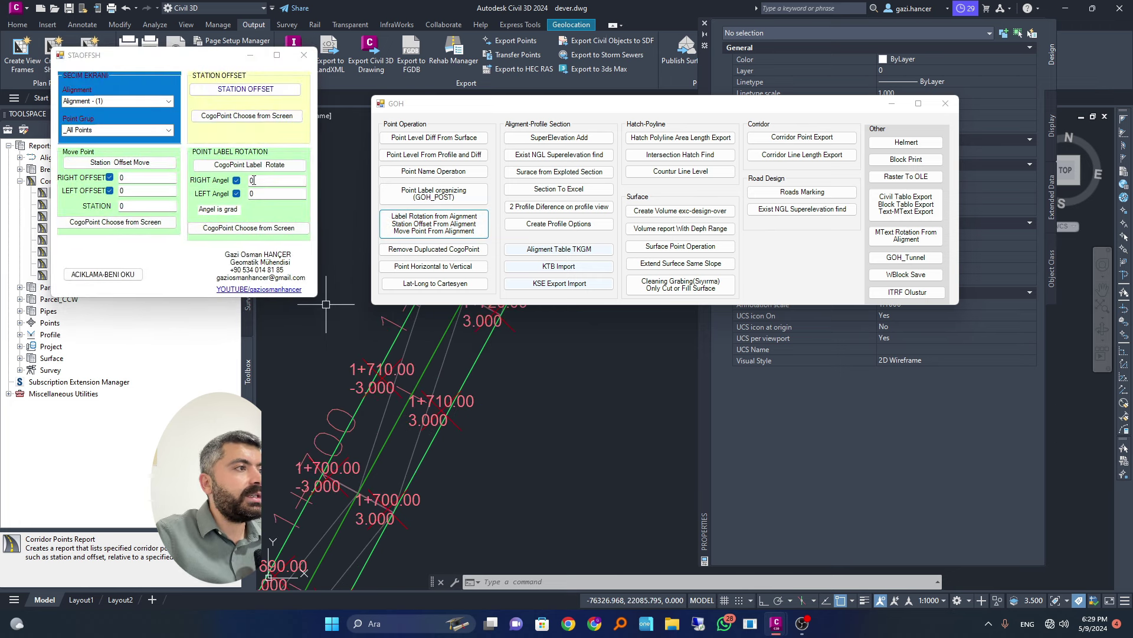
{"action": "scroll", "coordinate": [404, 404], "scroll_direction": "down", "scroll_amount": 5}
{"action": "scroll", "coordinate": [404, 404], "scroll_direction": "up", "scroll_amount": 8}
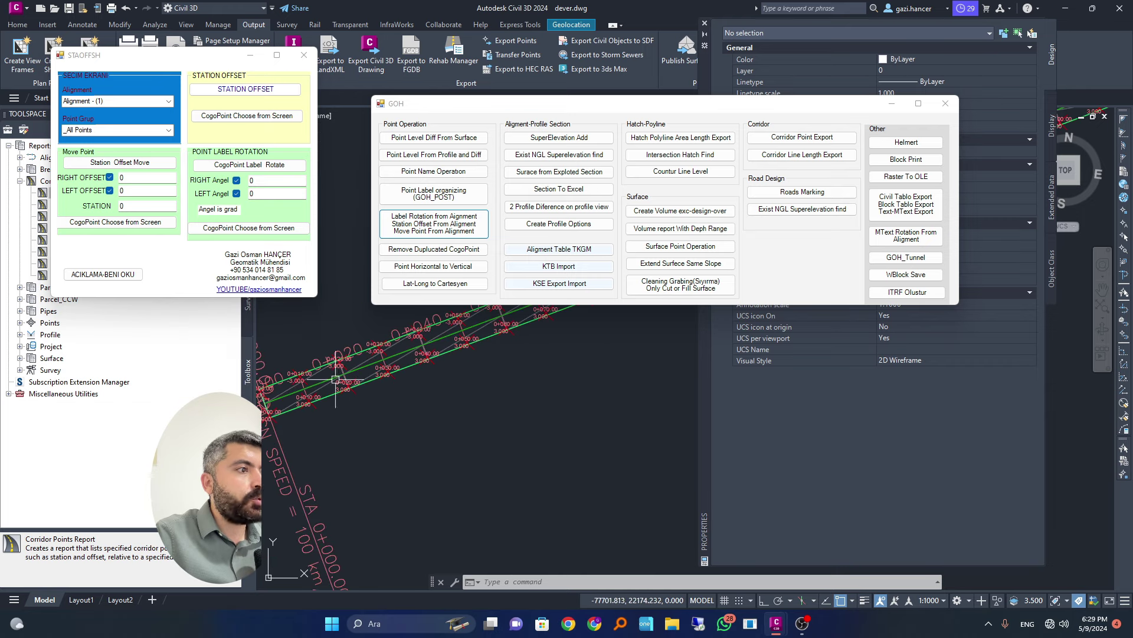
{"action": "scroll", "coordinate": [325, 337], "scroll_direction": "down", "scroll_amount": 4}
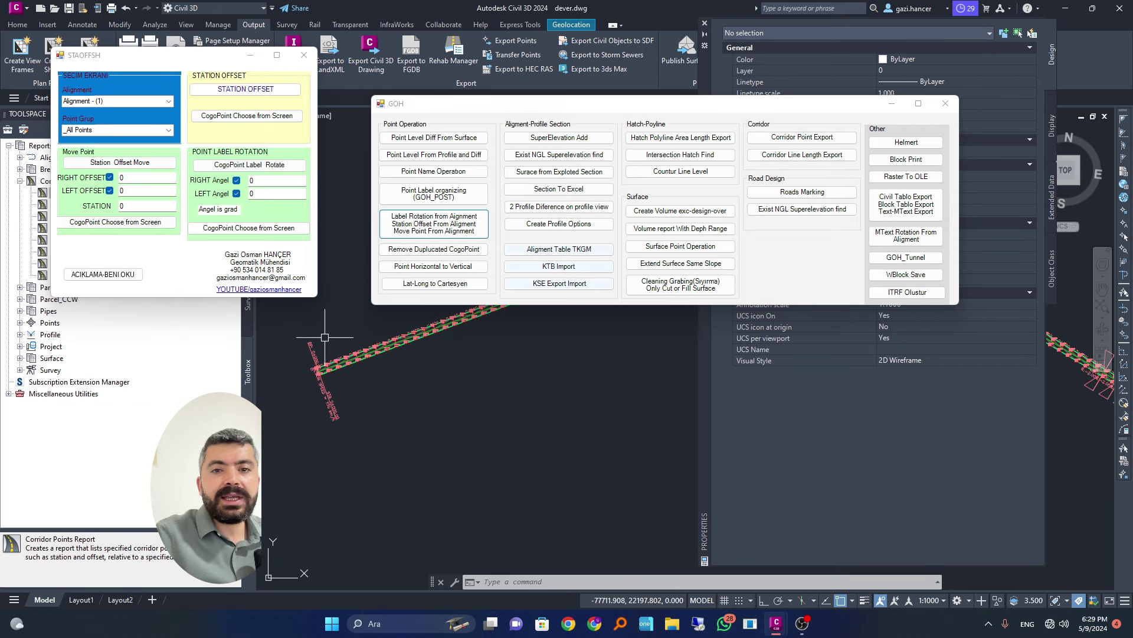
{"action": "left_click", "coordinate": [264, 169]}
Examine the orientation of the rotated point labels along the straights and curves of the alignment.
{"action": "scroll", "coordinate": [437, 372], "scroll_direction": "up", "scroll_amount": 4}
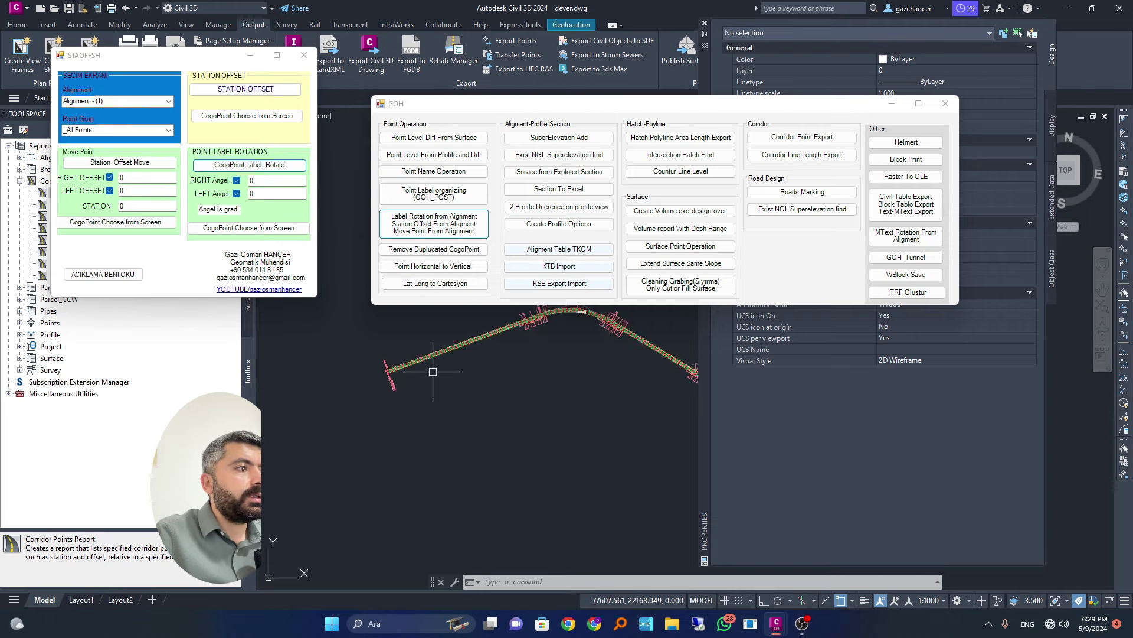
{"action": "scroll", "coordinate": [635, 359], "scroll_direction": "up", "scroll_amount": 5}
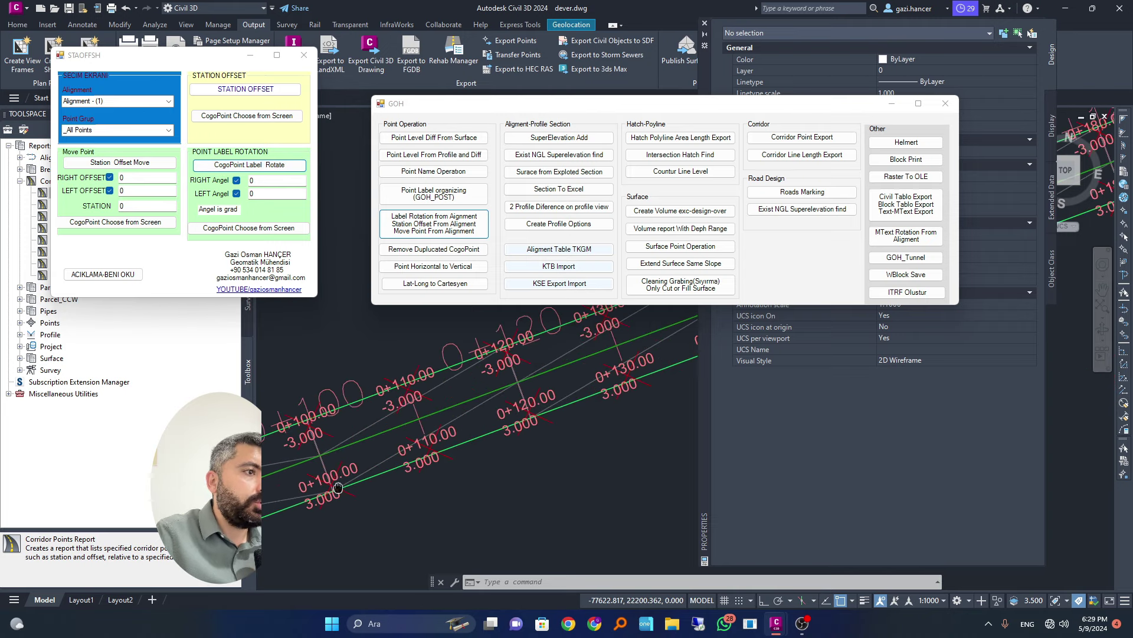
{"action": "scroll", "coordinate": [635, 359], "scroll_direction": "down", "scroll_amount": 5}
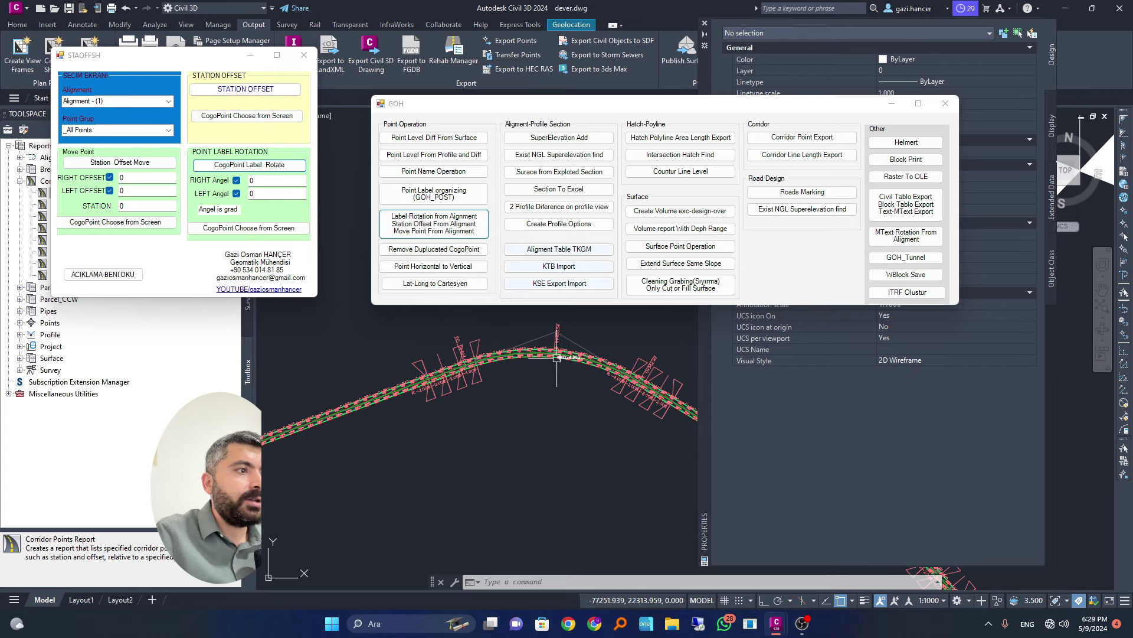
{"action": "scroll", "coordinate": [513, 336], "scroll_direction": "up", "scroll_amount": 8}
{"action": "scroll", "coordinate": [406, 351], "scroll_direction": "down", "scroll_amount": 6}
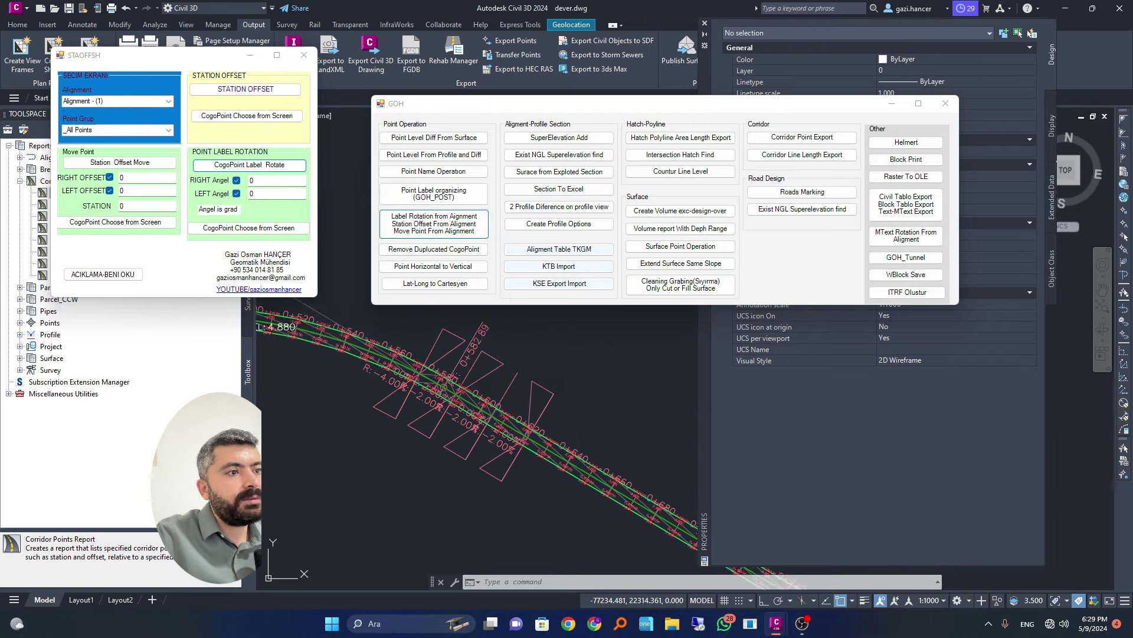
{"action": "scroll", "coordinate": [315, 322], "scroll_direction": "up", "scroll_amount": 6}
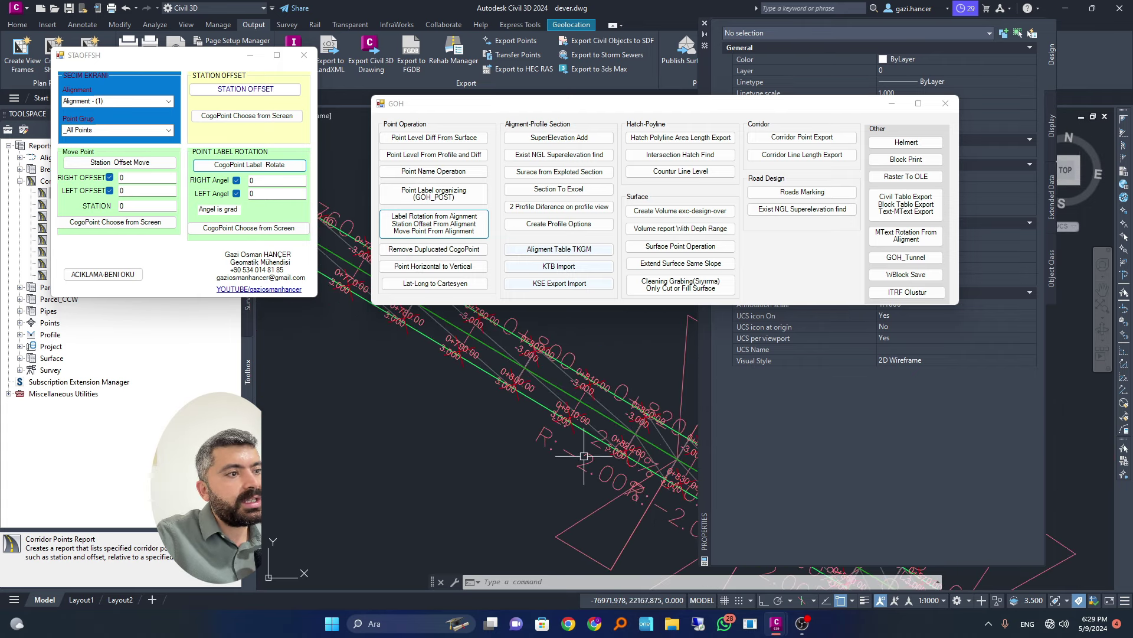
{"action": "scroll", "coordinate": [315, 322], "scroll_direction": "down", "scroll_amount": 5}
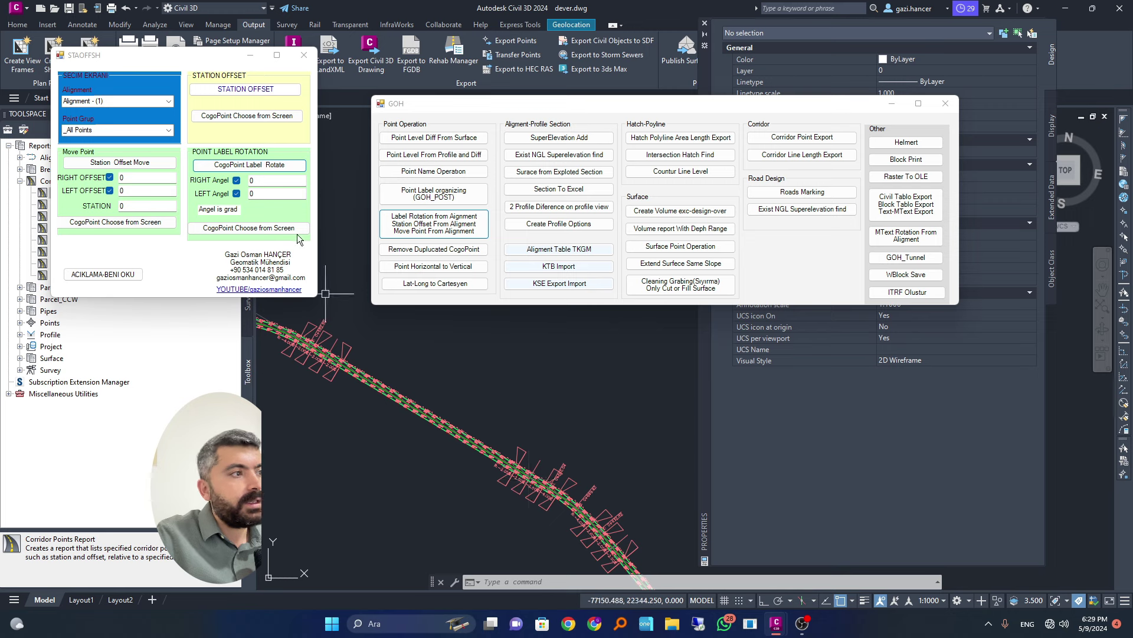
Set the right and left label angles to 200 grad and rotate the point labels along Alignment - (1).
{"action": "left_click", "coordinate": [275, 183]}
{"action": "double_click", "coordinate": [275, 183]}
{"action": "double_click", "coordinate": [279, 195]}
{"action": "type", "text": "2"}
{"action": "left_click", "coordinate": [274, 165]}
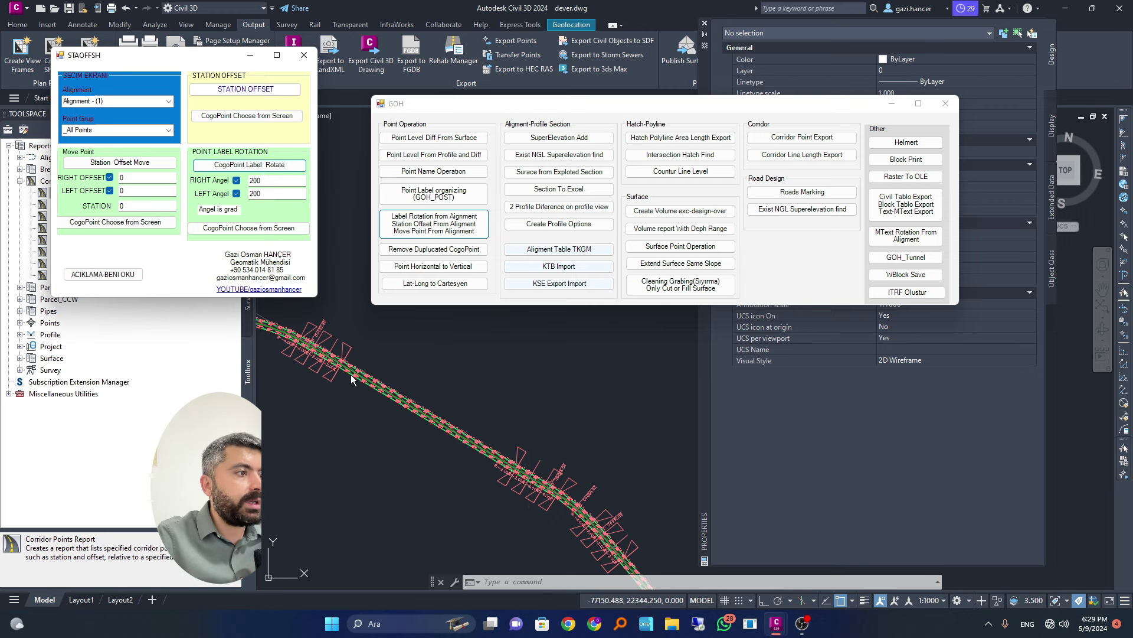
{"action": "scroll", "coordinate": [350, 374], "scroll_direction": "up", "scroll_amount": 3}
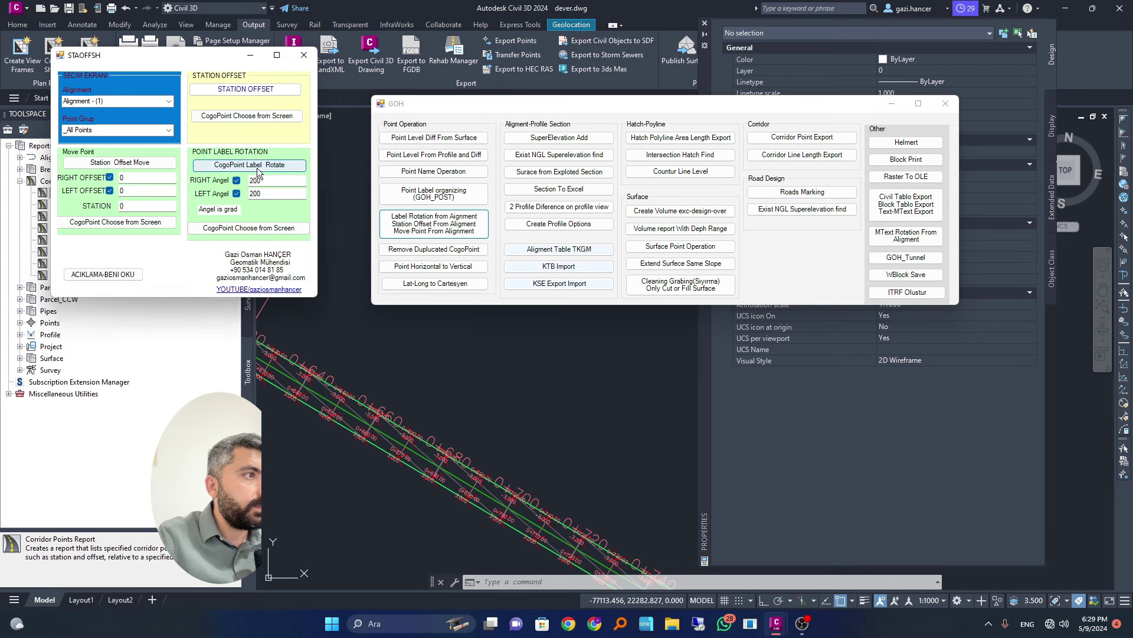
{"action": "scroll", "coordinate": [324, 385], "scroll_direction": "up", "scroll_amount": 3}
Set the right and left label angles to 100 grad and rotate the point labels along Alignment - (1).
{"action": "double_click", "coordinate": [269, 179]}
{"action": "type", "text": "100"}
{"action": "double_click", "coordinate": [273, 194]}
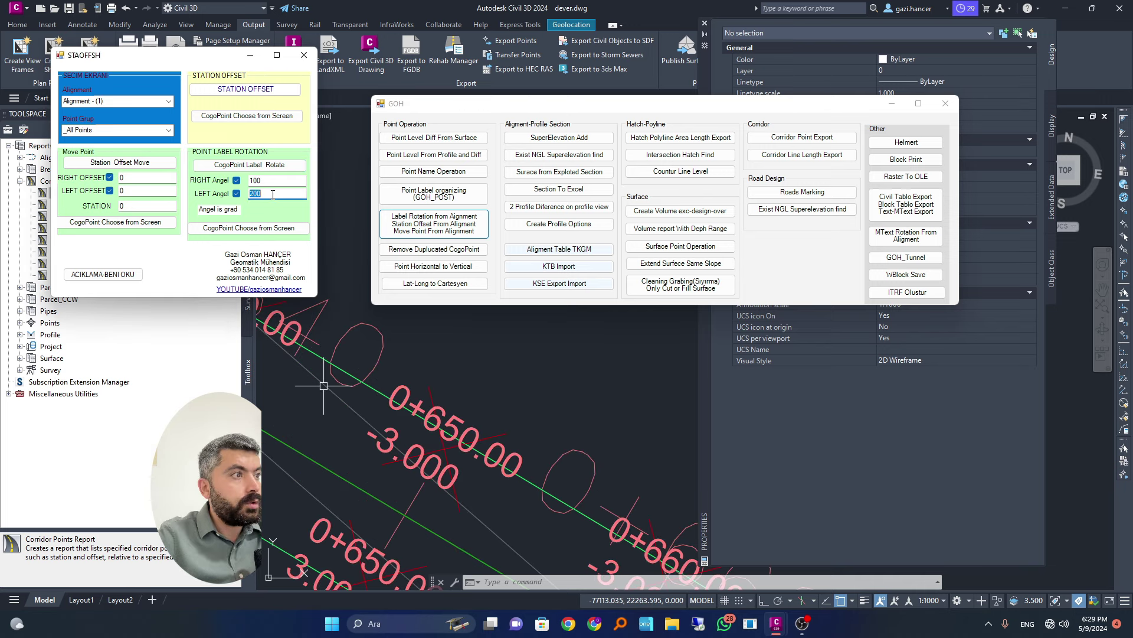
{"action": "left_click", "coordinate": [249, 165]}
{"action": "scroll", "coordinate": [493, 419], "scroll_direction": "down", "scroll_amount": 3}
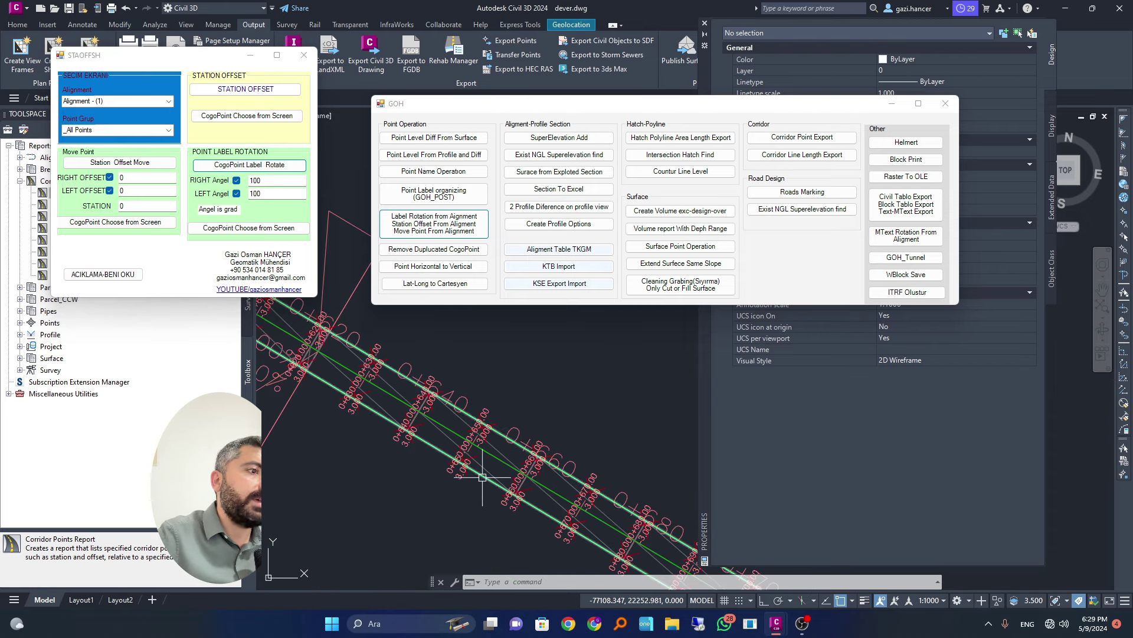
{"action": "scroll", "coordinate": [492, 420], "scroll_direction": "down", "scroll_amount": 3}
{"action": "scroll", "coordinate": [484, 461], "scroll_direction": "down", "scroll_amount": 3}
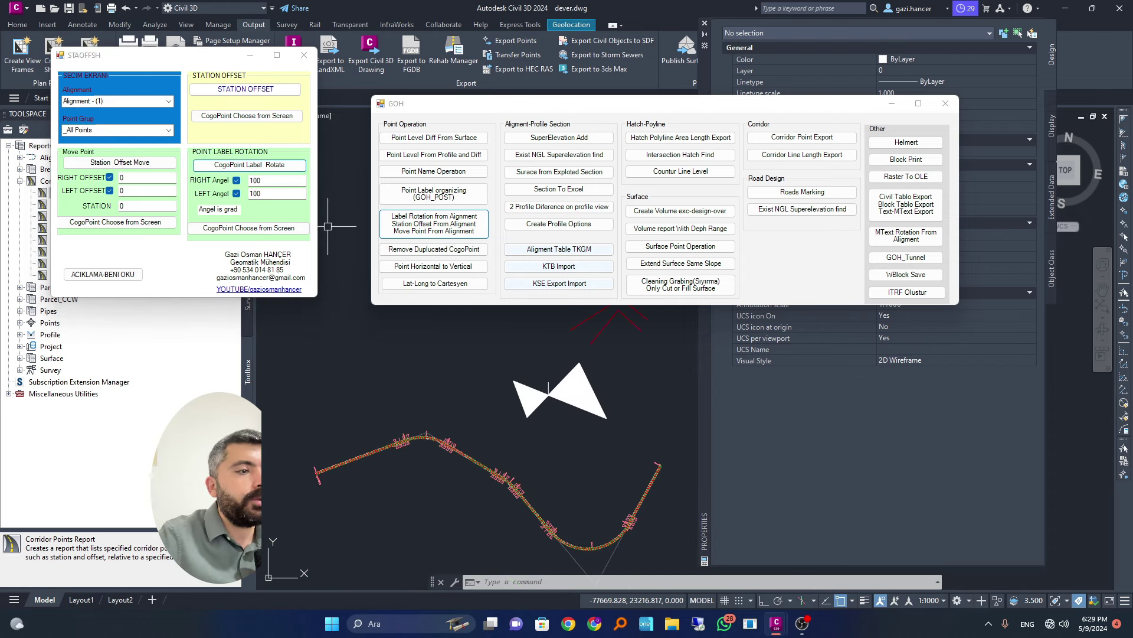
Reset the right and left label angles to 0, rotate the point labels again, and close the label rotation form.
{"action": "left_click", "coordinate": [280, 182]}
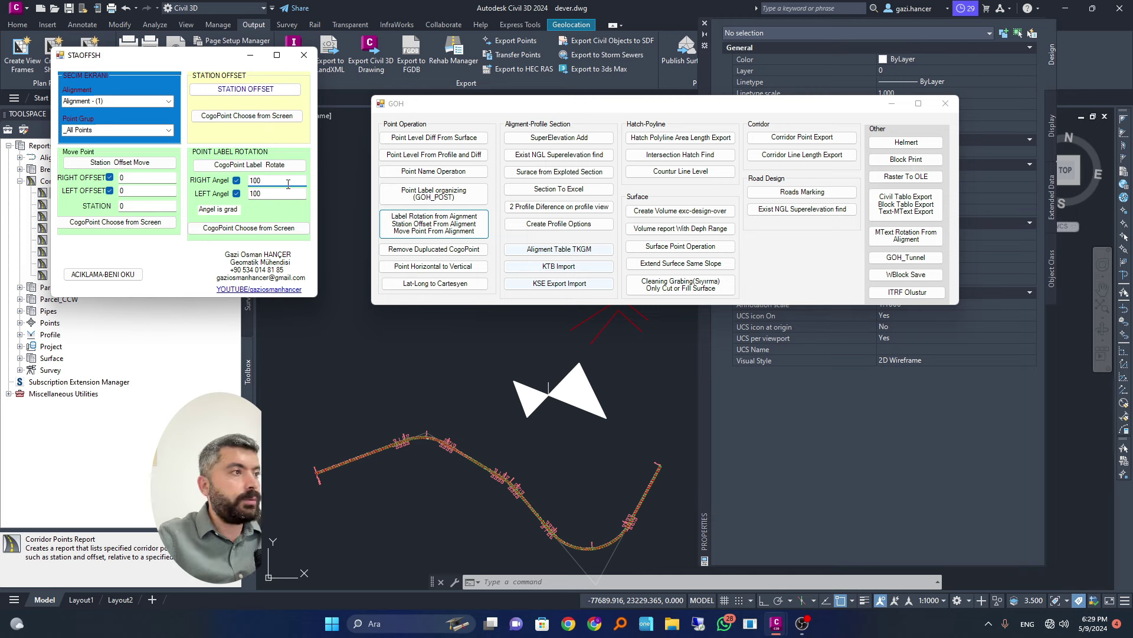
{"action": "type", "text": "0"}
{"action": "key", "text": "Tab"}
{"action": "type", "text": "0"}
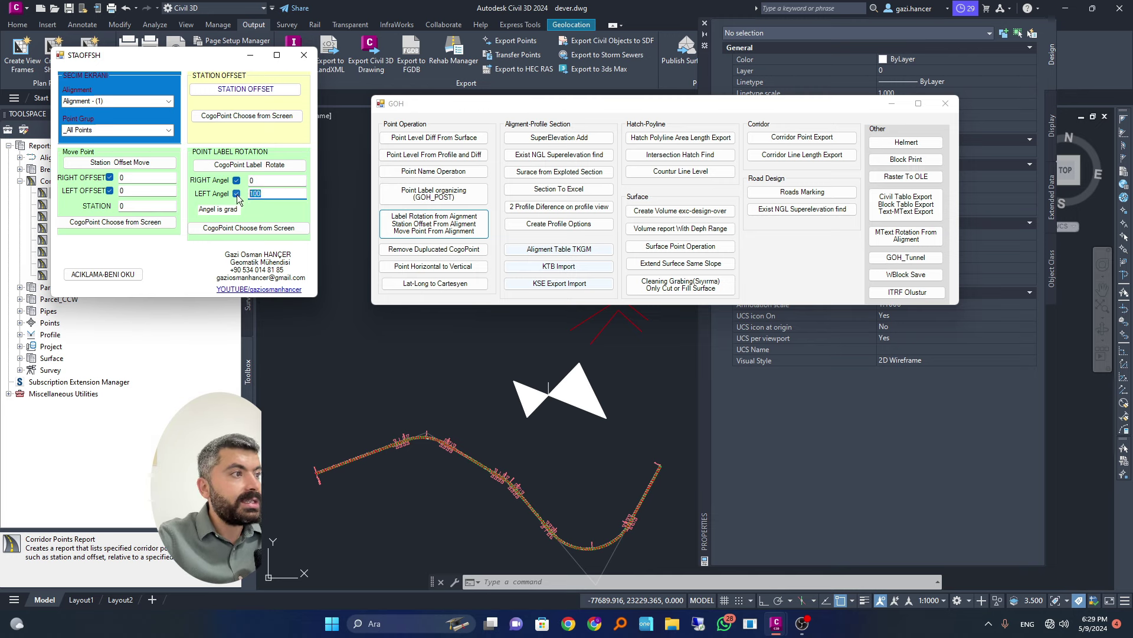
{"action": "left_click", "coordinate": [276, 170]}
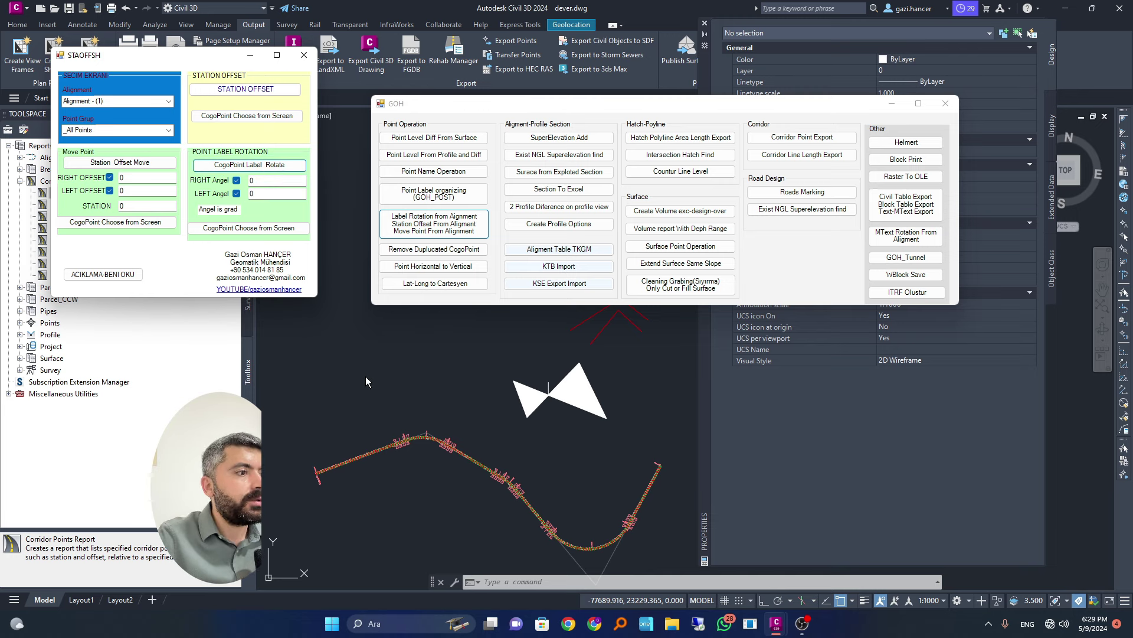
{"action": "scroll", "coordinate": [414, 425], "scroll_direction": "up", "scroll_amount": 5}
{"action": "scroll", "coordinate": [433, 440], "scroll_direction": "up", "scroll_amount": 3}
{"action": "key", "text": "Escape"}
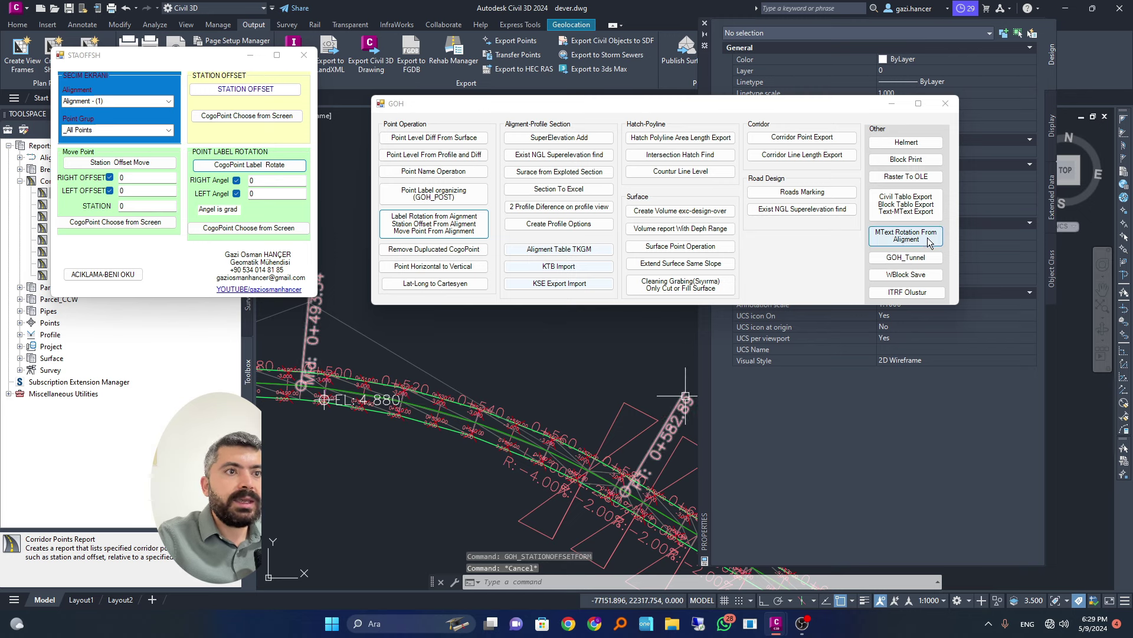
{"action": "key", "text": "Escape"}
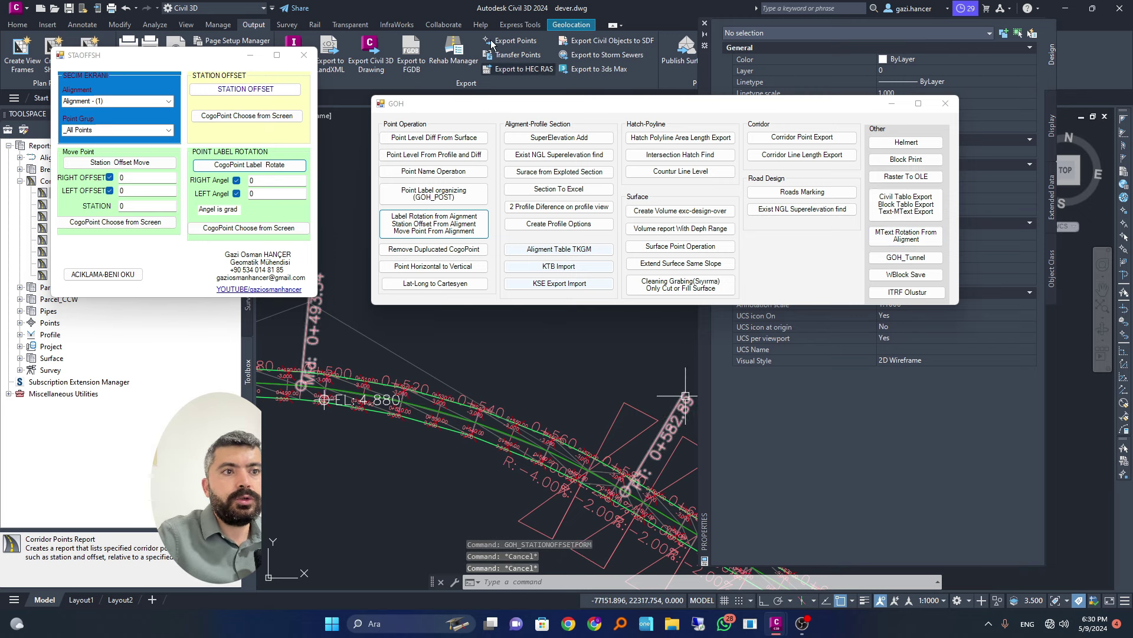
View the GOH_Tunnel form and the WBlock Save form, closing each without running it.
{"action": "left_click", "coordinate": [906, 258]}
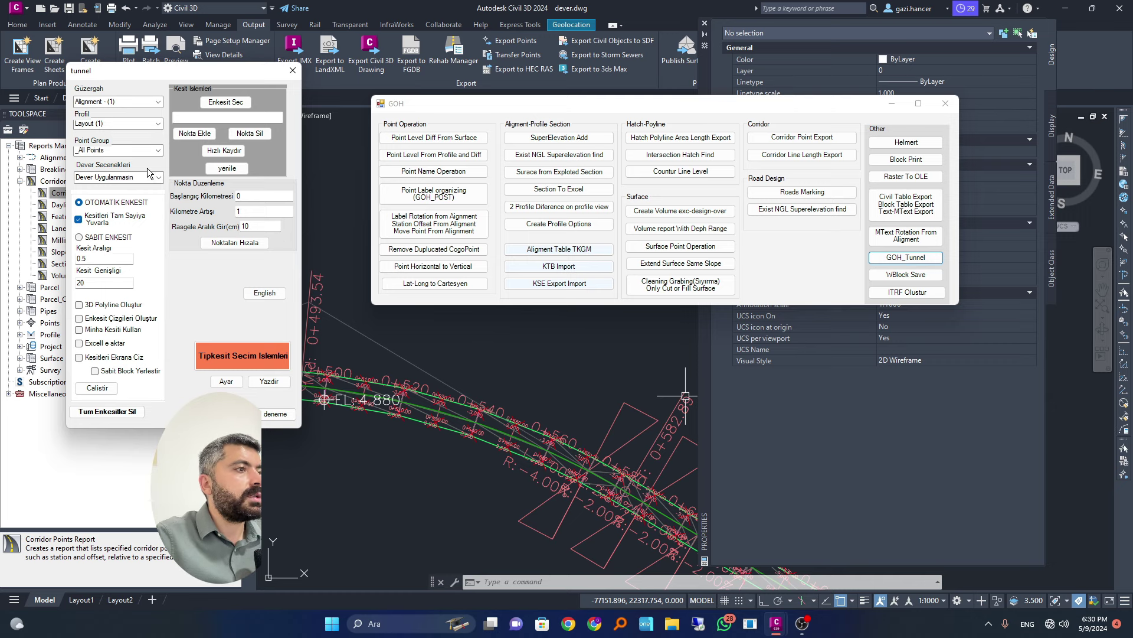
{"action": "left_click", "coordinate": [293, 70]}
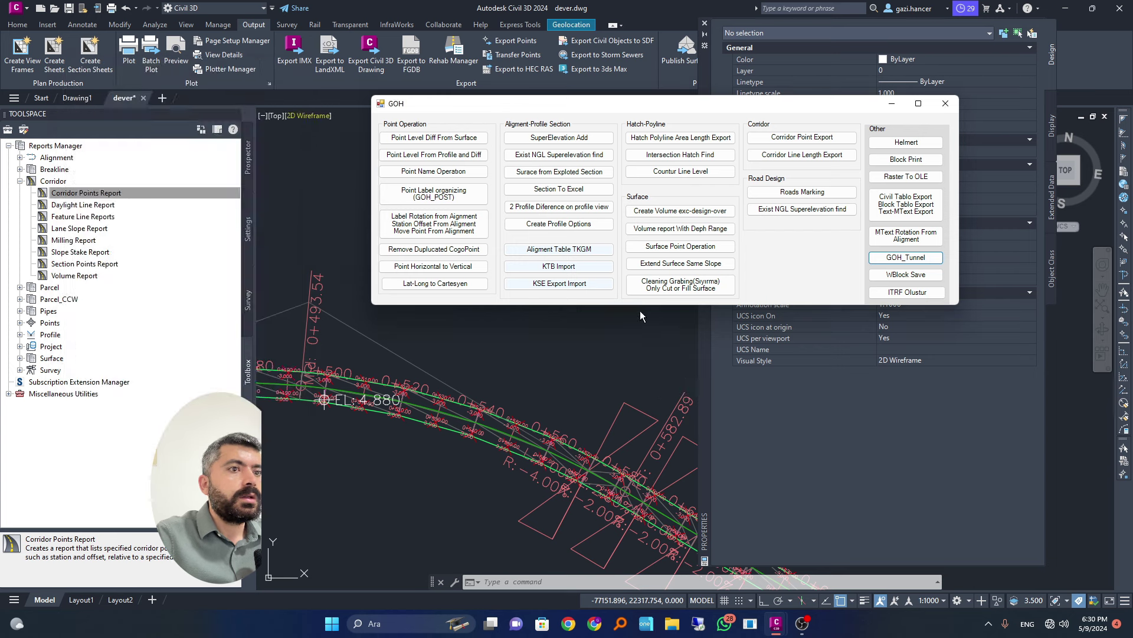
{"action": "left_click", "coordinate": [906, 274]}
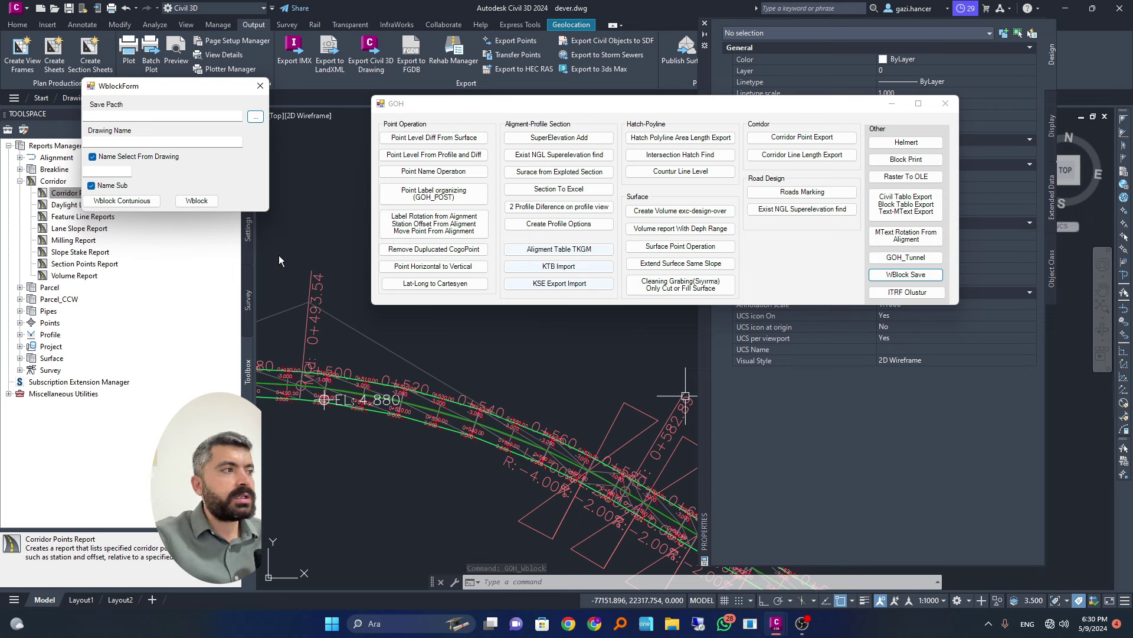
{"action": "left_click", "coordinate": [260, 86]}
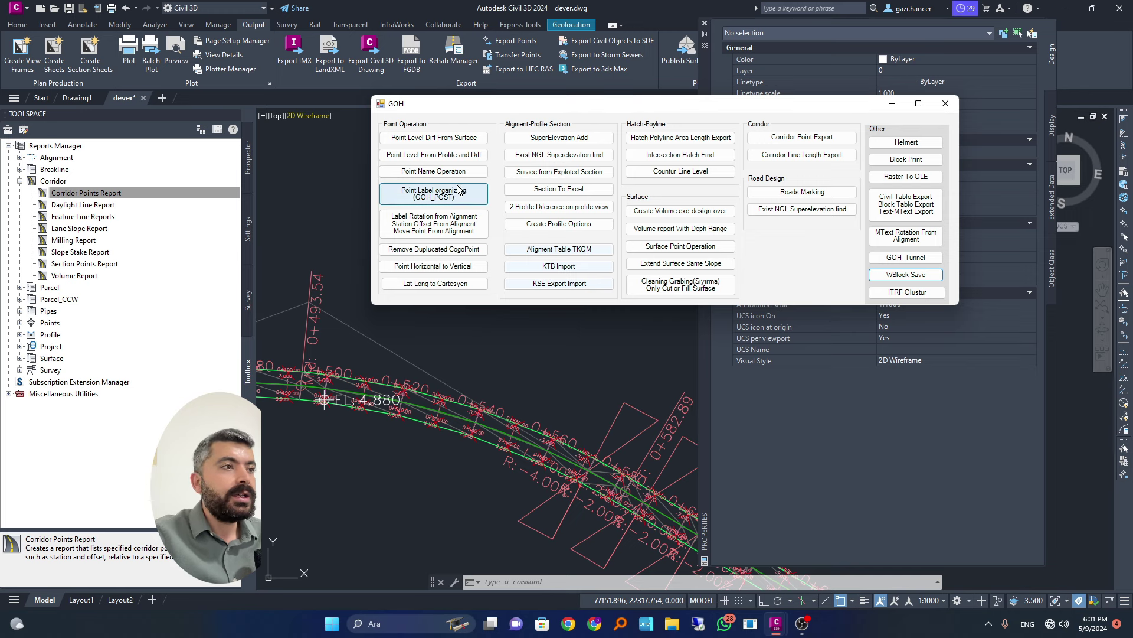
Run the NESMA command and shift its form over beside the drawing area.
{"action": "left_click", "coordinate": [576, 581]}
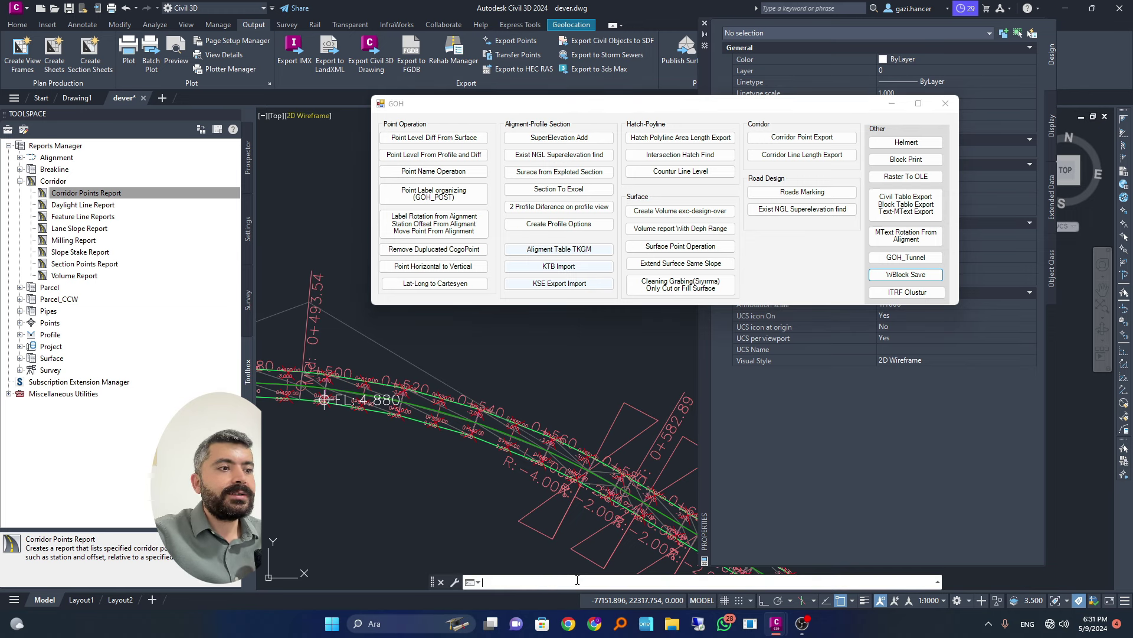
{"action": "type", "text": "NEs"}
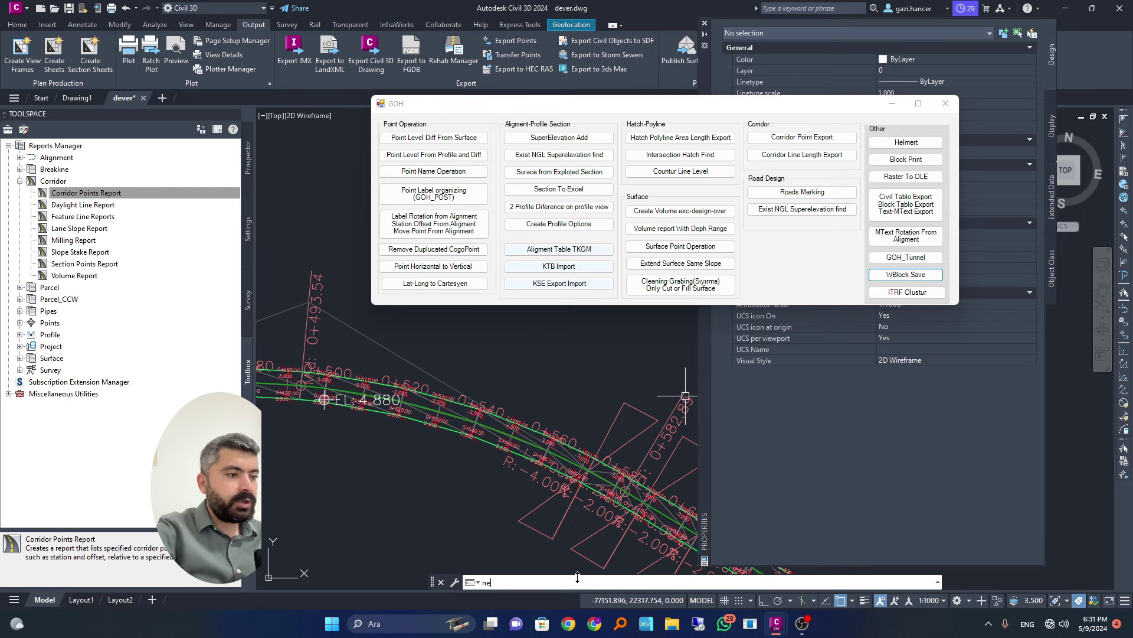
{"action": "type", "text": "ma"}
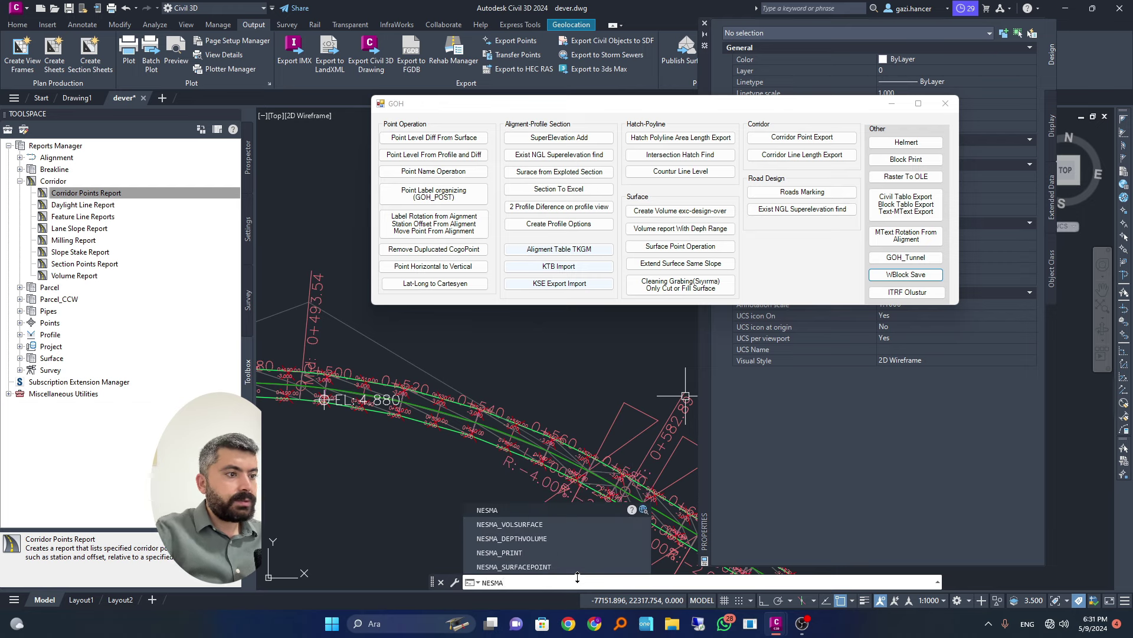
{"action": "key", "text": "Return"}
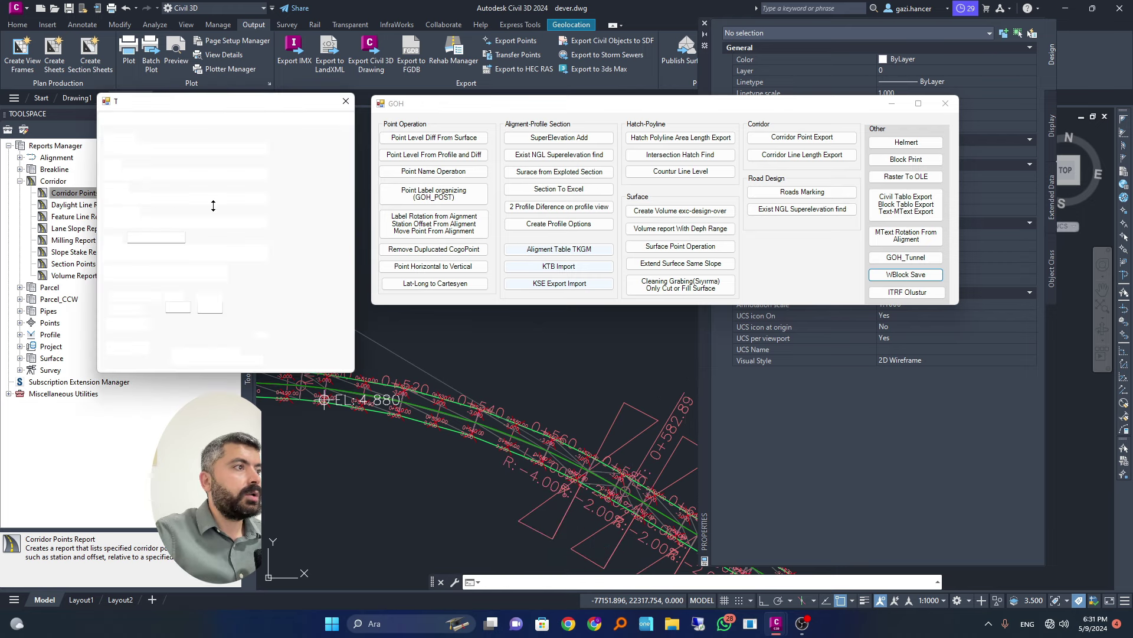
{"action": "left_click_drag", "start_coordinate": [213, 103], "coordinate": [297, 120]}
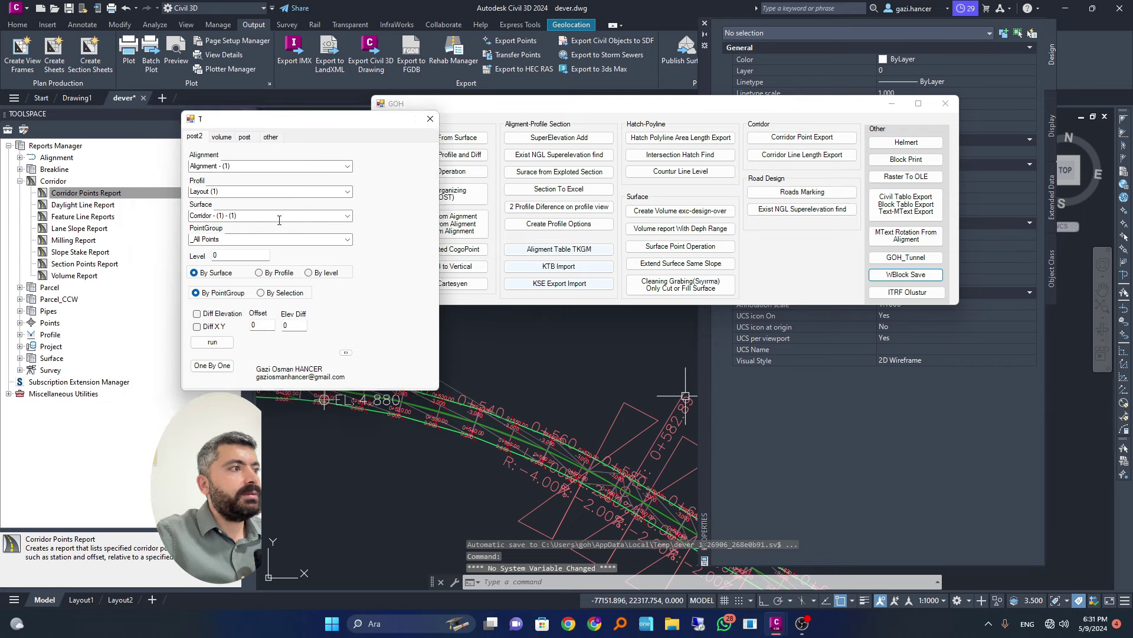
Review the form's post2, volume and post settings without running anything, close it, and reposition the GOH form.
{"action": "left_click", "coordinate": [222, 137]}
{"action": "left_click", "coordinate": [244, 137]}
{"action": "left_click", "coordinate": [192, 138]}
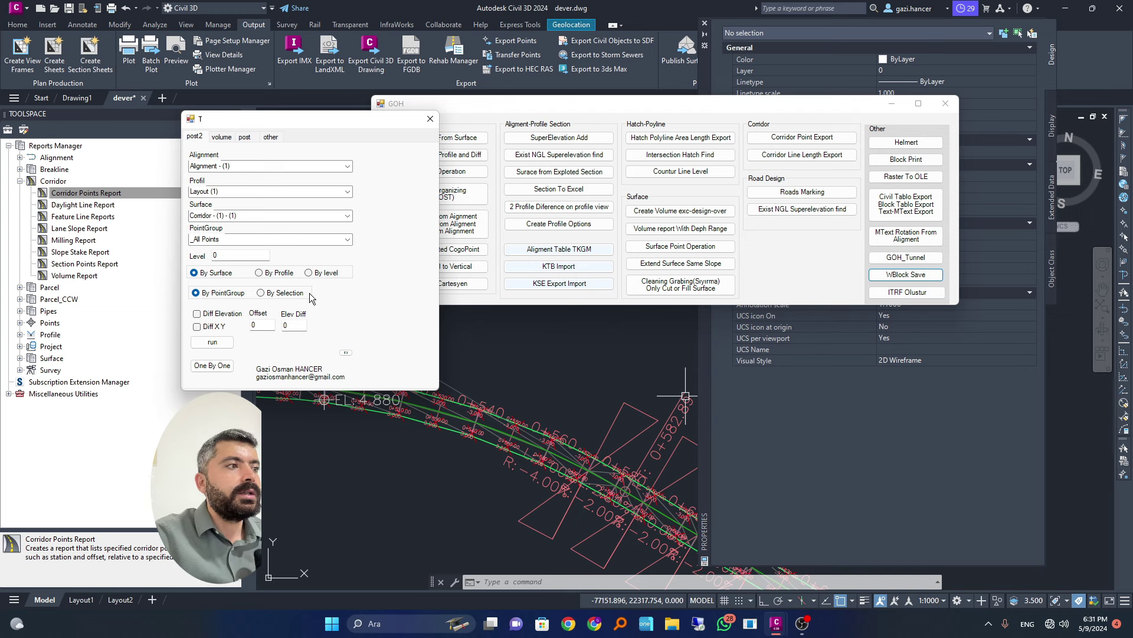
{"action": "left_click", "coordinate": [218, 138]}
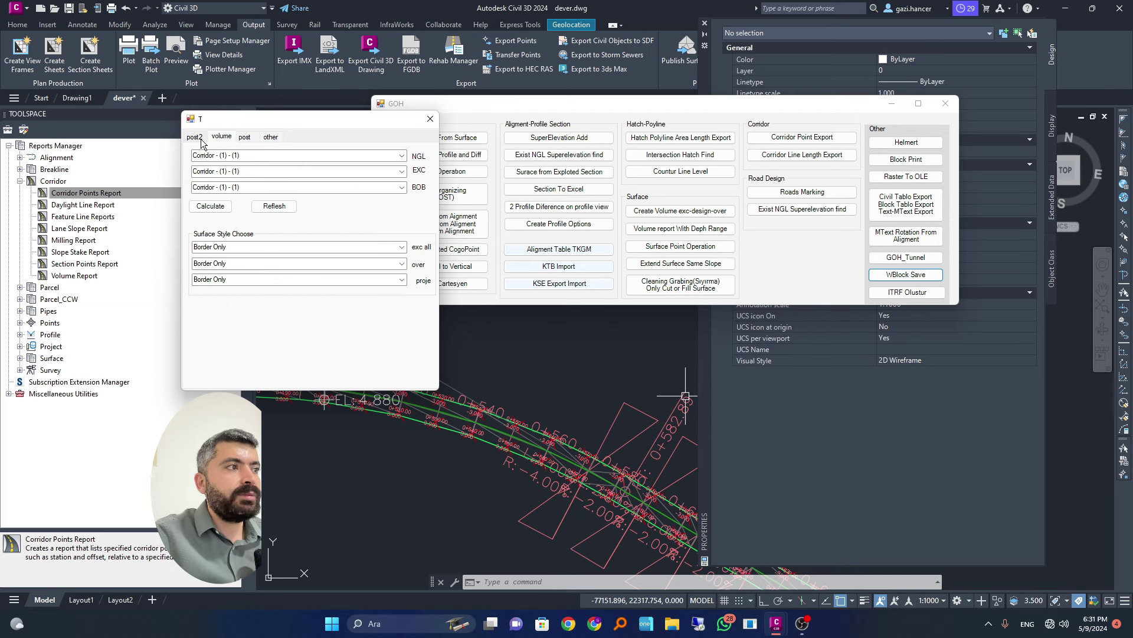
{"action": "left_click", "coordinate": [200, 138]}
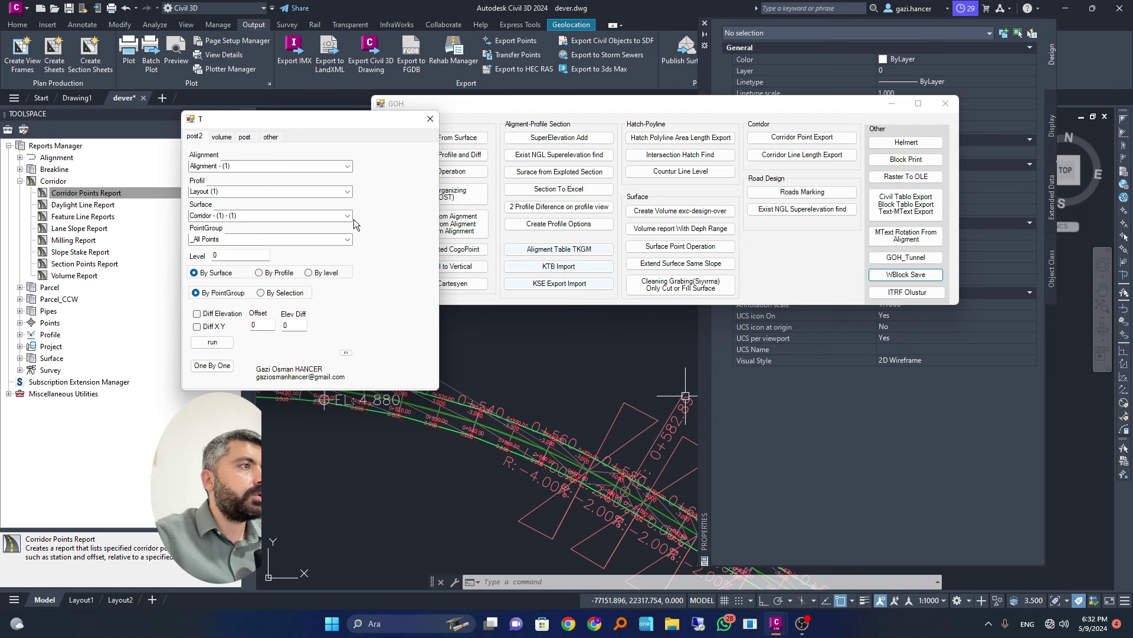
{"action": "left_click", "coordinate": [430, 119]}
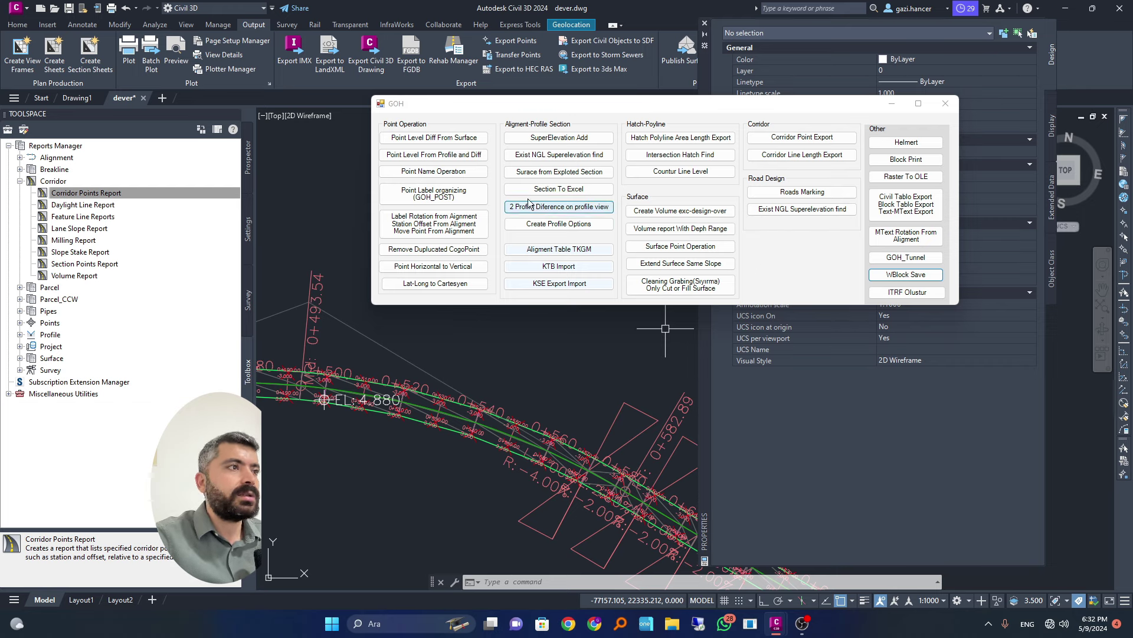
{"action": "left_click_drag", "start_coordinate": [619, 105], "coordinate": [539, 93]}
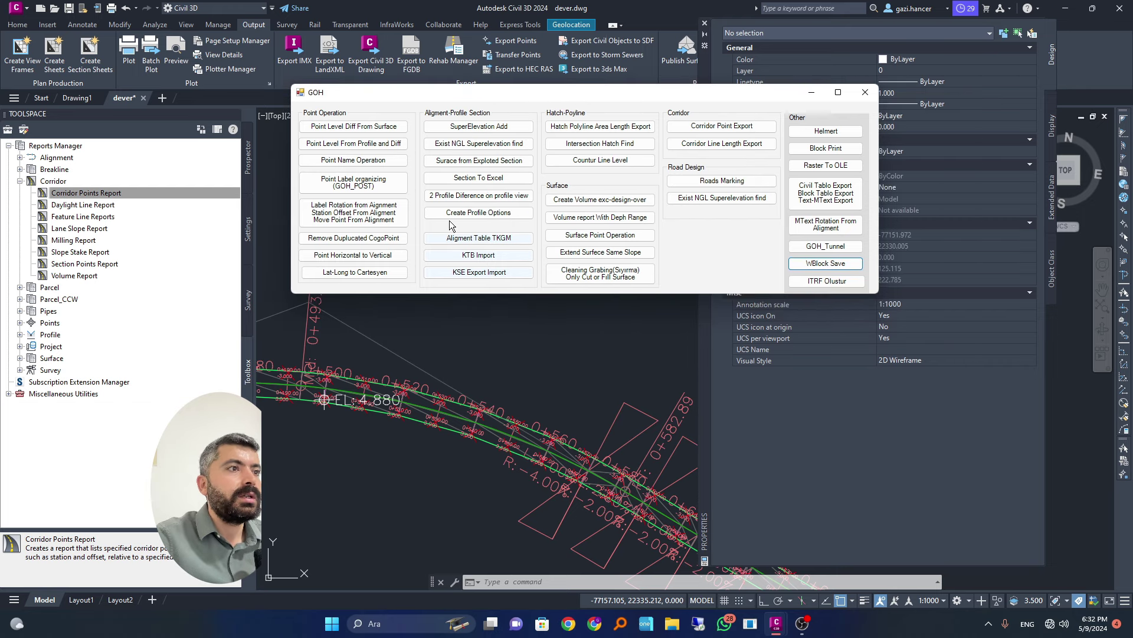